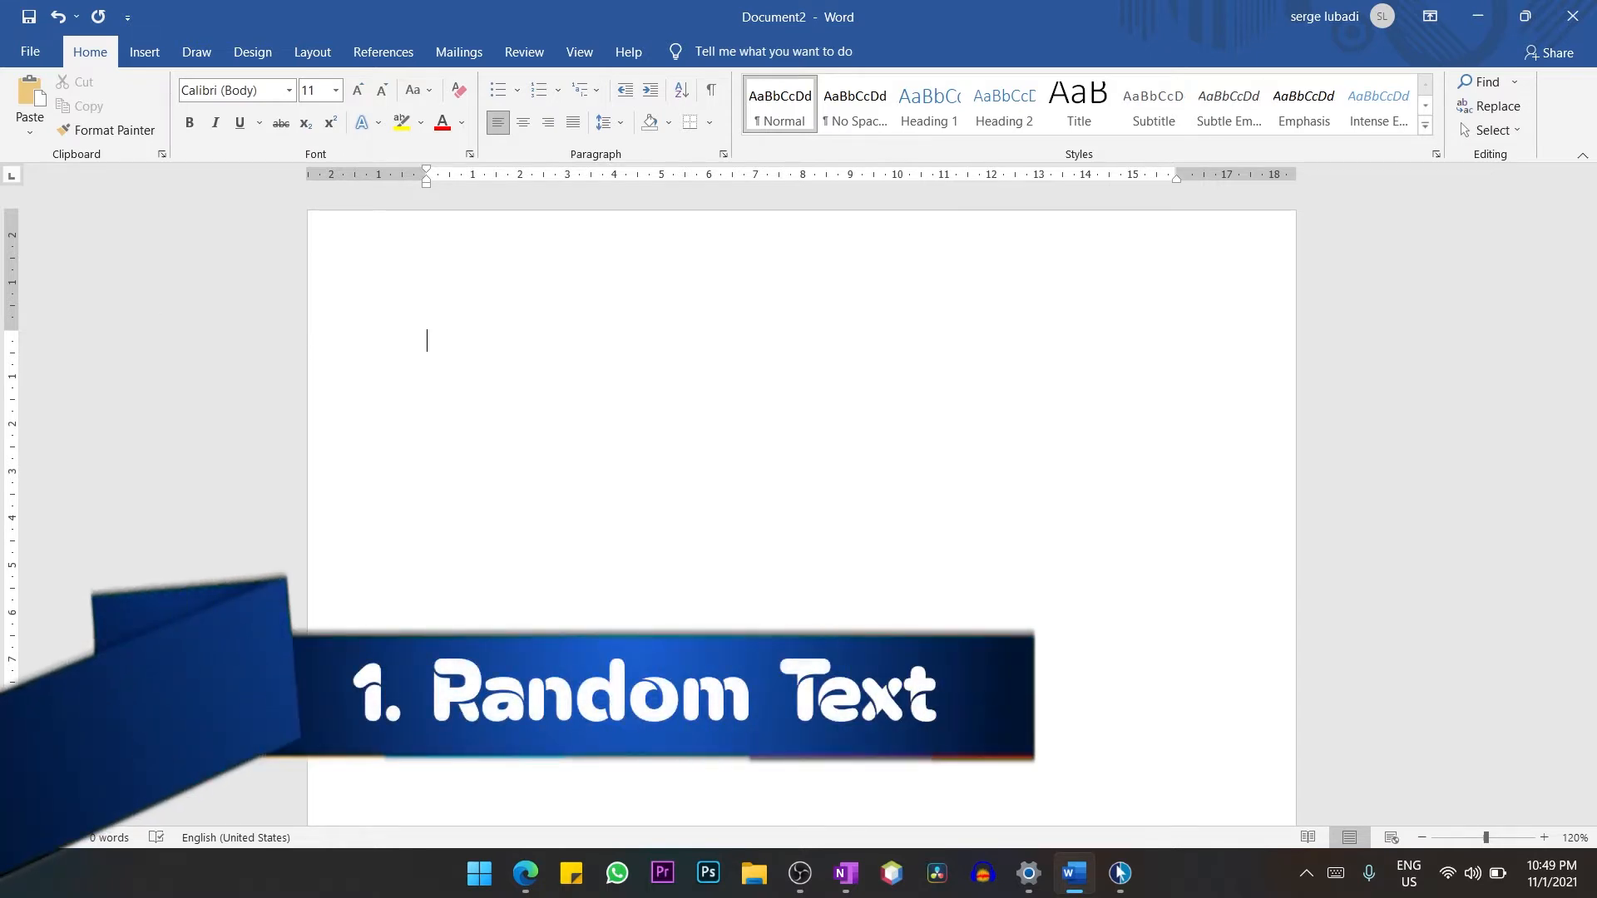
Generate random sample paragraphs in the blank document with the formula =rand().
text(=rand())
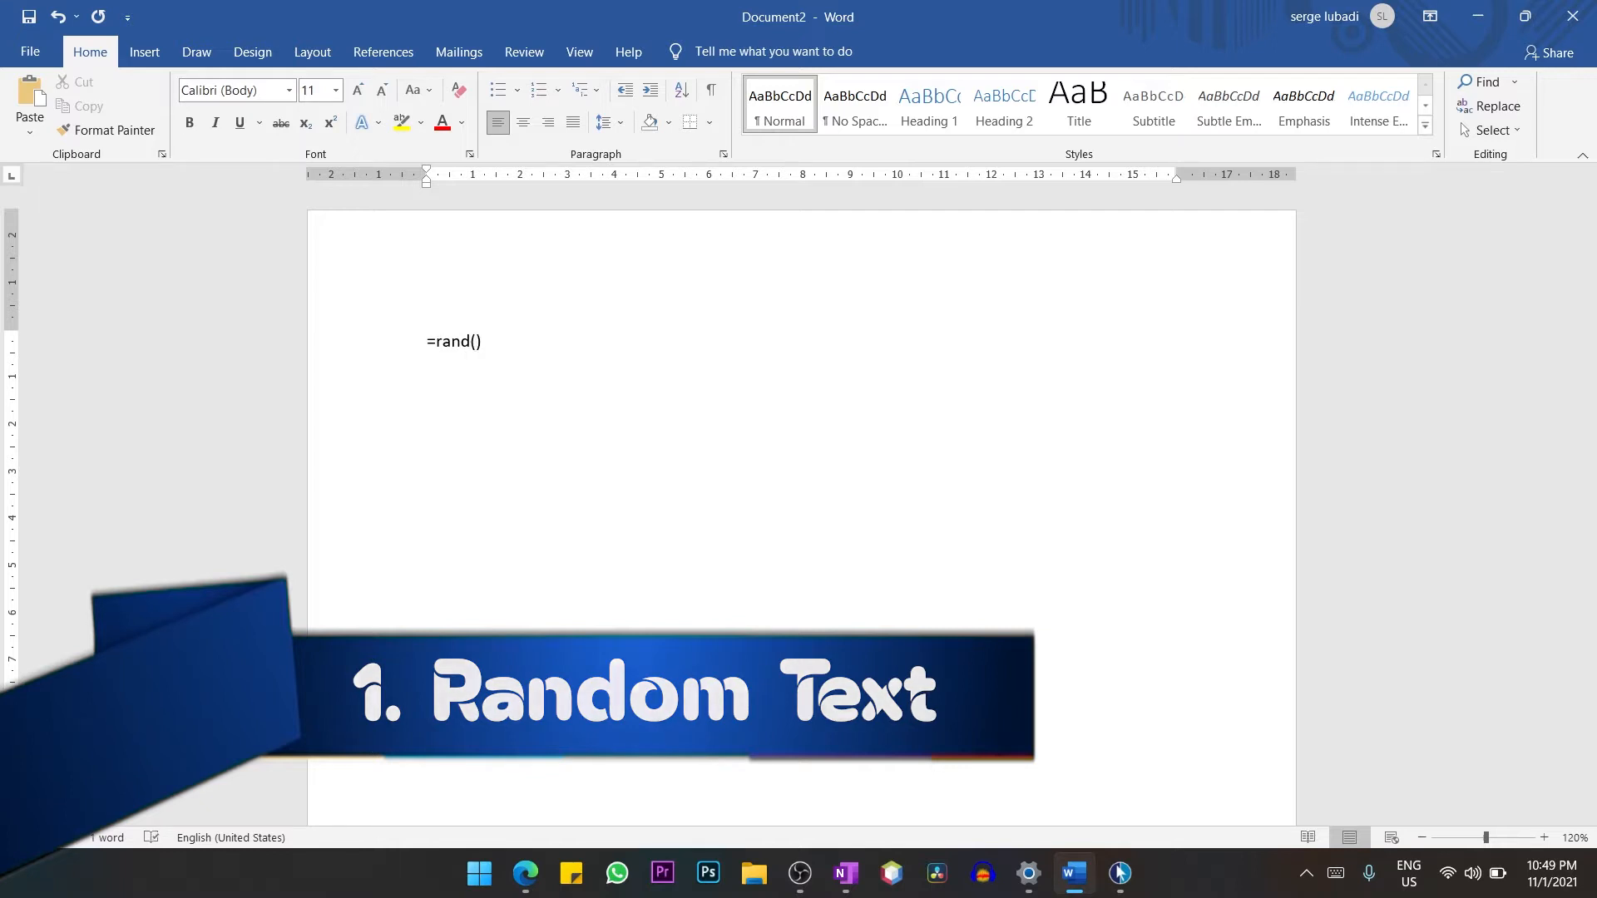
key(Return)
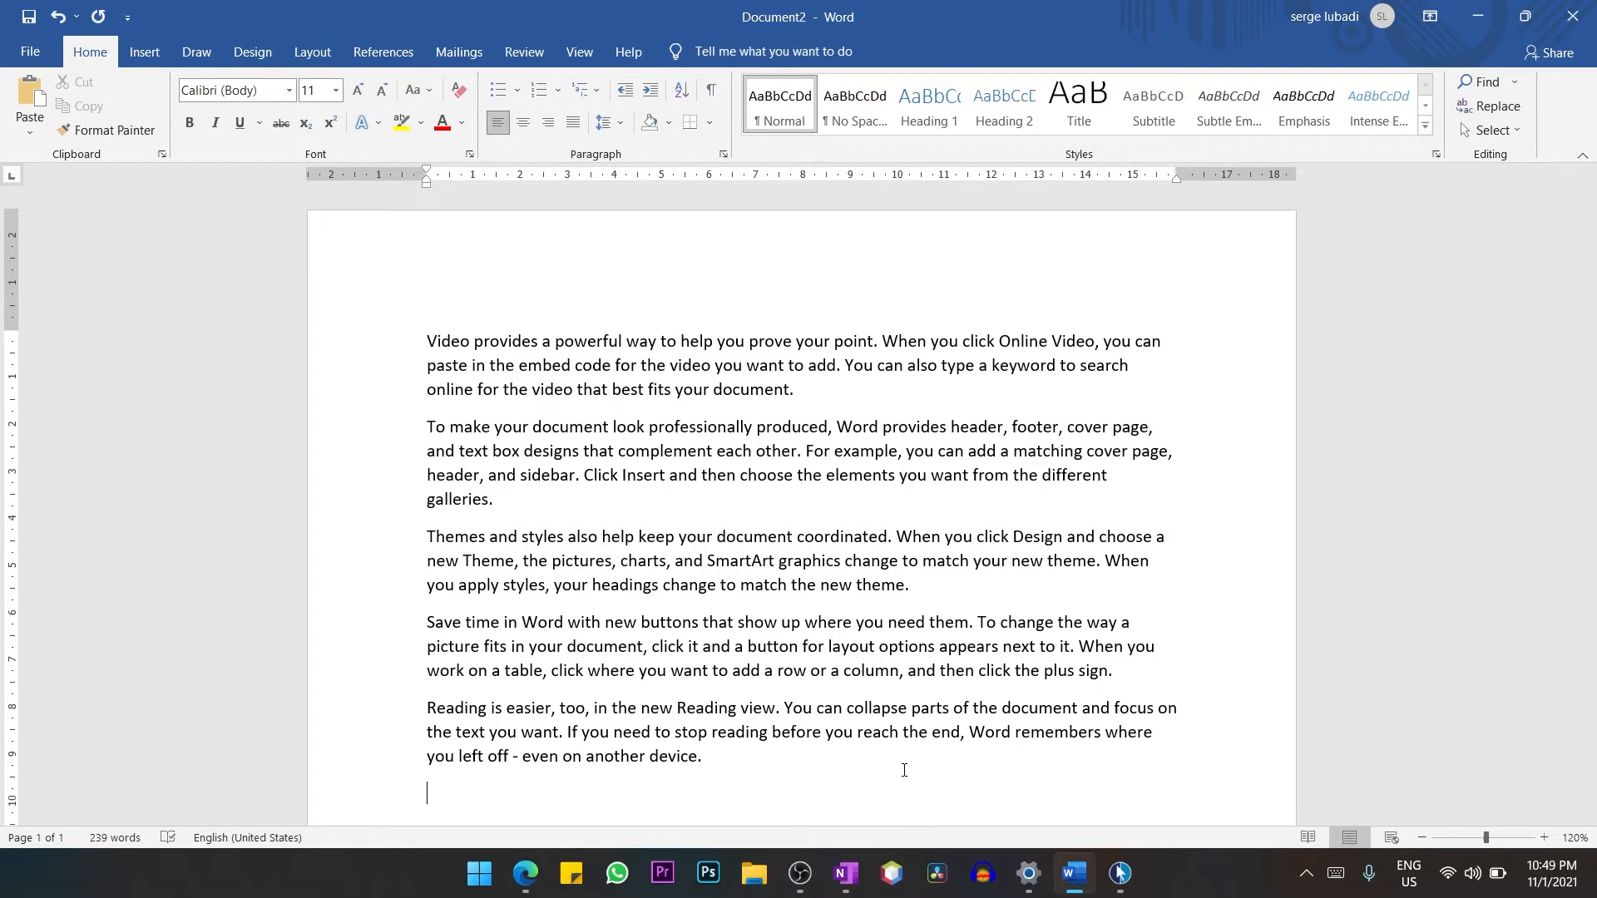
Revert the sample text to its formula and regenerate it as five paragraphs of seven sentences with =rand(5,7).
key(ctrl+z)
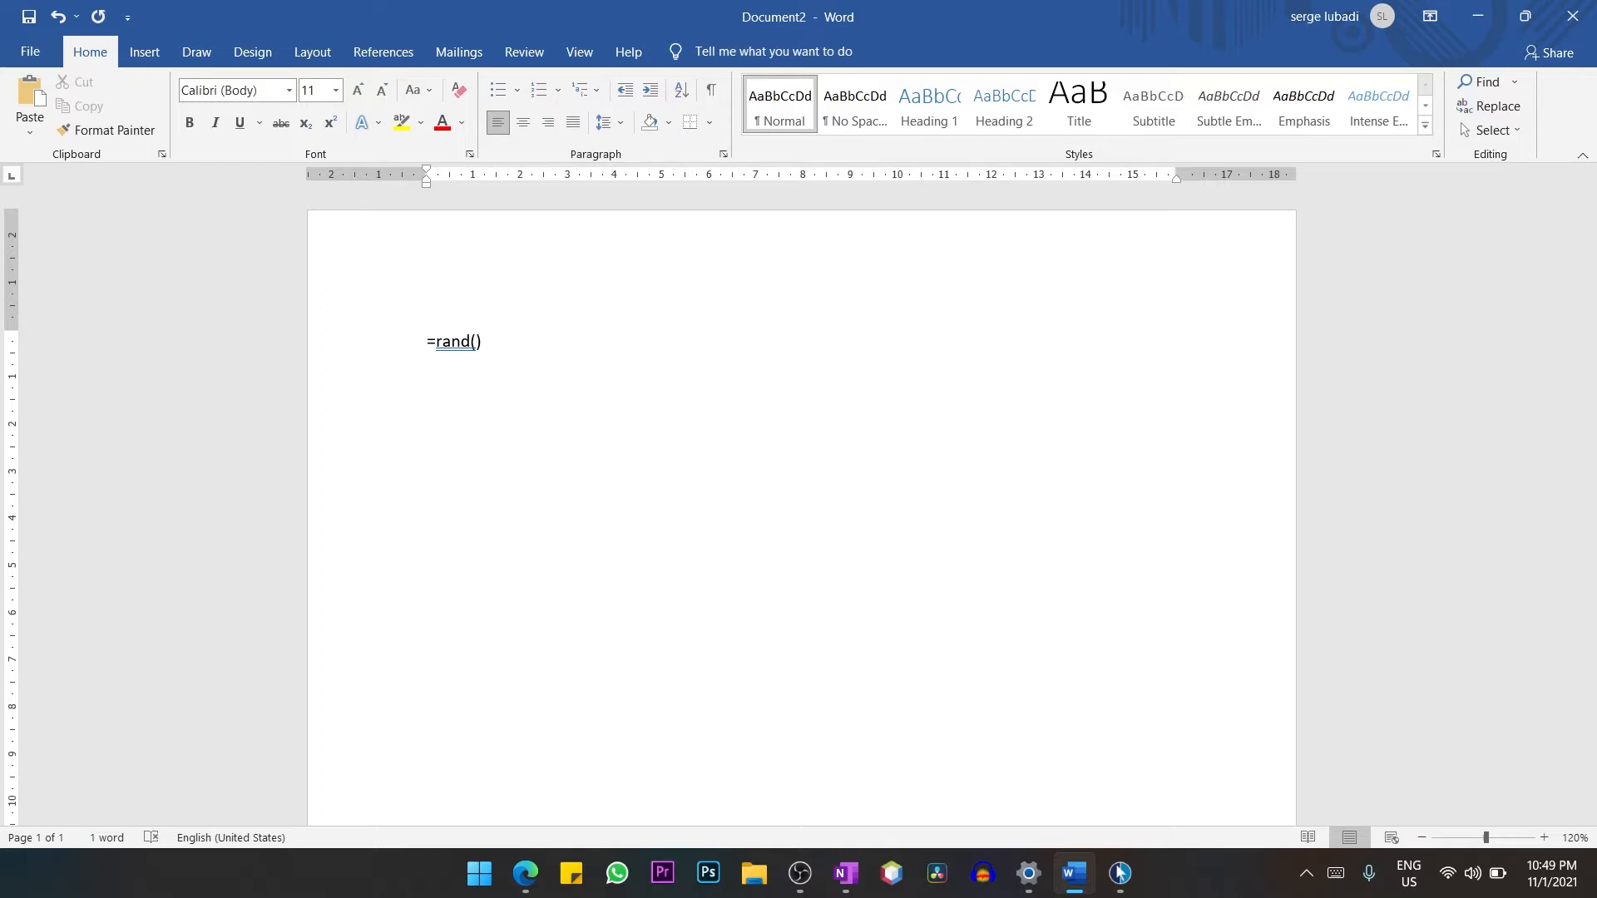
text(5,7)
key(Return)
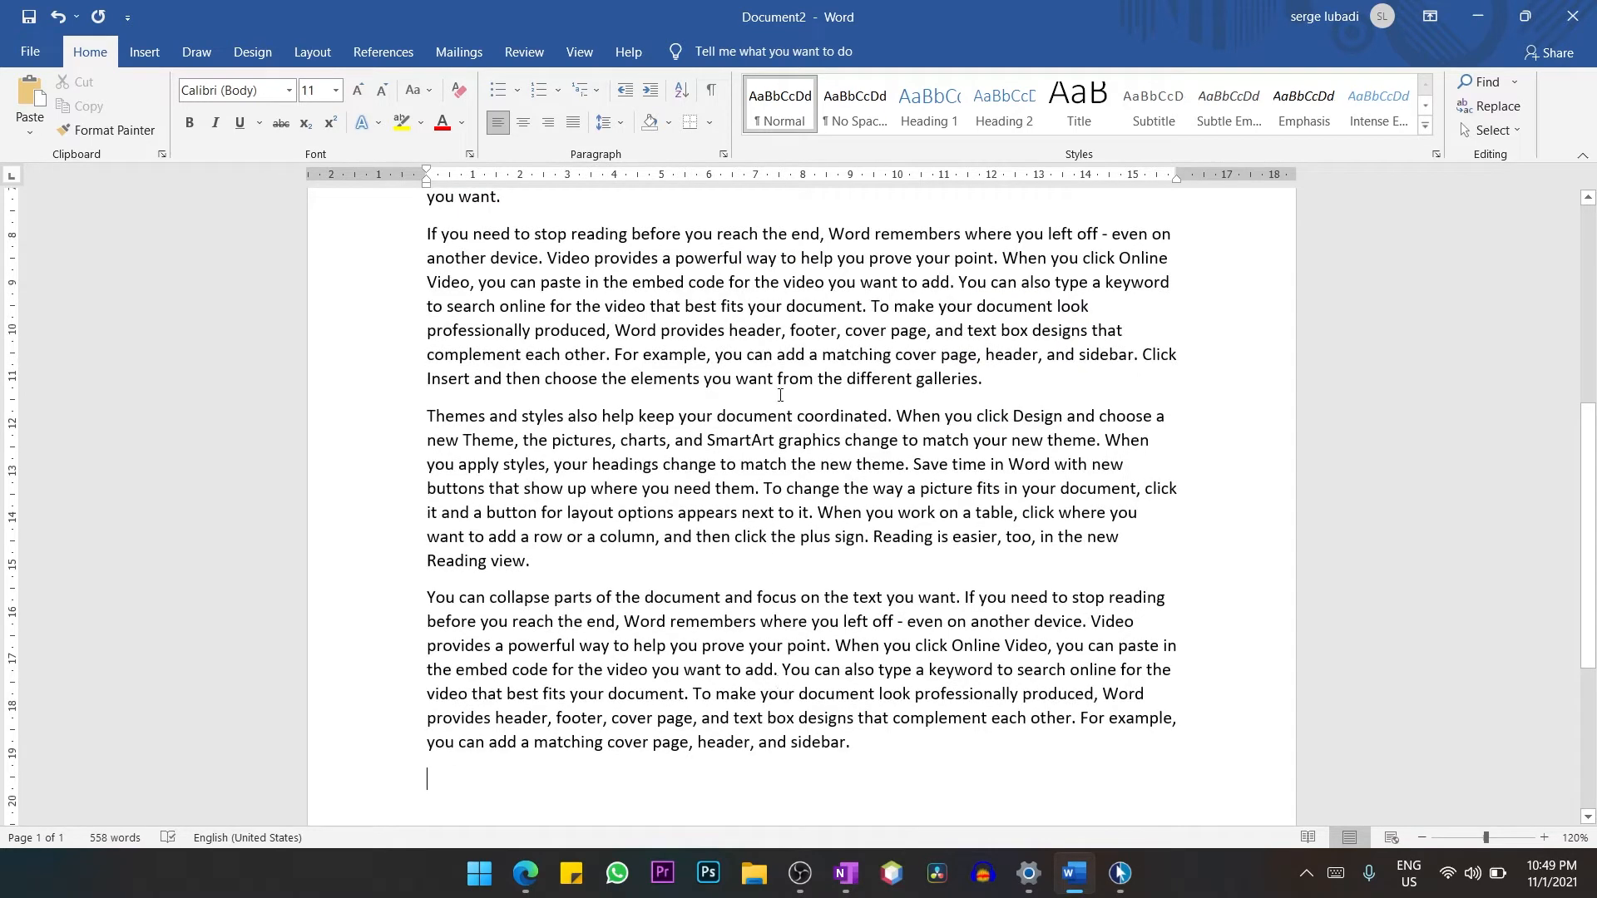
scroll(781, 394, up, 4)
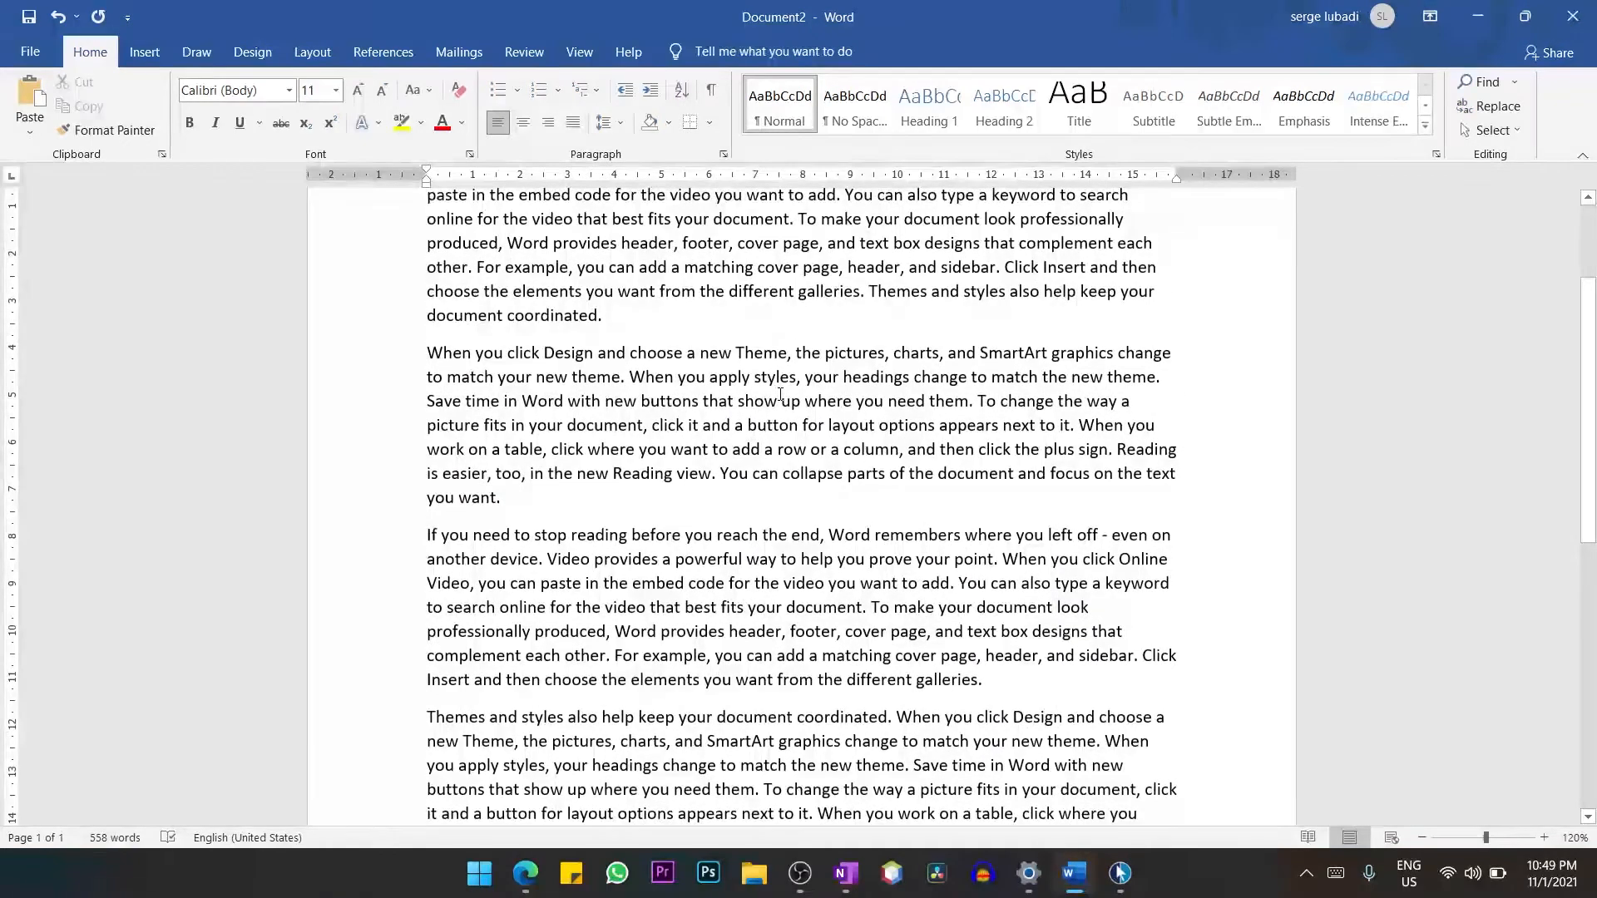
scroll(780, 394, up, 3)
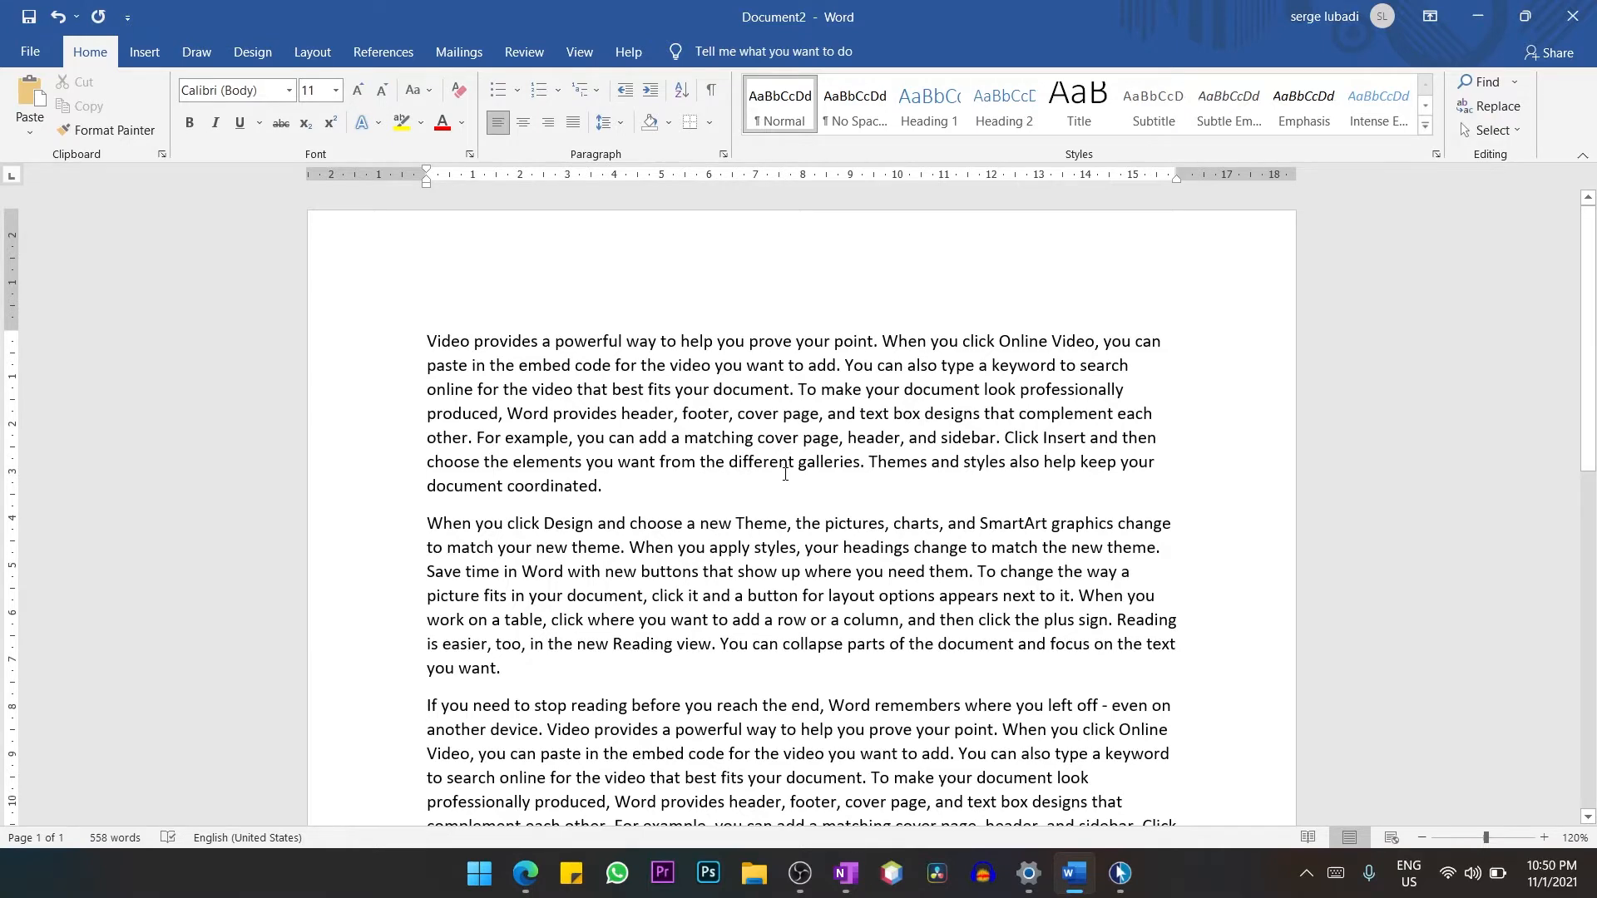
scroll(785, 474, down, 1)
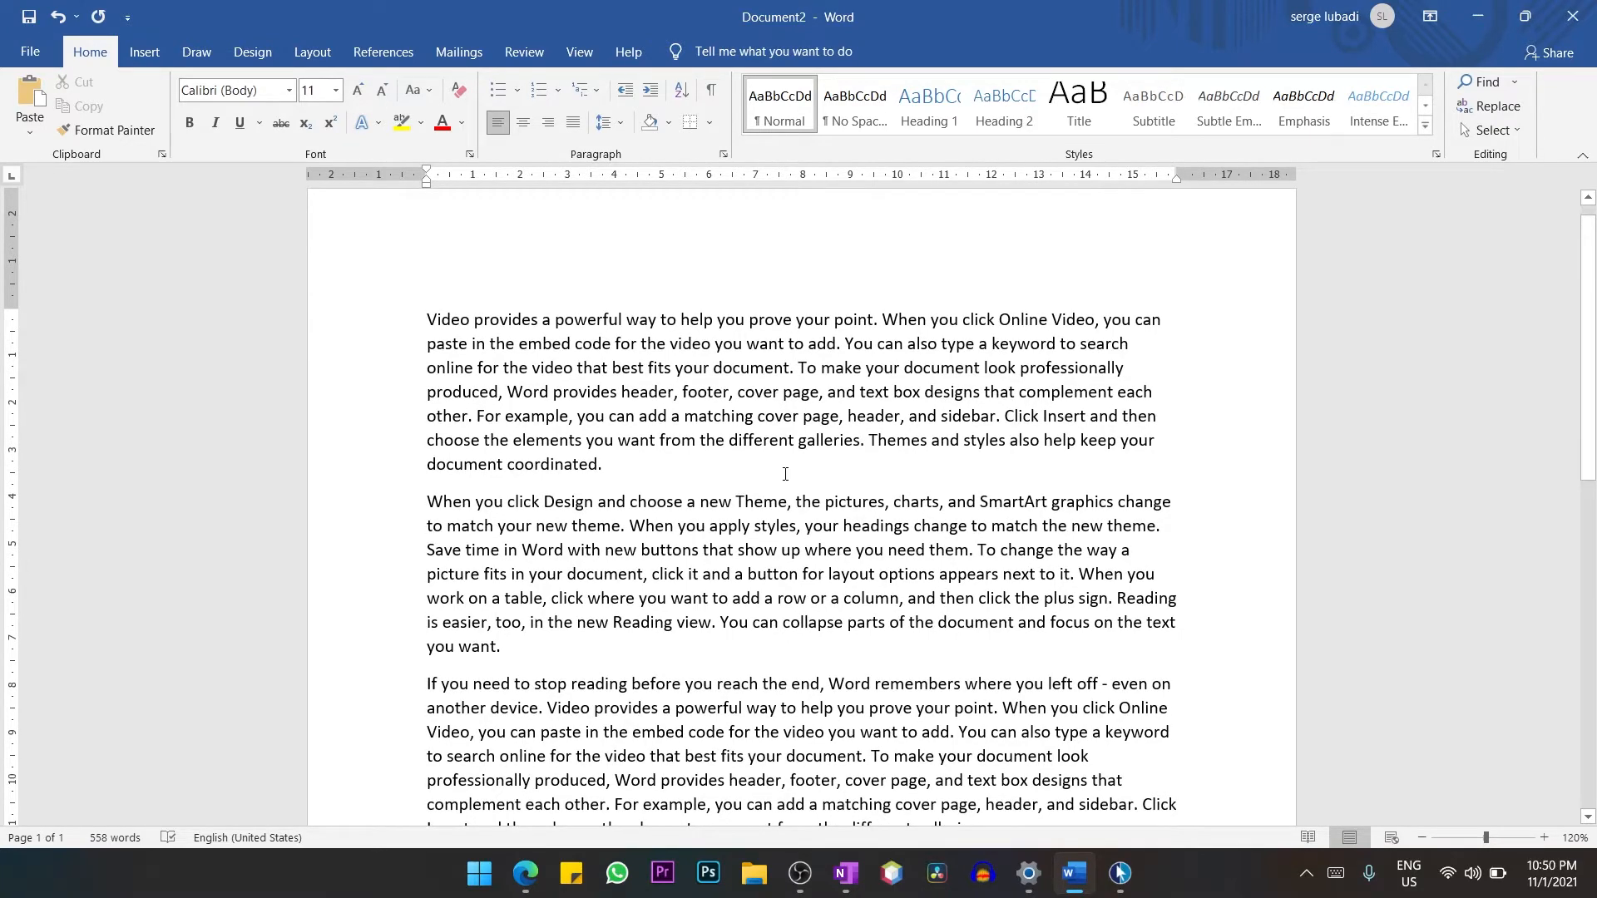
Undo the generated paragraphs and replace the formula with =lorem() to produce Lorem ipsum placeholder text.
key(ctrl+z)
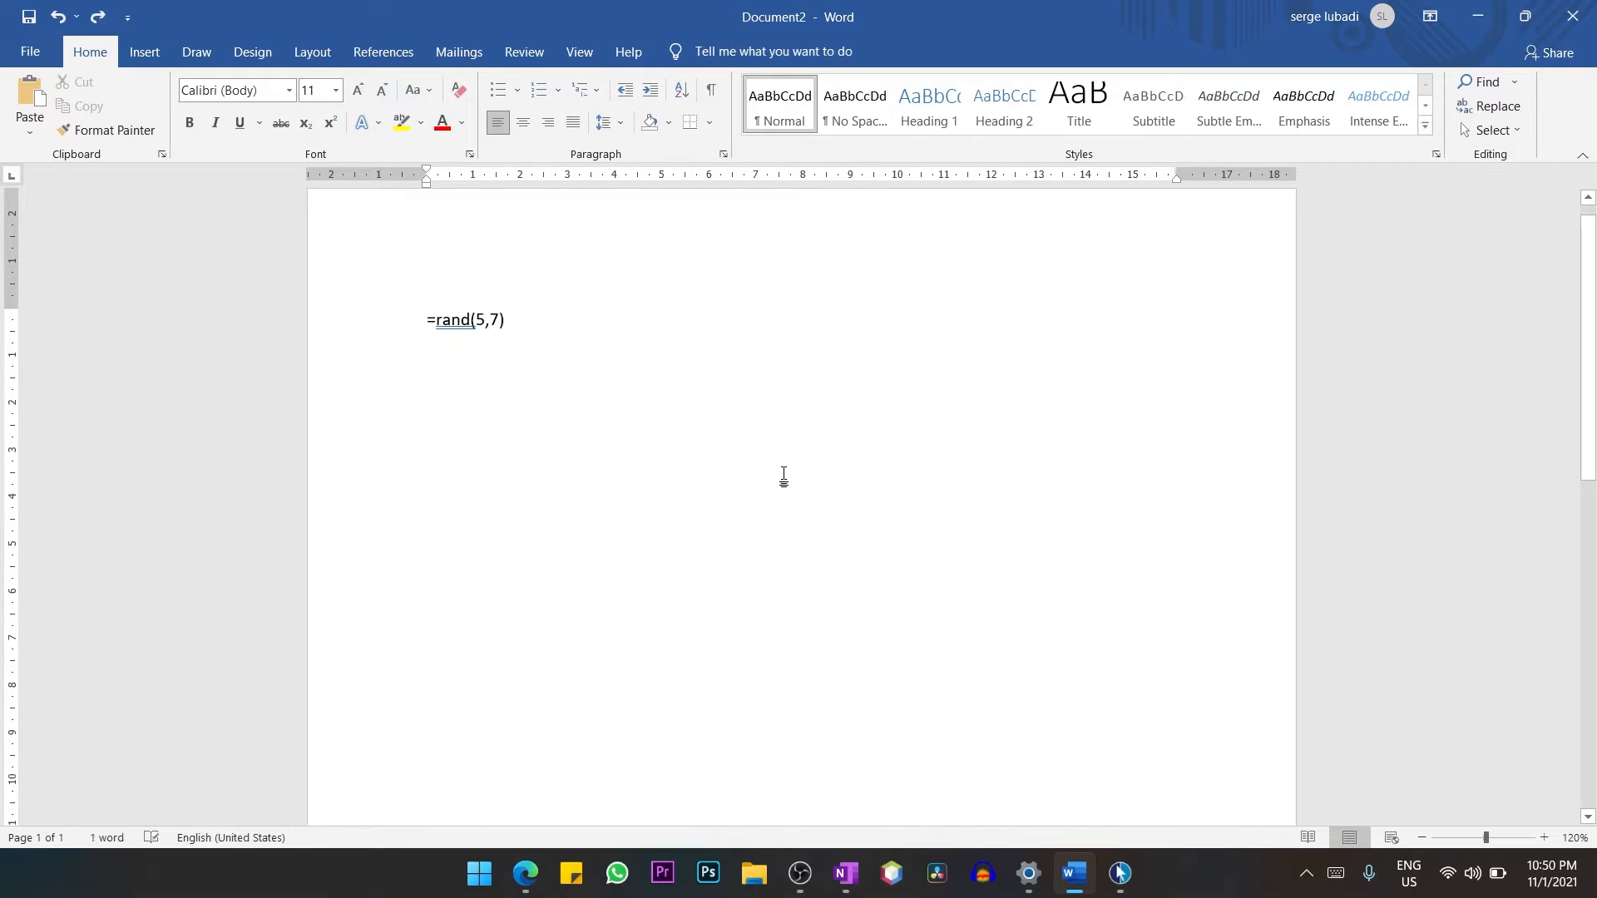
key(BackSpace)
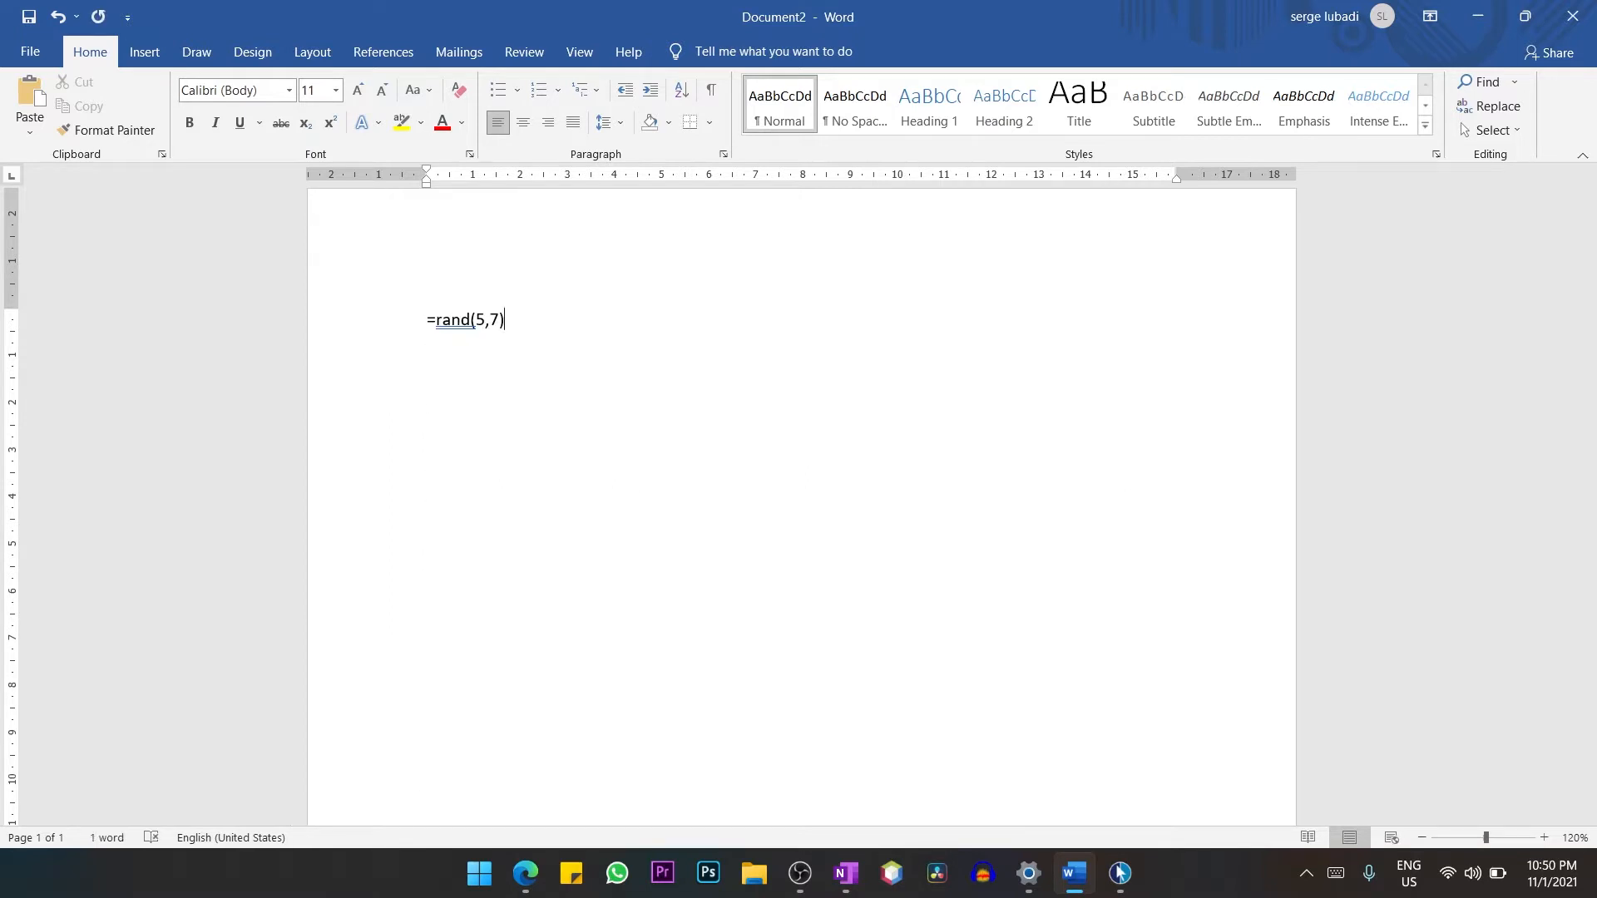
key(BackSpace)
key(BackSpace)
key(BackSpace)
key(BackSpace)
key(BackSpace)
key(BackSpace)
key(BackSpace)
key(BackSpace)
key(BackSpace)
text(lorem)
text(())
key(Return)
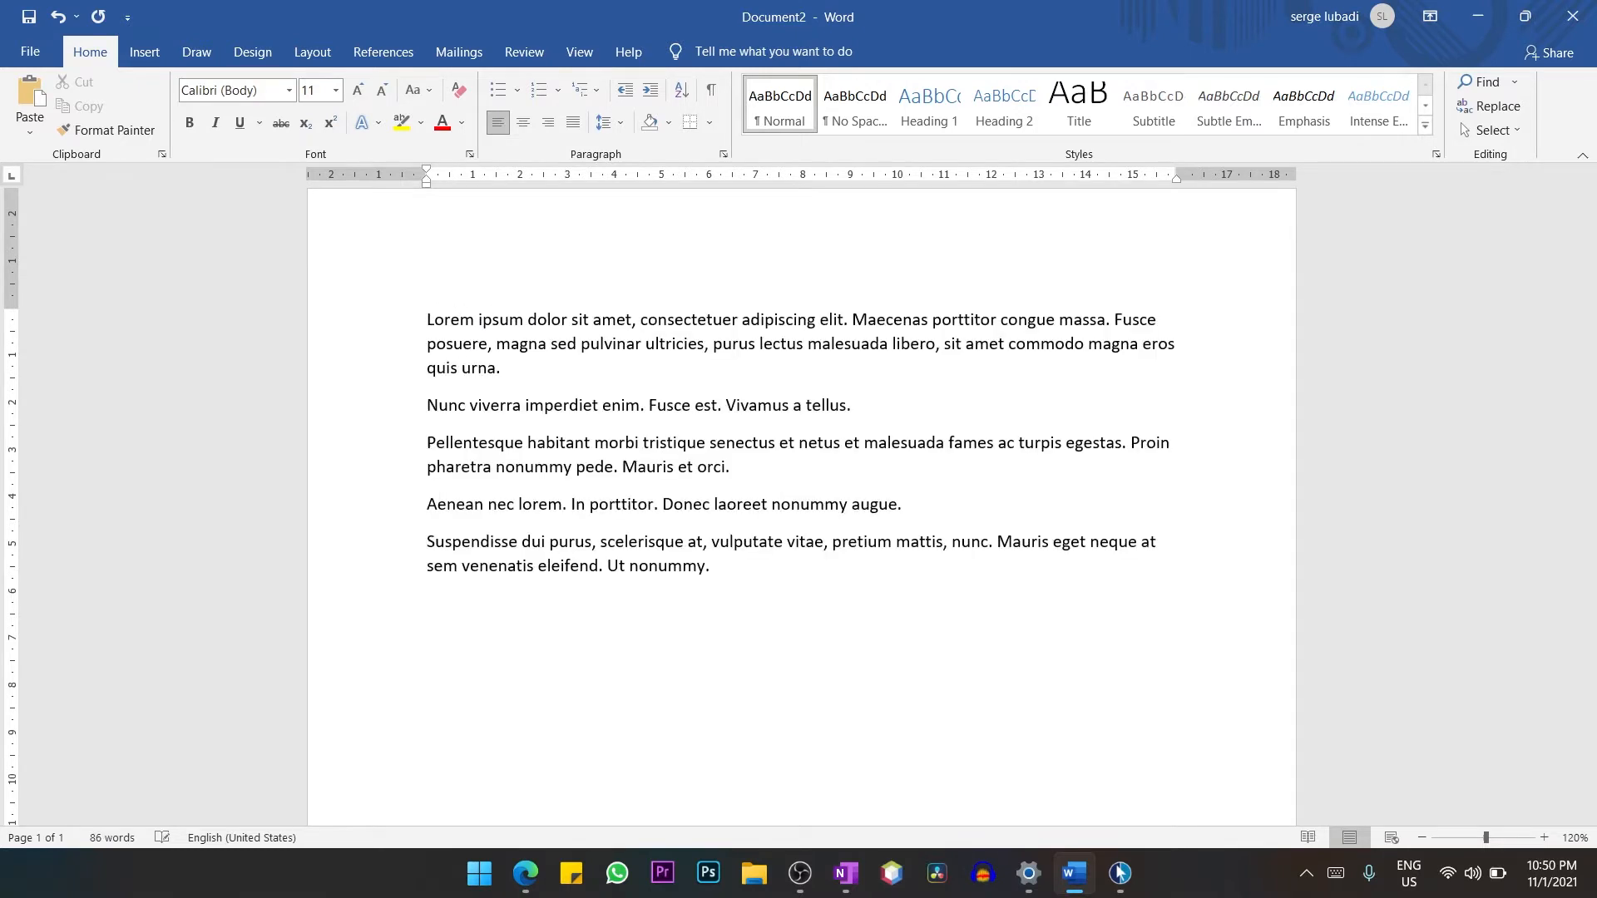
Try regenerating the Lorem ipsum text as four paragraphs of four sentences with =lorem(4,4), and undo it.
key(ctrl+z)
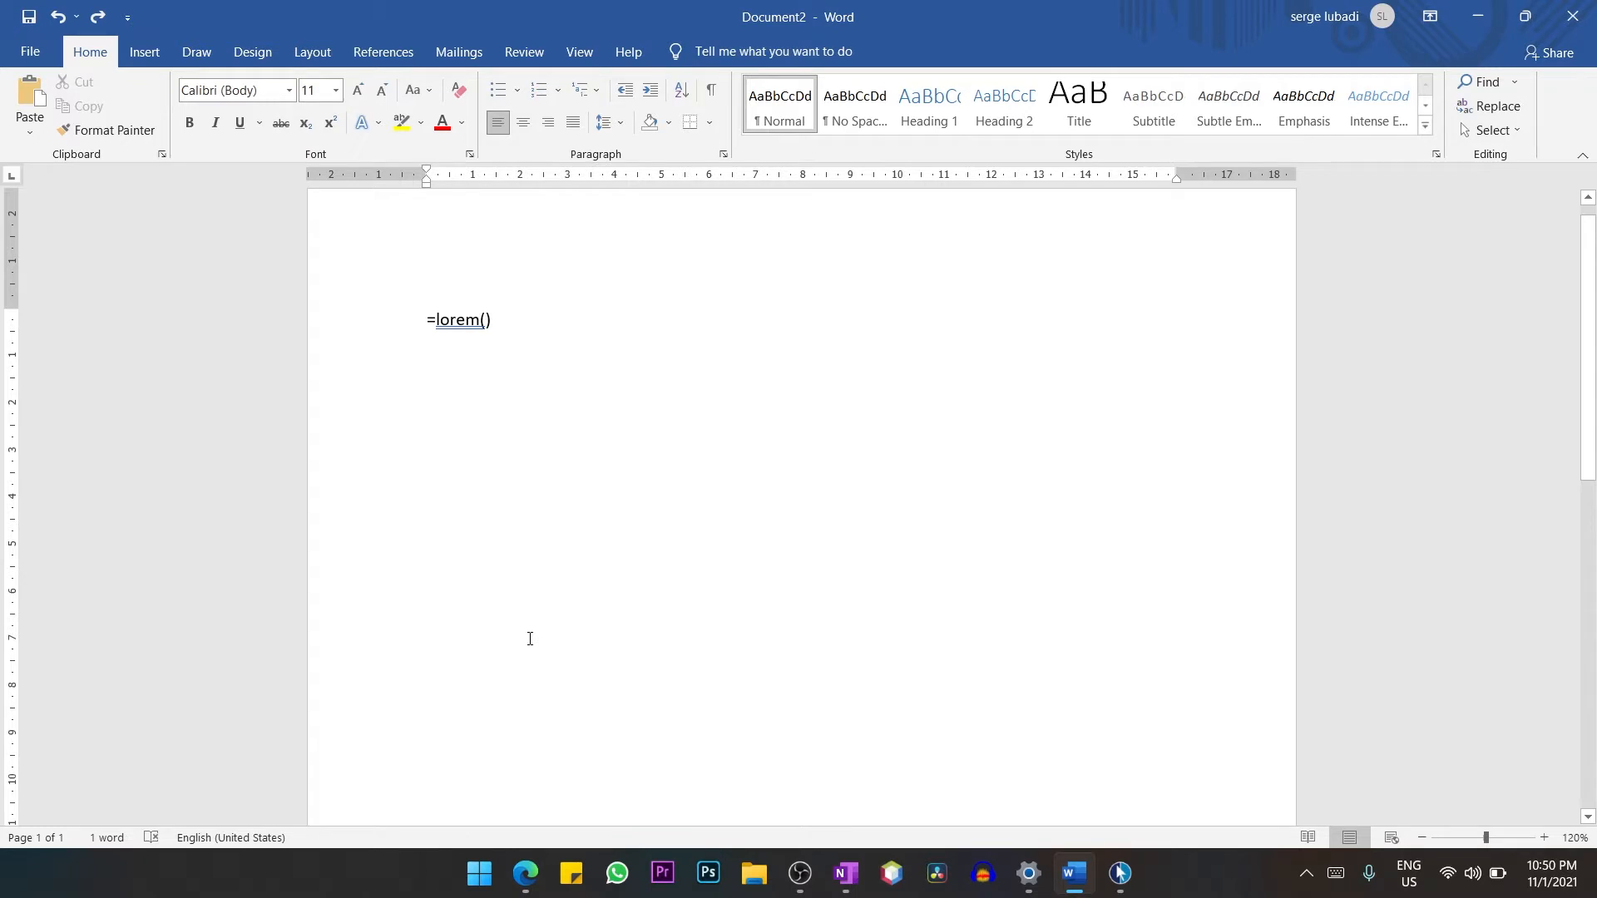
key(BackSpace)
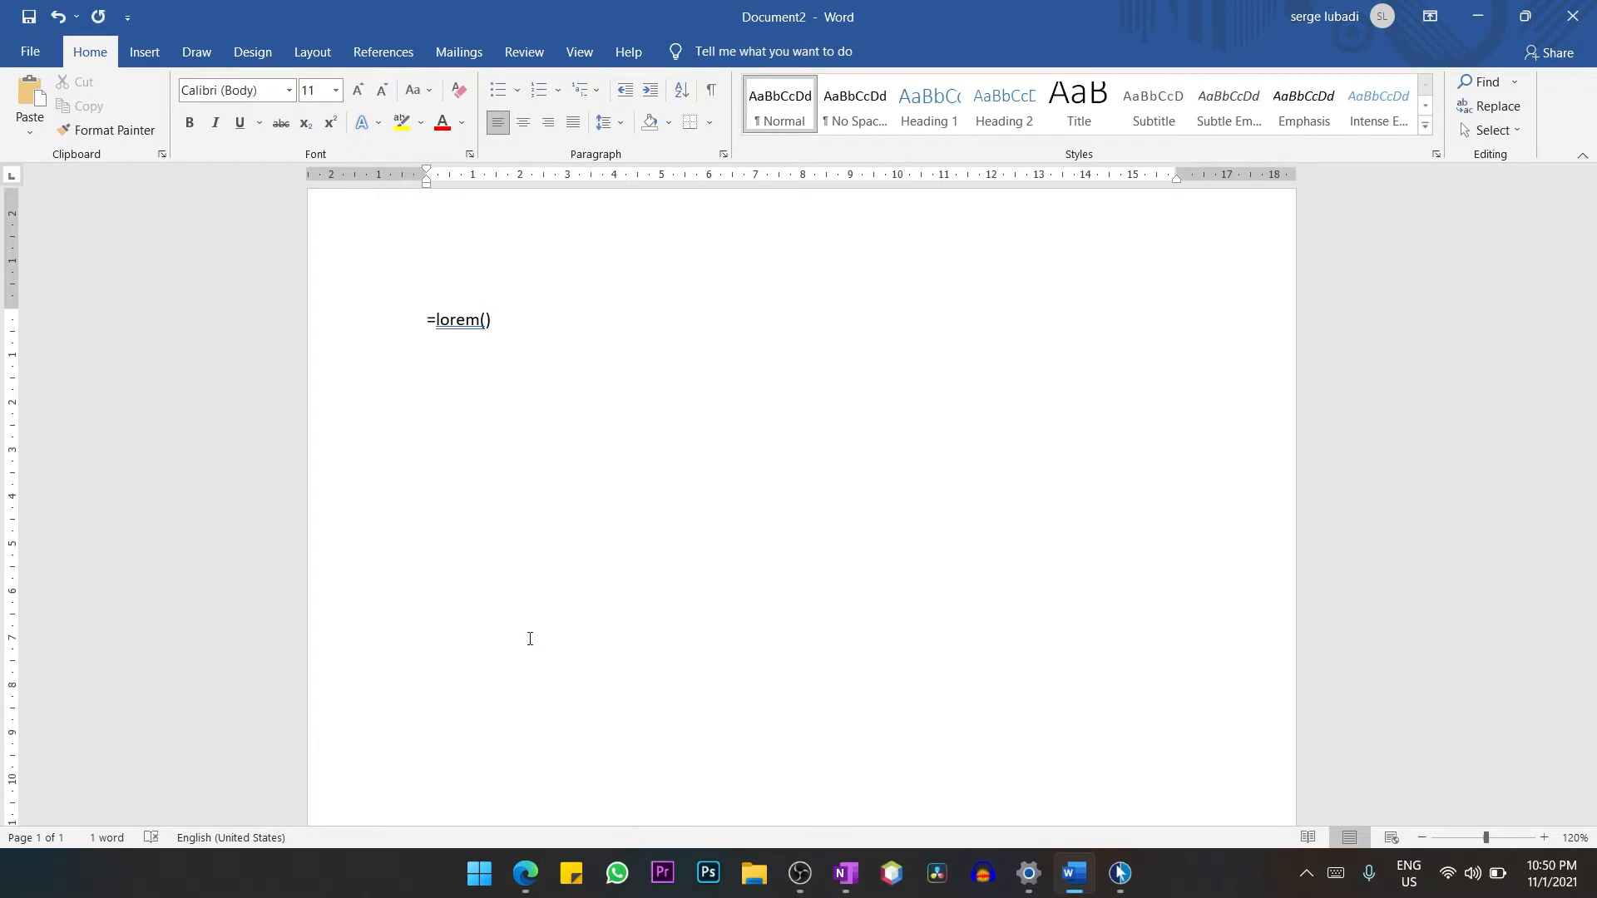
text(4,4)
key(Return)
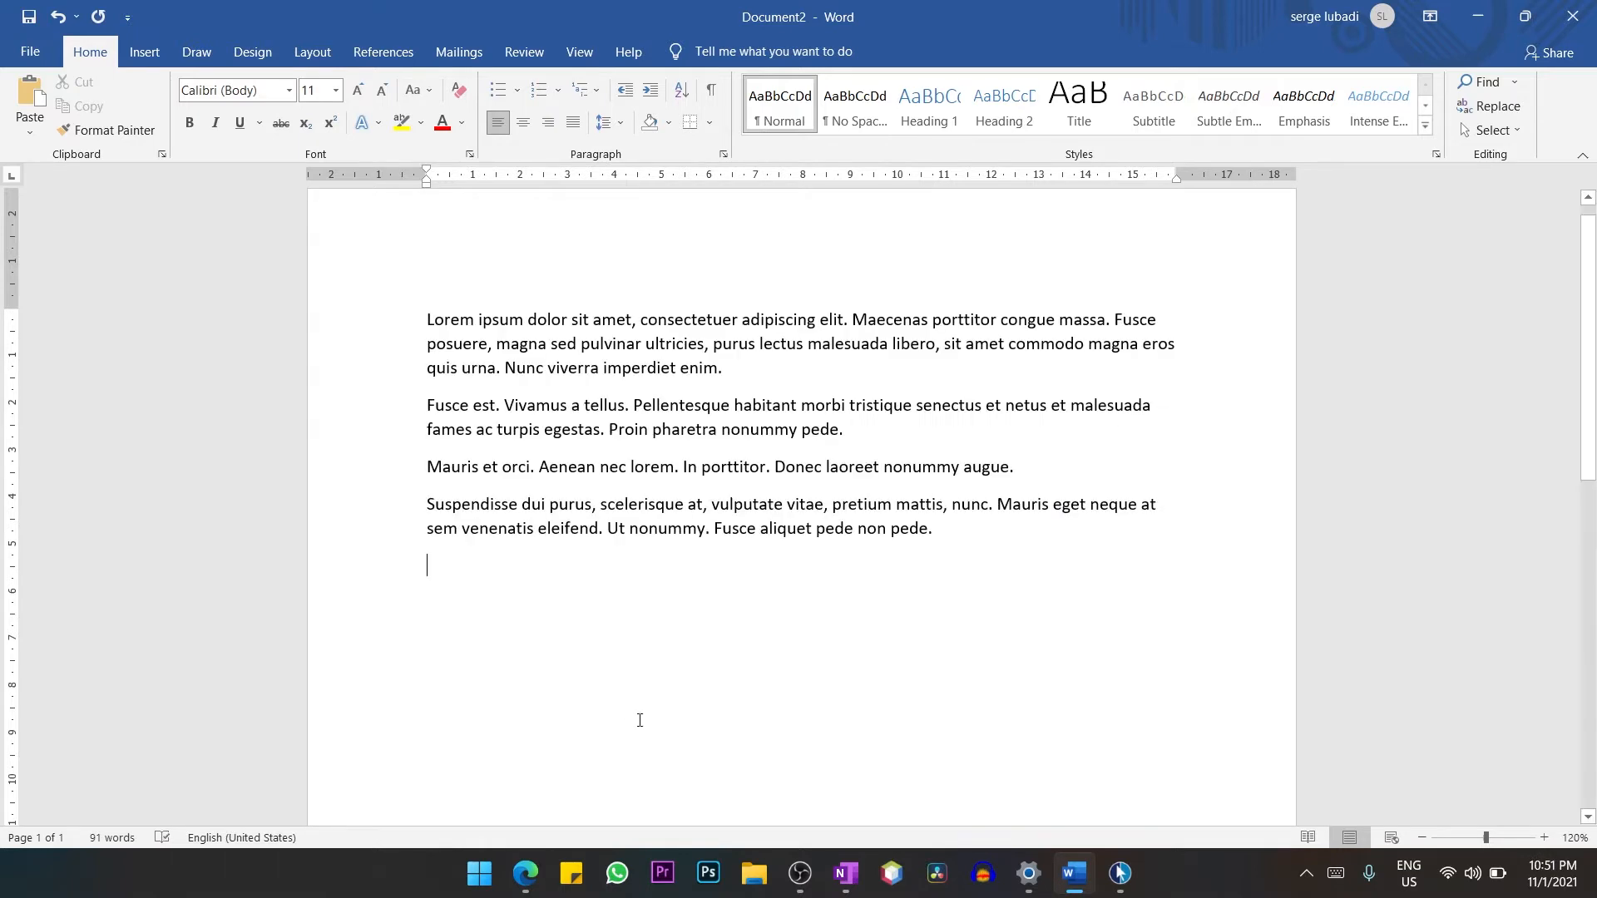
key(ctrl+z)
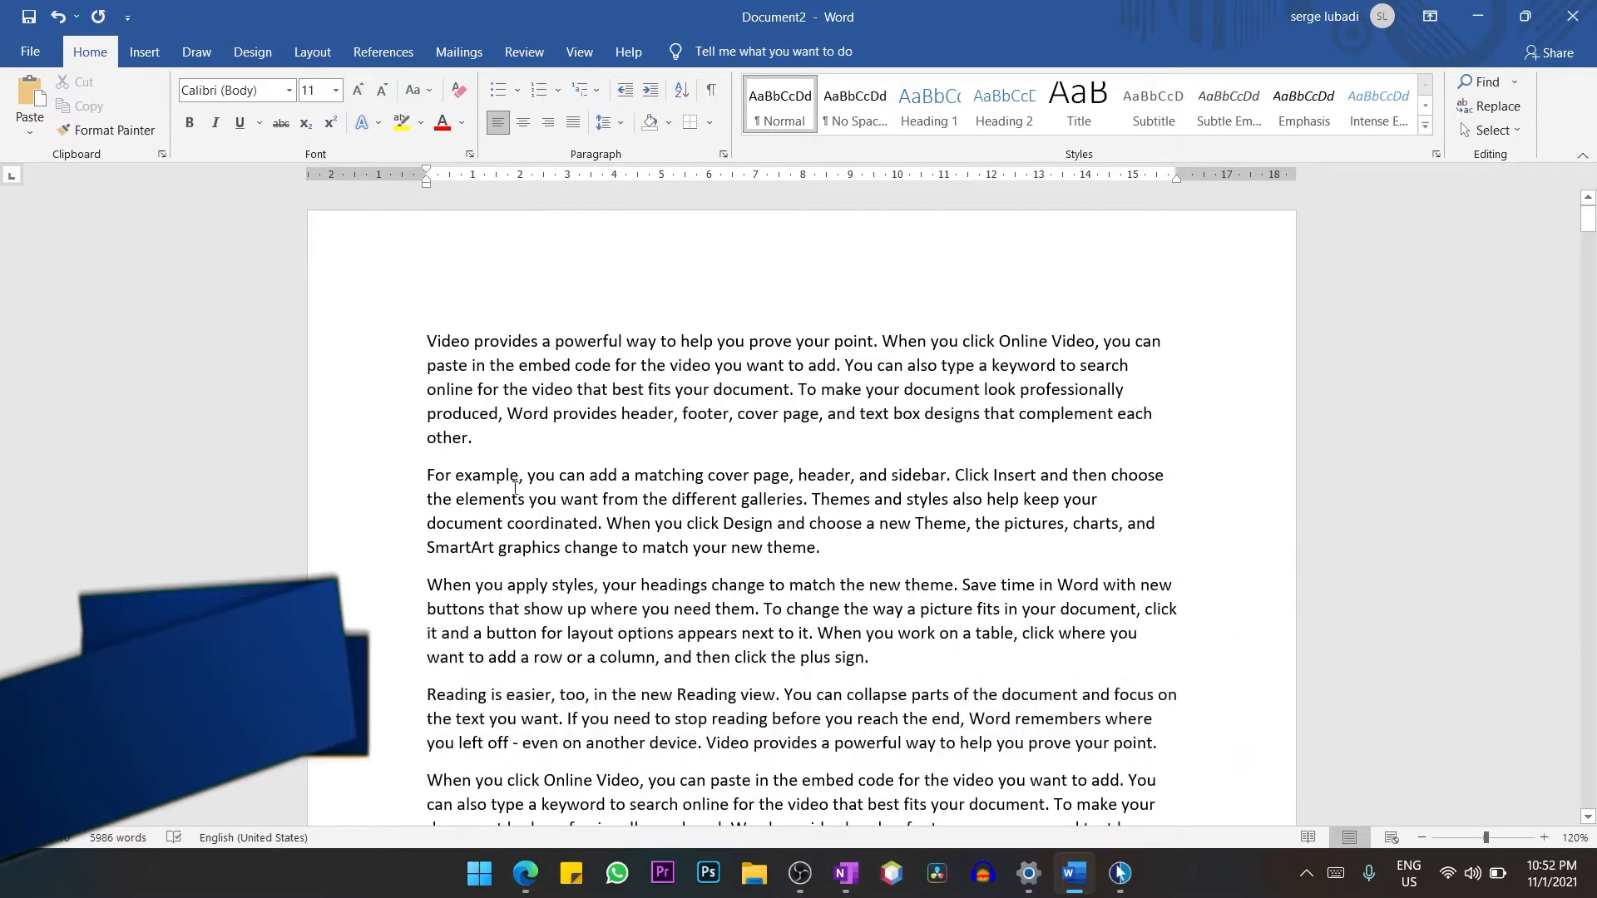
Save the document as a PDF named aaaword in the Documents folder.
click(10, 52)
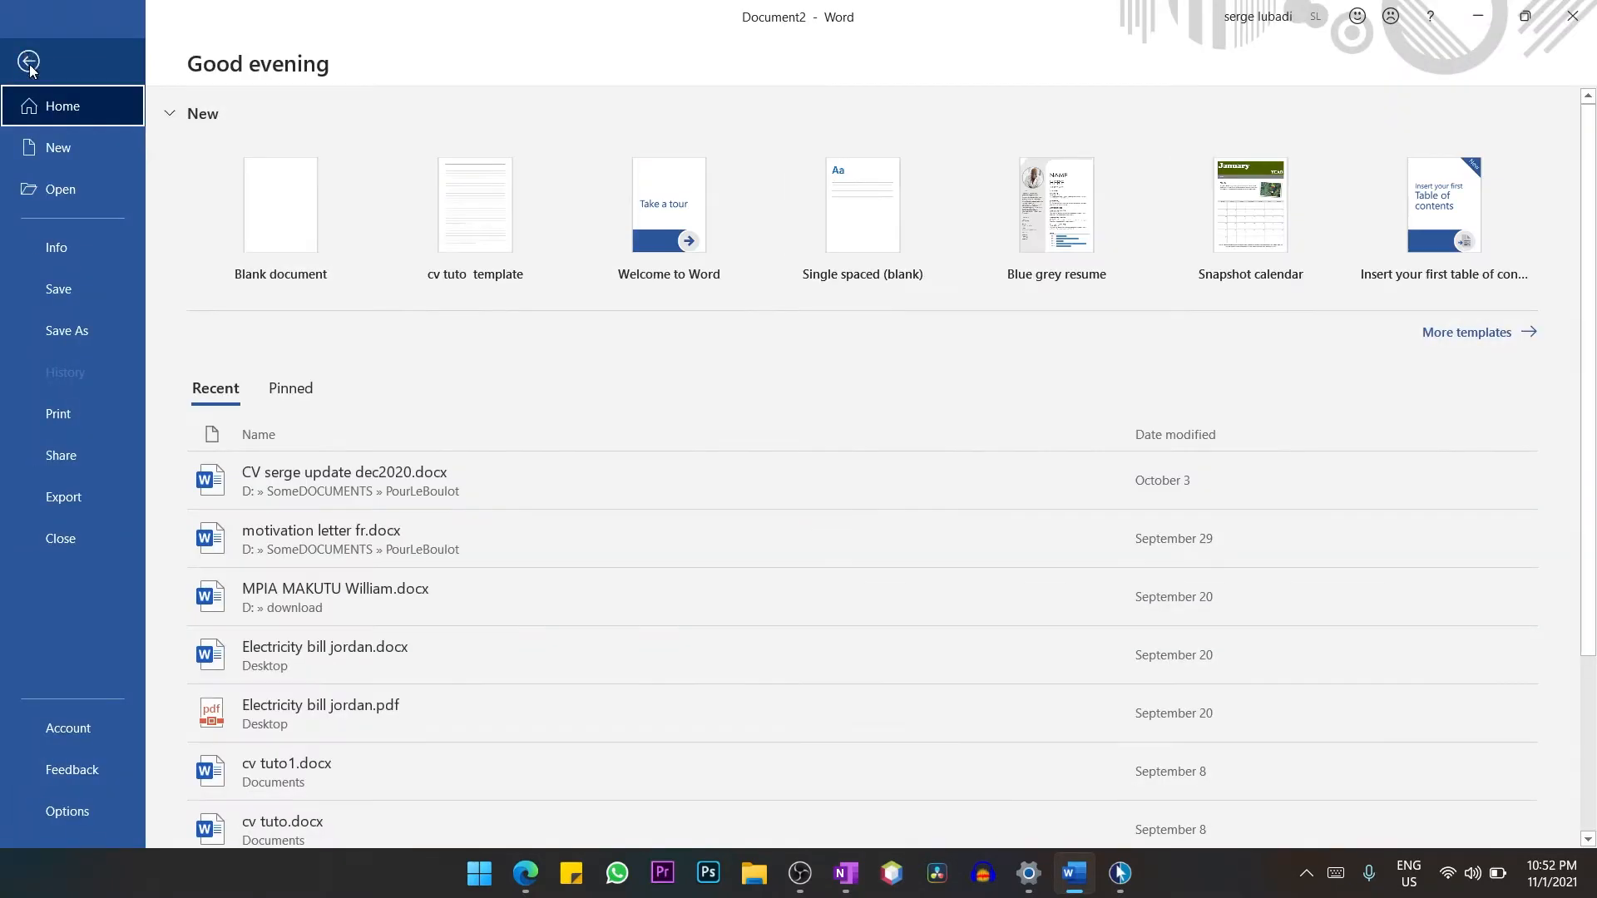
click(86, 330)
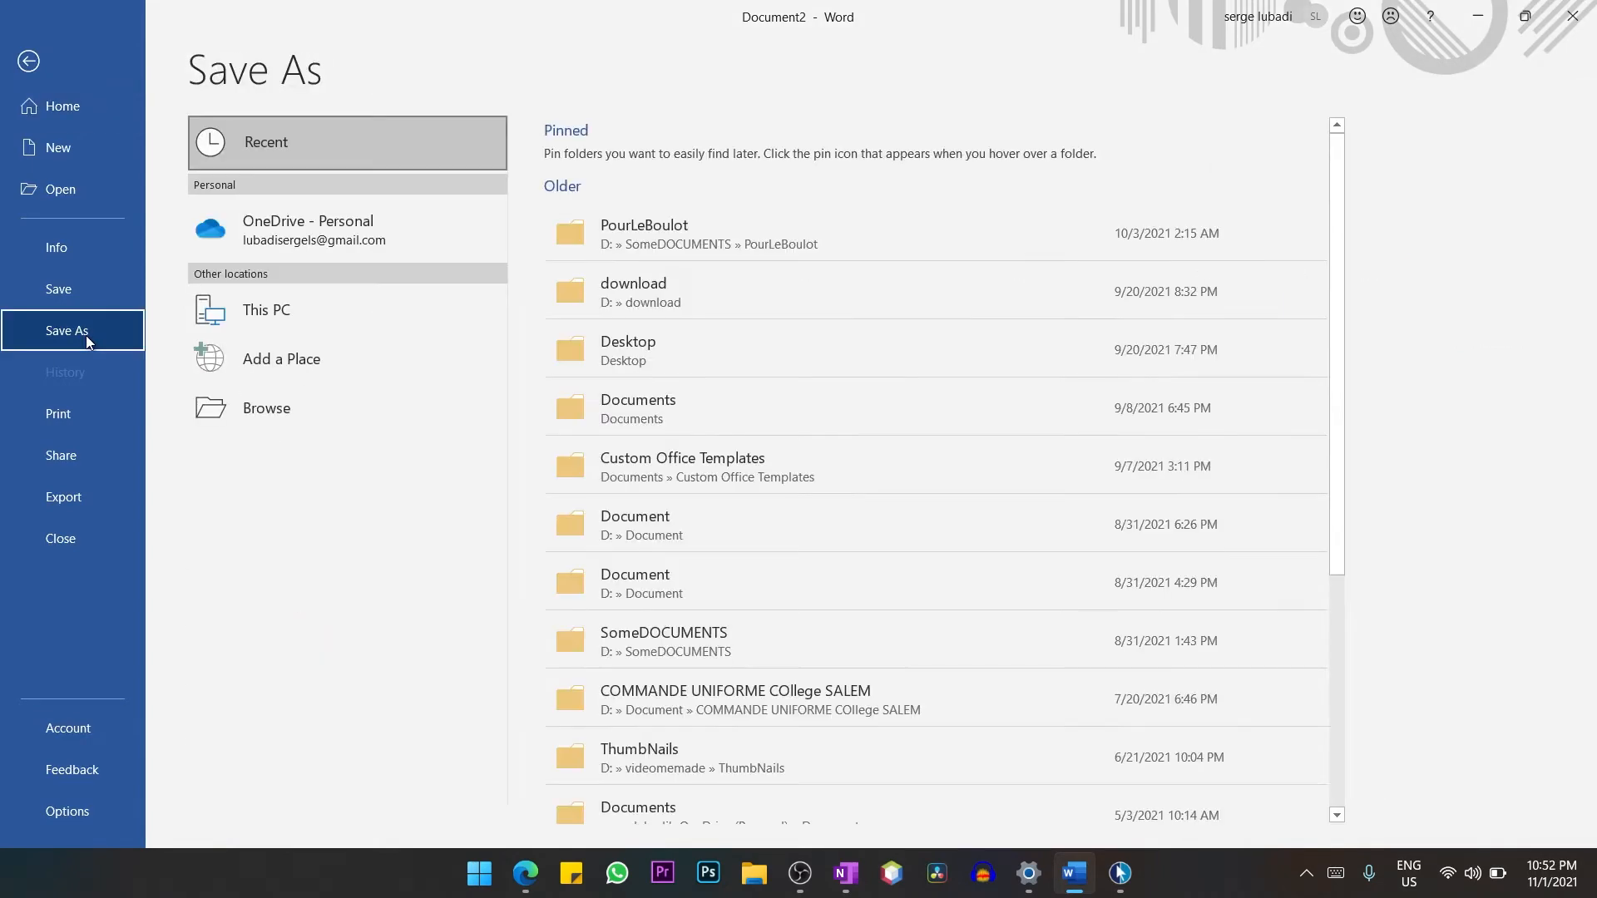
click(287, 413)
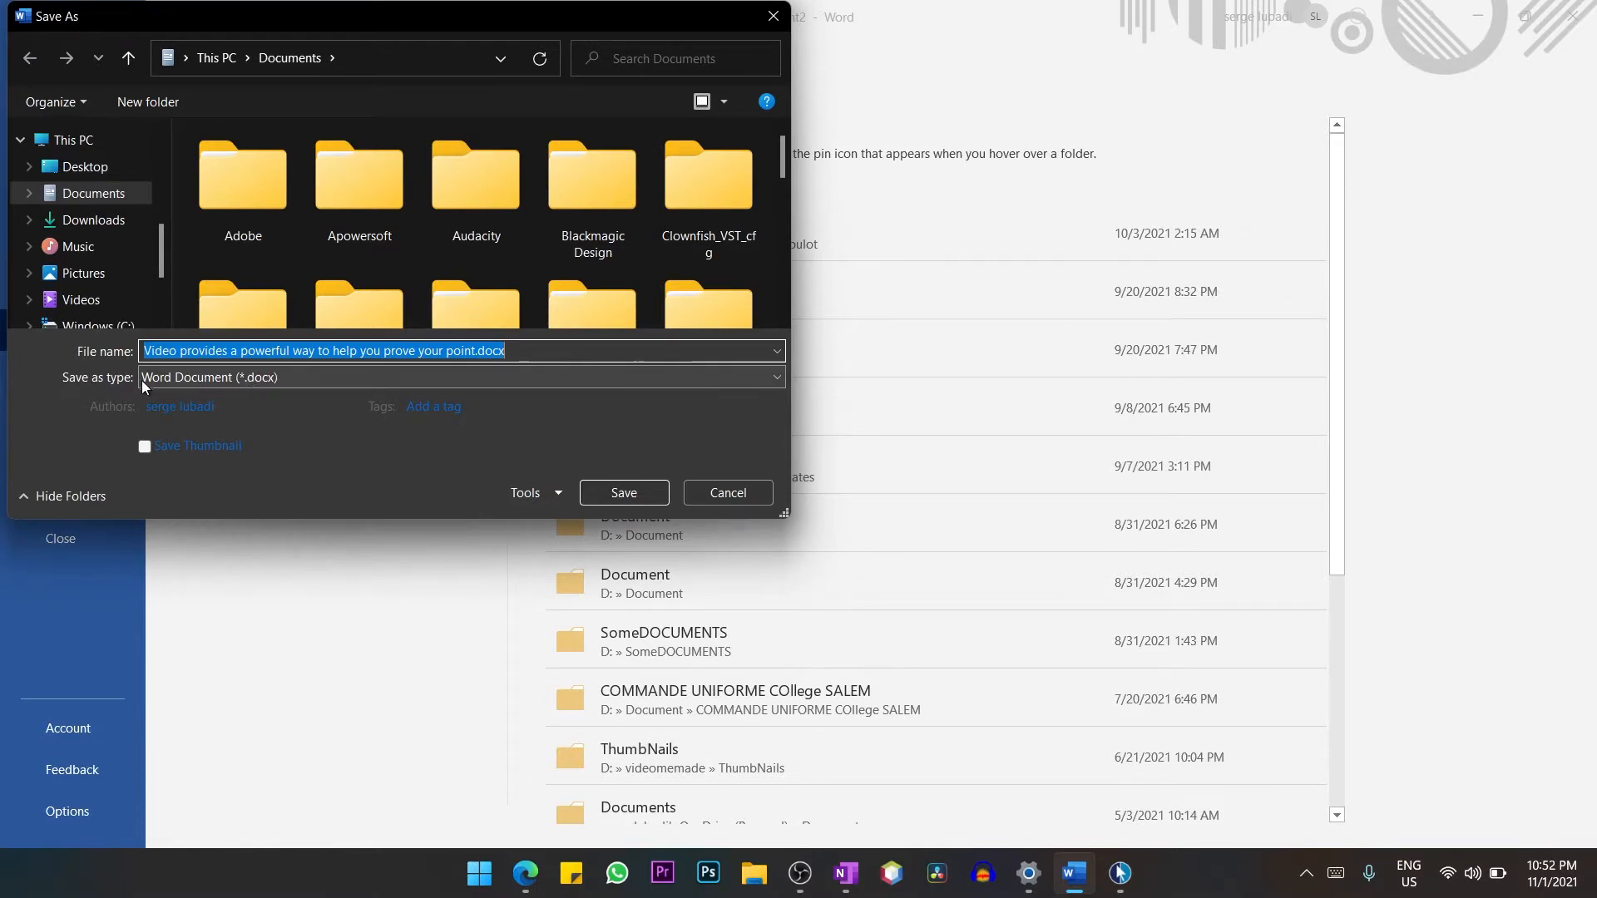
click(197, 376)
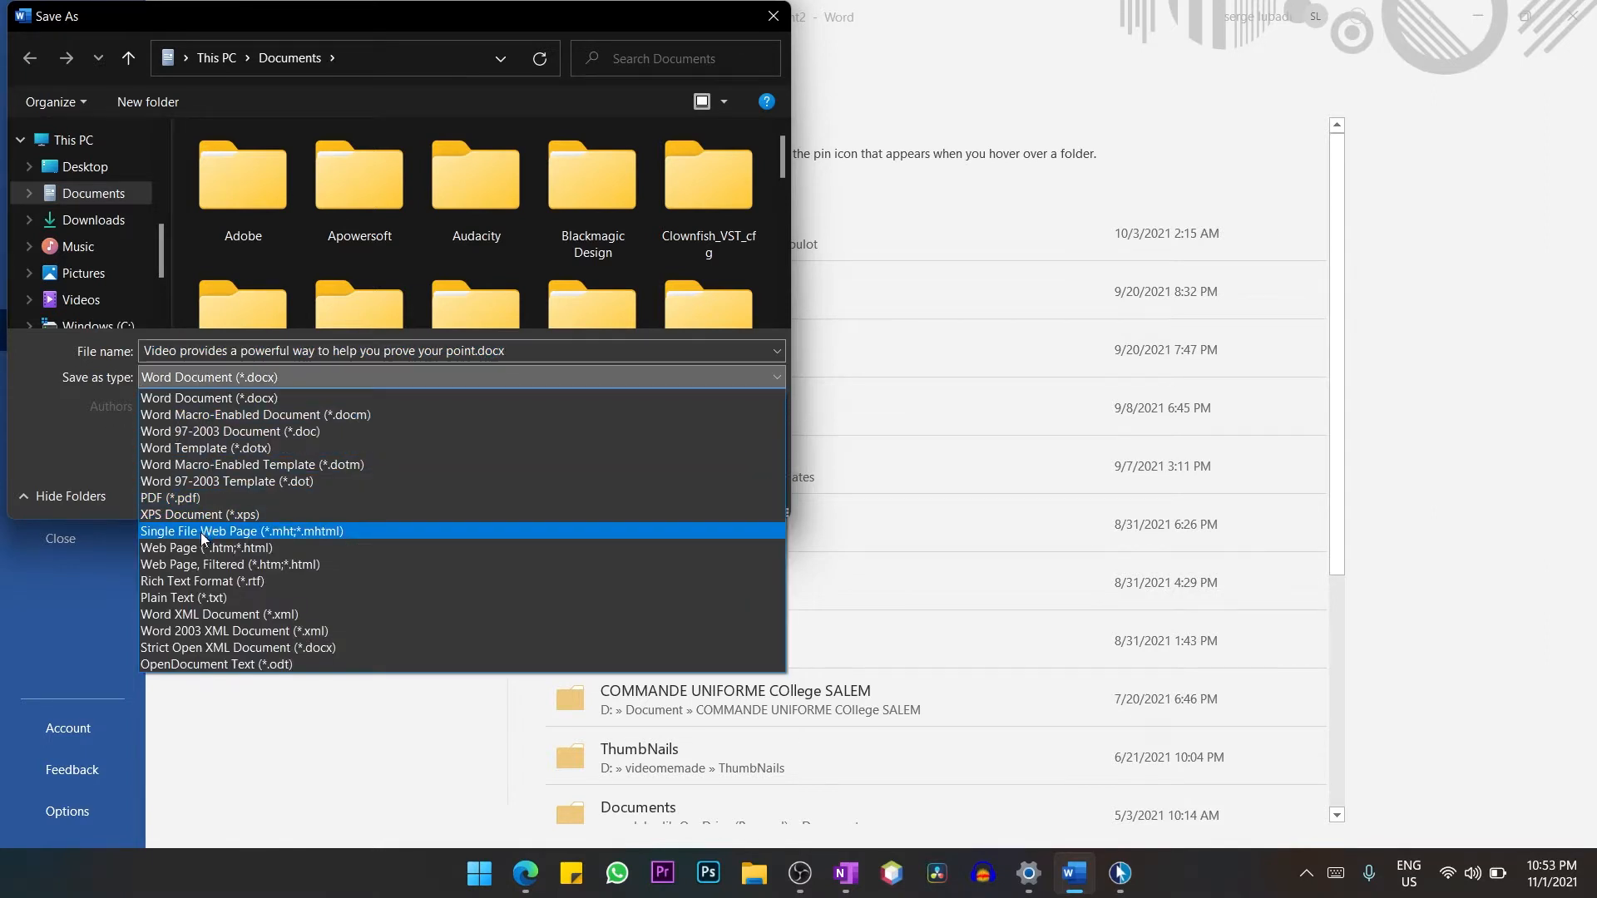
click(153, 499)
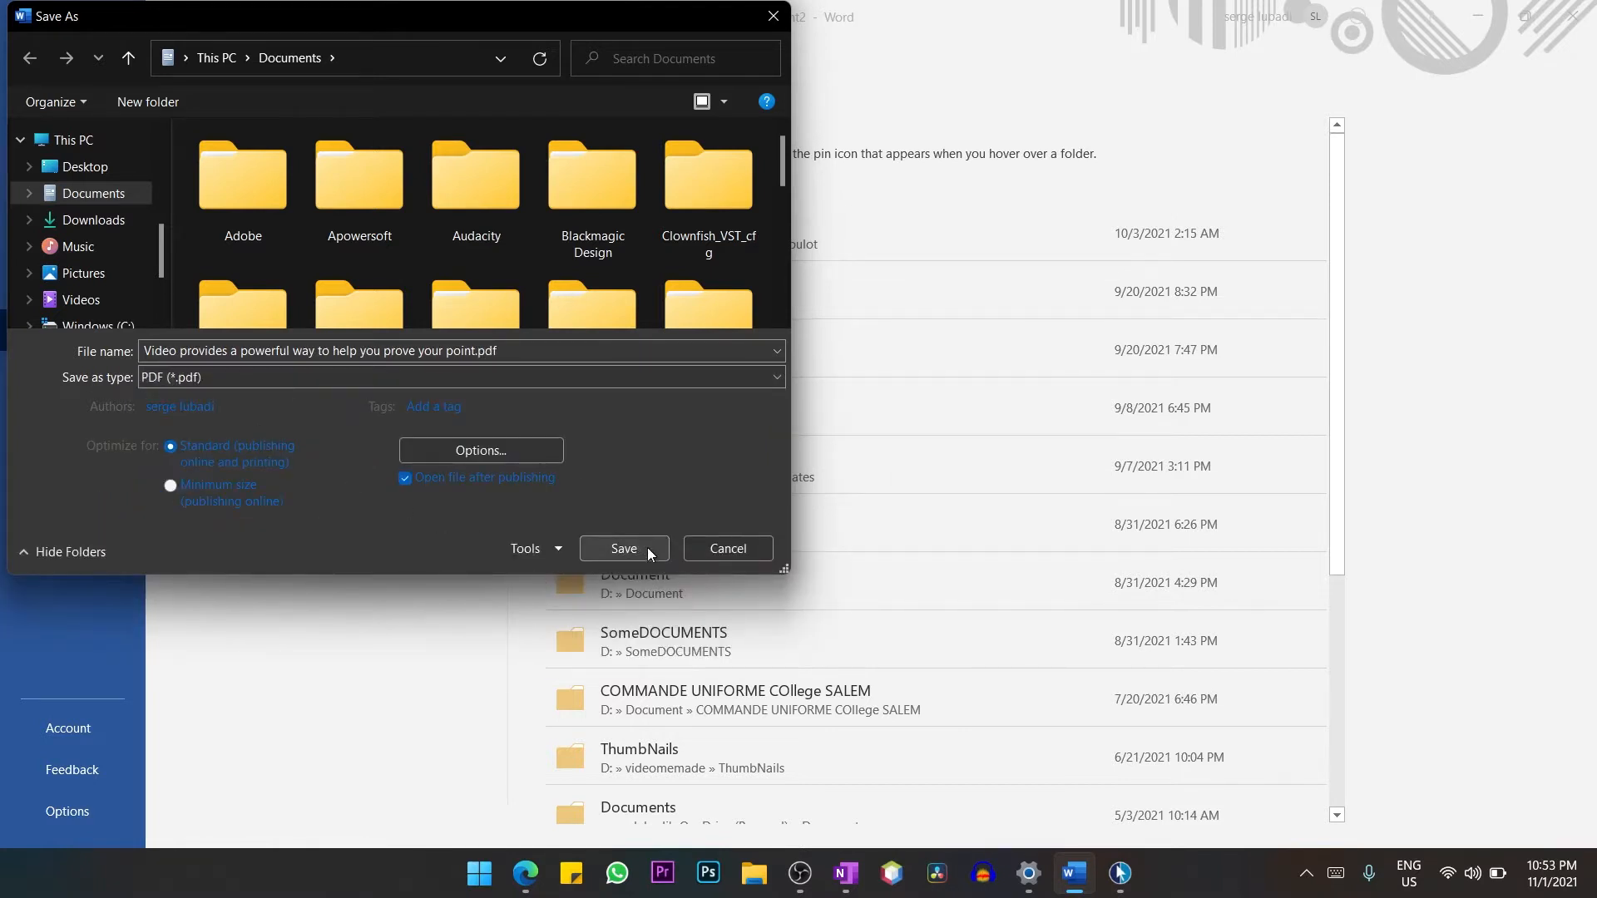
click(556, 353)
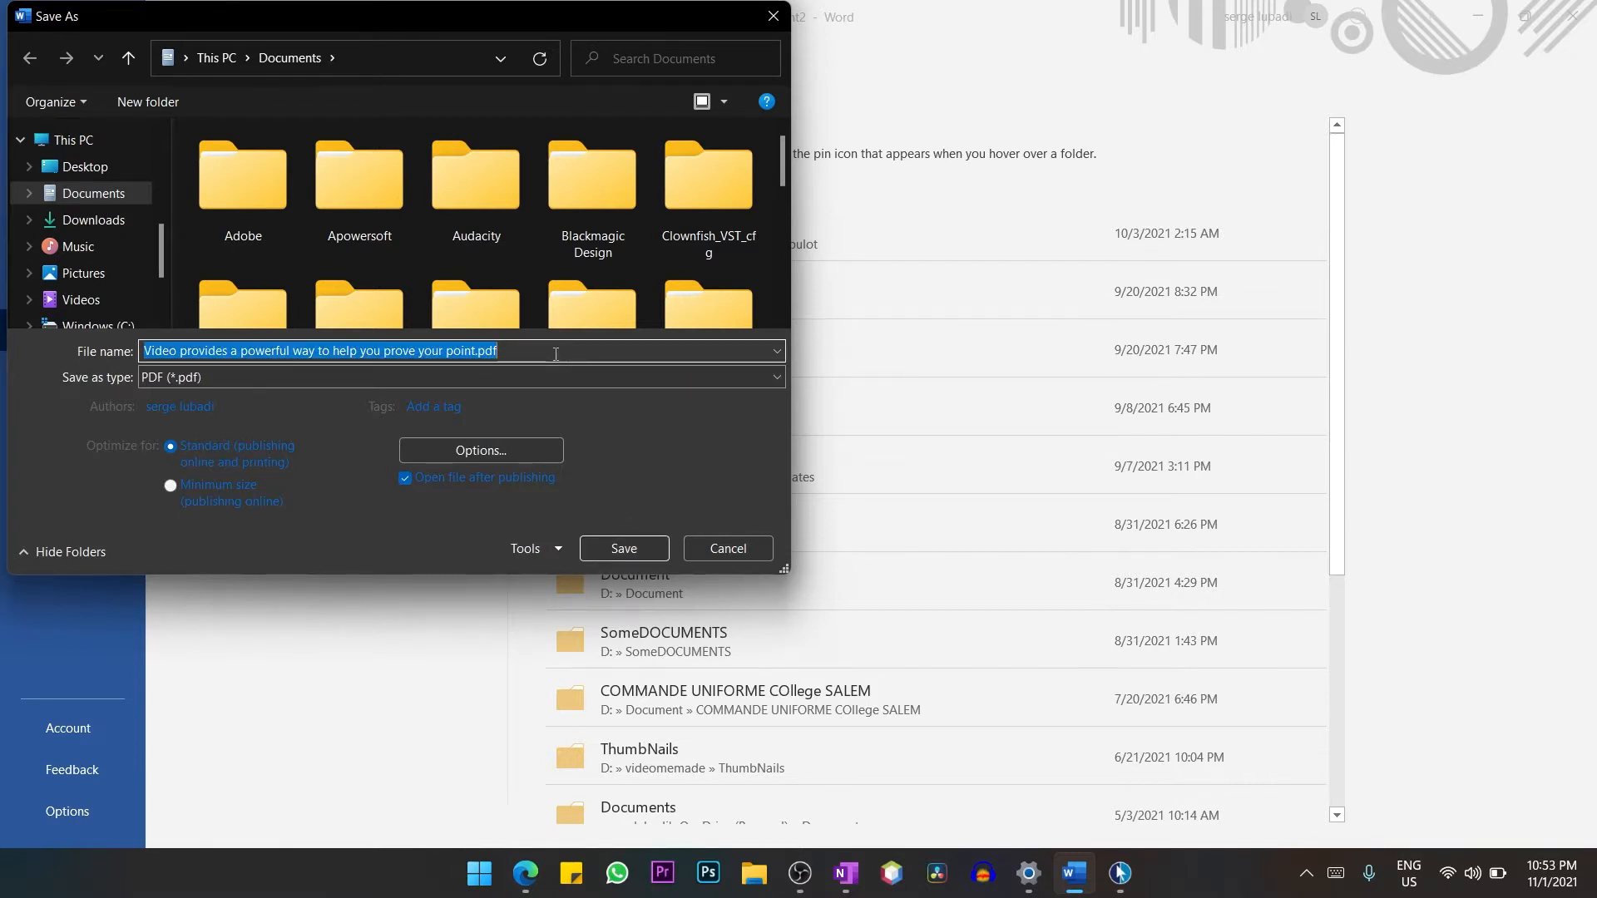
text(aaaword)
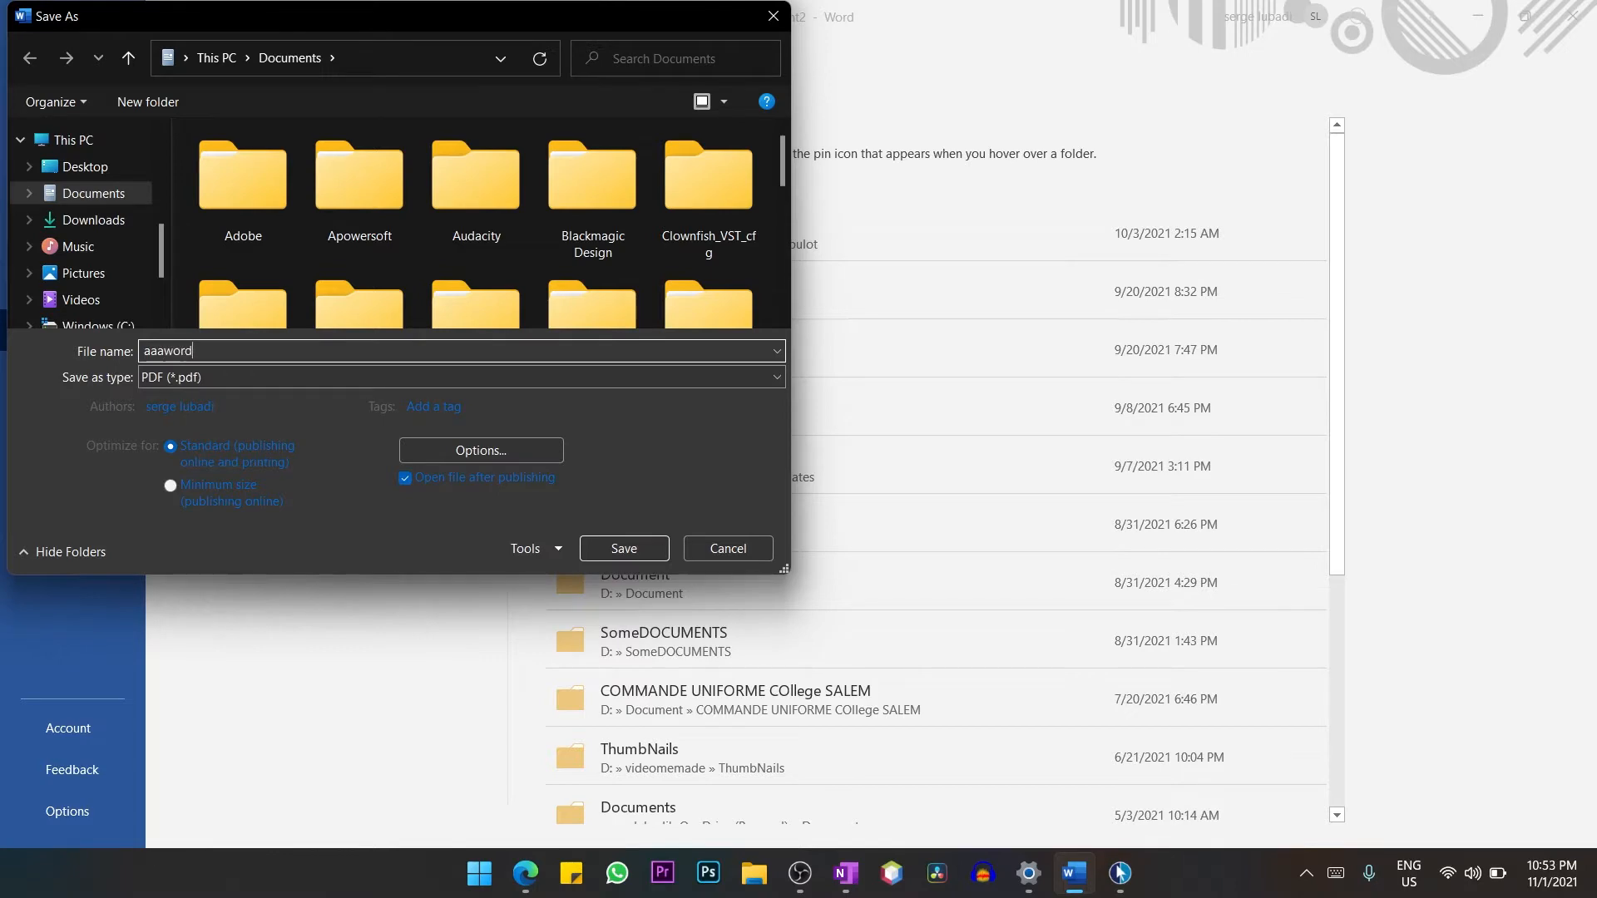
click(625, 549)
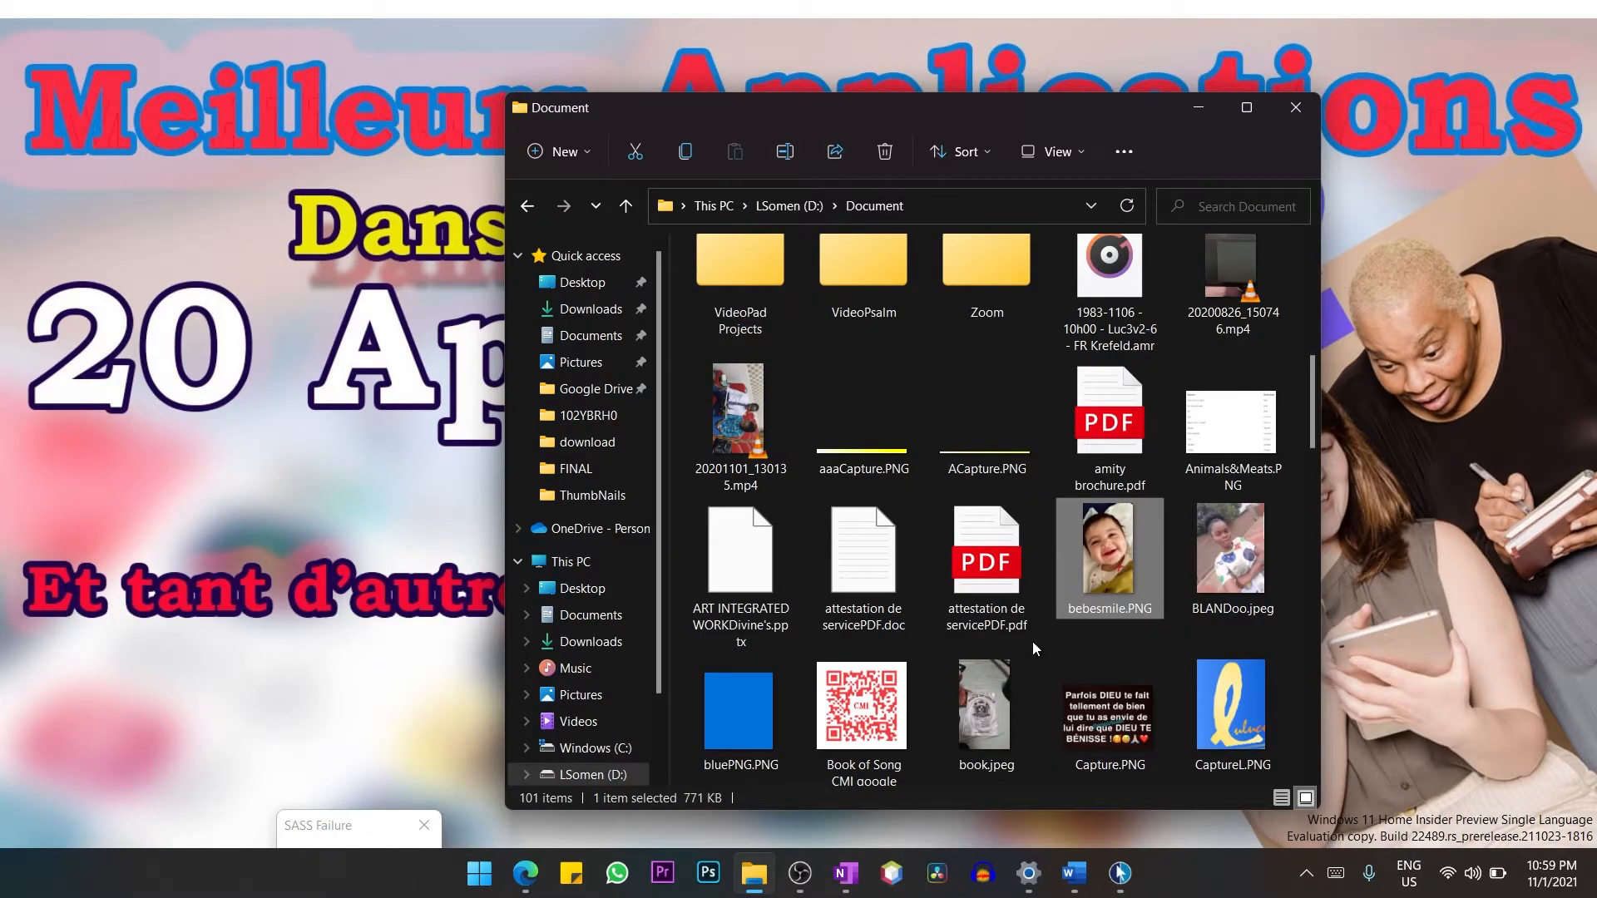
Open "attestation de servicePDF.pdf" from File Explorer in Word and accept its conversion to an editable document.
right_click(990, 577)
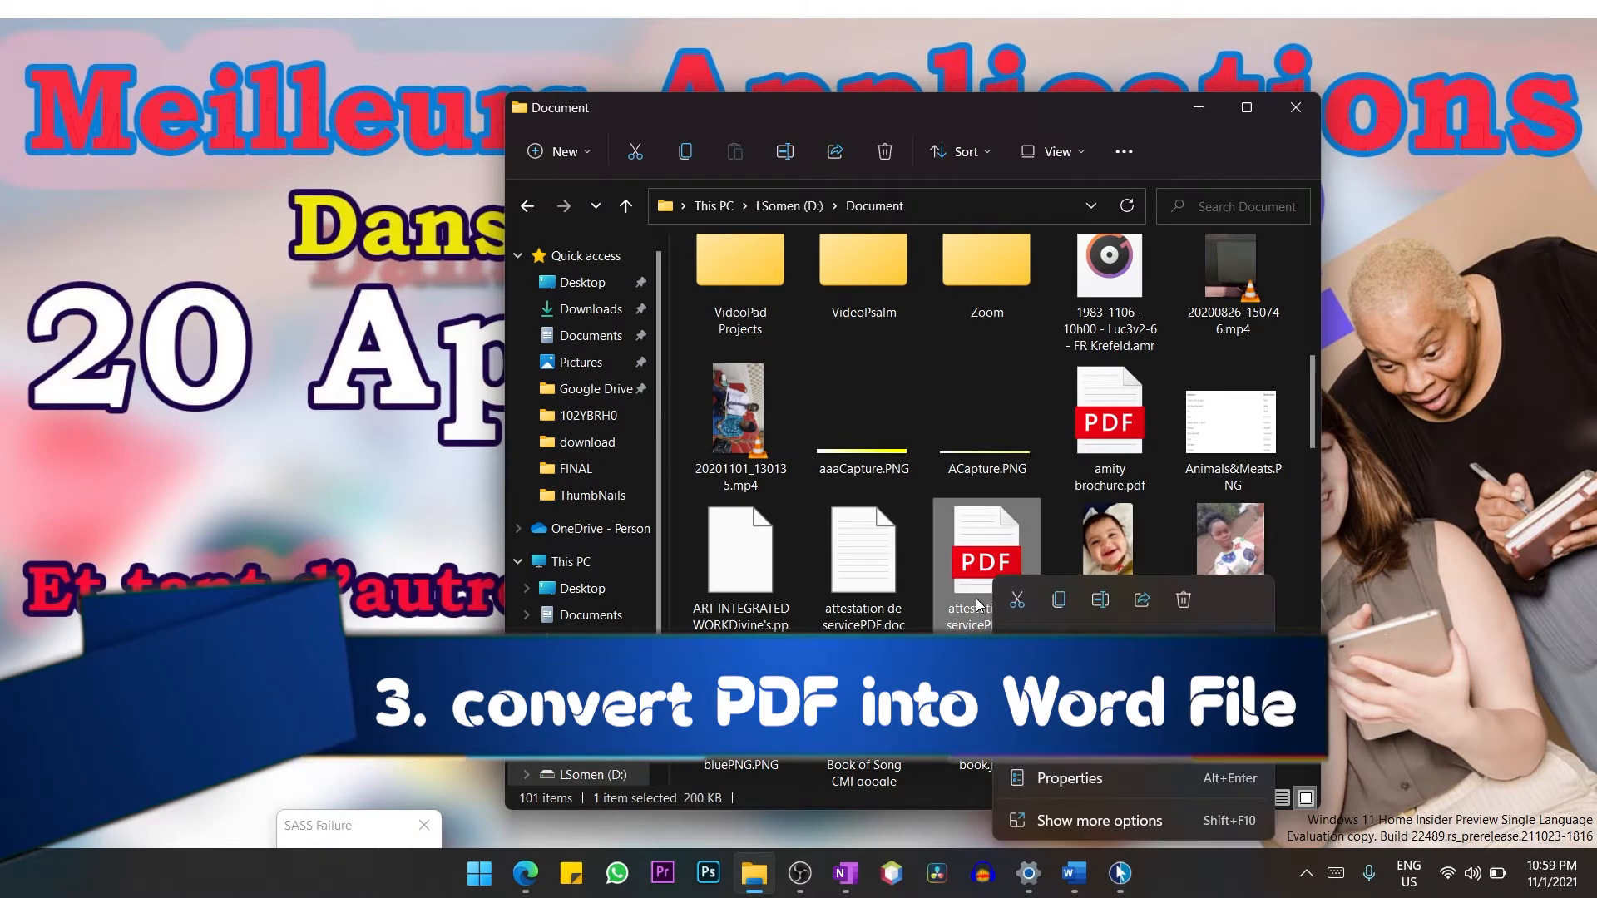
mouse_move(1078, 677)
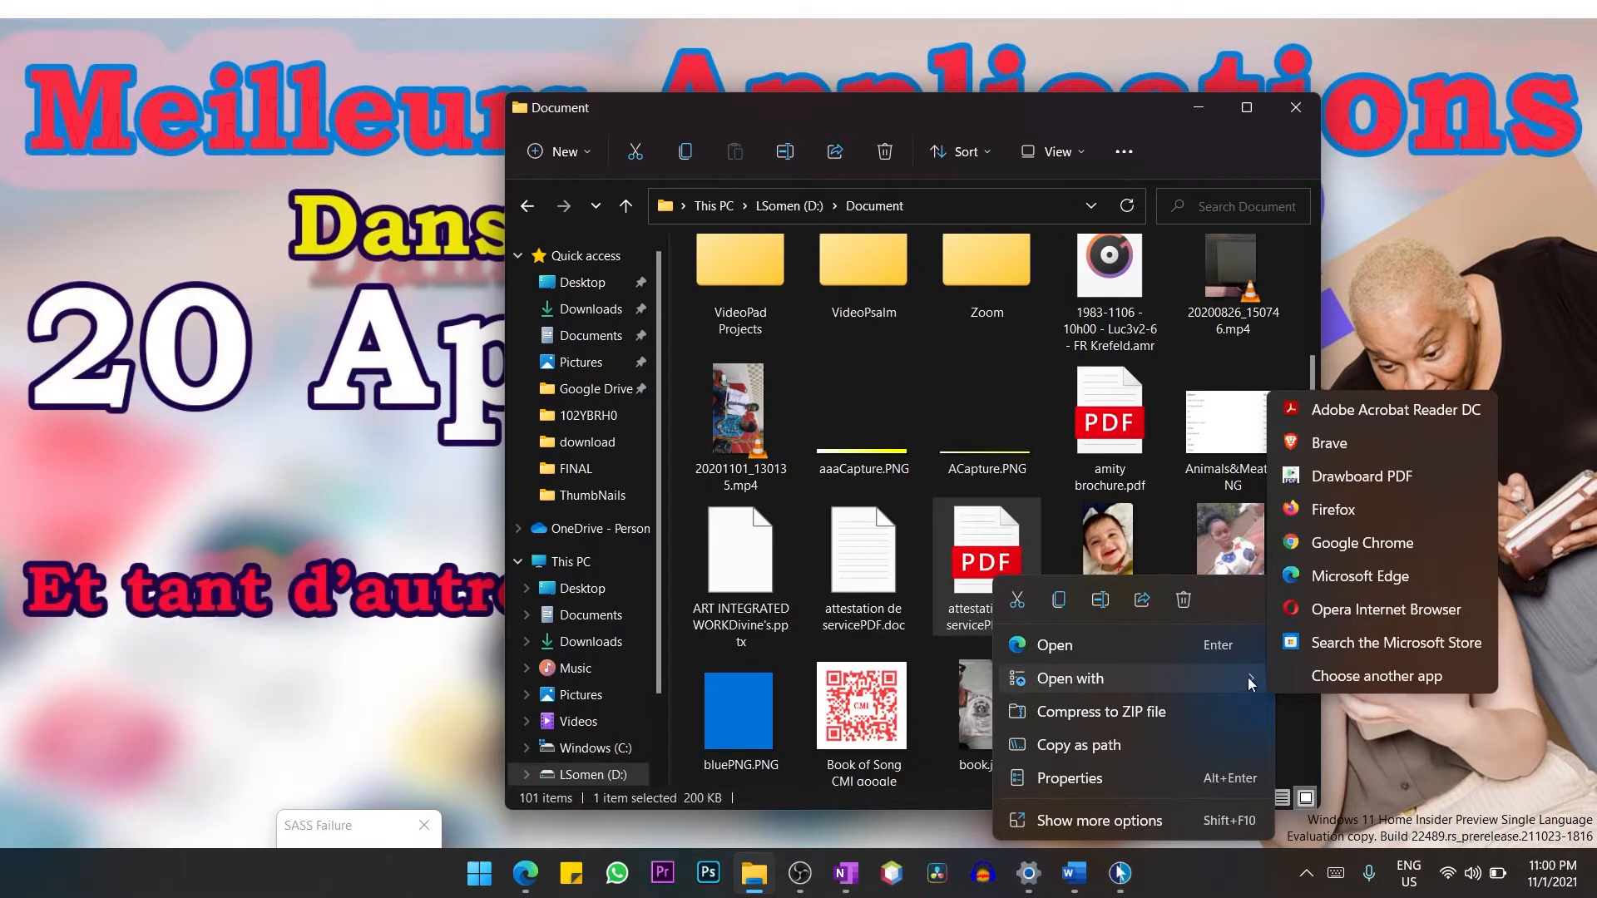
click(1329, 677)
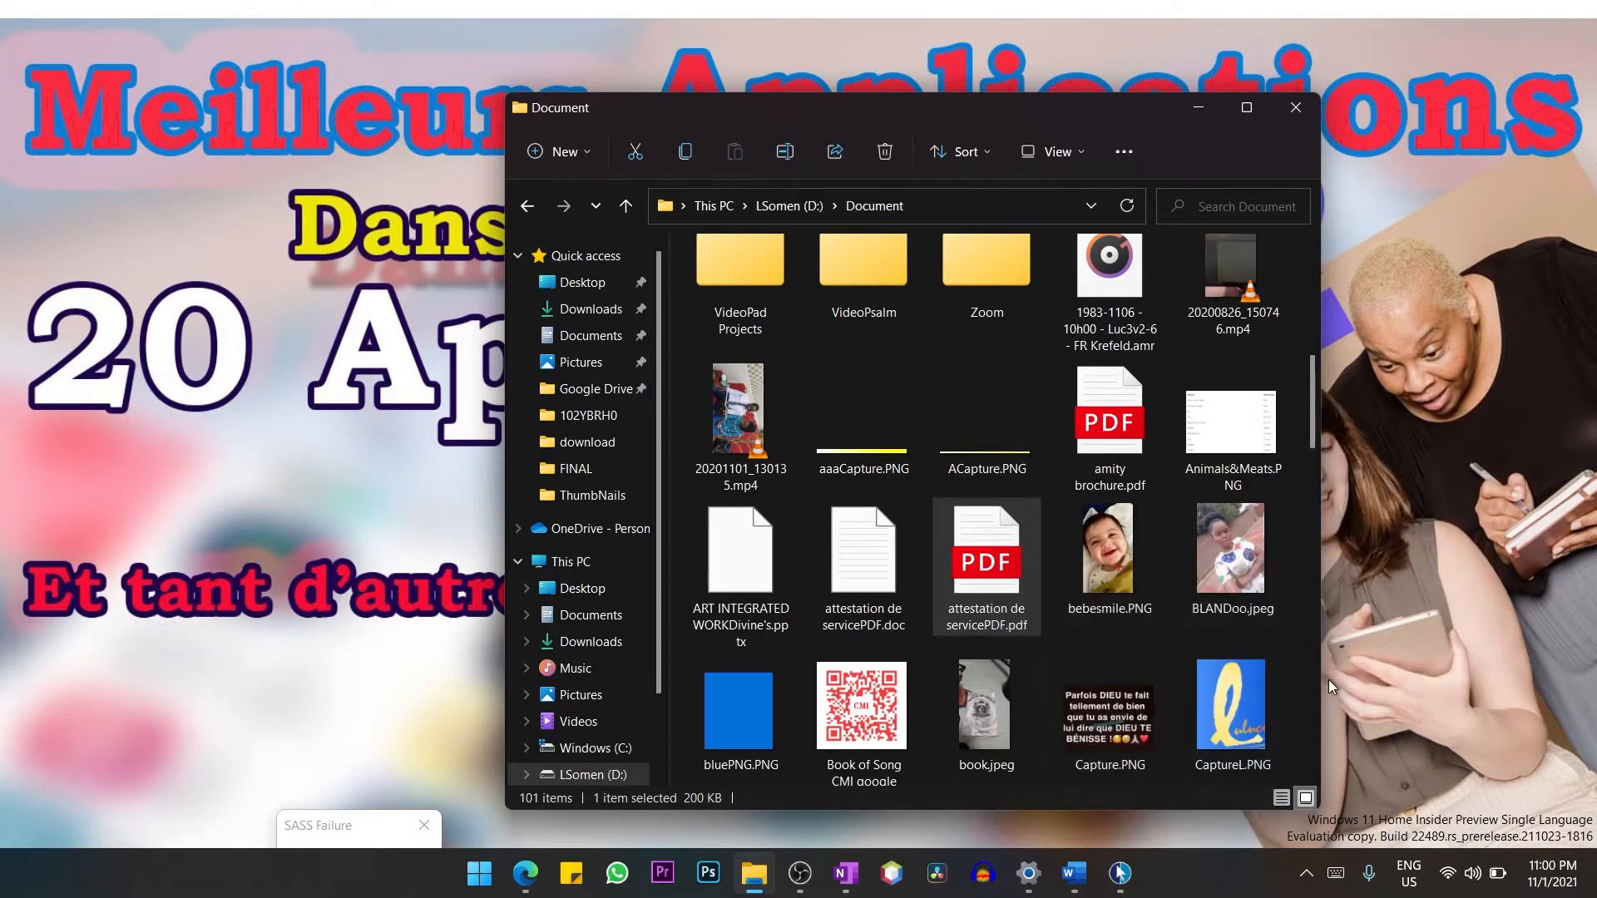
scroll(856, 615, down, 3)
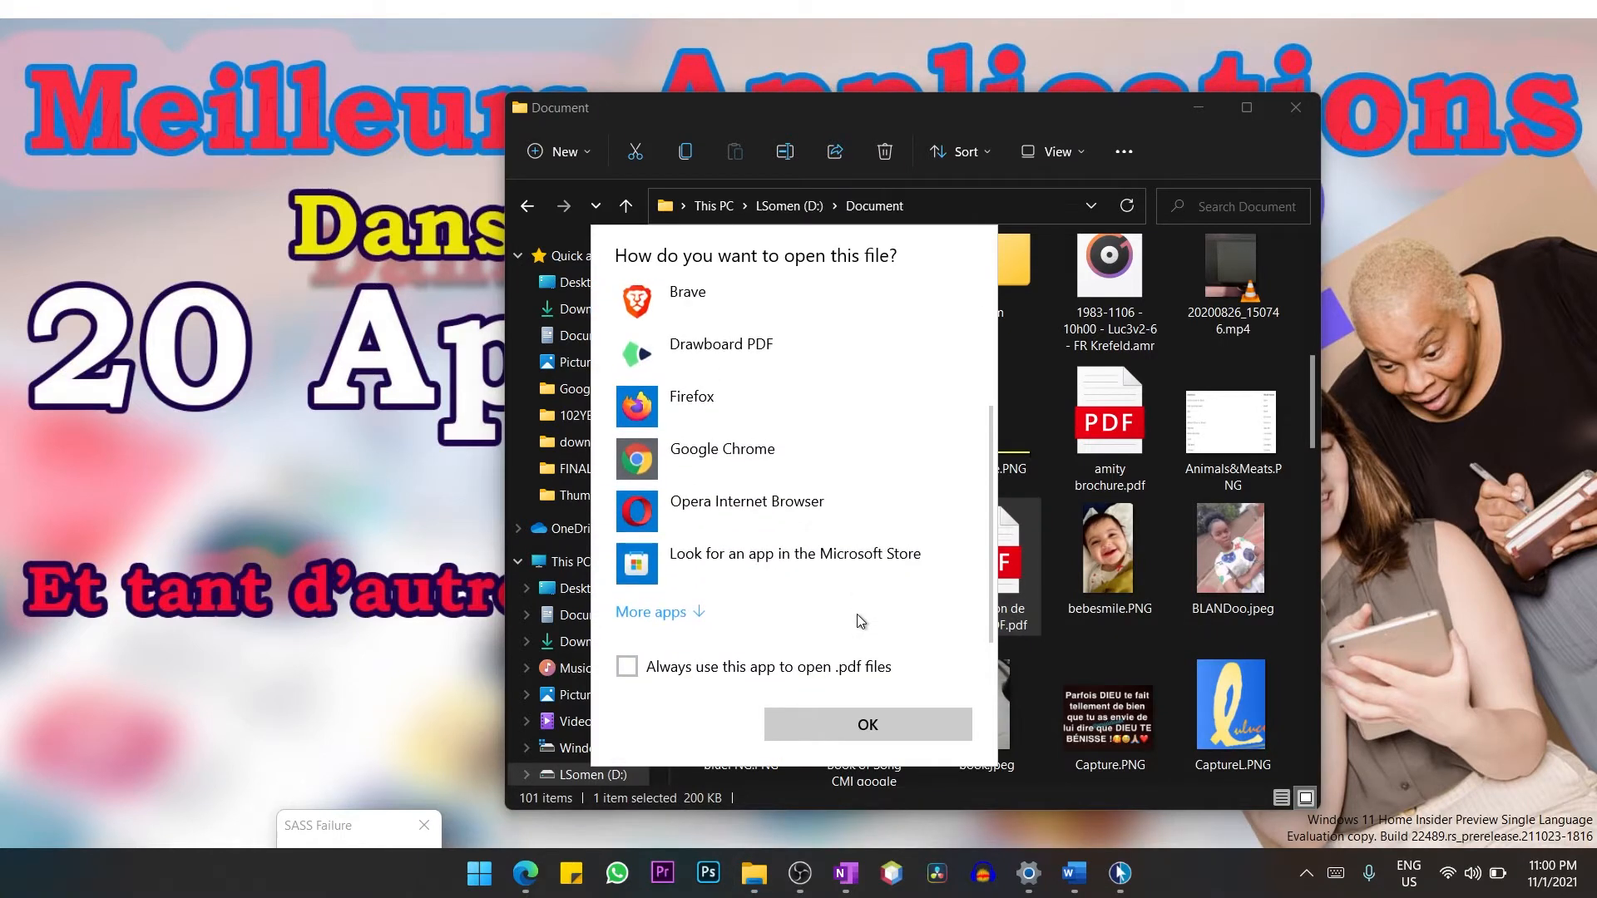
scroll(856, 615, up, 1)
scroll(857, 616, down, 1)
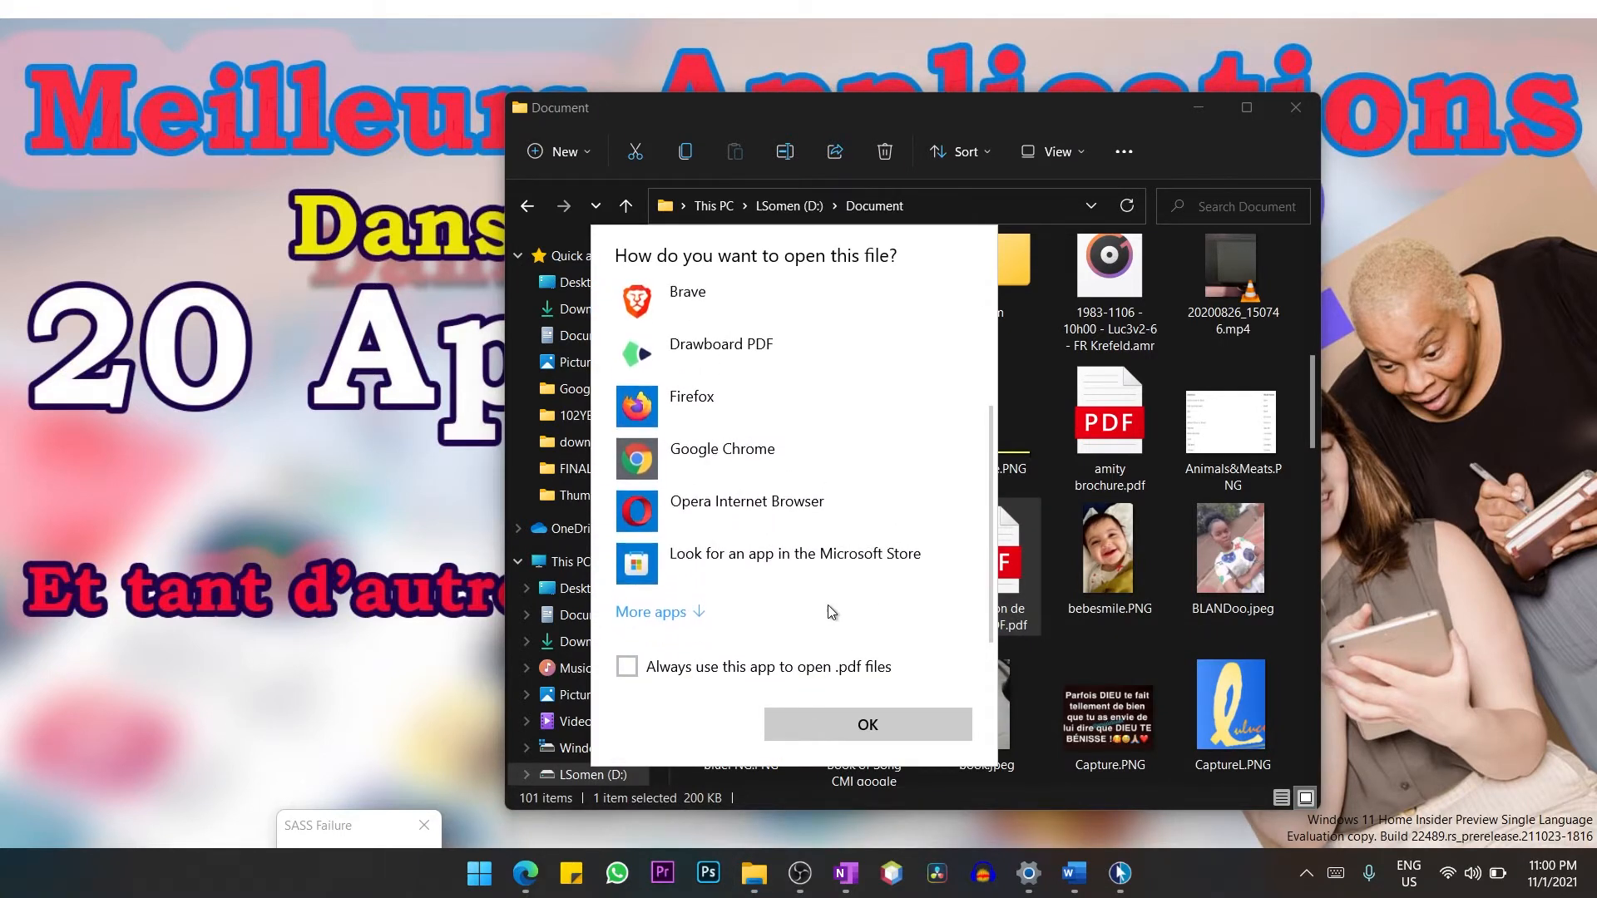
click(669, 614)
scroll(826, 588, down, 5)
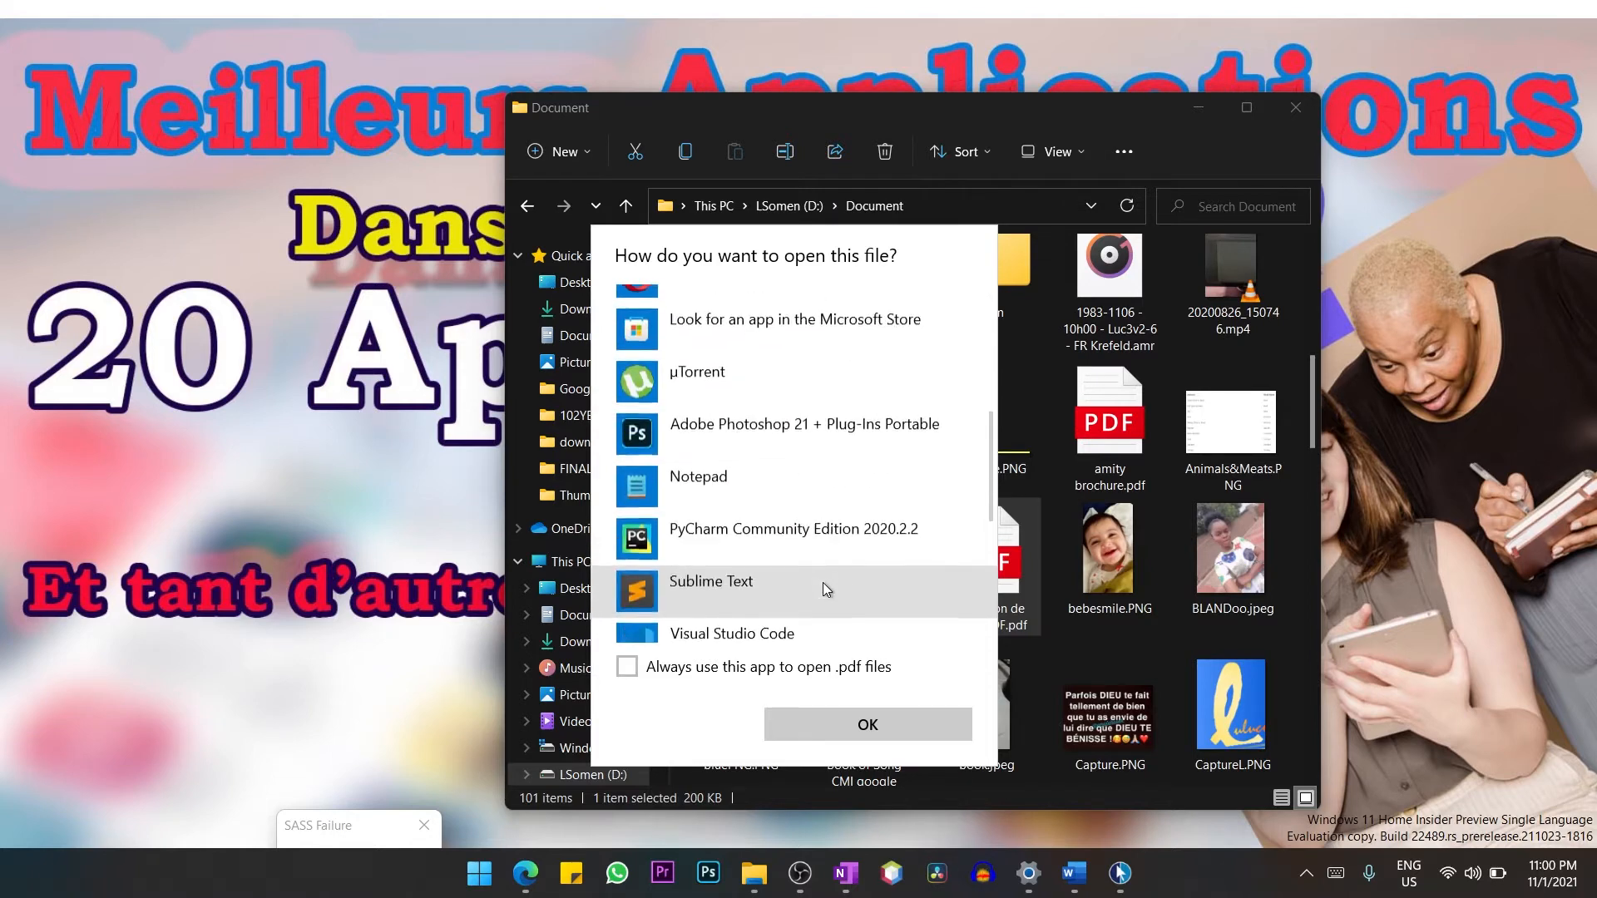
scroll(822, 582, down, 2)
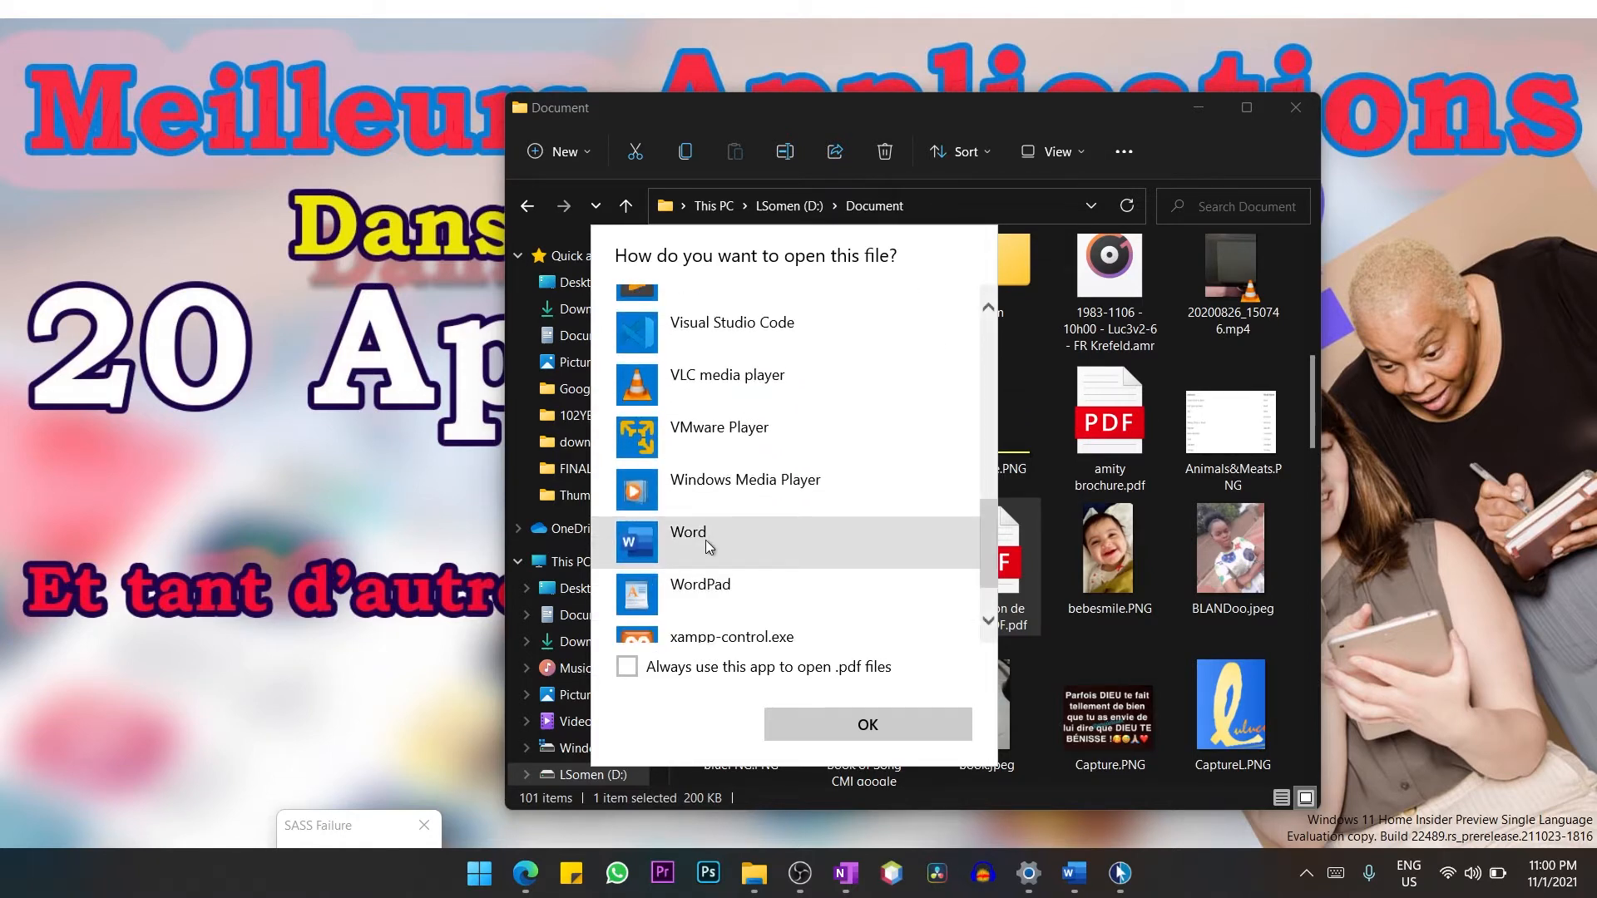
double_click(705, 541)
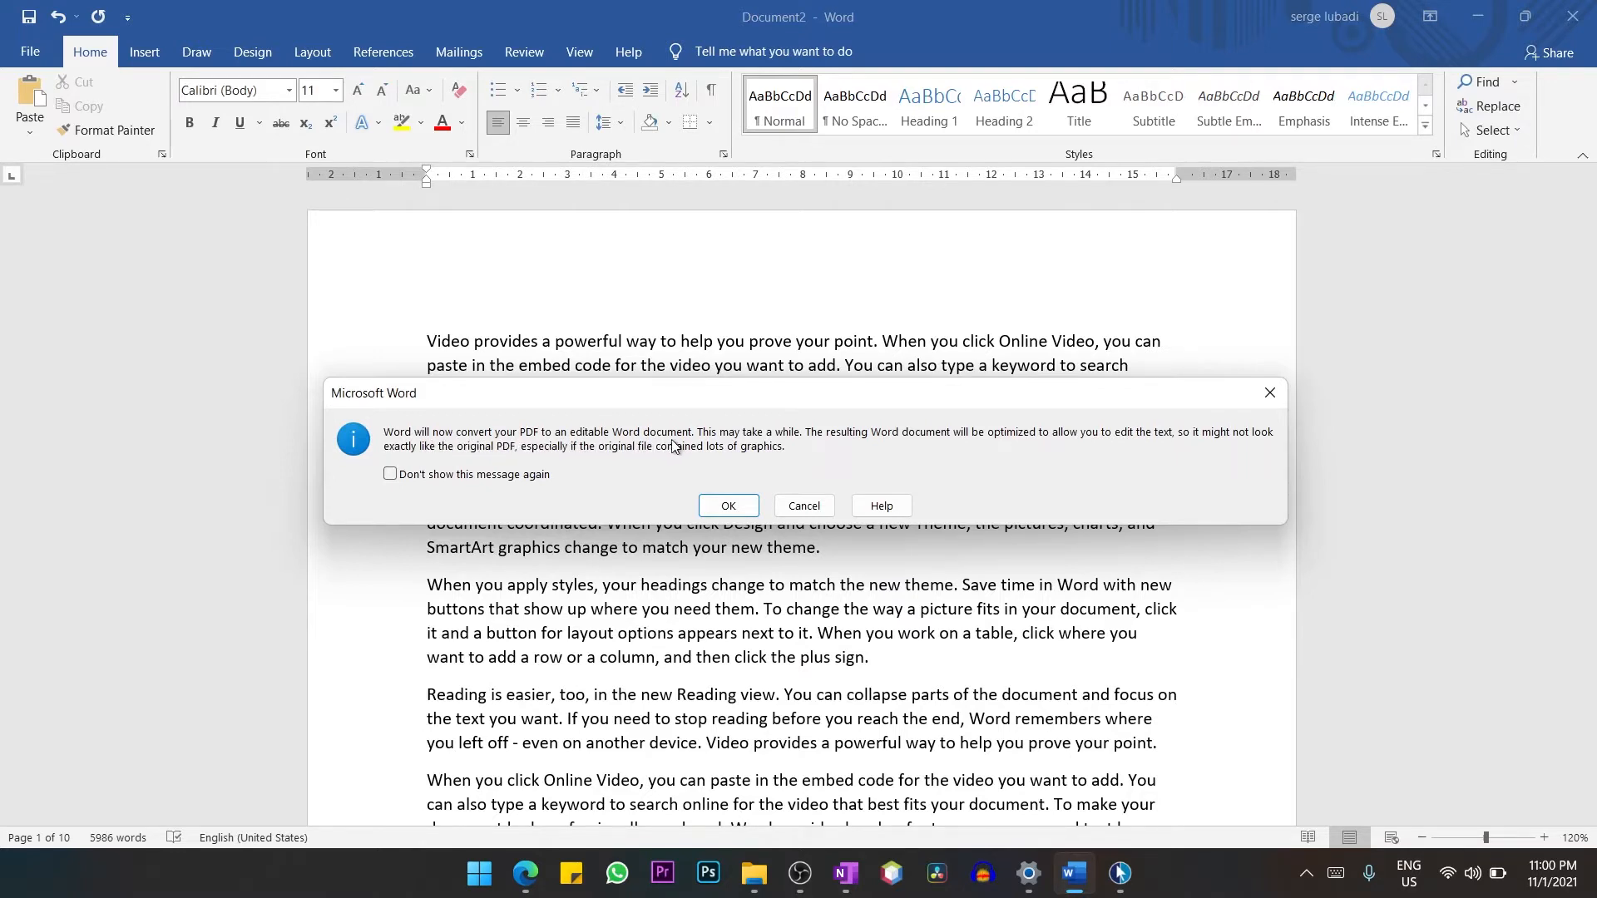
click(728, 508)
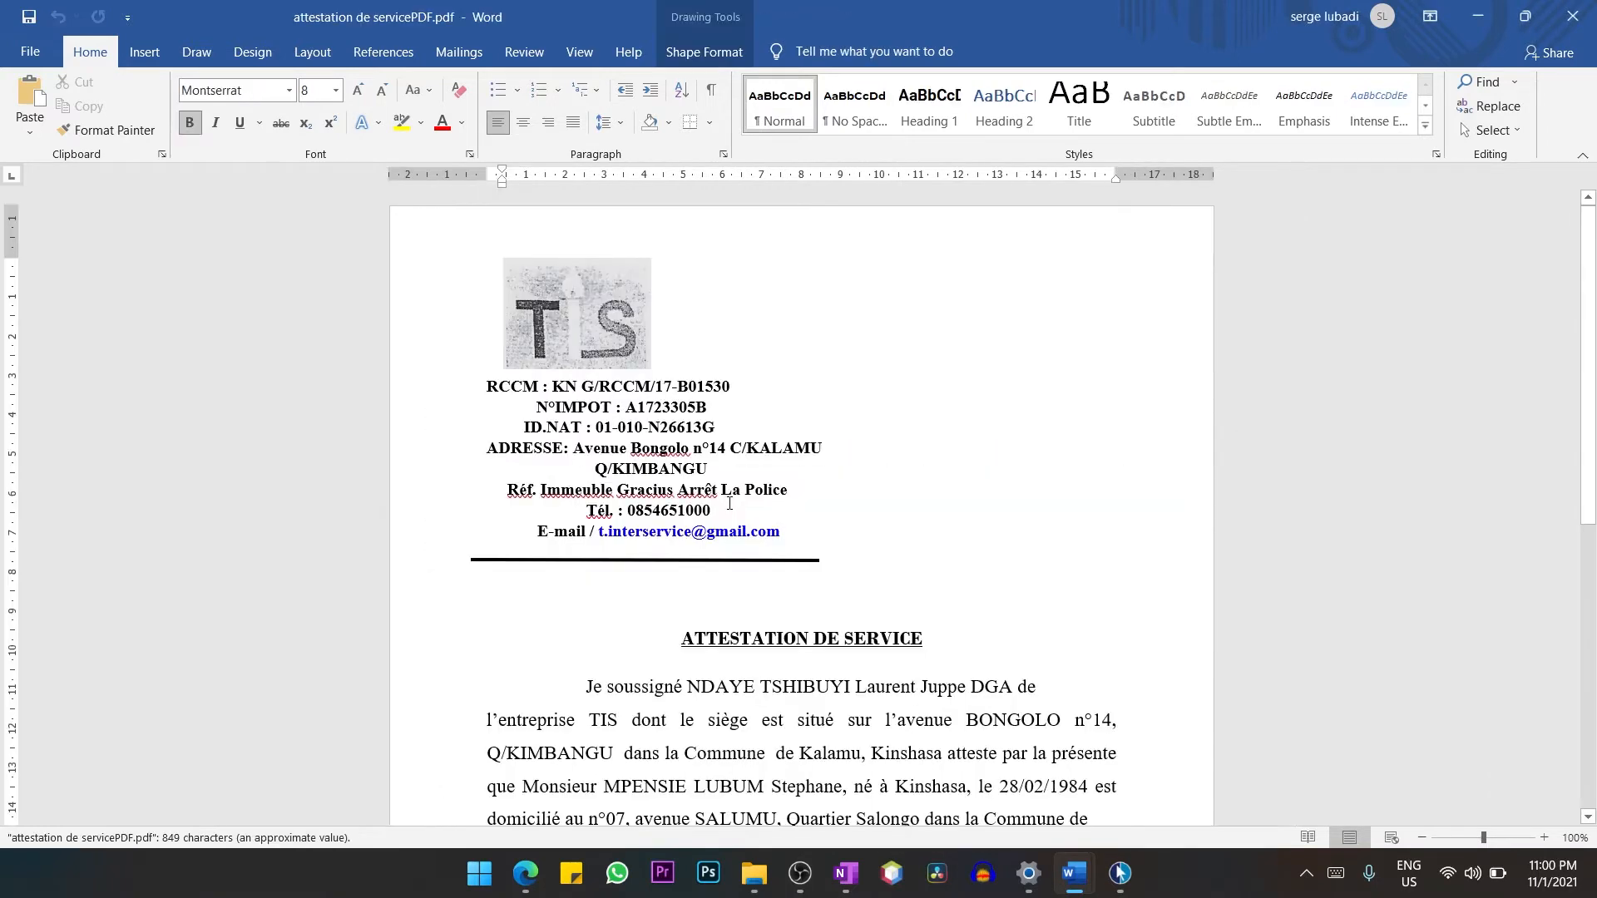
Add the text "i can now edit this file" at the end of the converted document's first body paragraph.
scroll(855, 615, down, 5)
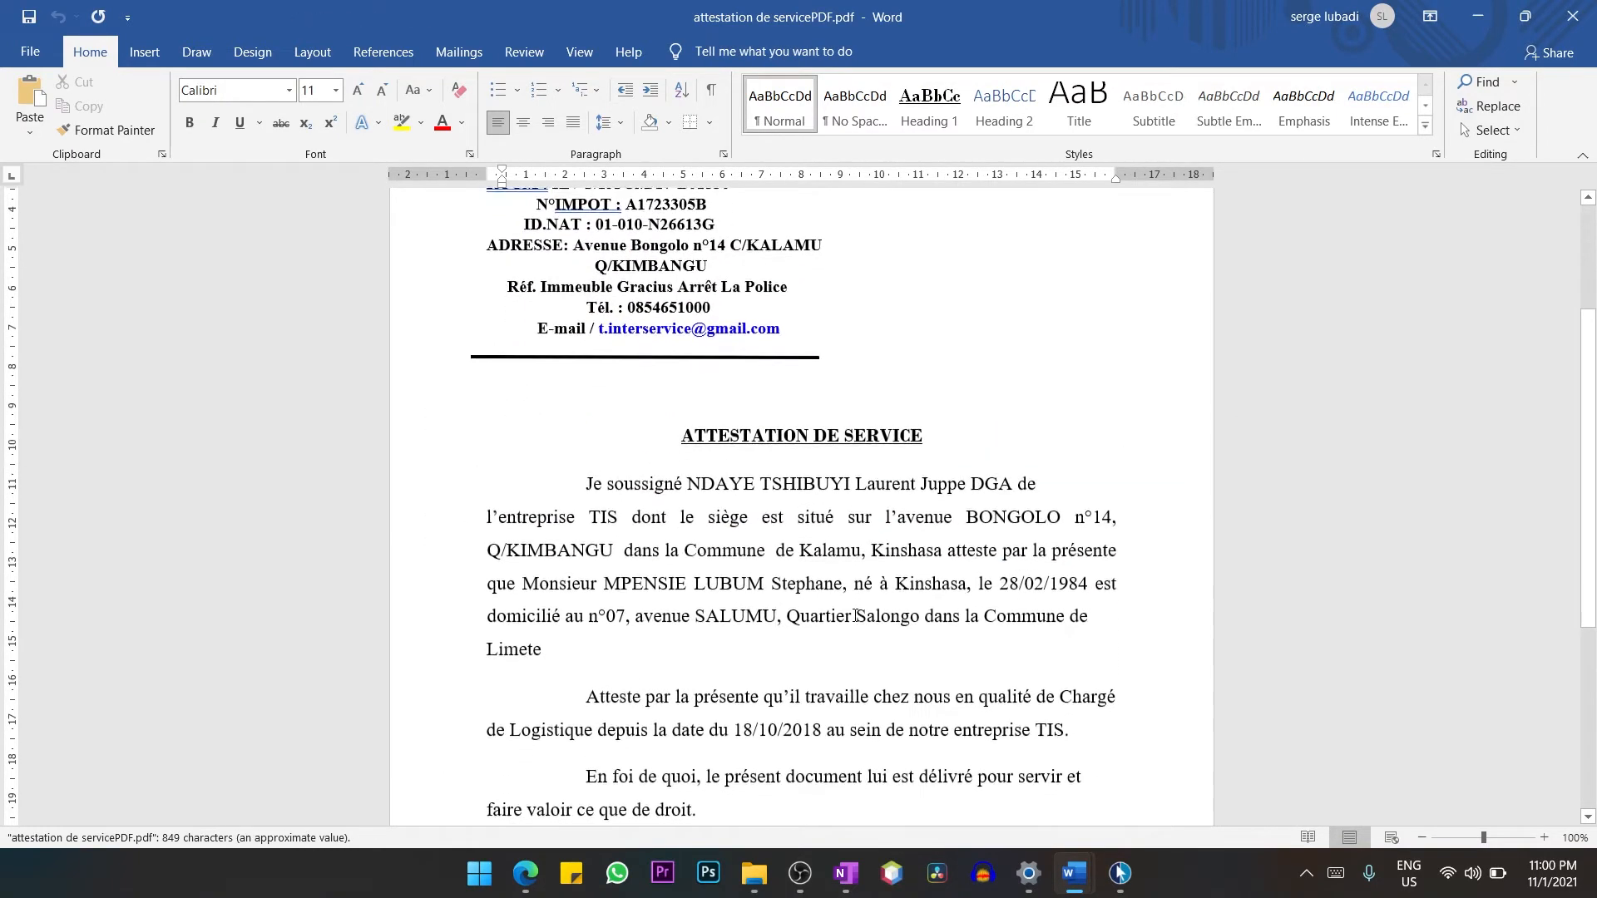
scroll(855, 615, down, 1)
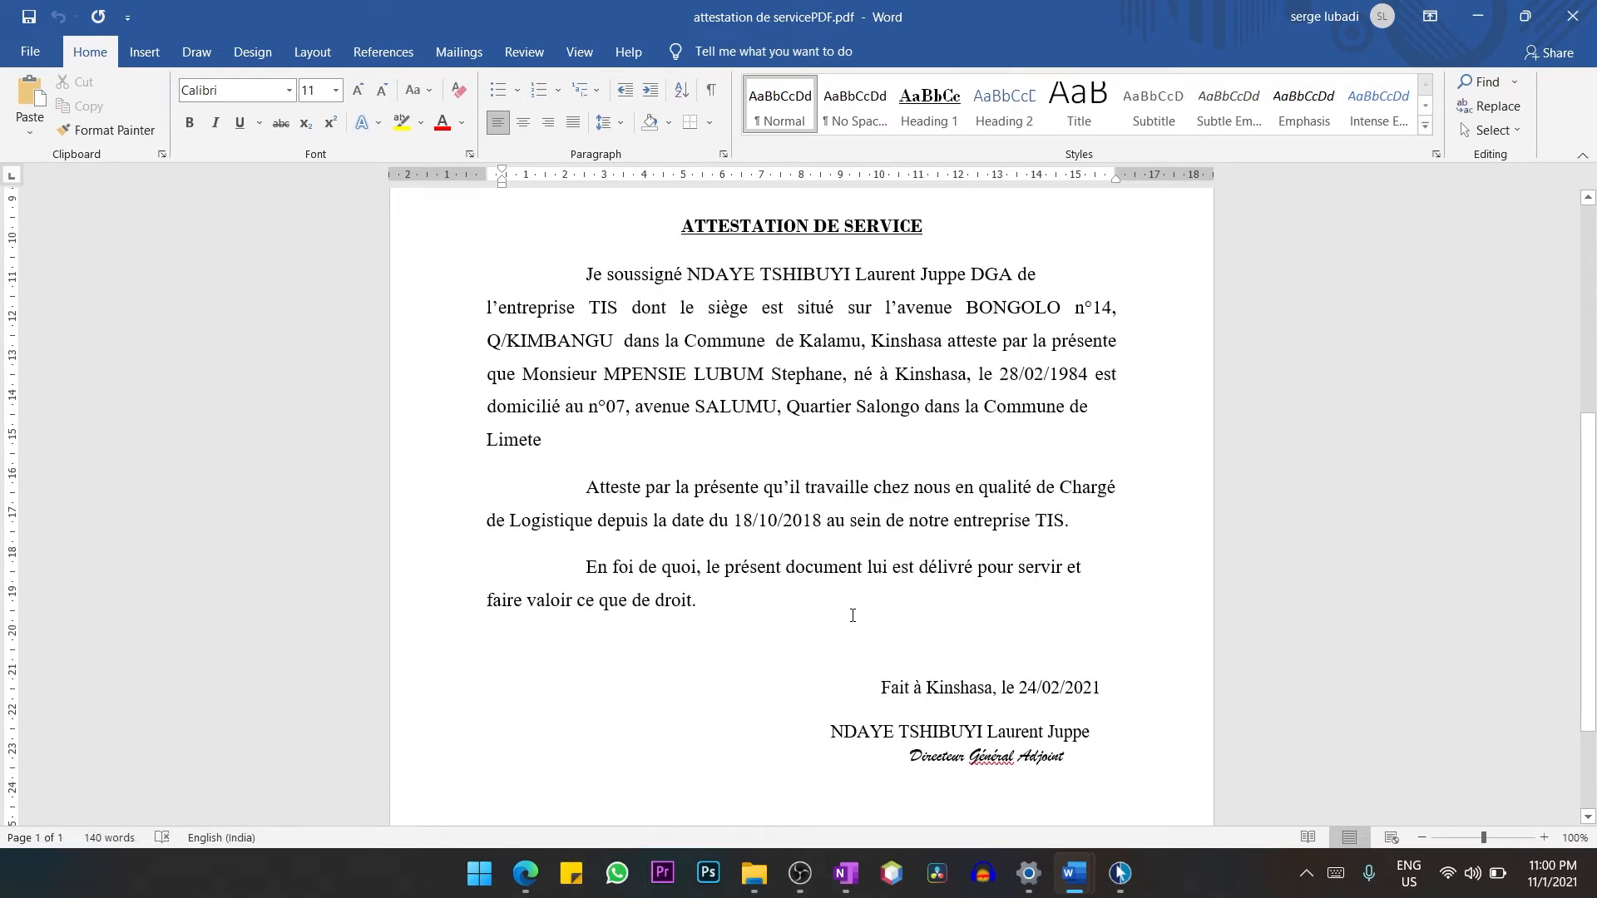
click(588, 486)
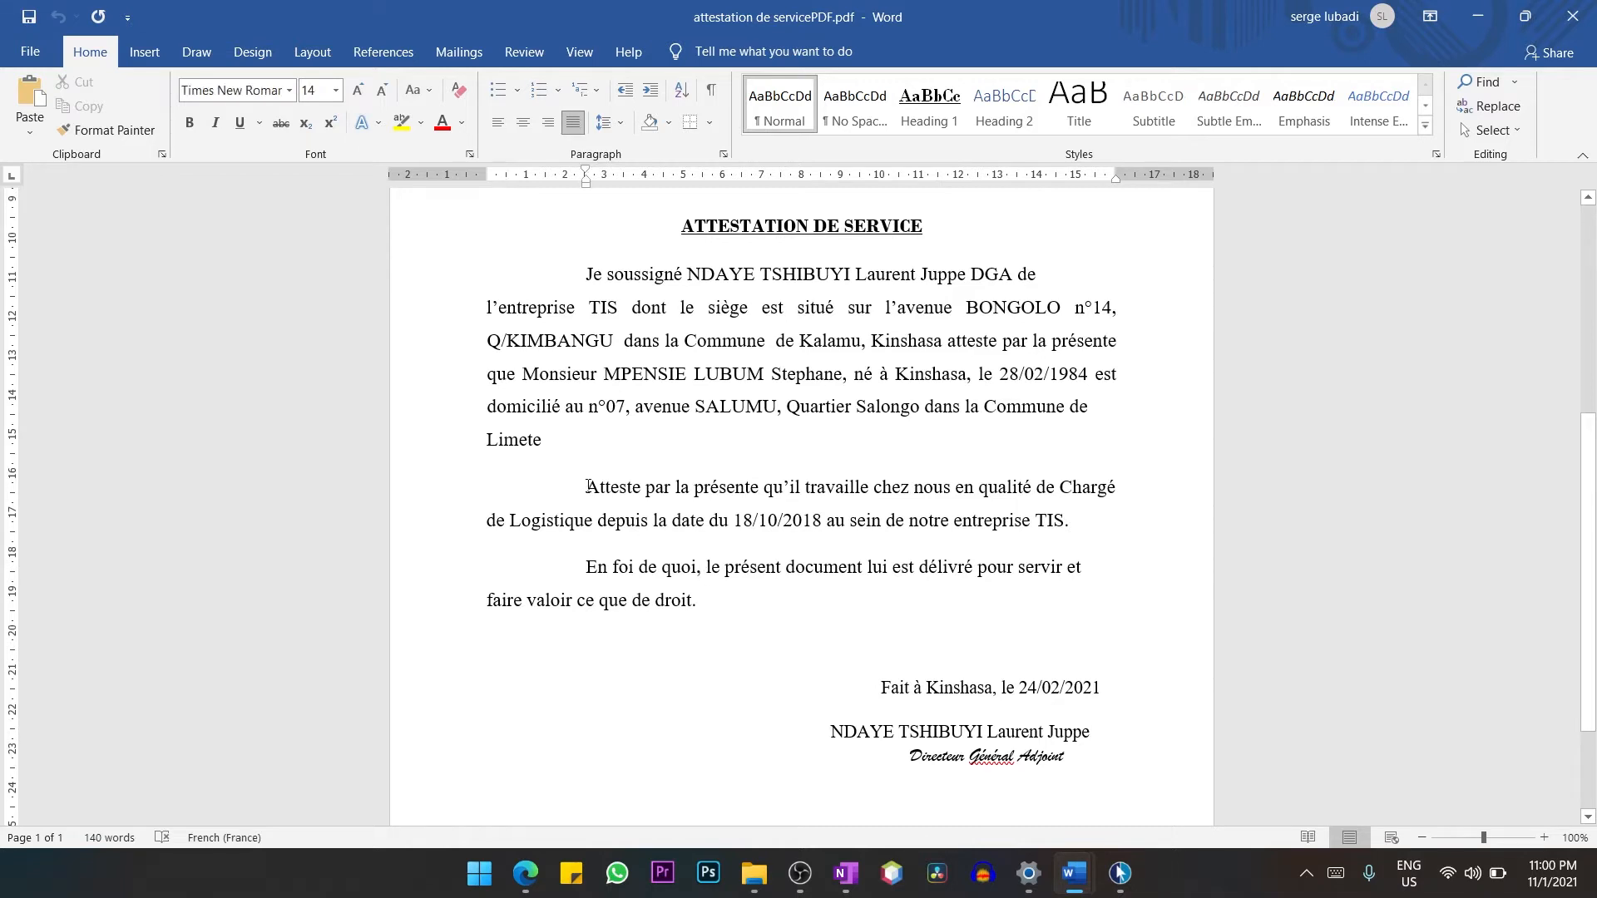
click(560, 430)
text(i can now)
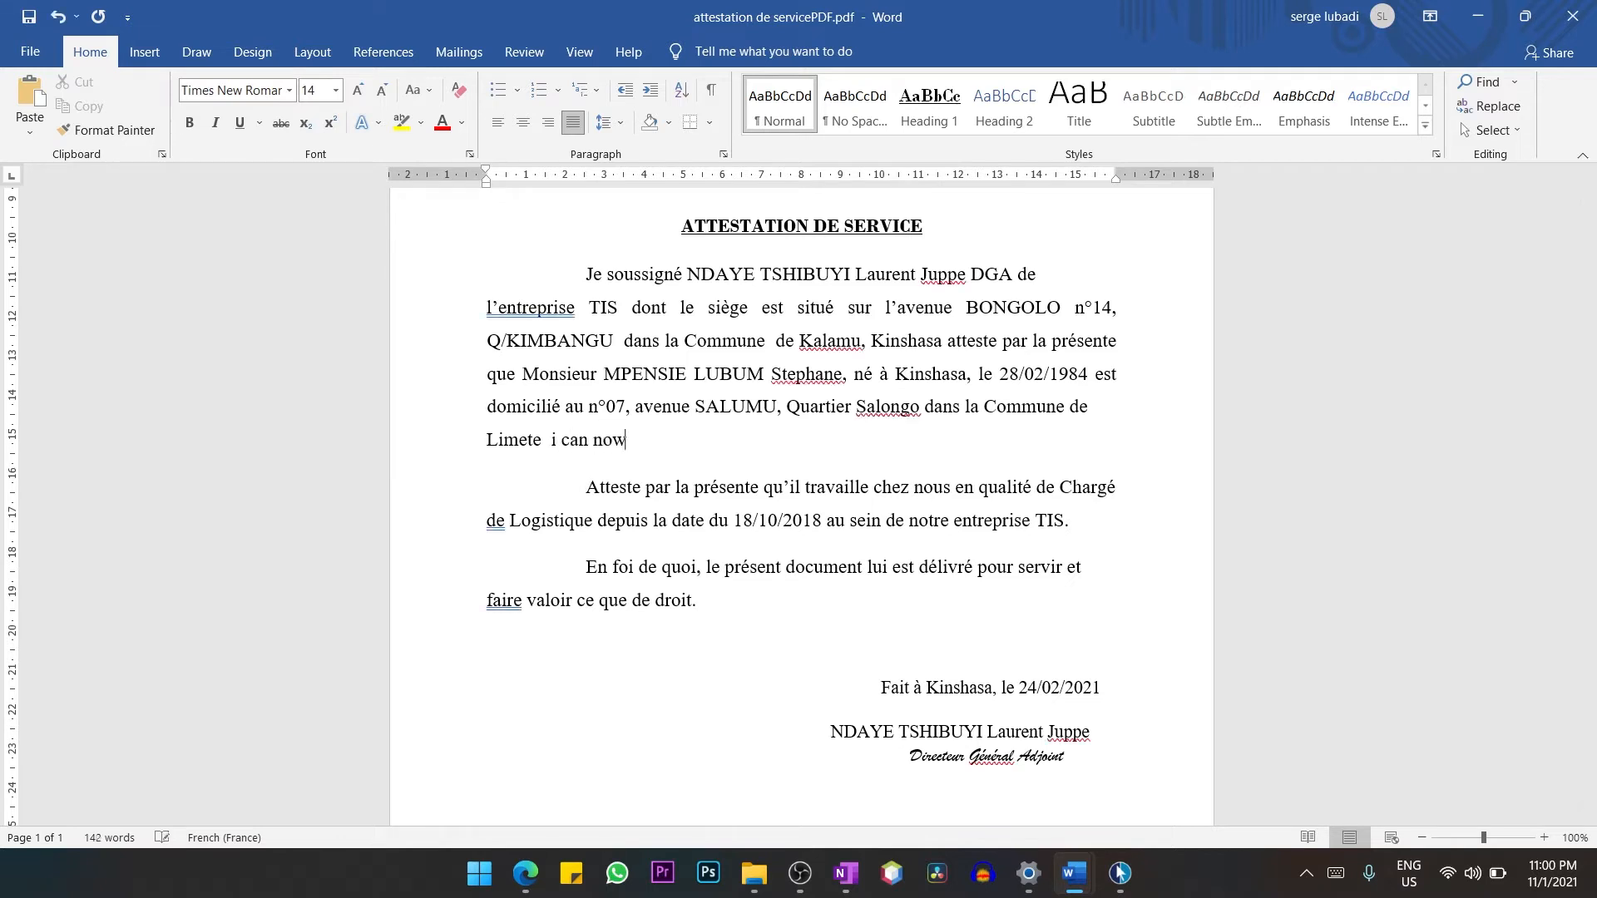
text( edit this file)
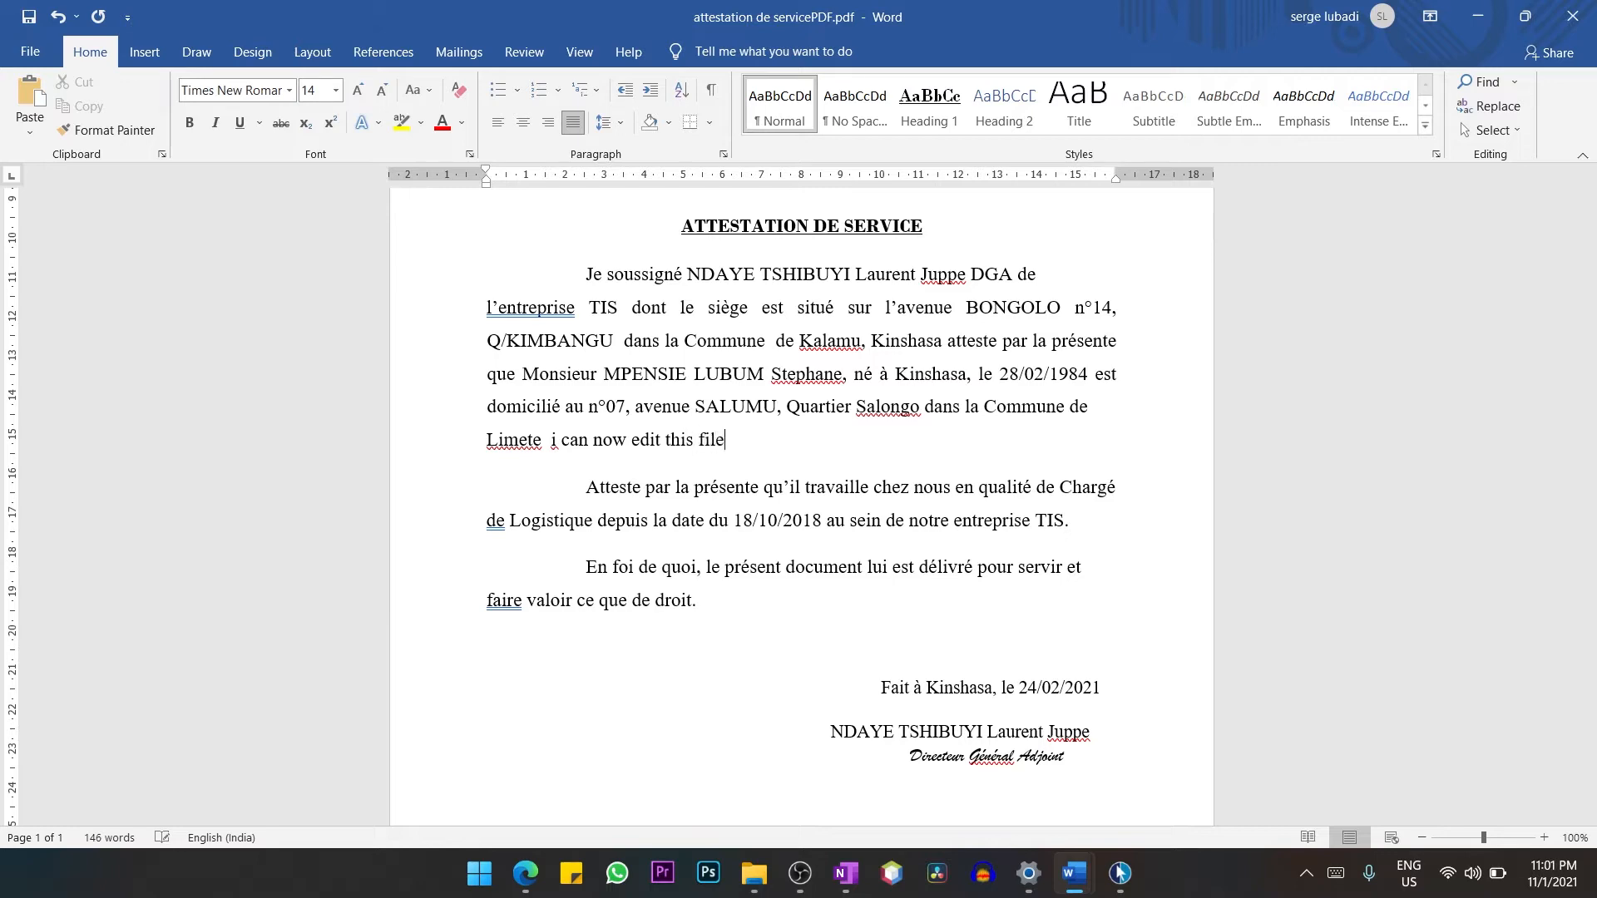
Delete characters from the end of the added text "i can now edit this file" in the converted document.
key(BackSpace)
key(BackSpace)
key(BackSpace)
key(BackSpace)
key(BackSpace)
key(BackSpace)
key(BackSpace)
key(BackSpace)
key(BackSpace)
key(BackSpace)
key(BackSpace)
key(BackSpace)
key(BackSpace)
key(BackSpace)
key(BackSpace)
key(BackSpace)
key(BackSpace)
key(BackSpace)
key(BackSpace)
key(BackSpace)
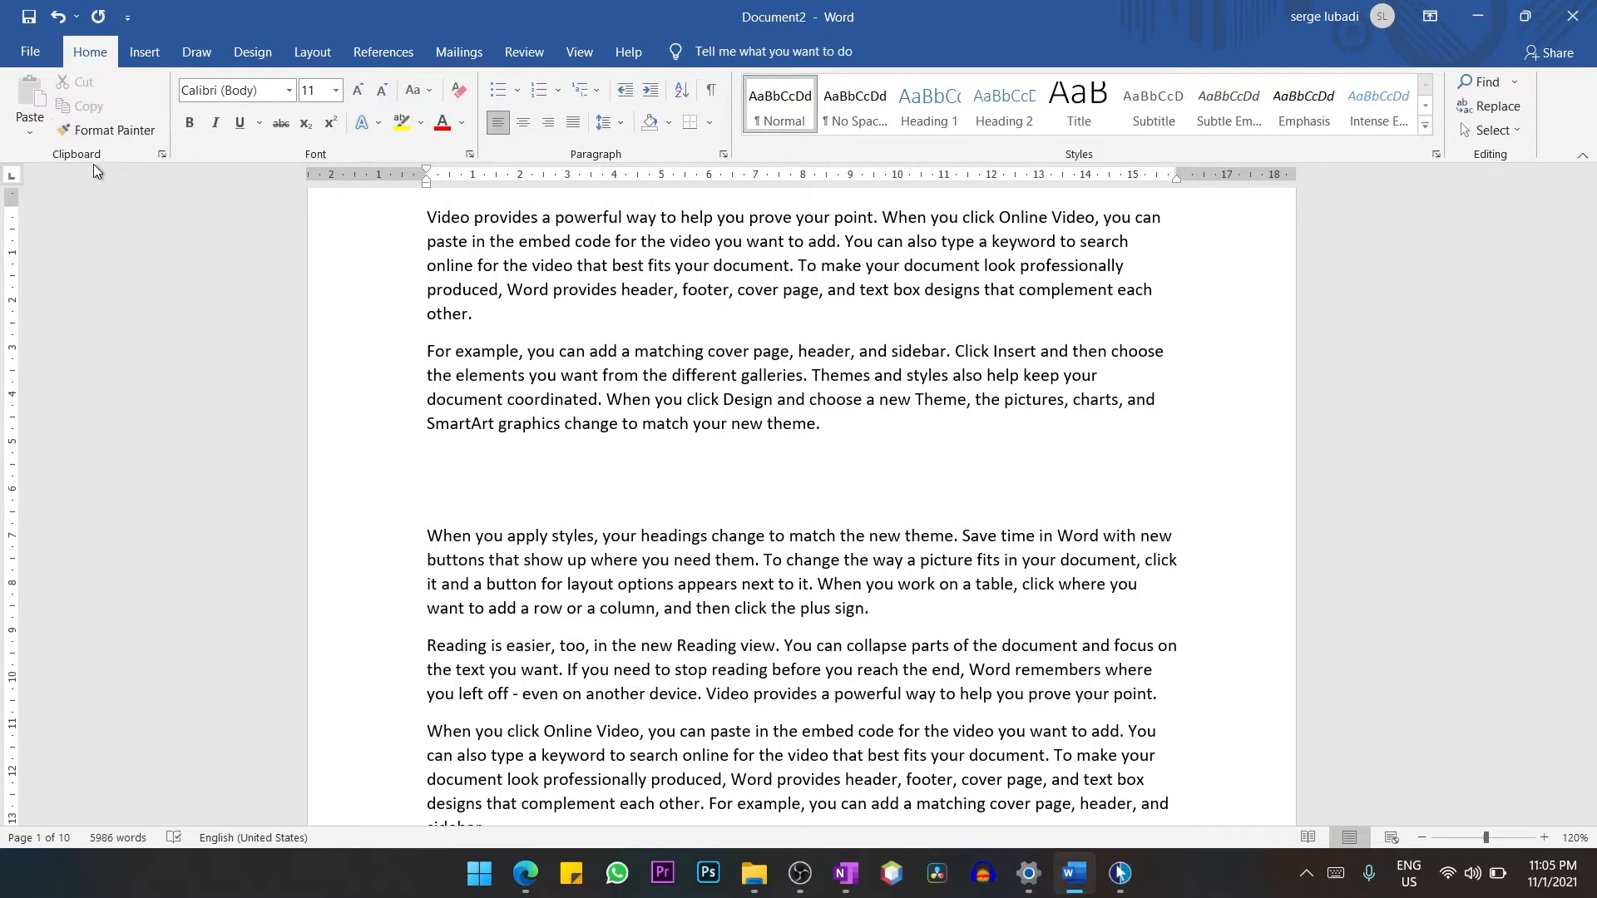
In Document2, show the Office clipboard history and copy the phrase "even on another device" from the "Reading is easier" paragraph.
click(163, 155)
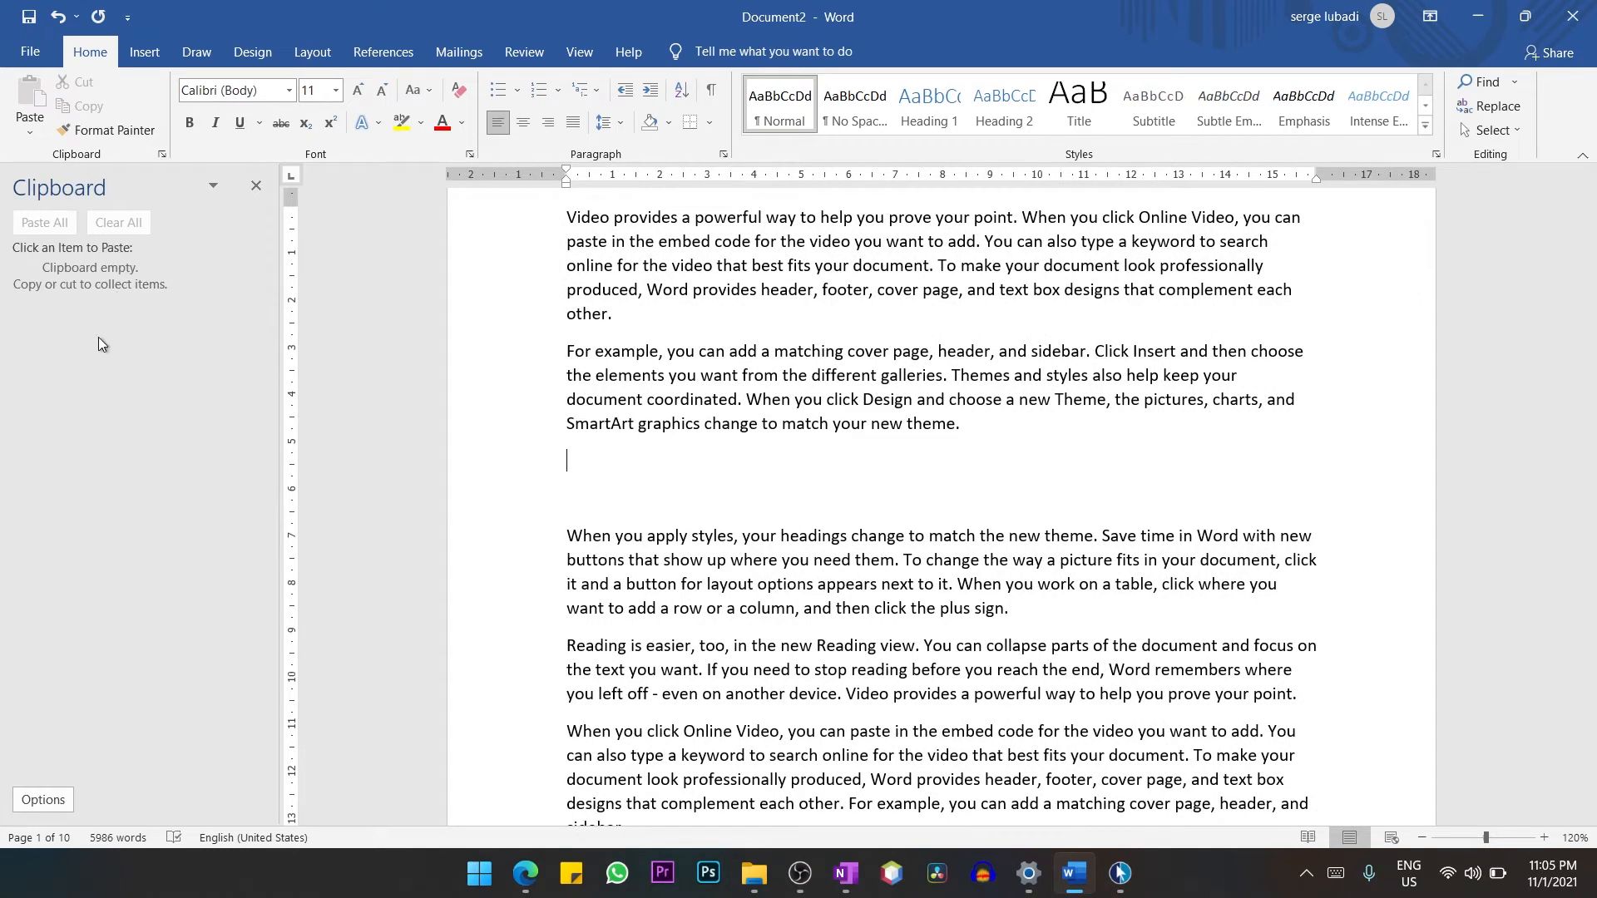
scroll(1109, 652, down, 2)
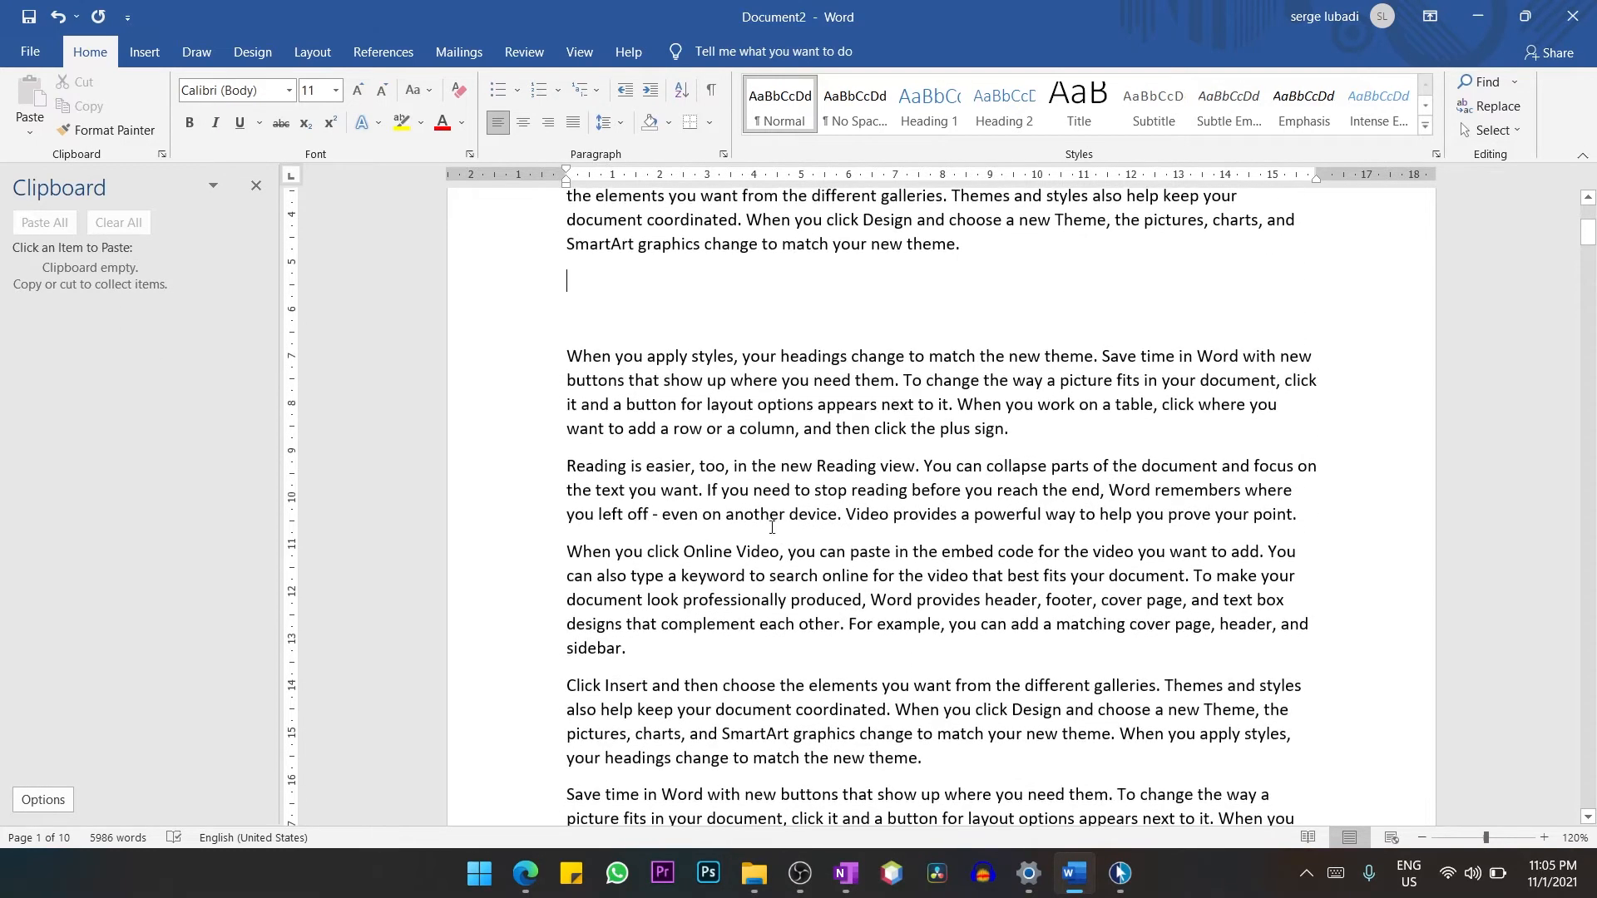
drag(666, 518, 820, 514)
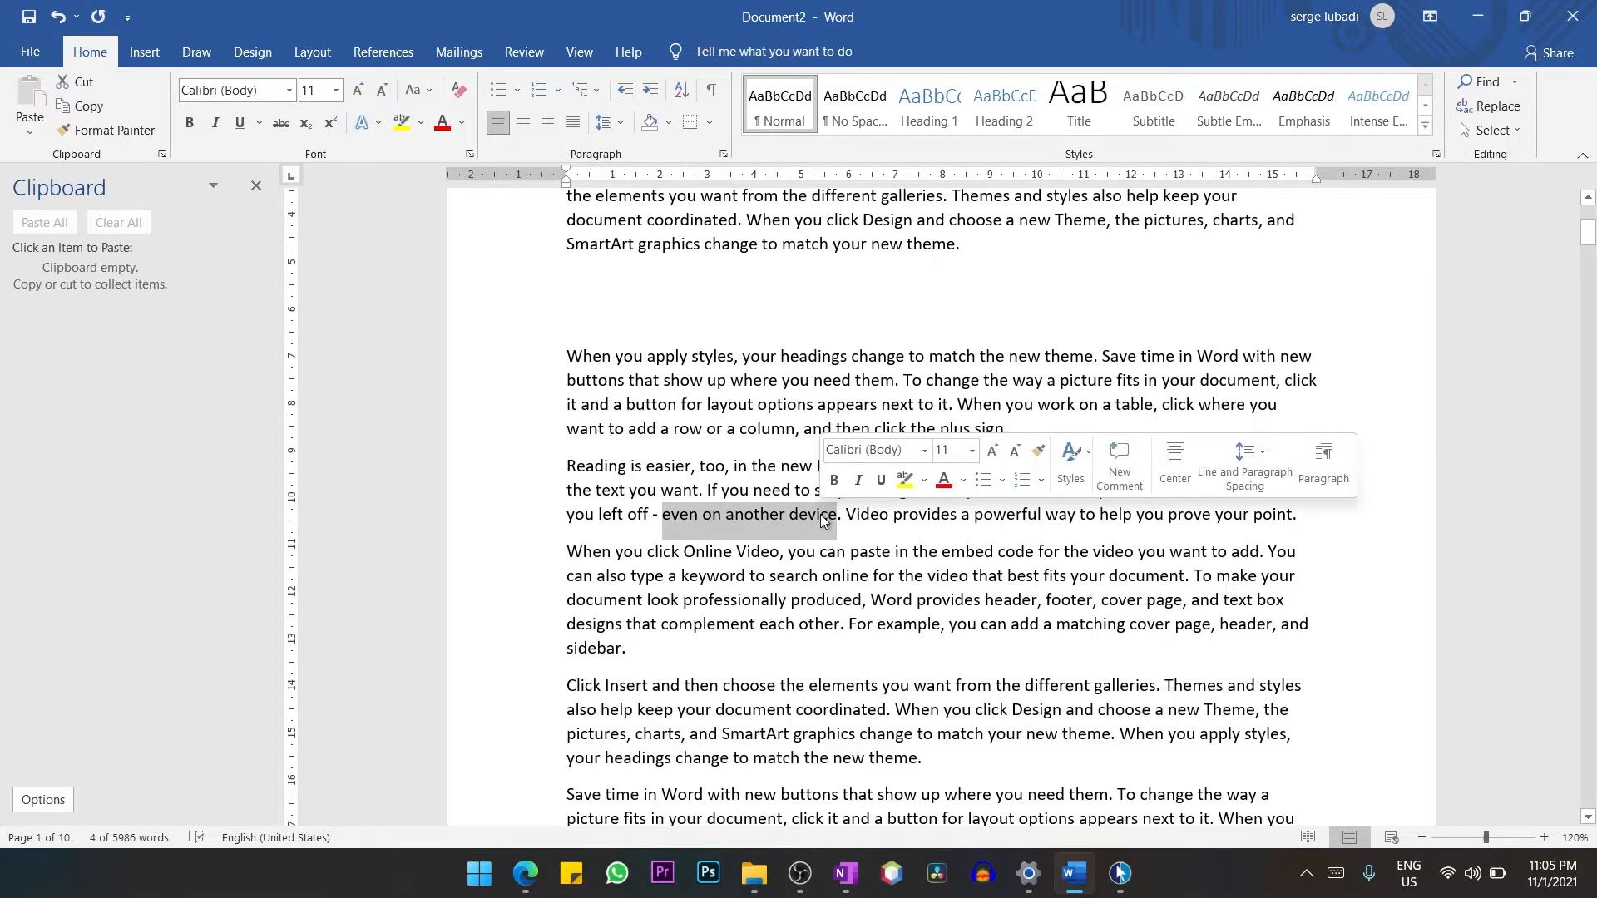
right_click(820, 514)
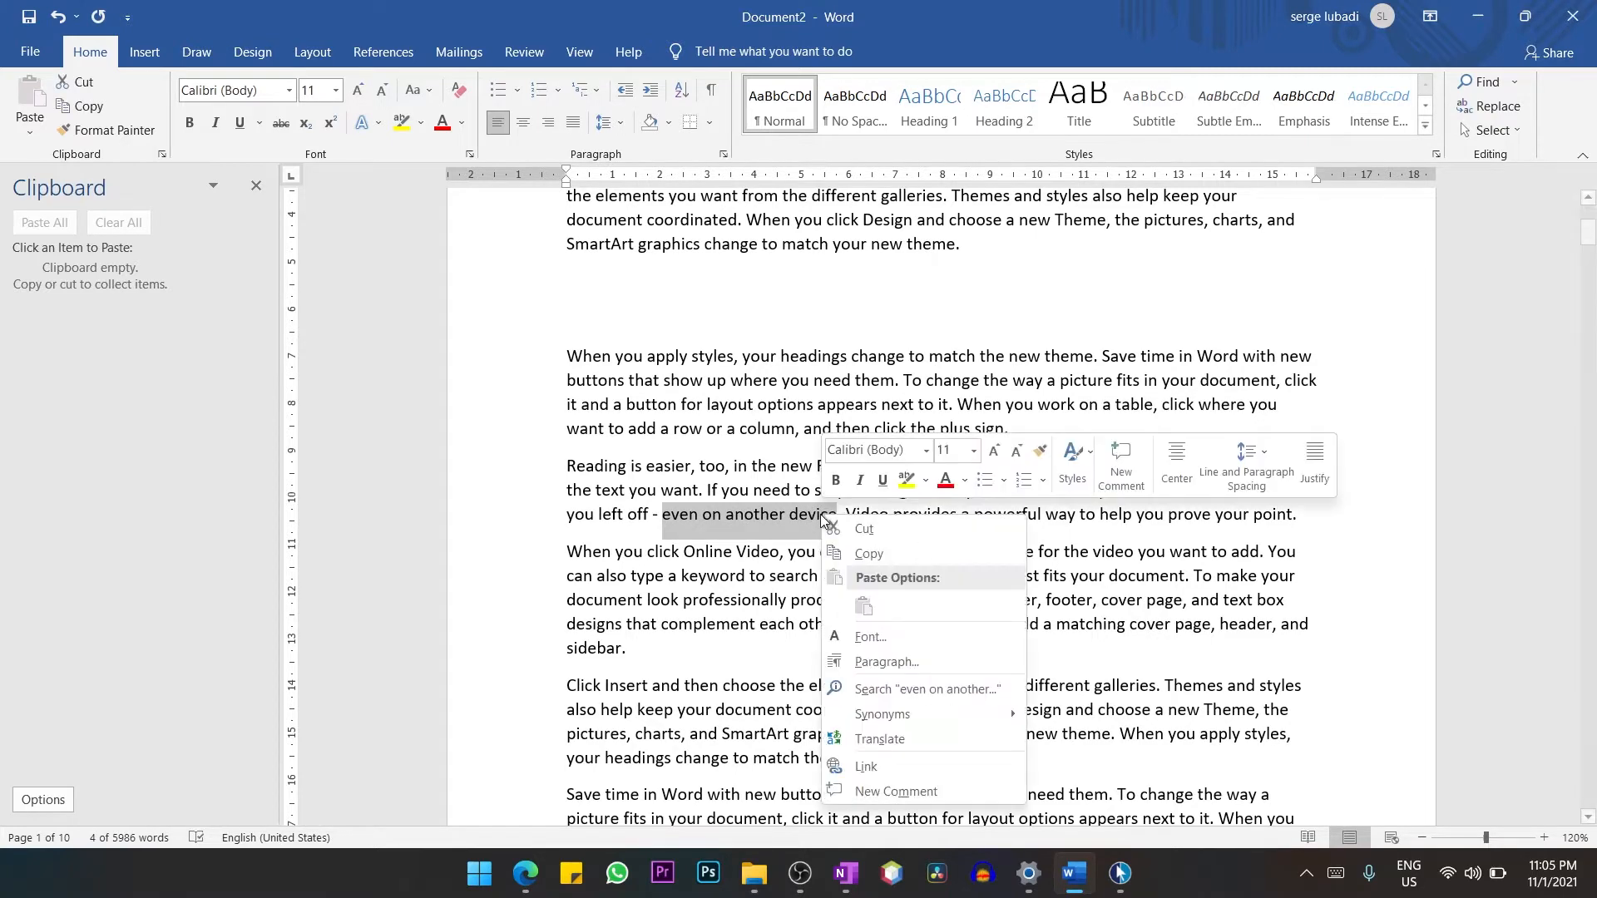
click(882, 552)
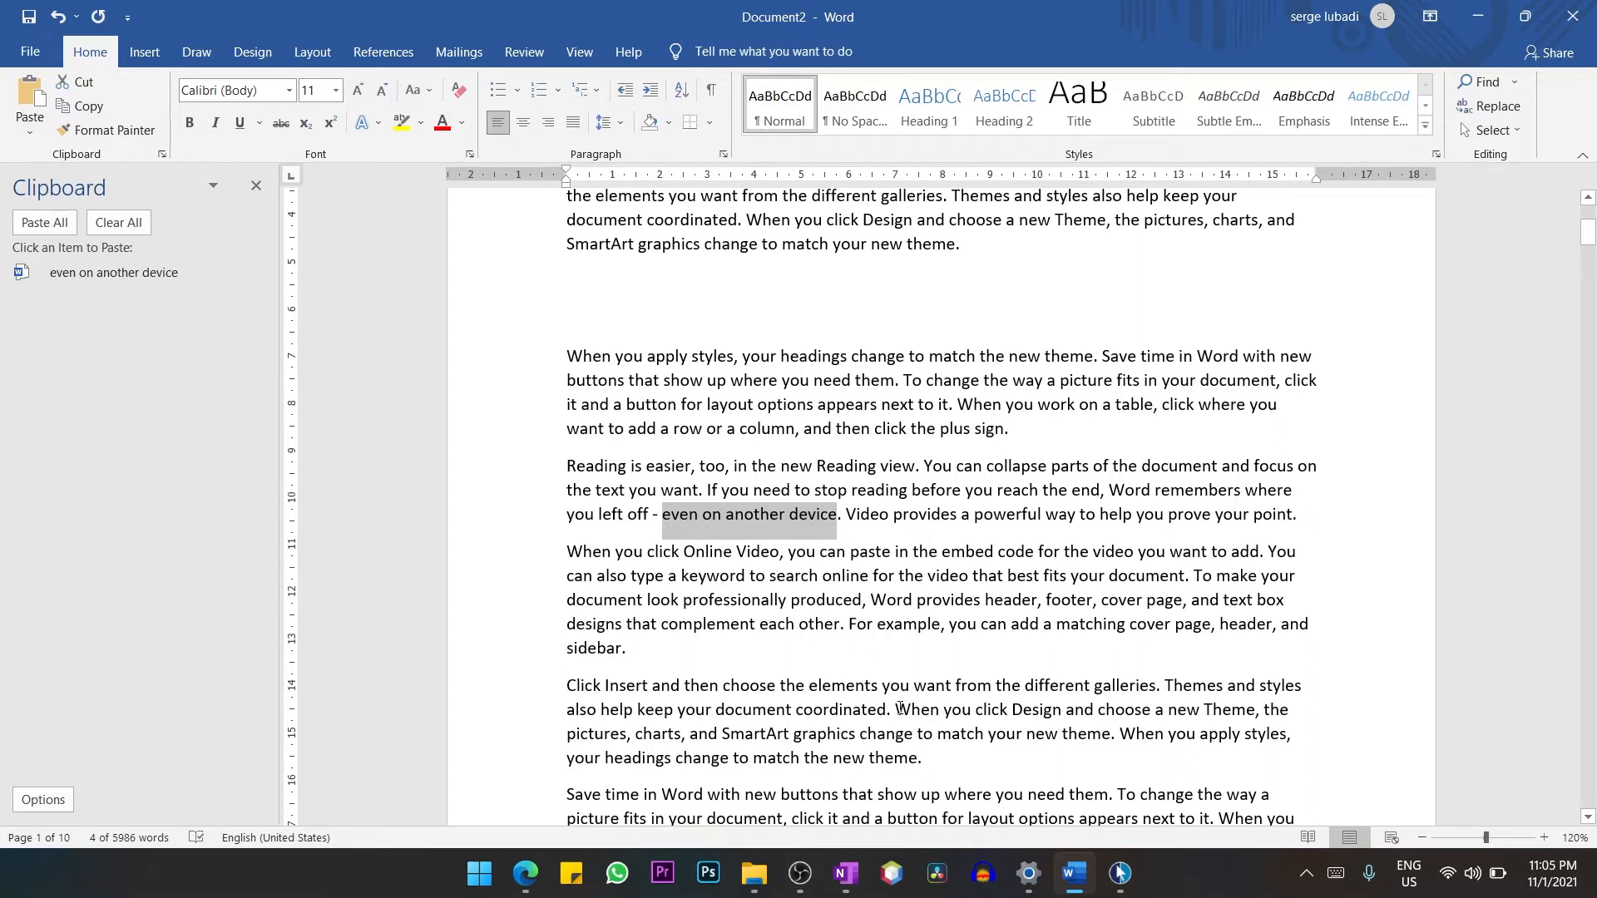
Copy the phrases "When you click Design and choose a new Theme" and "want to add a row or a column" to the clipboard collection.
drag(894, 710, 1243, 717)
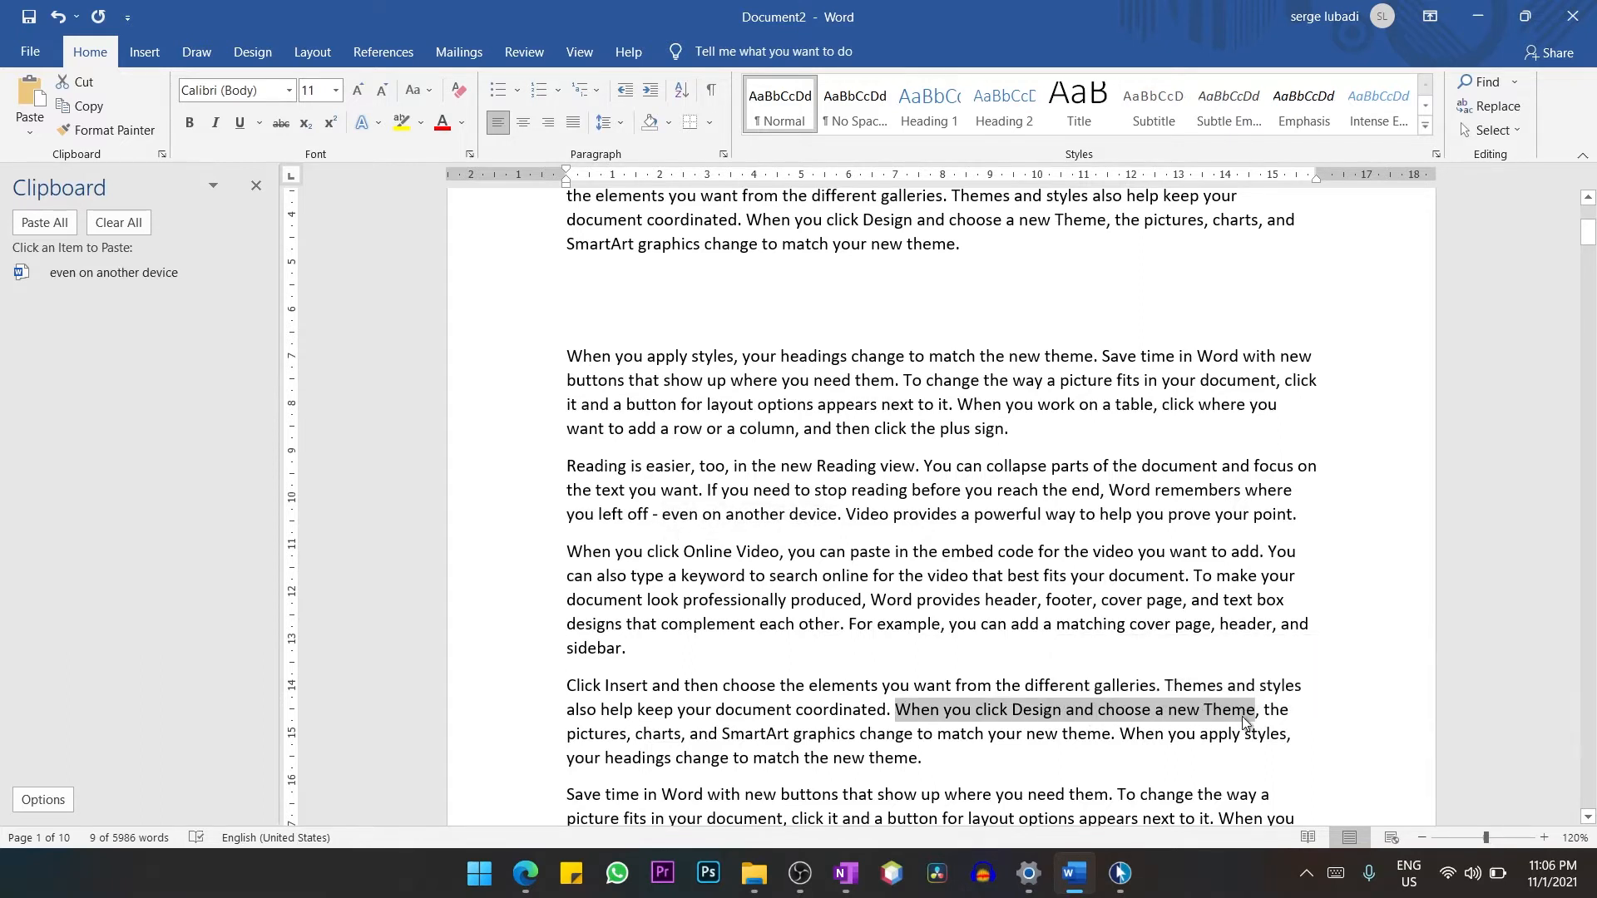
key(ctrl+c)
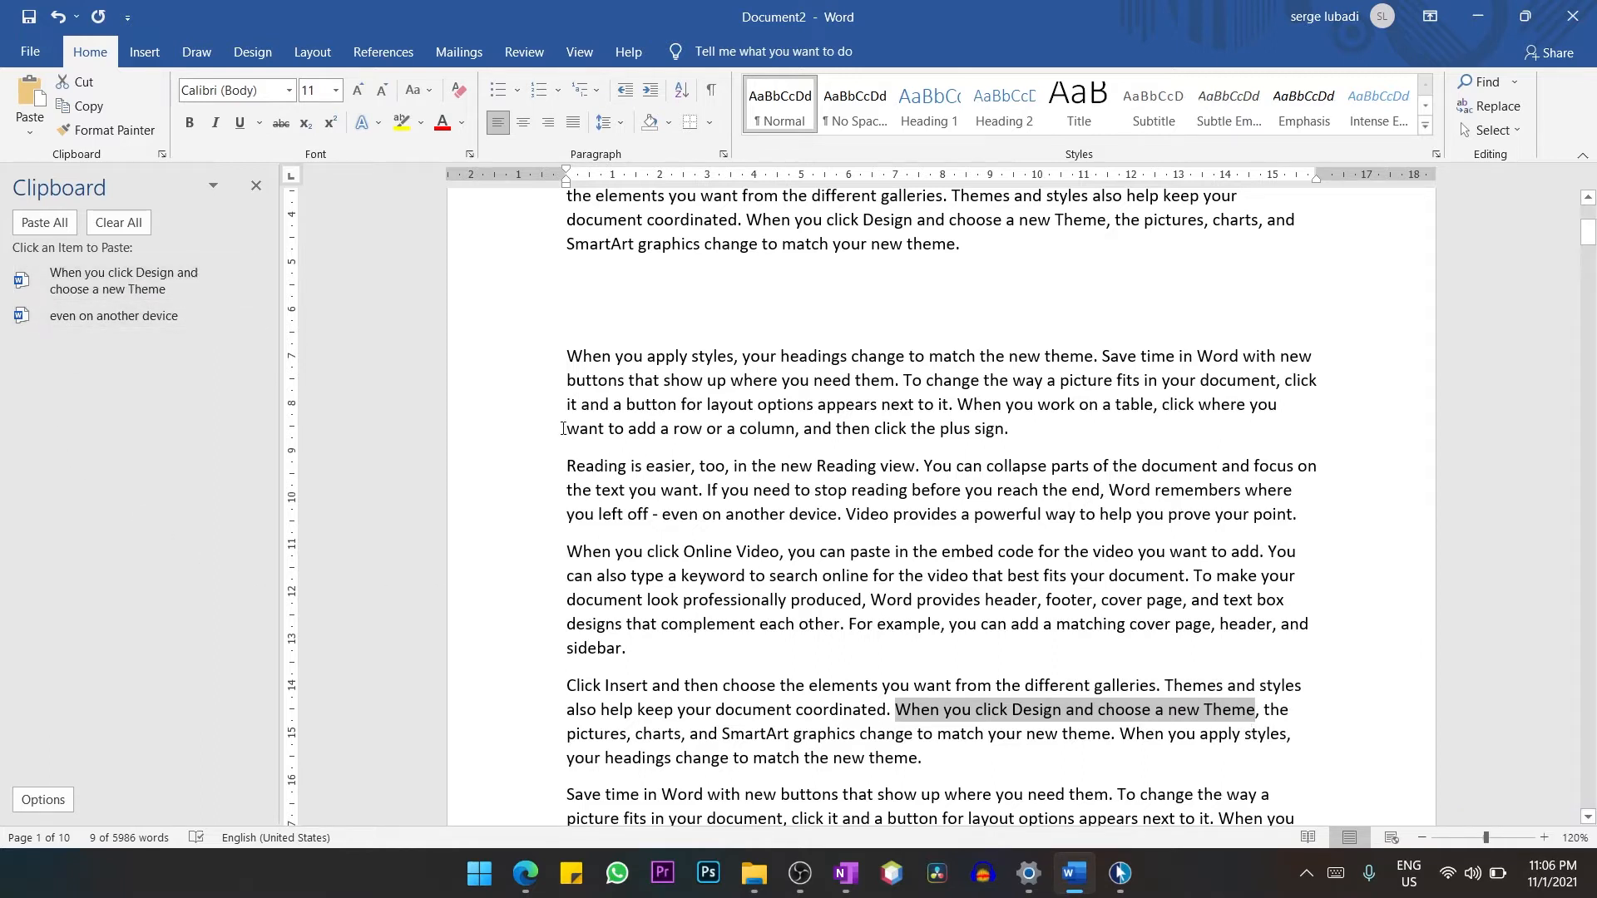
drag(572, 429, 795, 431)
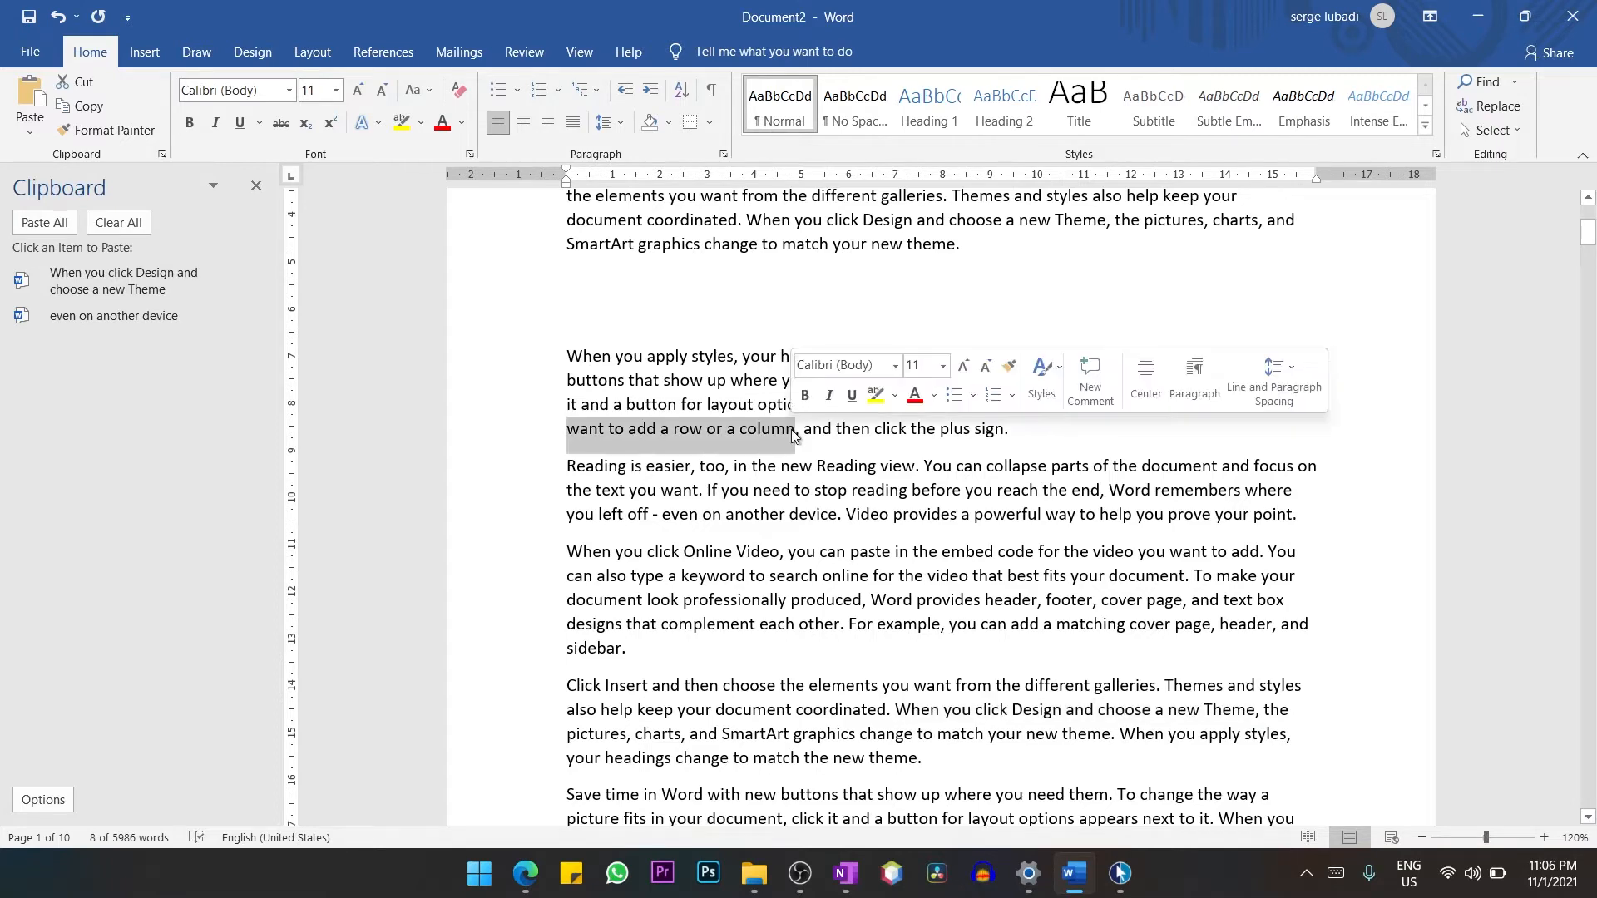
key(ctrl+c)
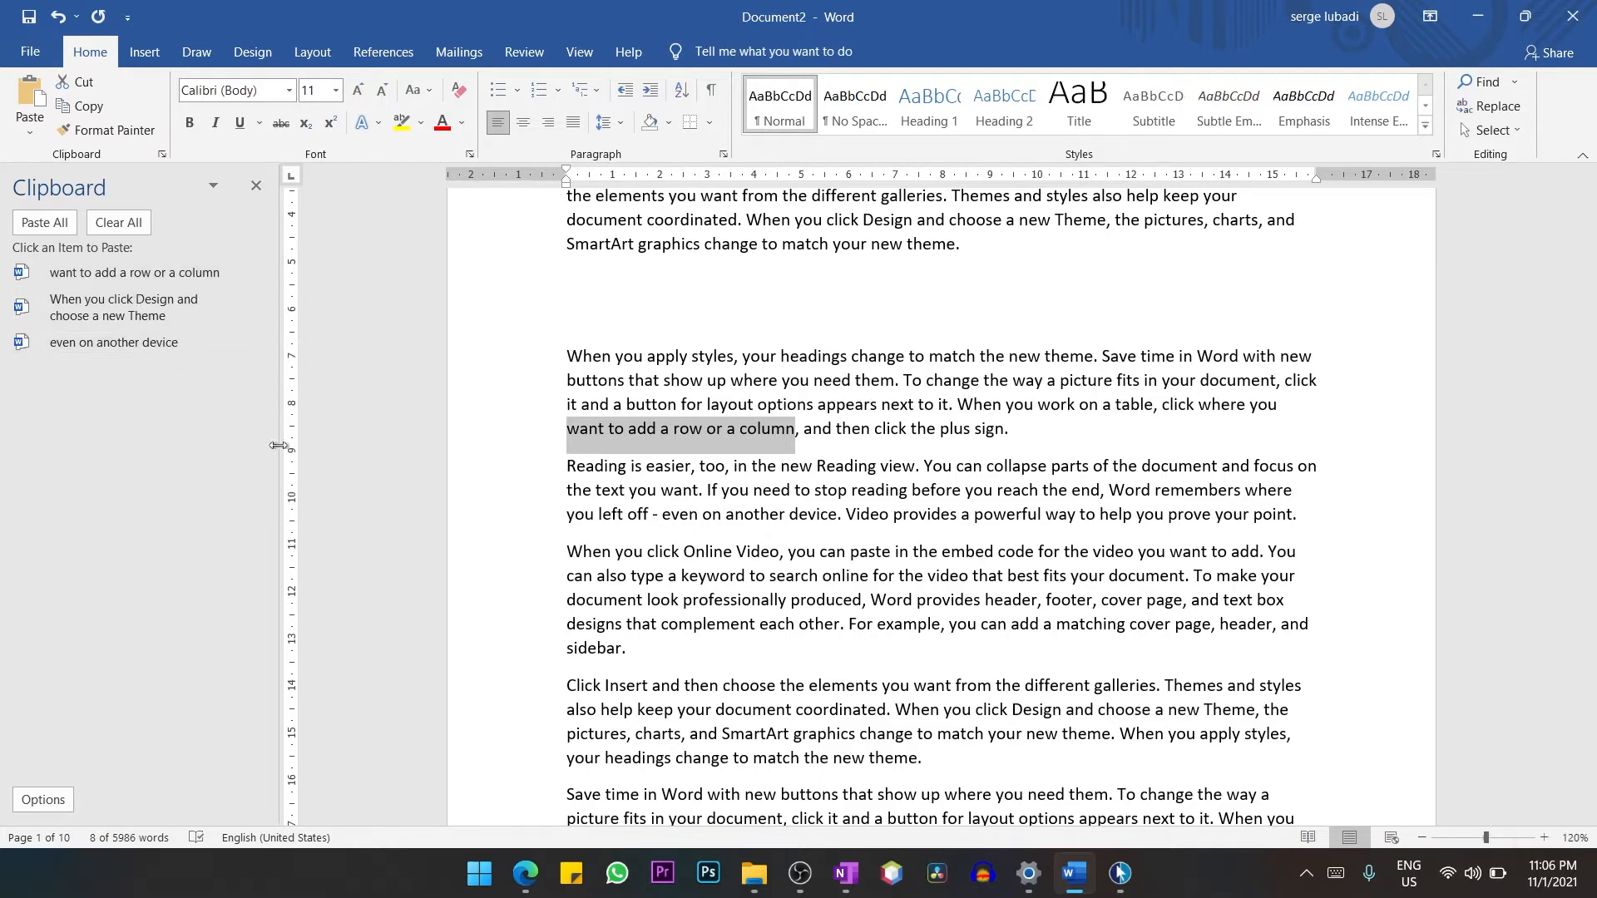
Paste the collected phrase "When you click Design and choose a new Theme" on the blank line below the second paragraph.
click(637, 280)
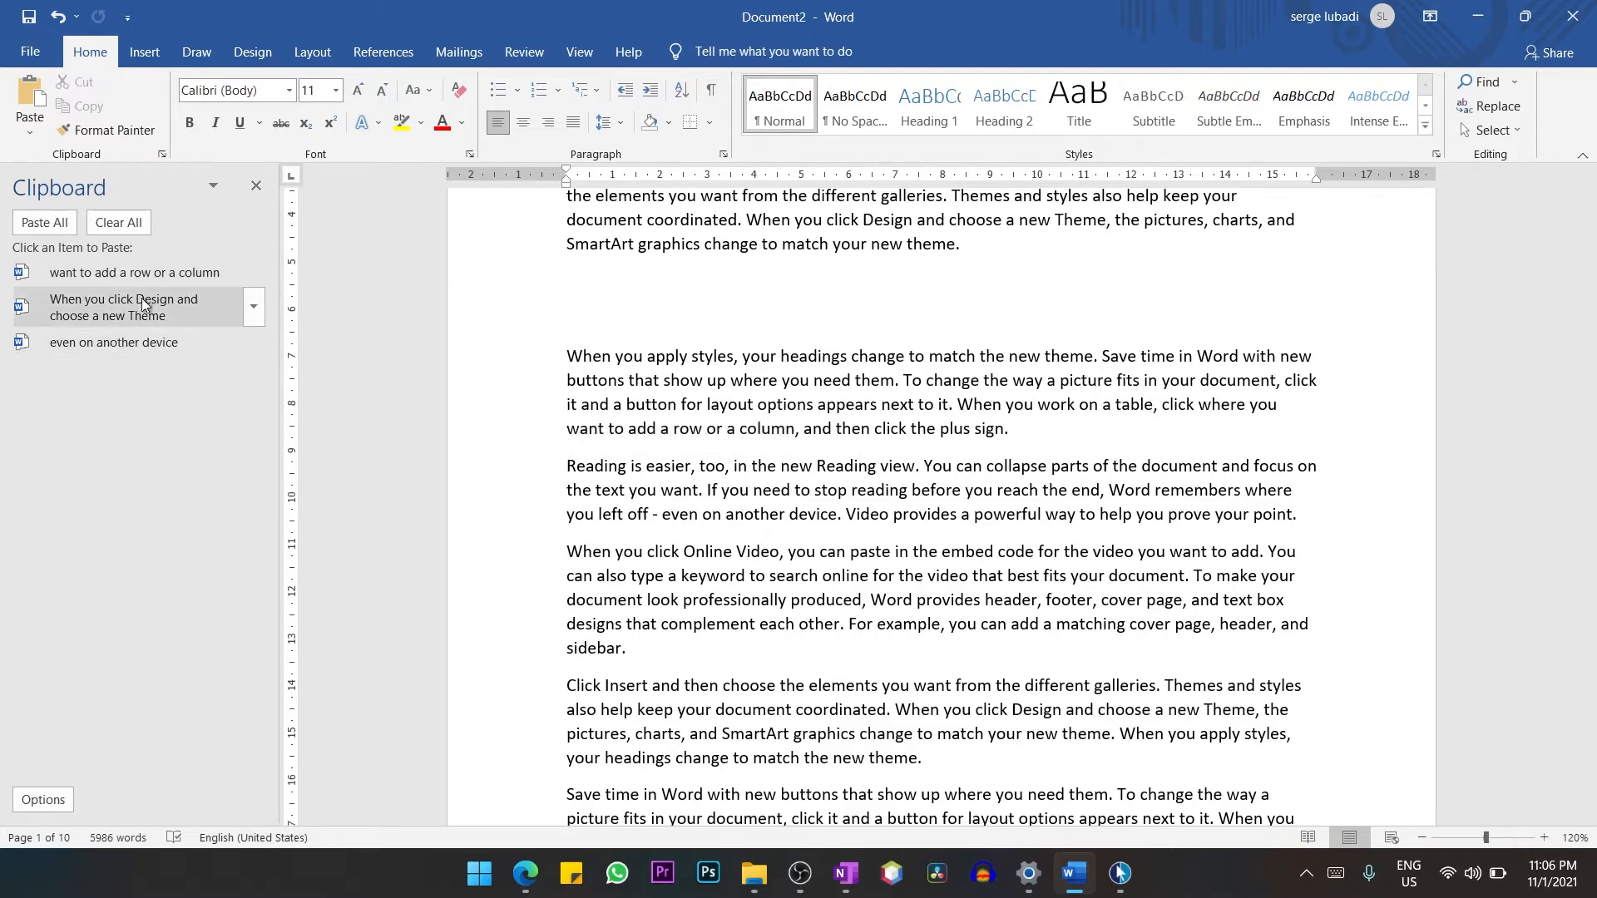
click(106, 307)
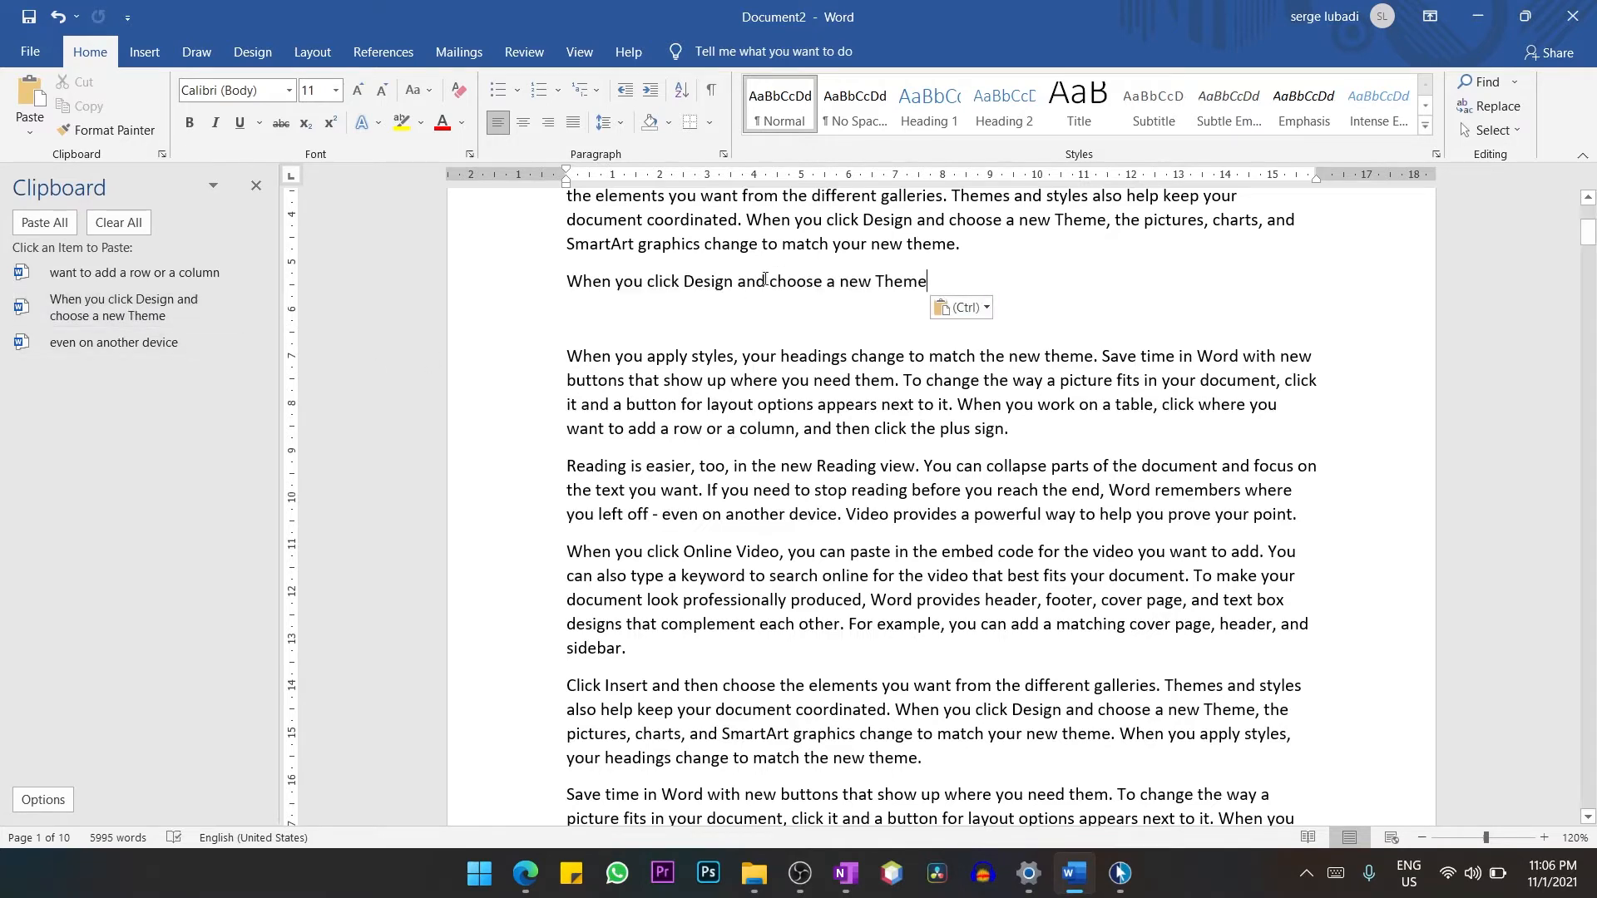
Add a blank line before the "Themes and styles" paragraph near the end of page 1 and paste "want to add a row or a column" three times.
scroll(734, 274, down, 10)
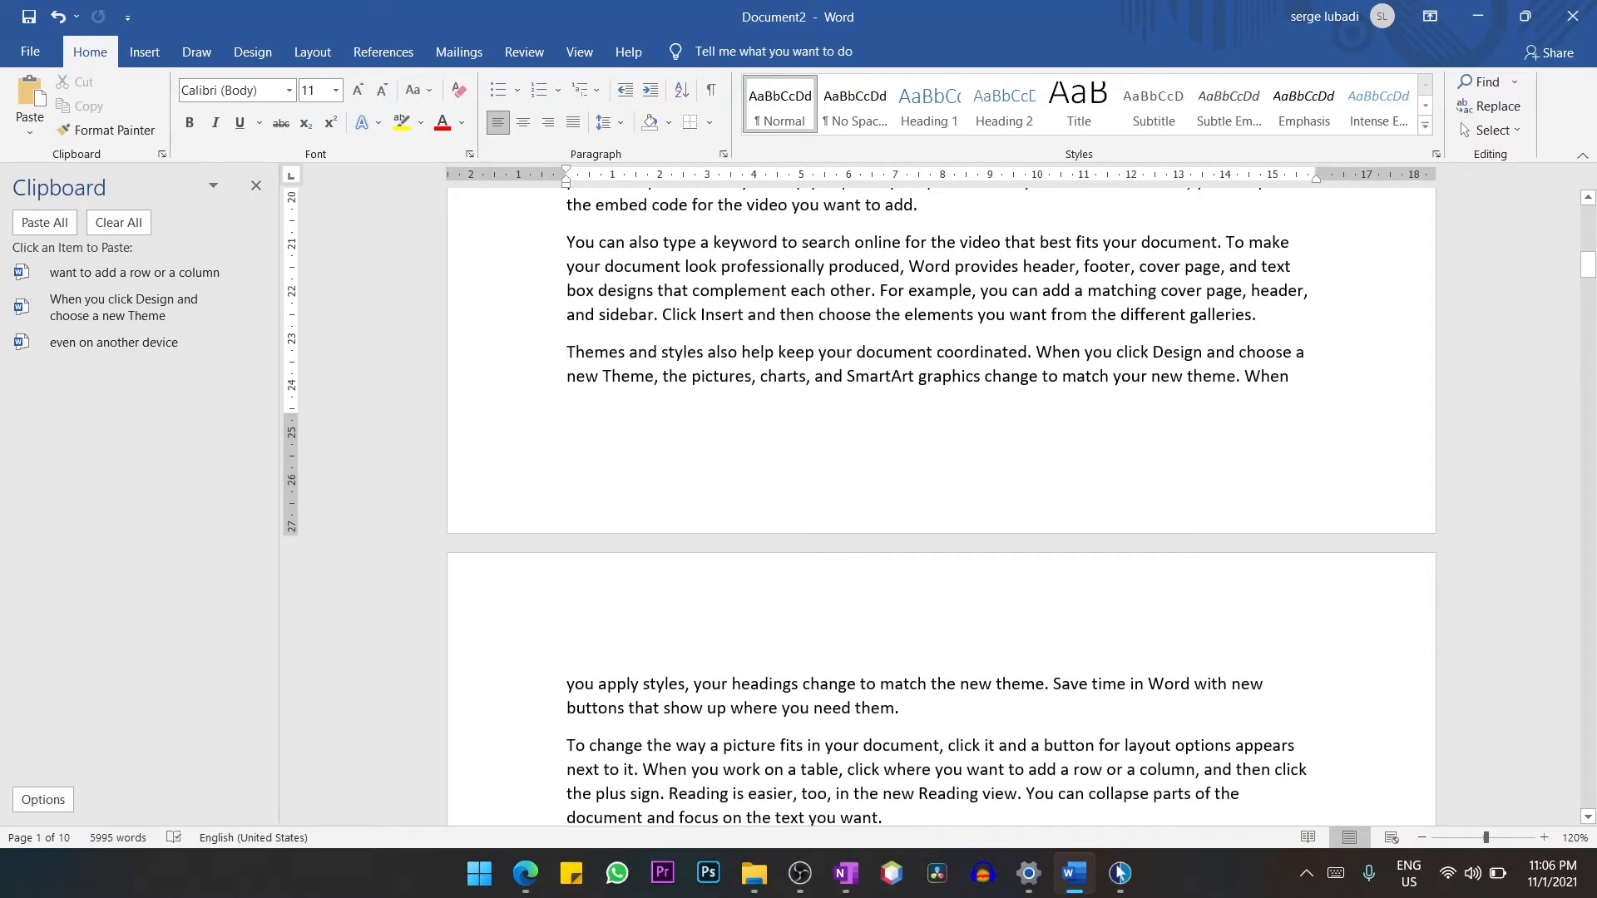
key(Return)
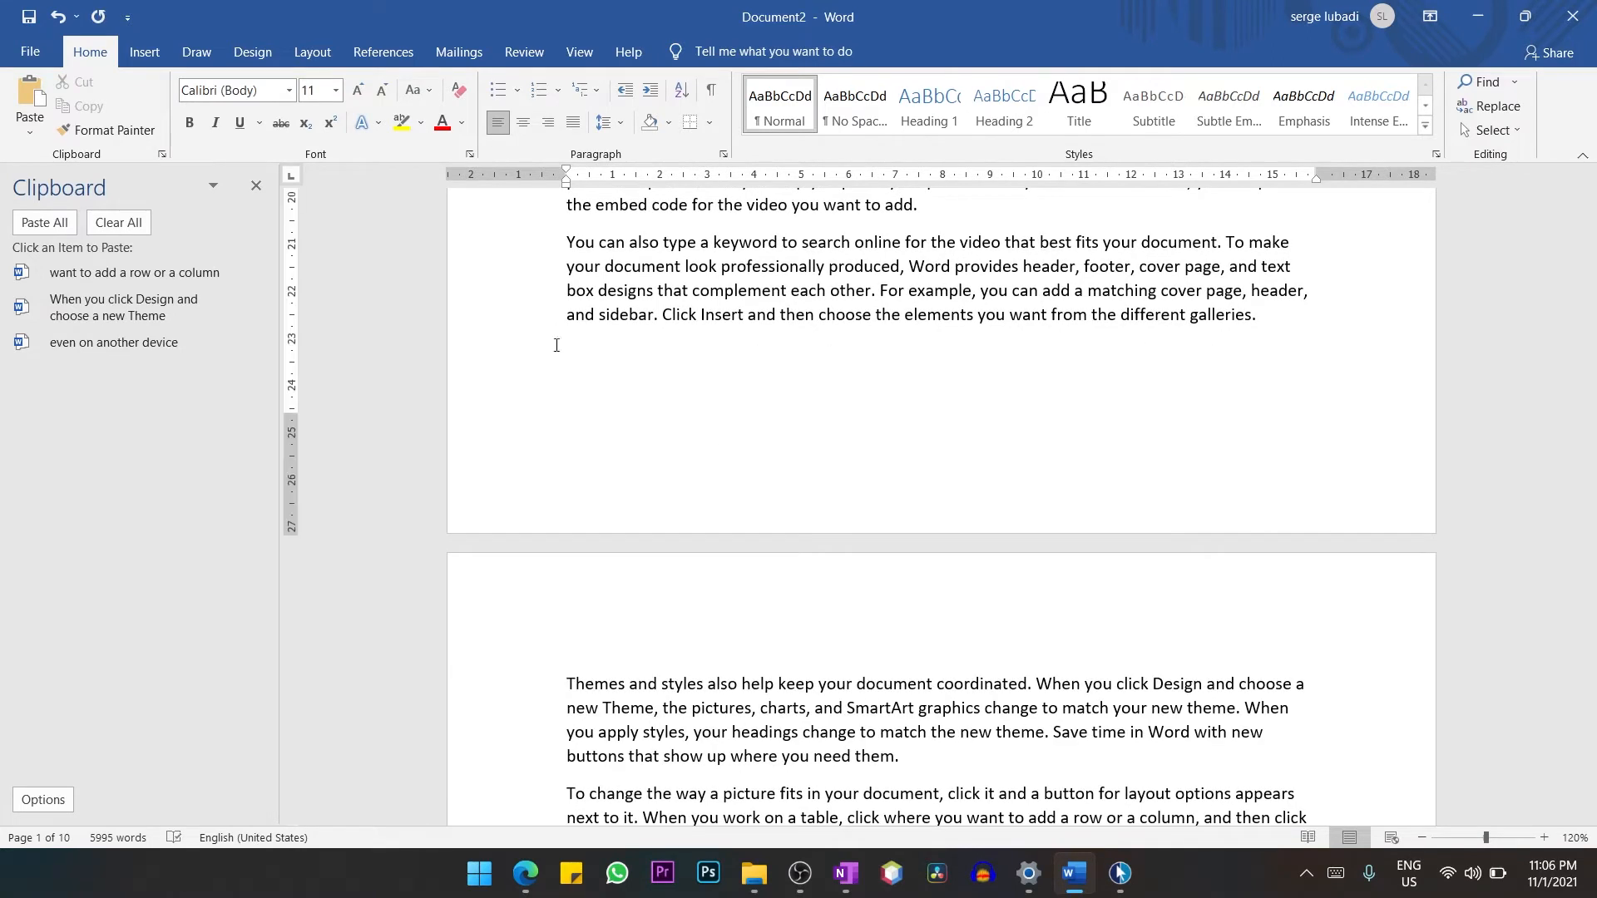
click(102, 276)
click(102, 276)
click(103, 276)
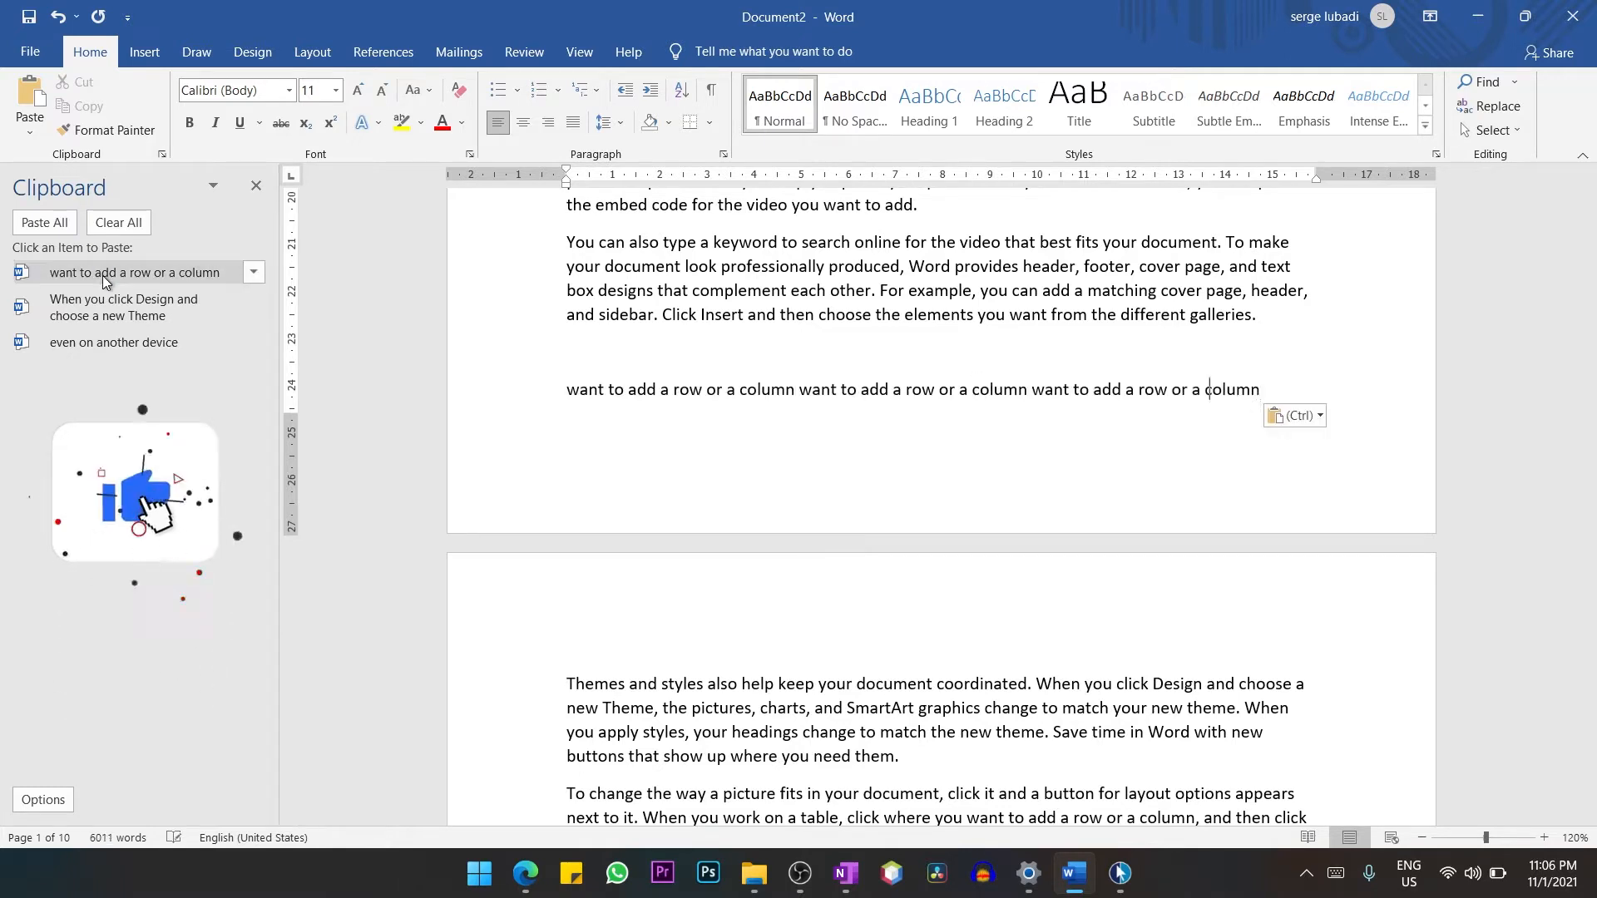
Paste "want to add a row or a column" on two further lines of its own below the repeated phrases.
key(Return)
click(103, 276)
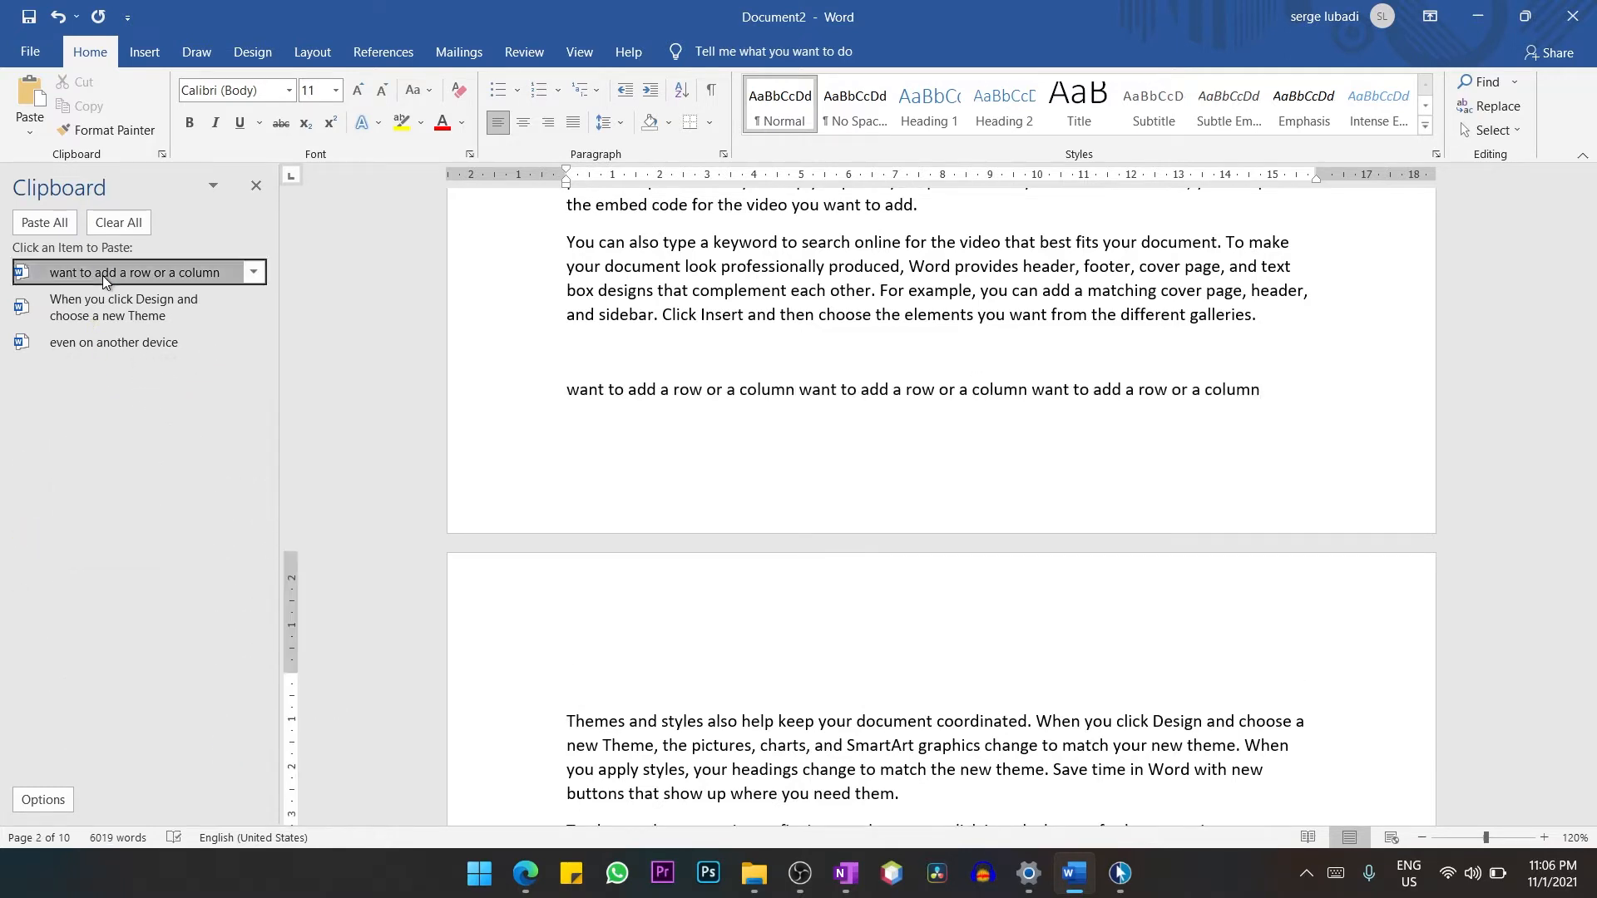
key(Return)
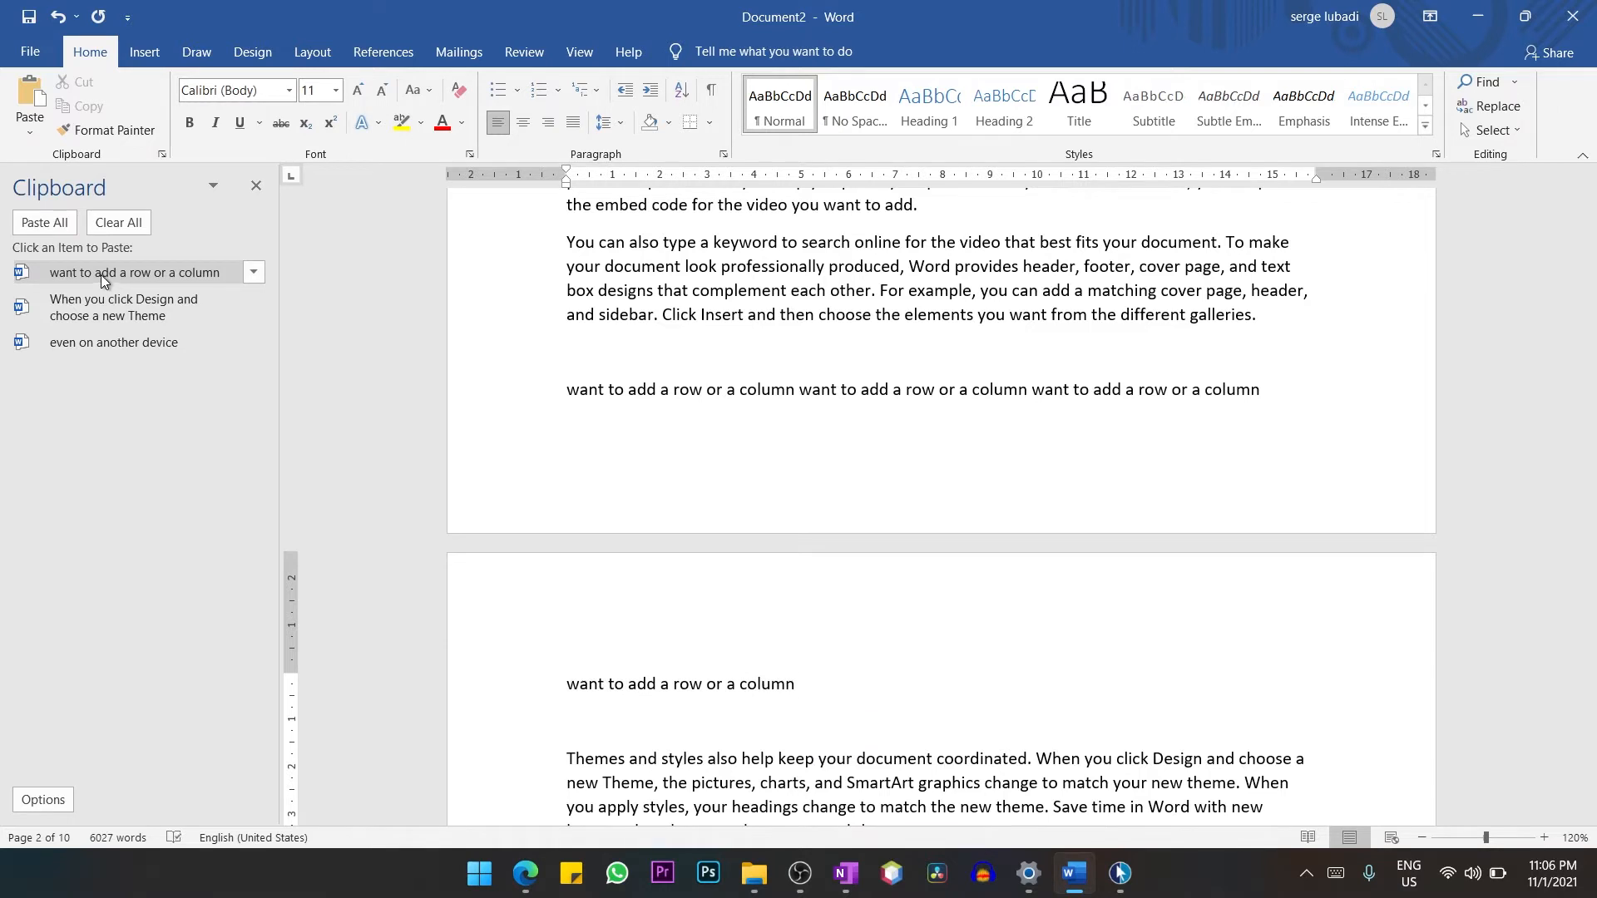
click(103, 276)
Paste the collected phrase "even on another device" on two separate lines above the "Themes and styles" paragraph.
key(Return)
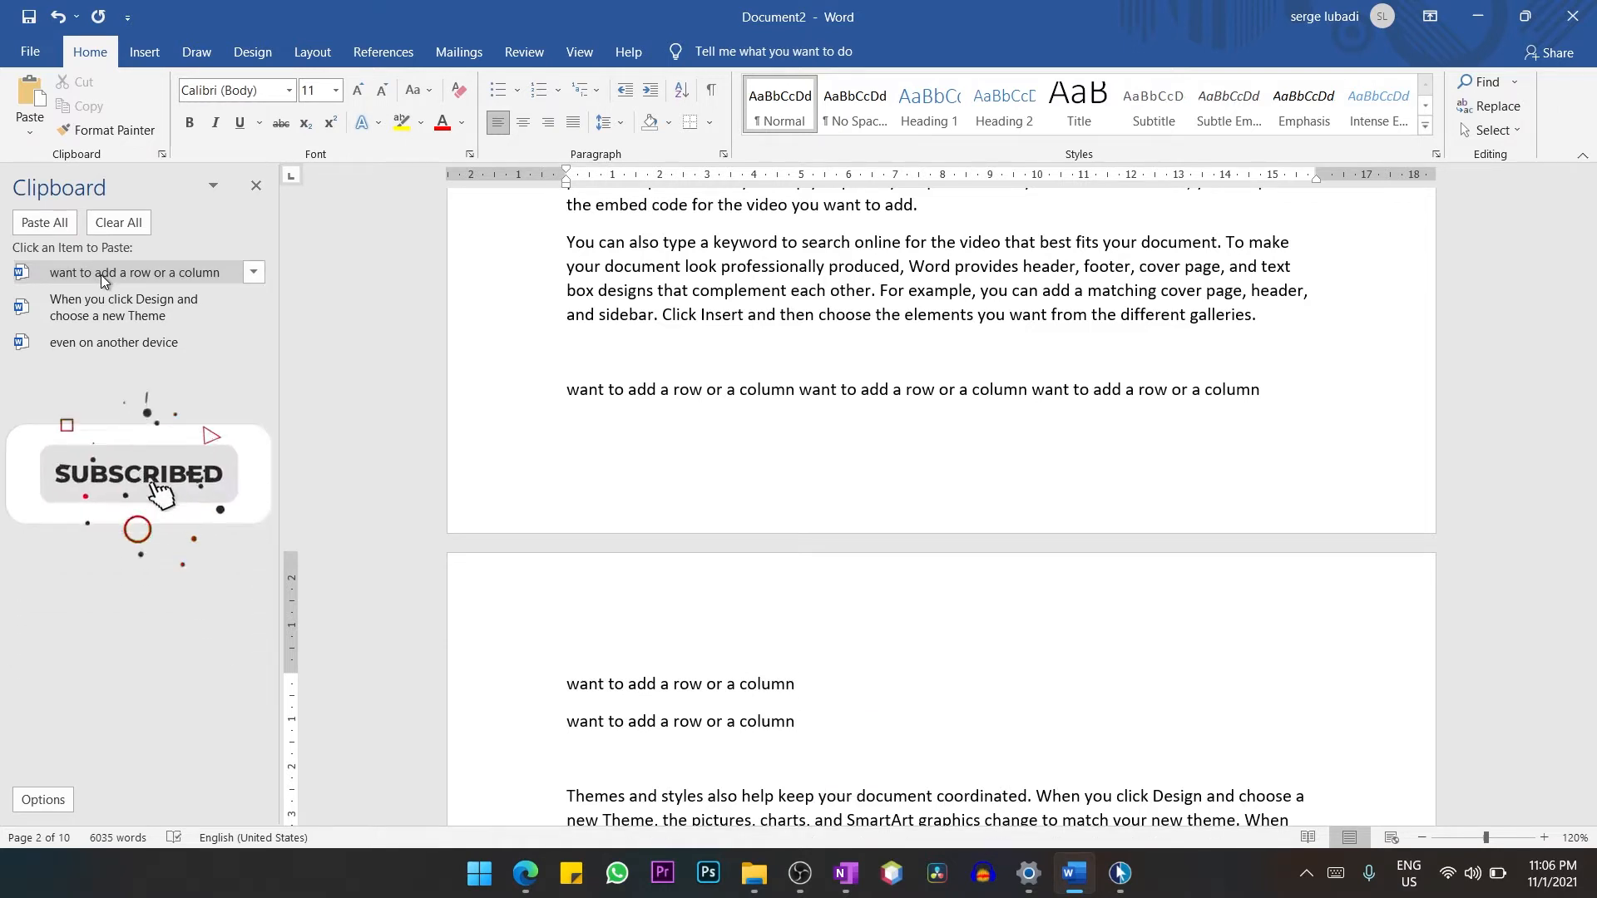
click(102, 343)
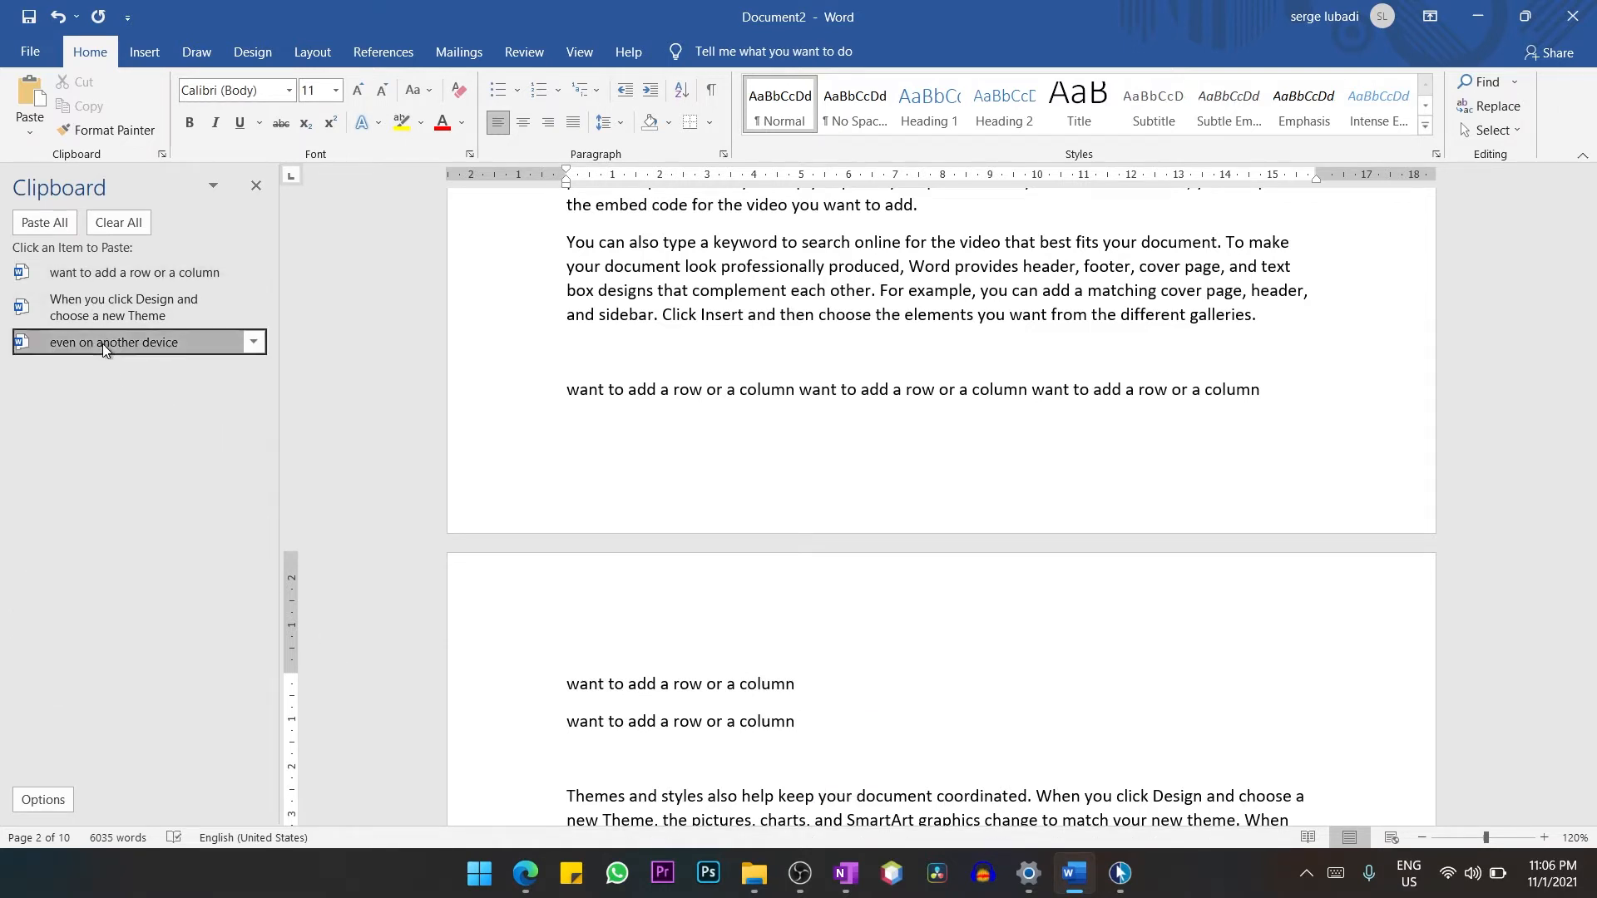
key(Return)
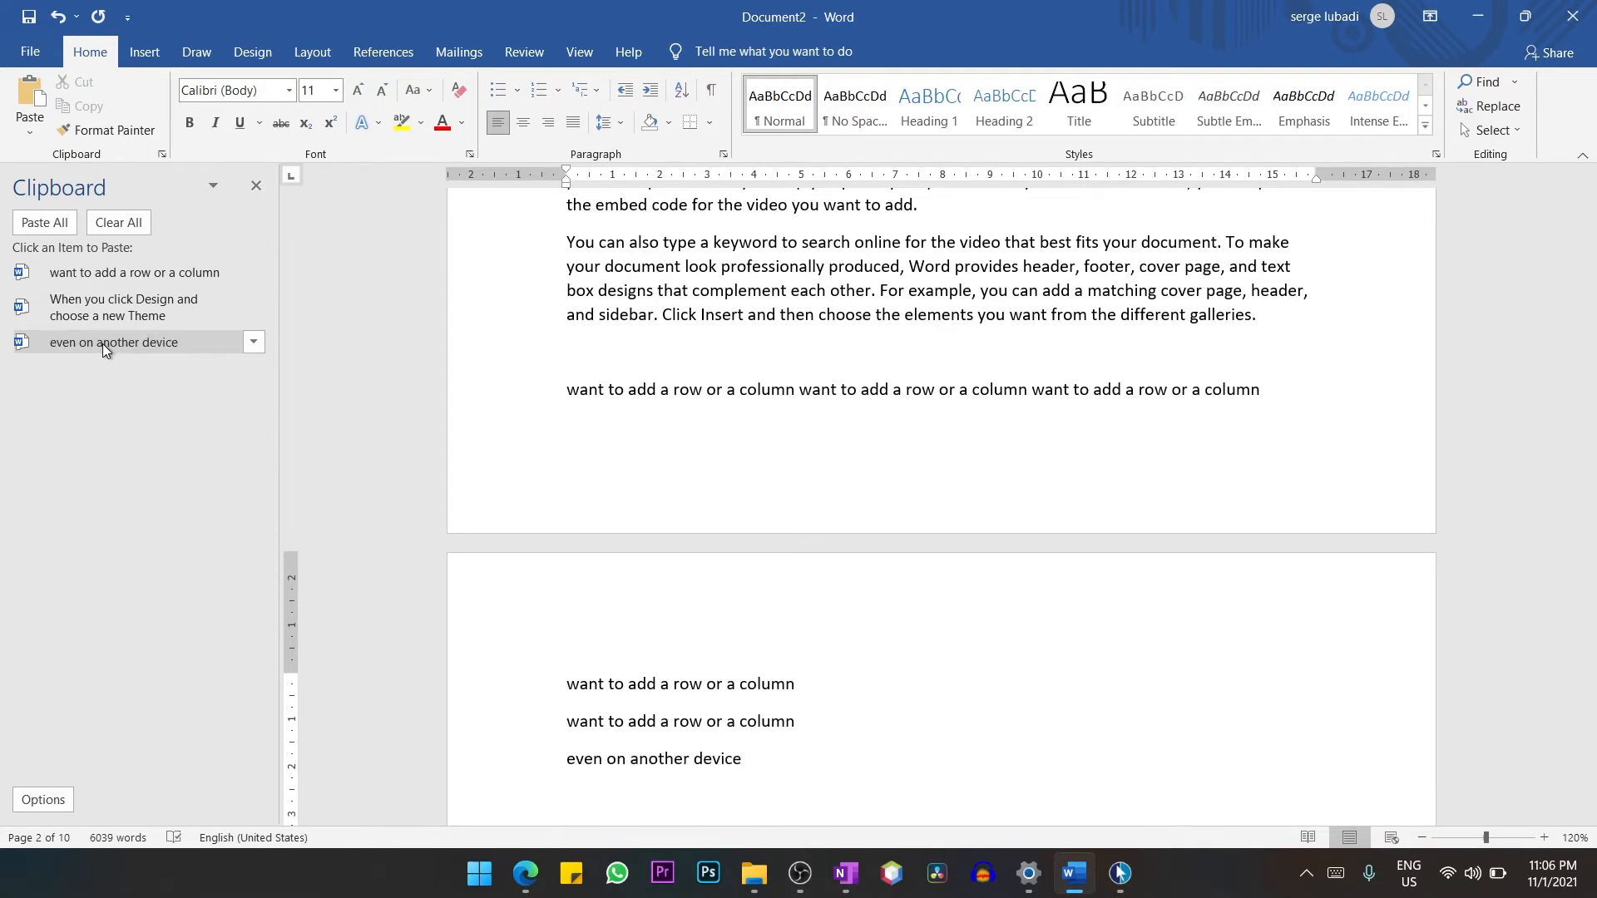
click(102, 343)
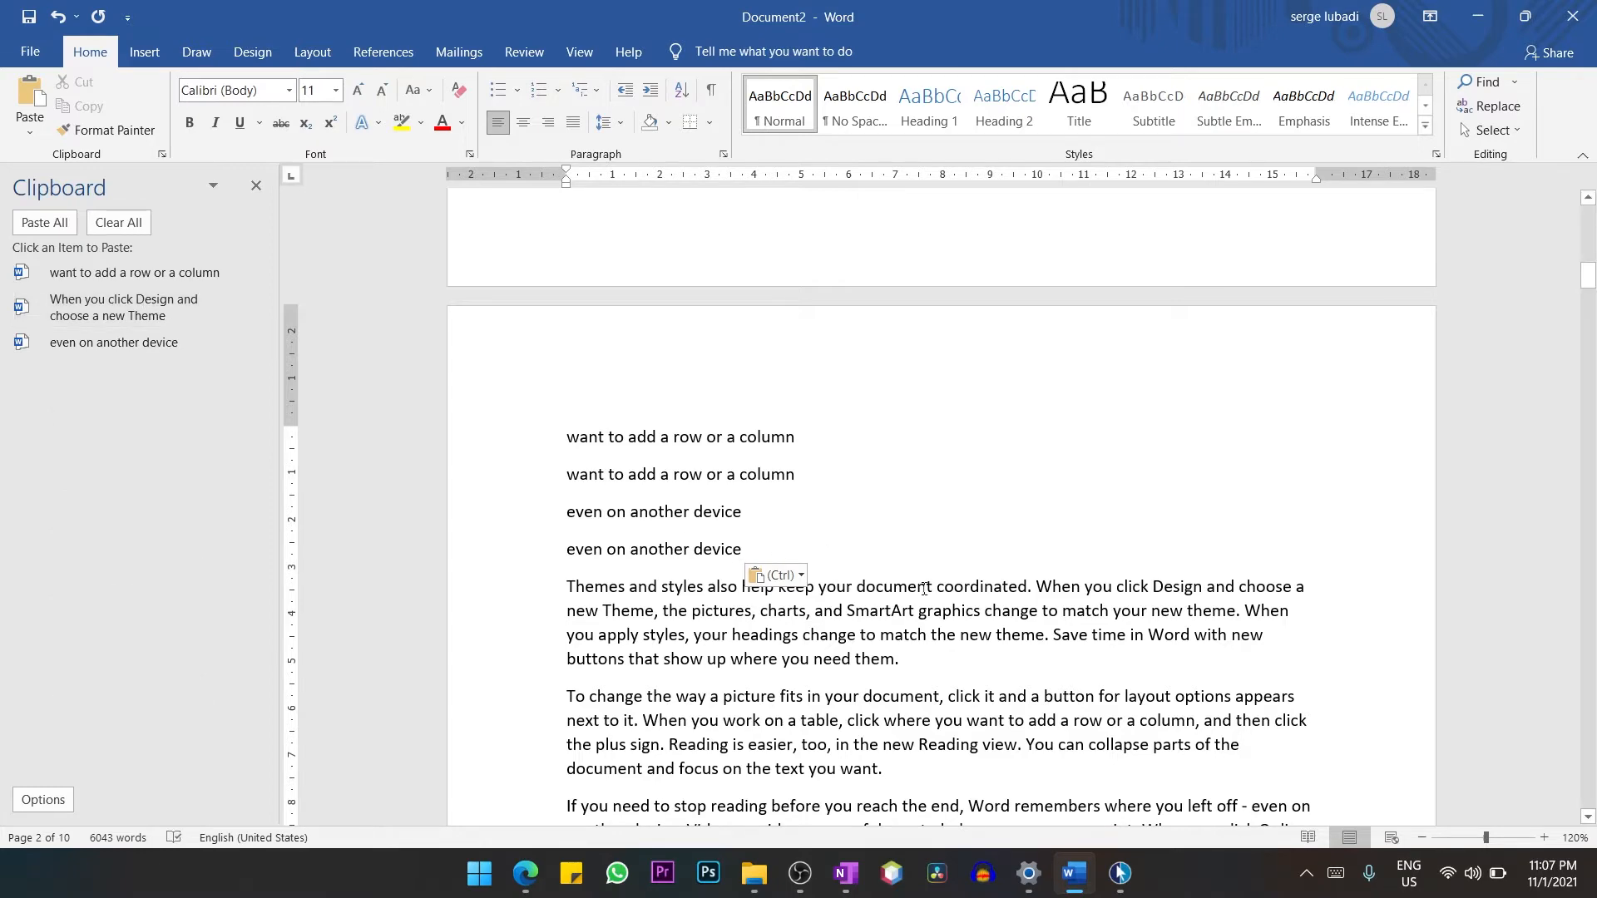
Below "When you click Design and choose a new Theme" on page 1, insert a thin horizontal line with --- and a dotted line with ***.
scroll(924, 589, up, 5)
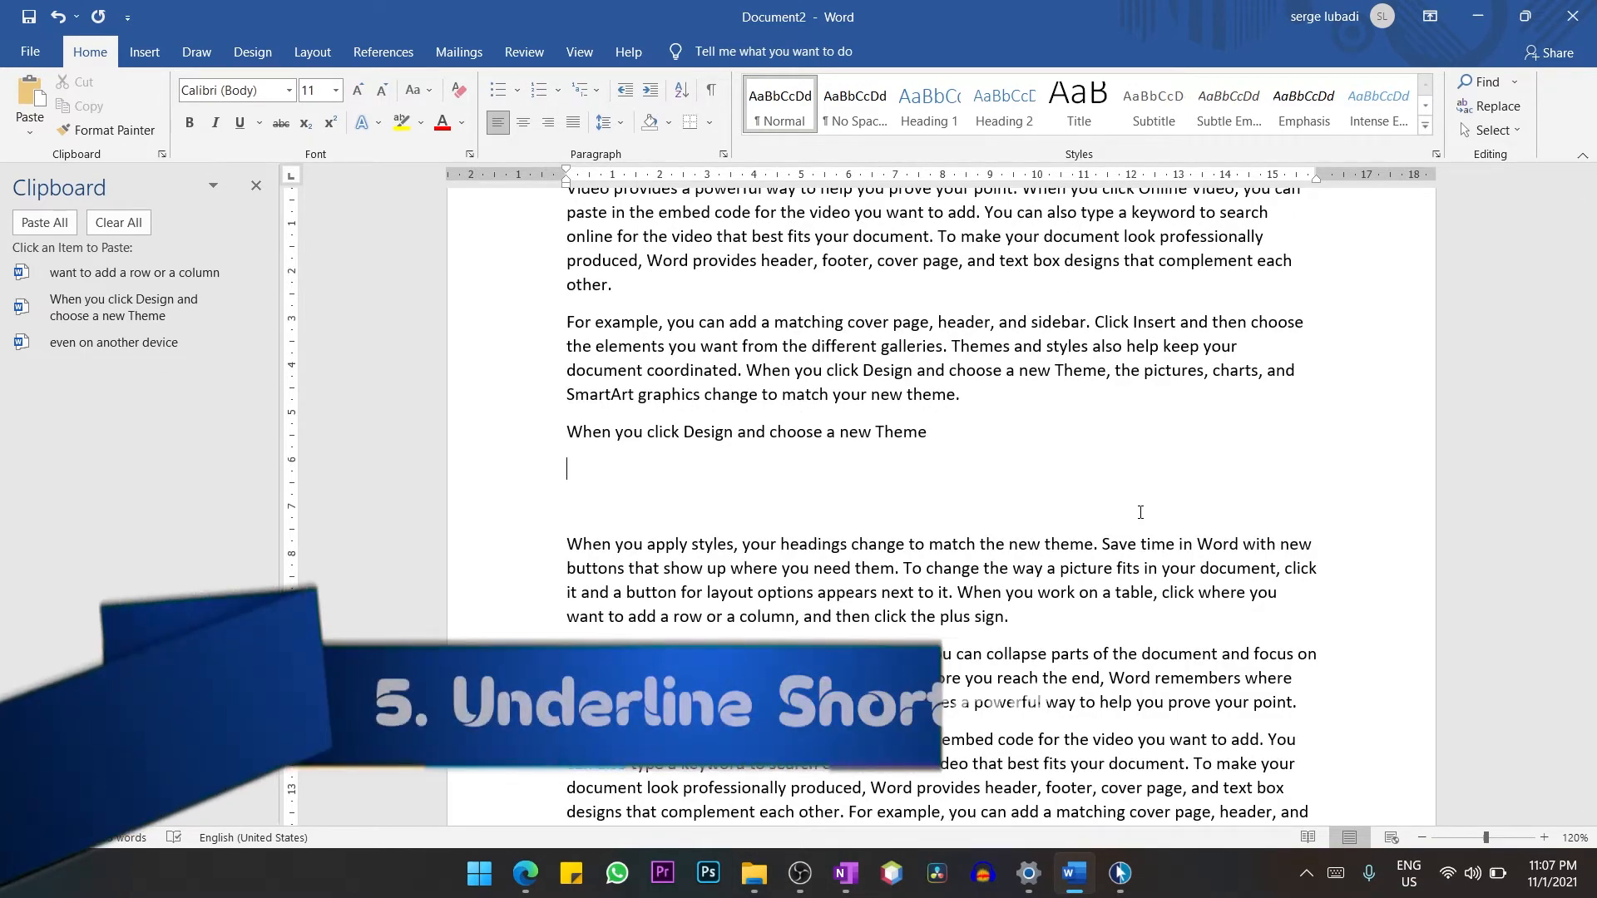
text(---)
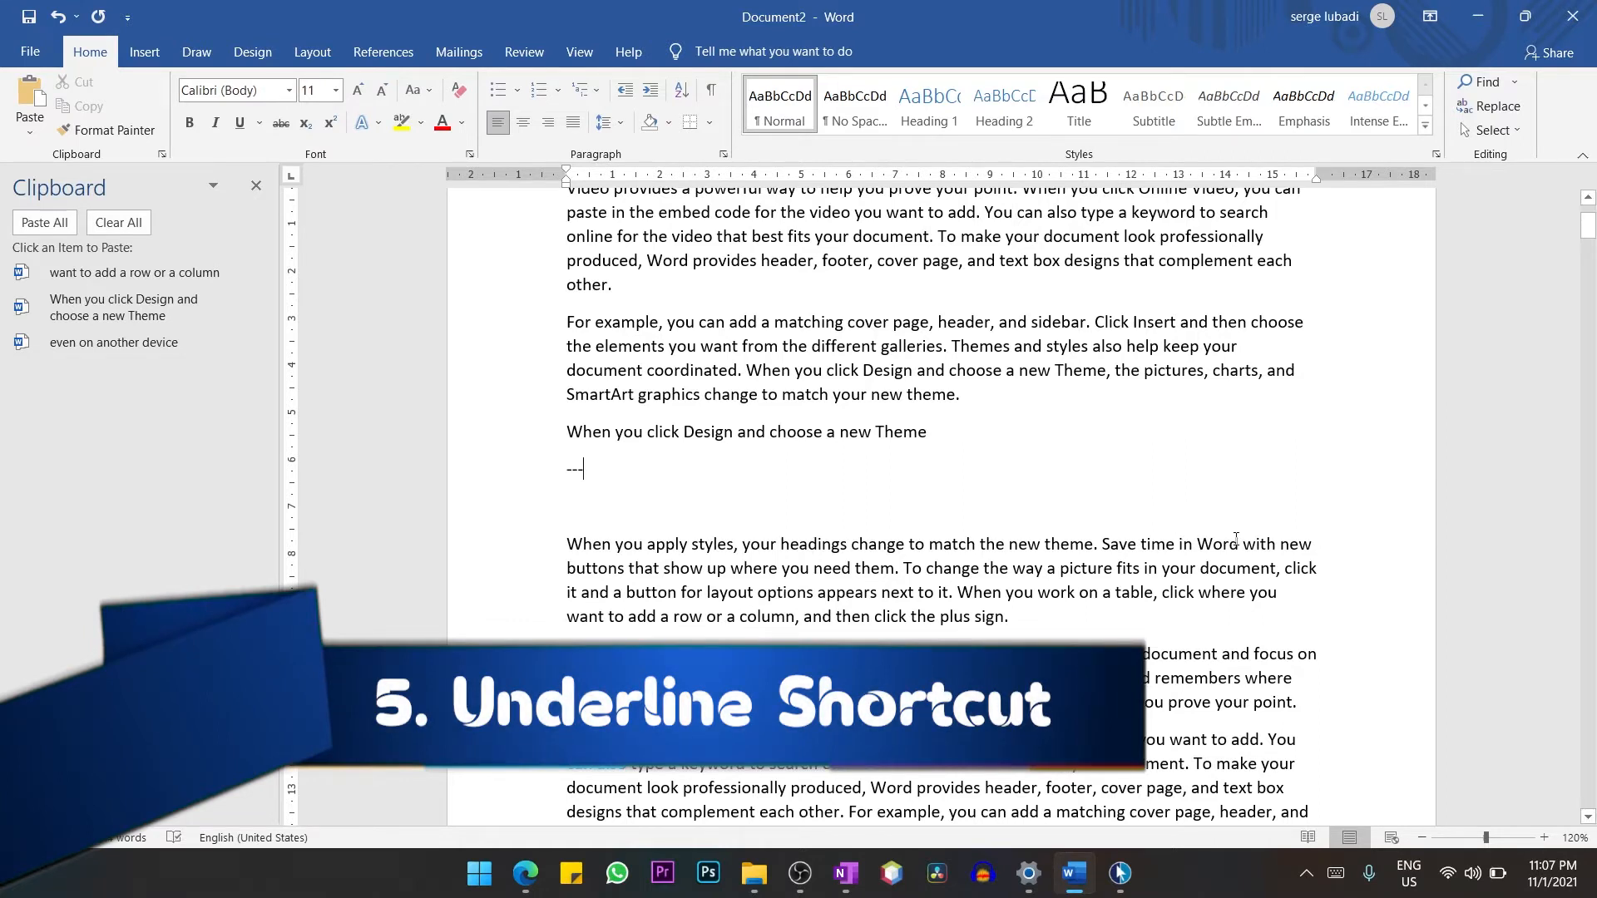
key(Return)
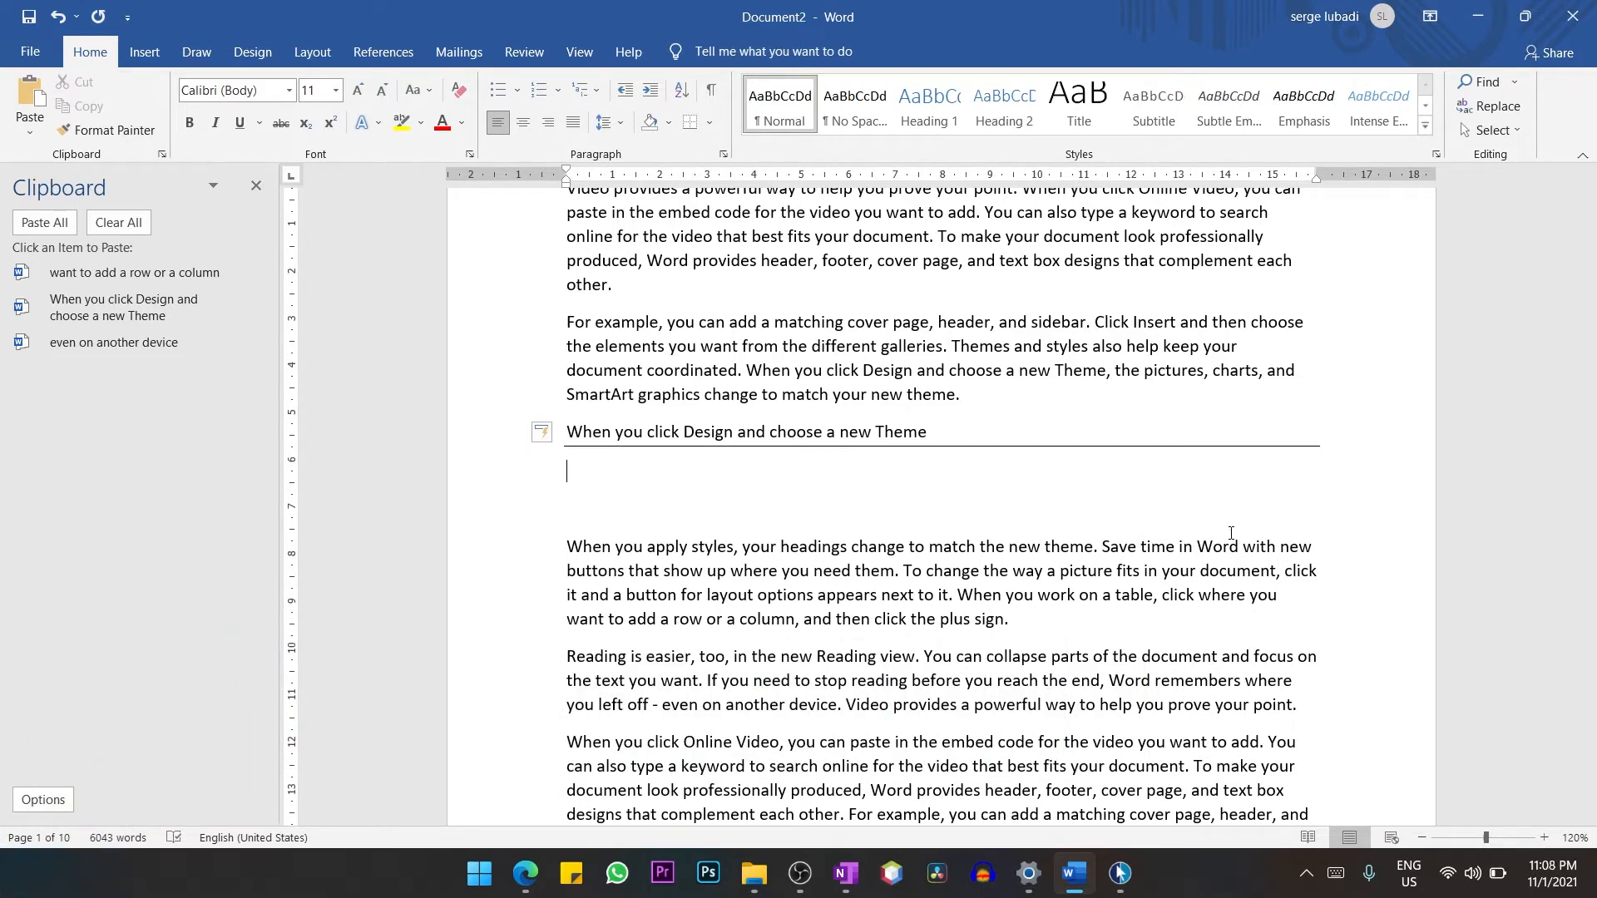
text(***)
key(Return)
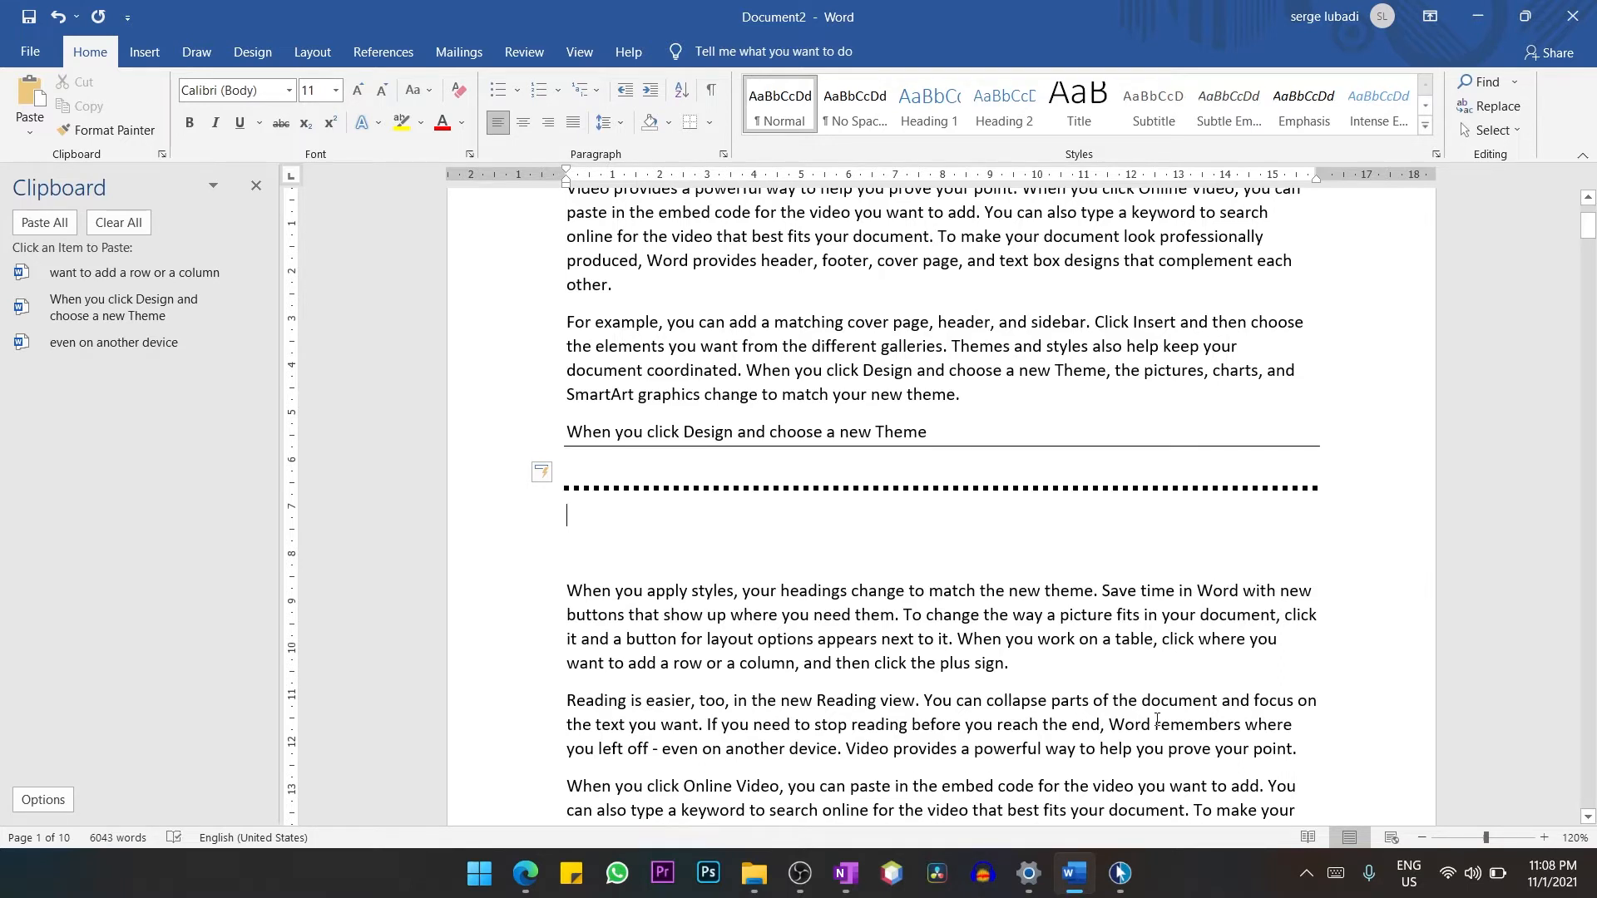
Insert a wavy line with ~~~ and a double line with === below the dotted line.
text(~~~)
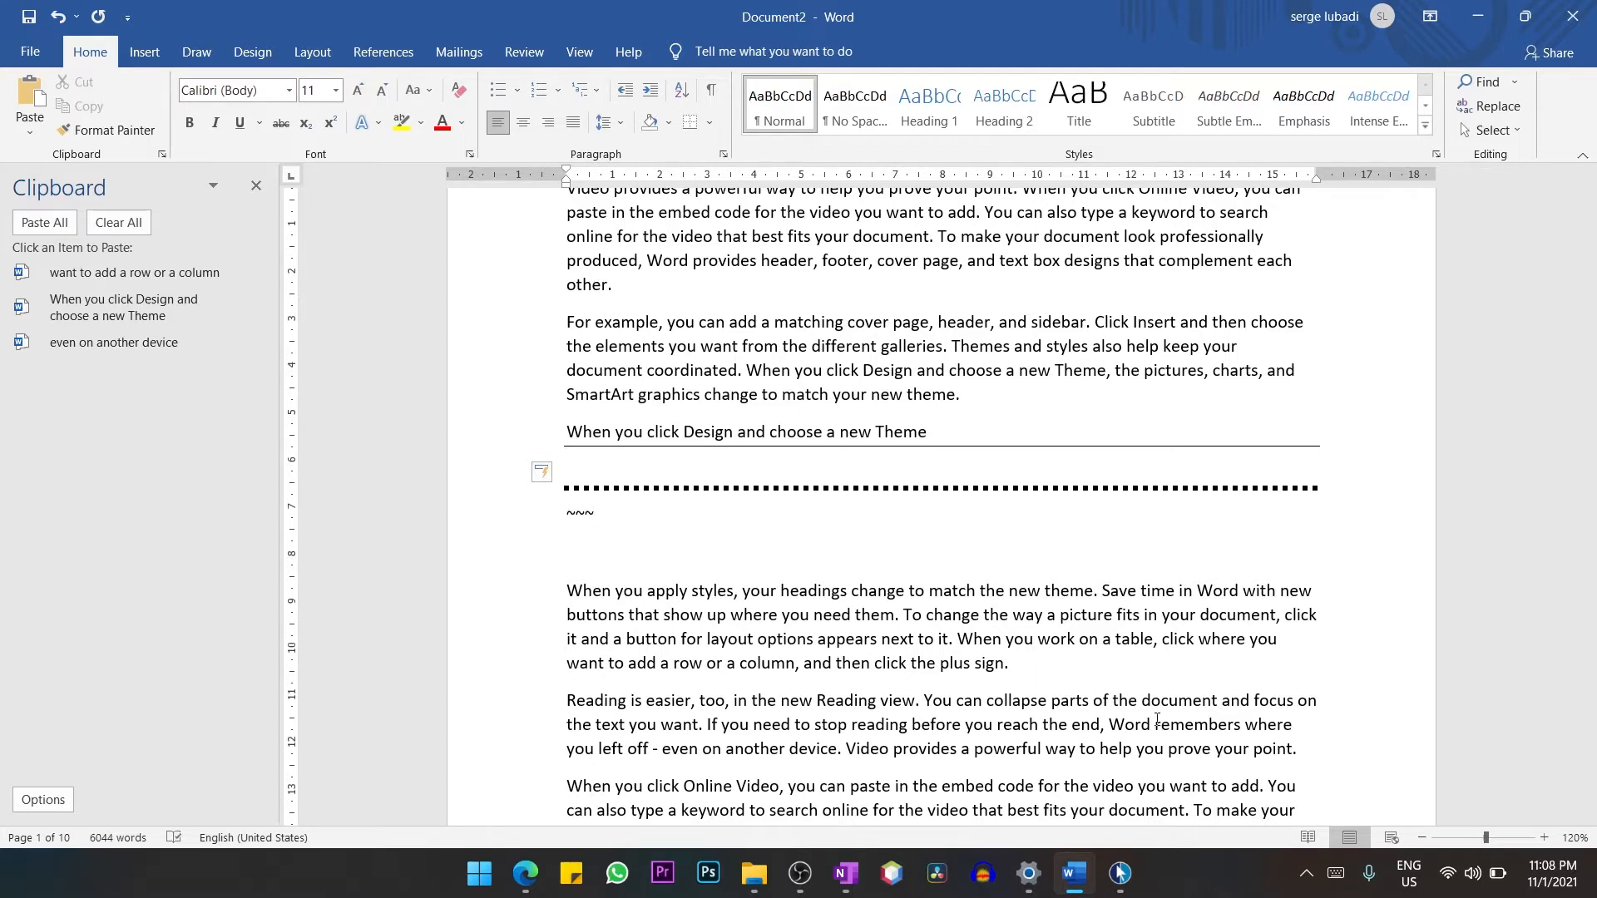
key(Return)
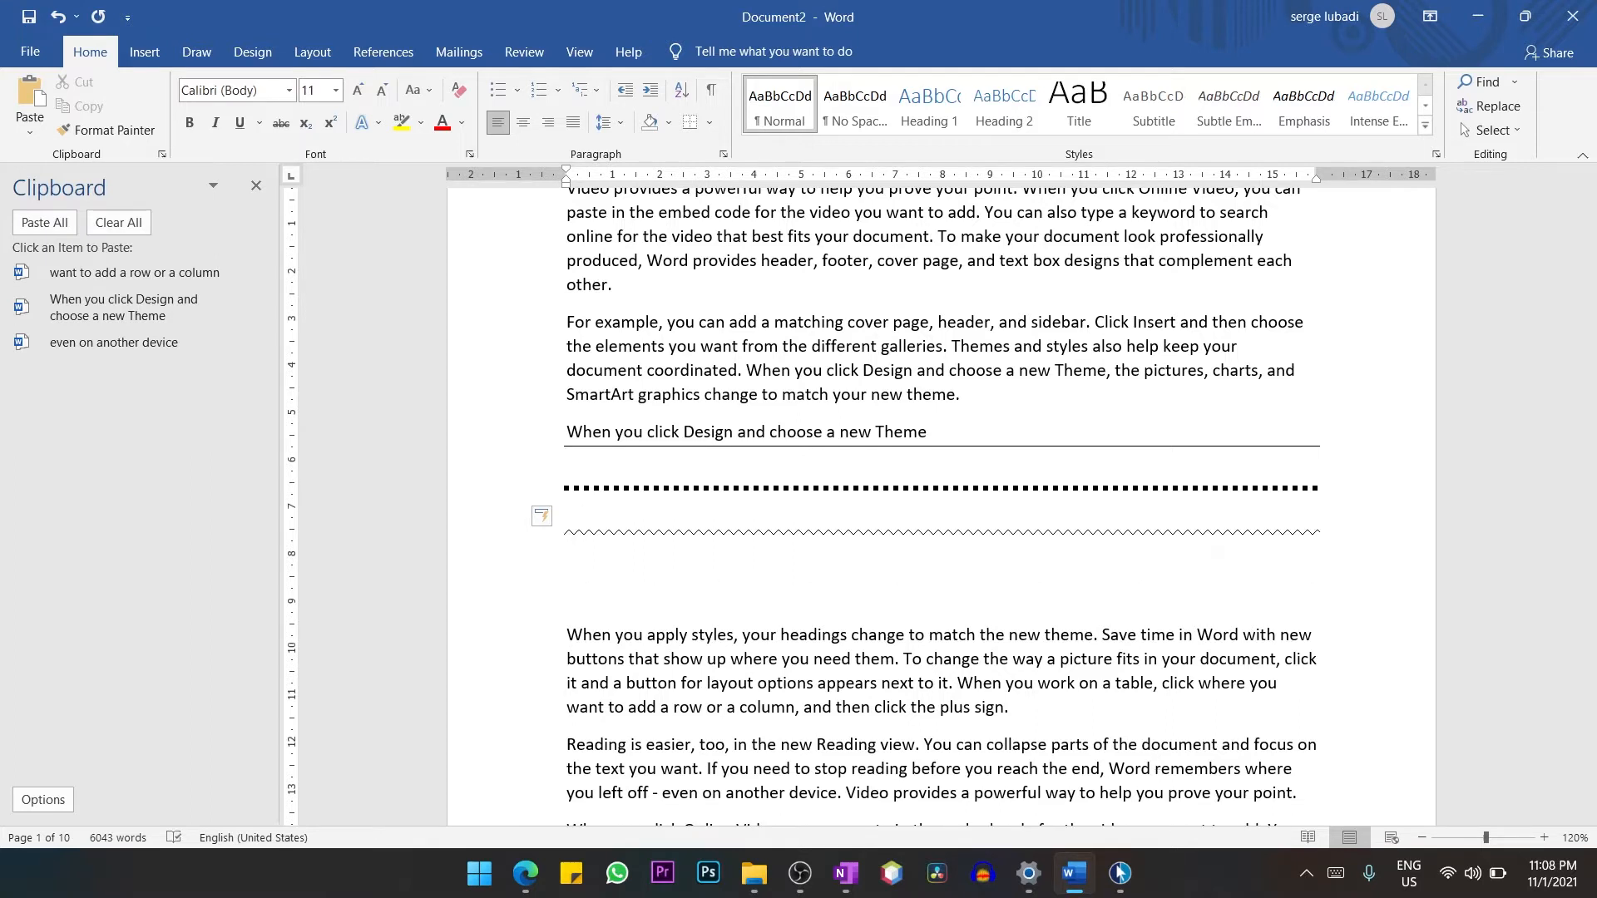
text(===)
key(Return)
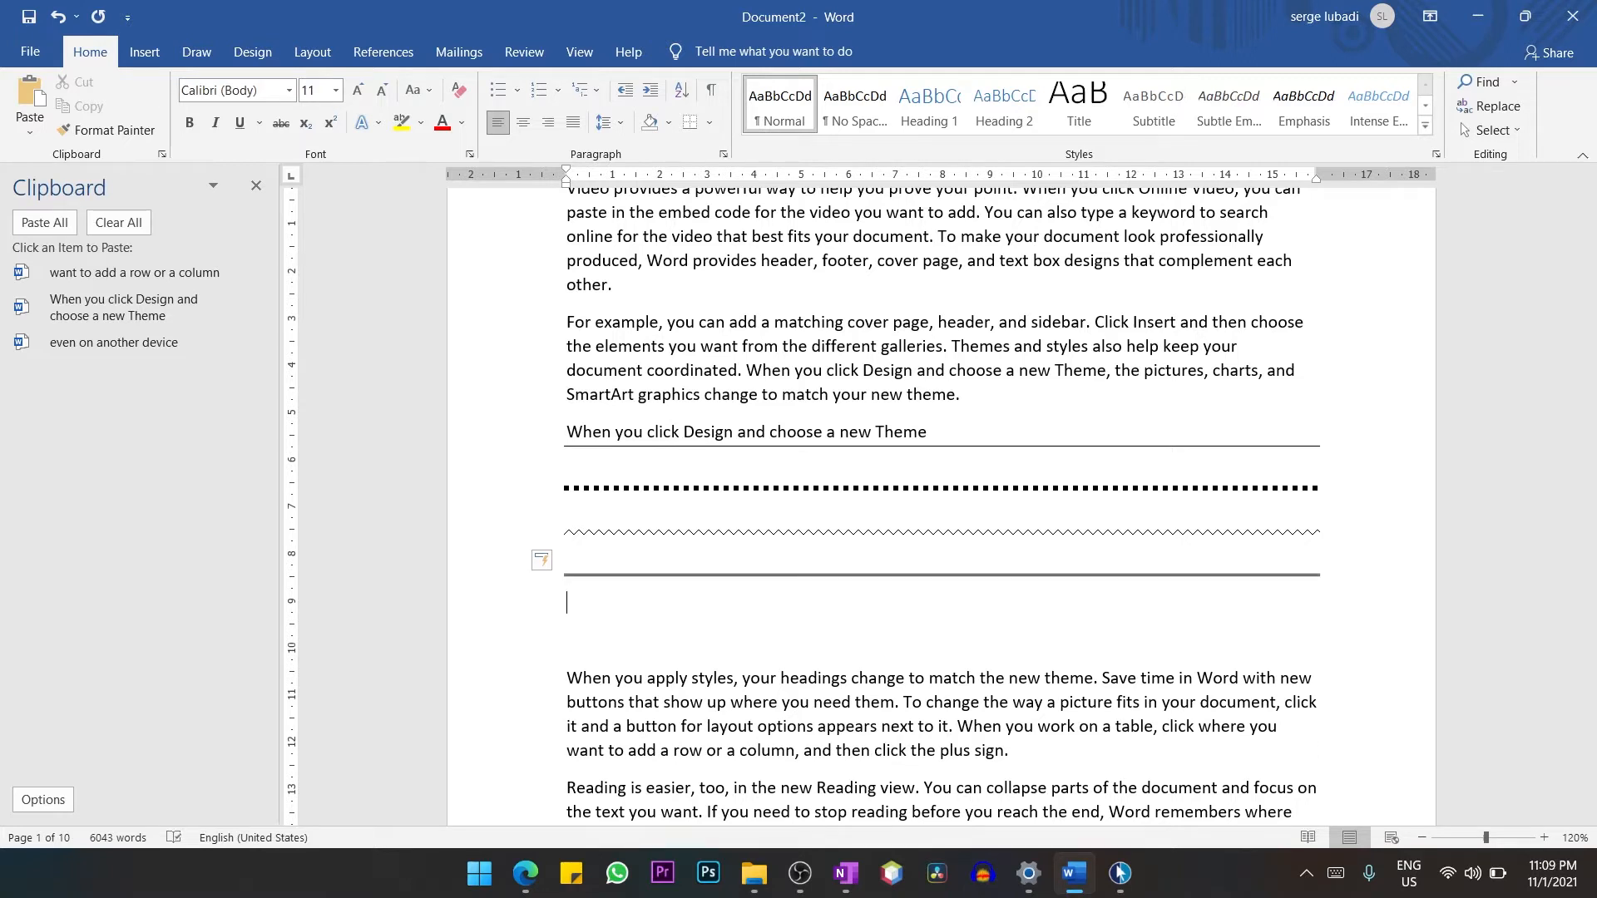
Insert a triple horizontal line with ### below the double line.
text(###)
key(Return)
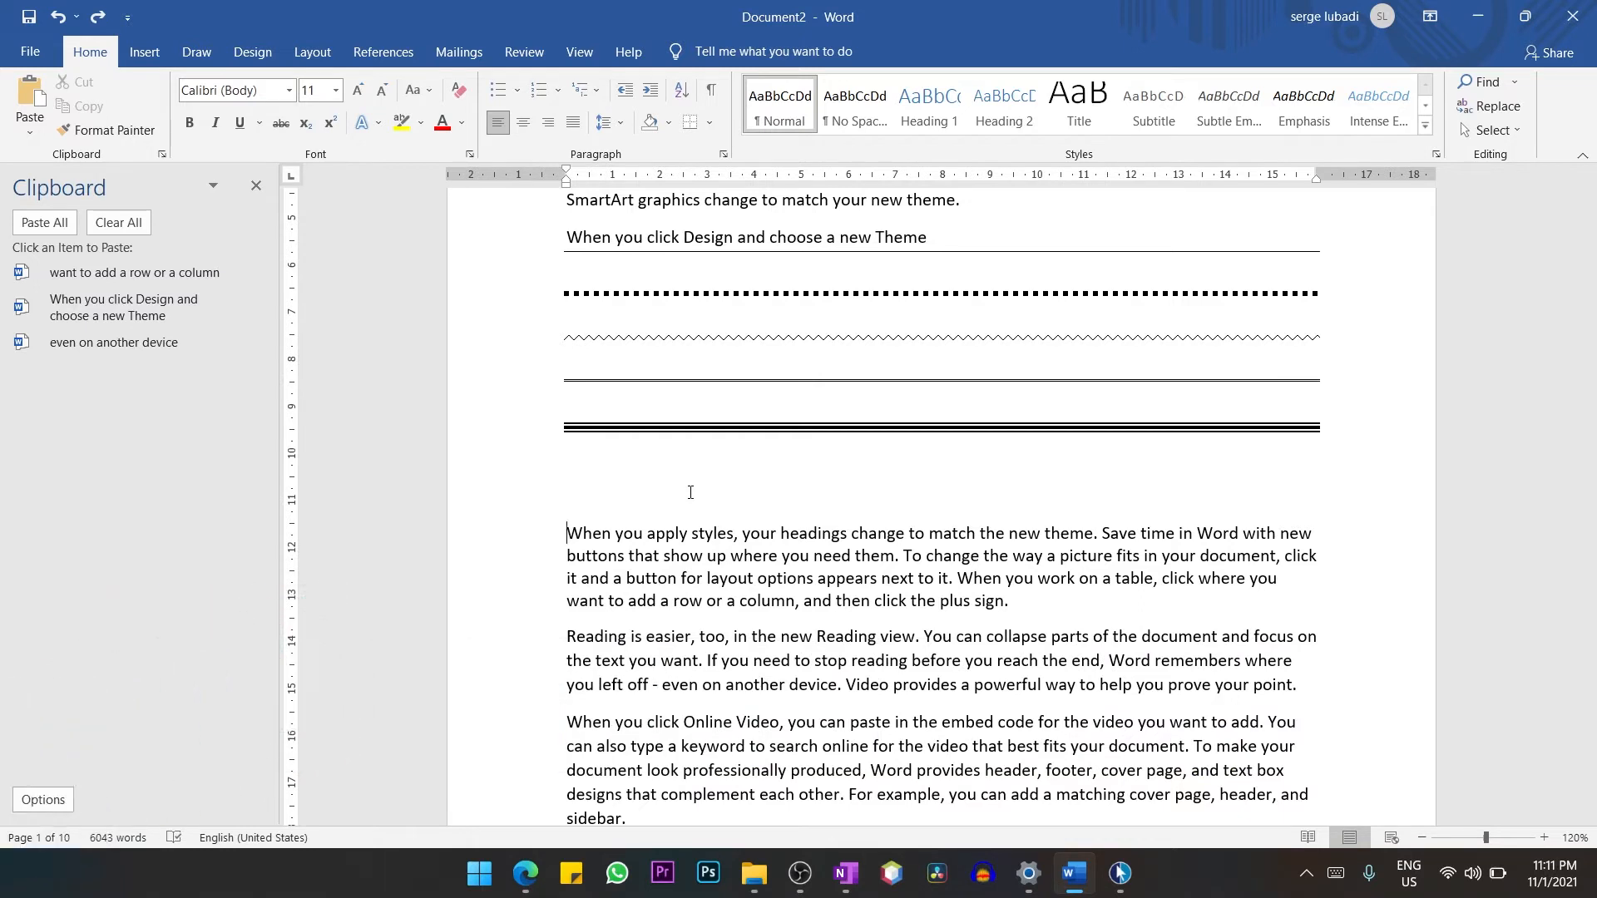
Switch the "When you apply styles" paragraph's line spacing through single, double, 1.5 and double, ending with single spacing.
key(ctrl+1)
key(ctrl+2)
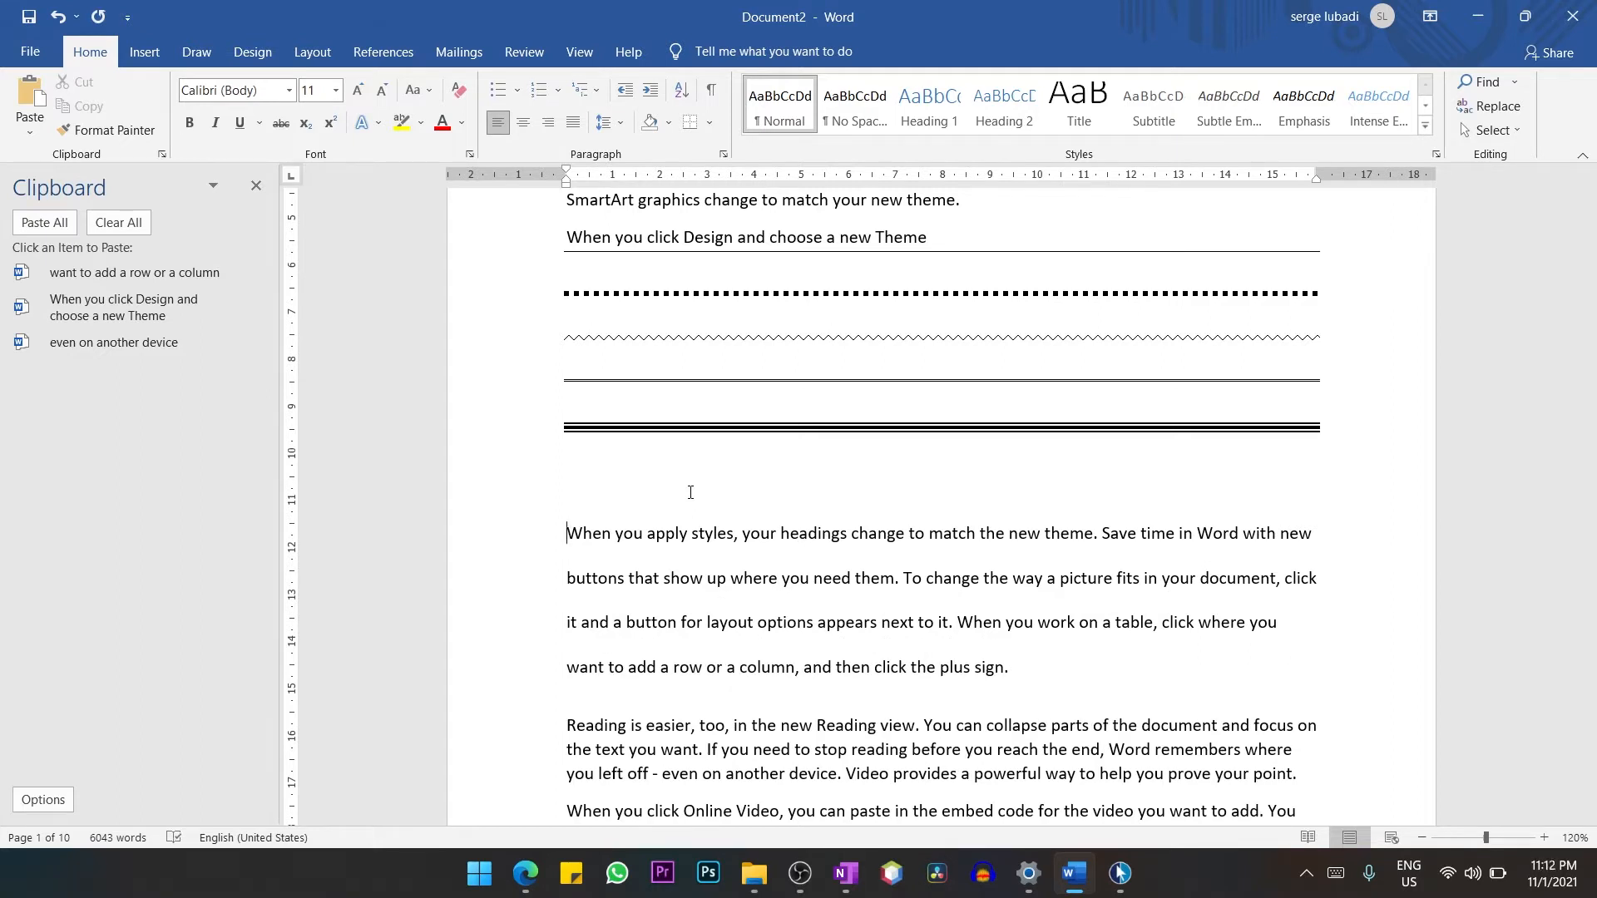
key(ctrl+5)
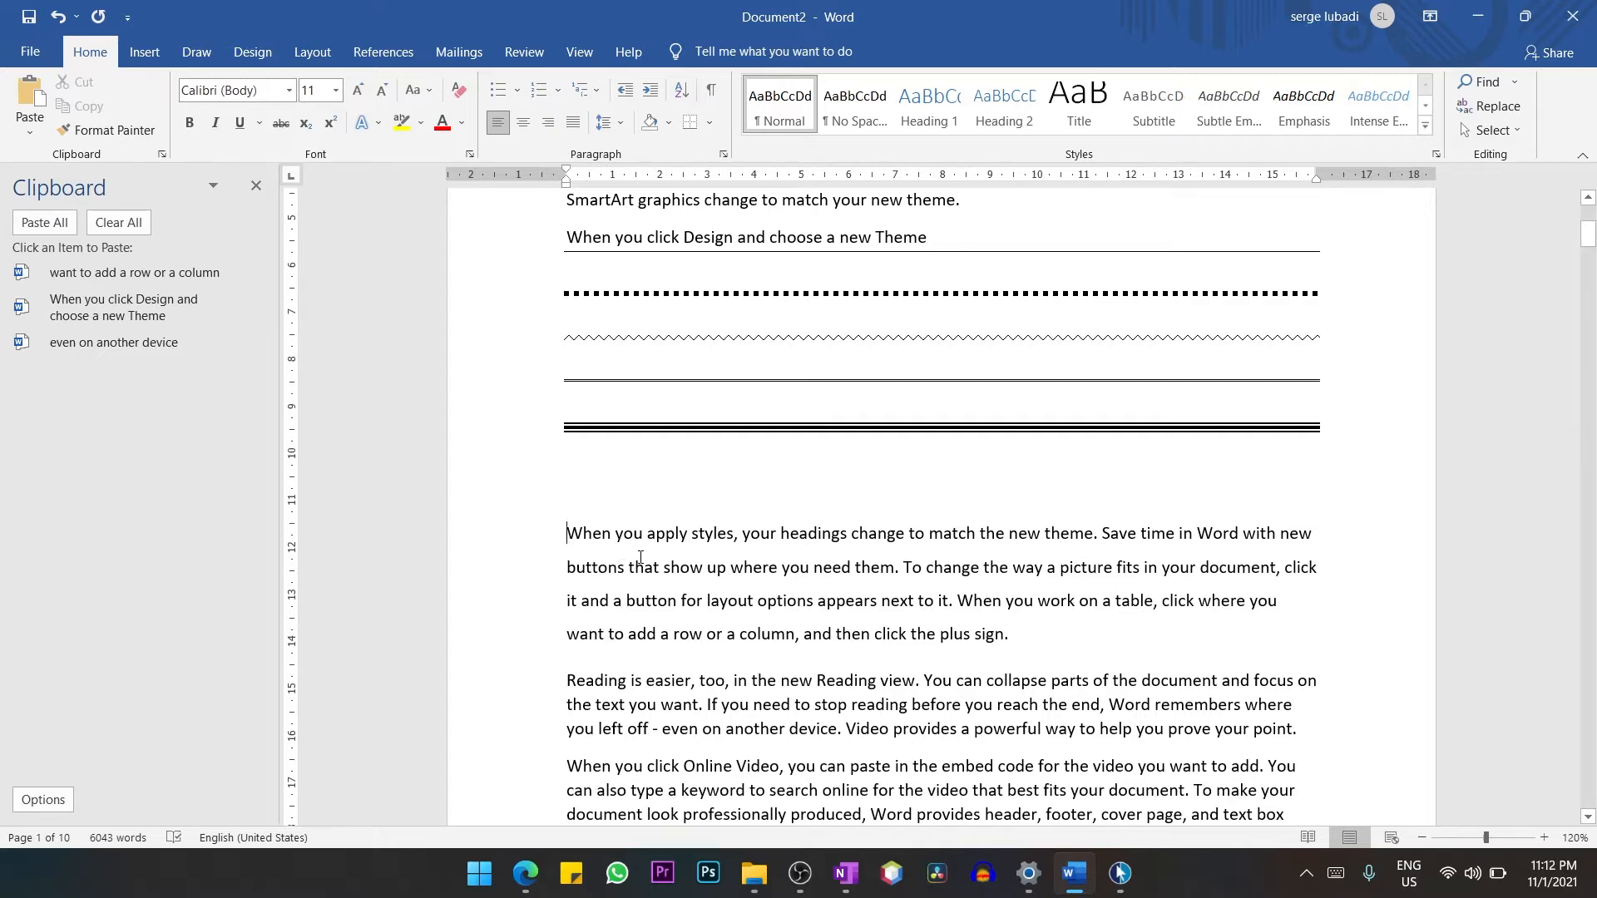
key(ctrl+2)
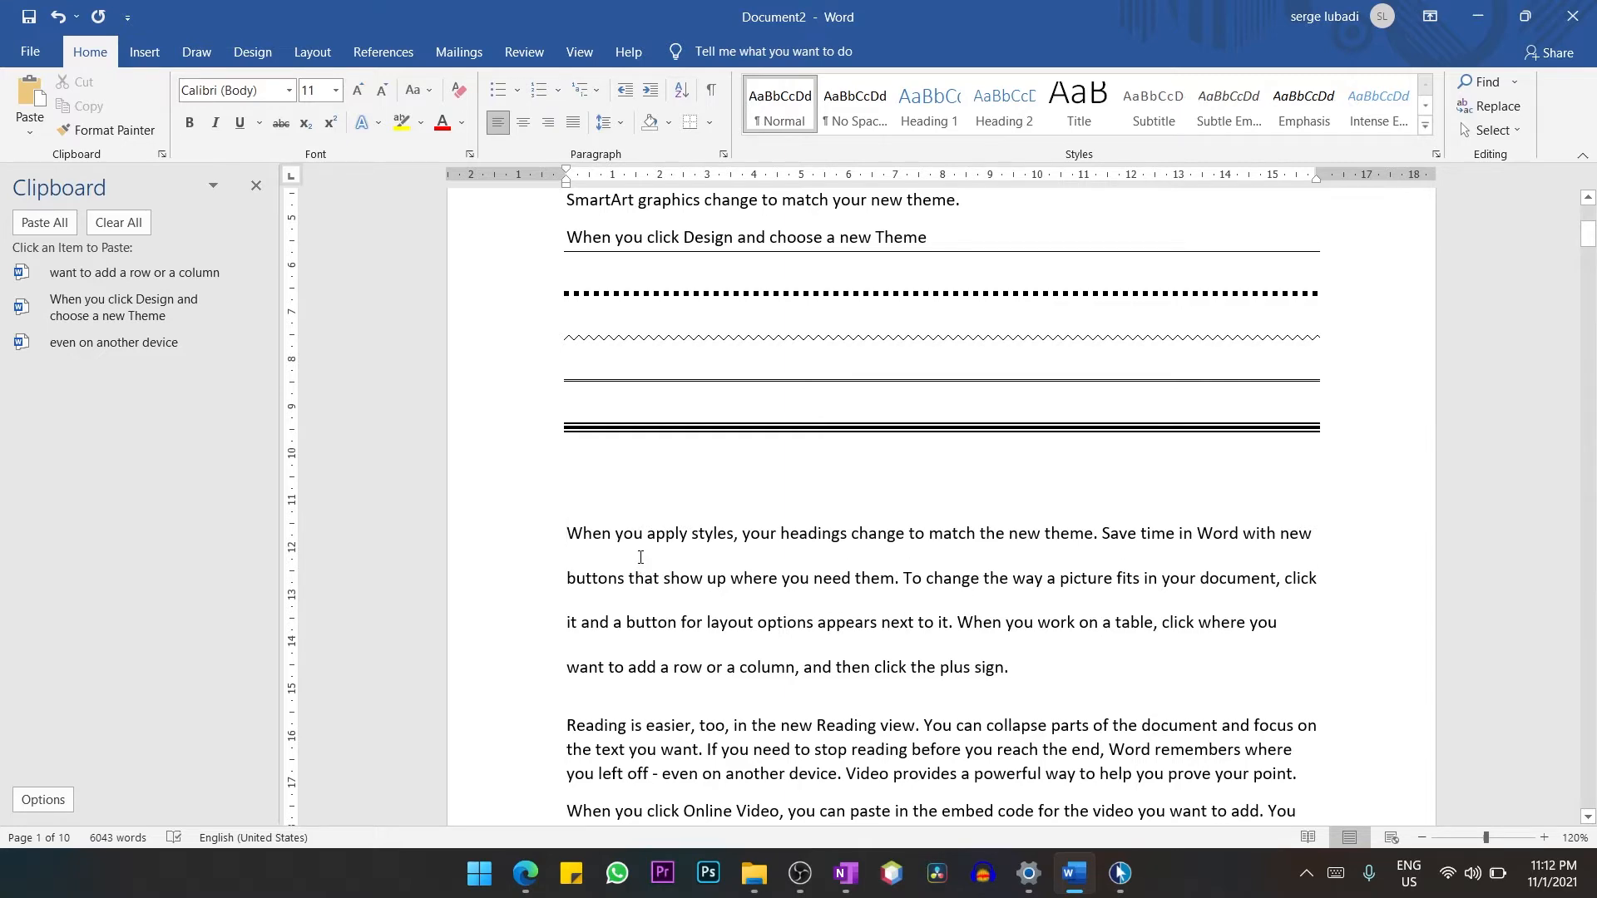
key(ctrl+1)
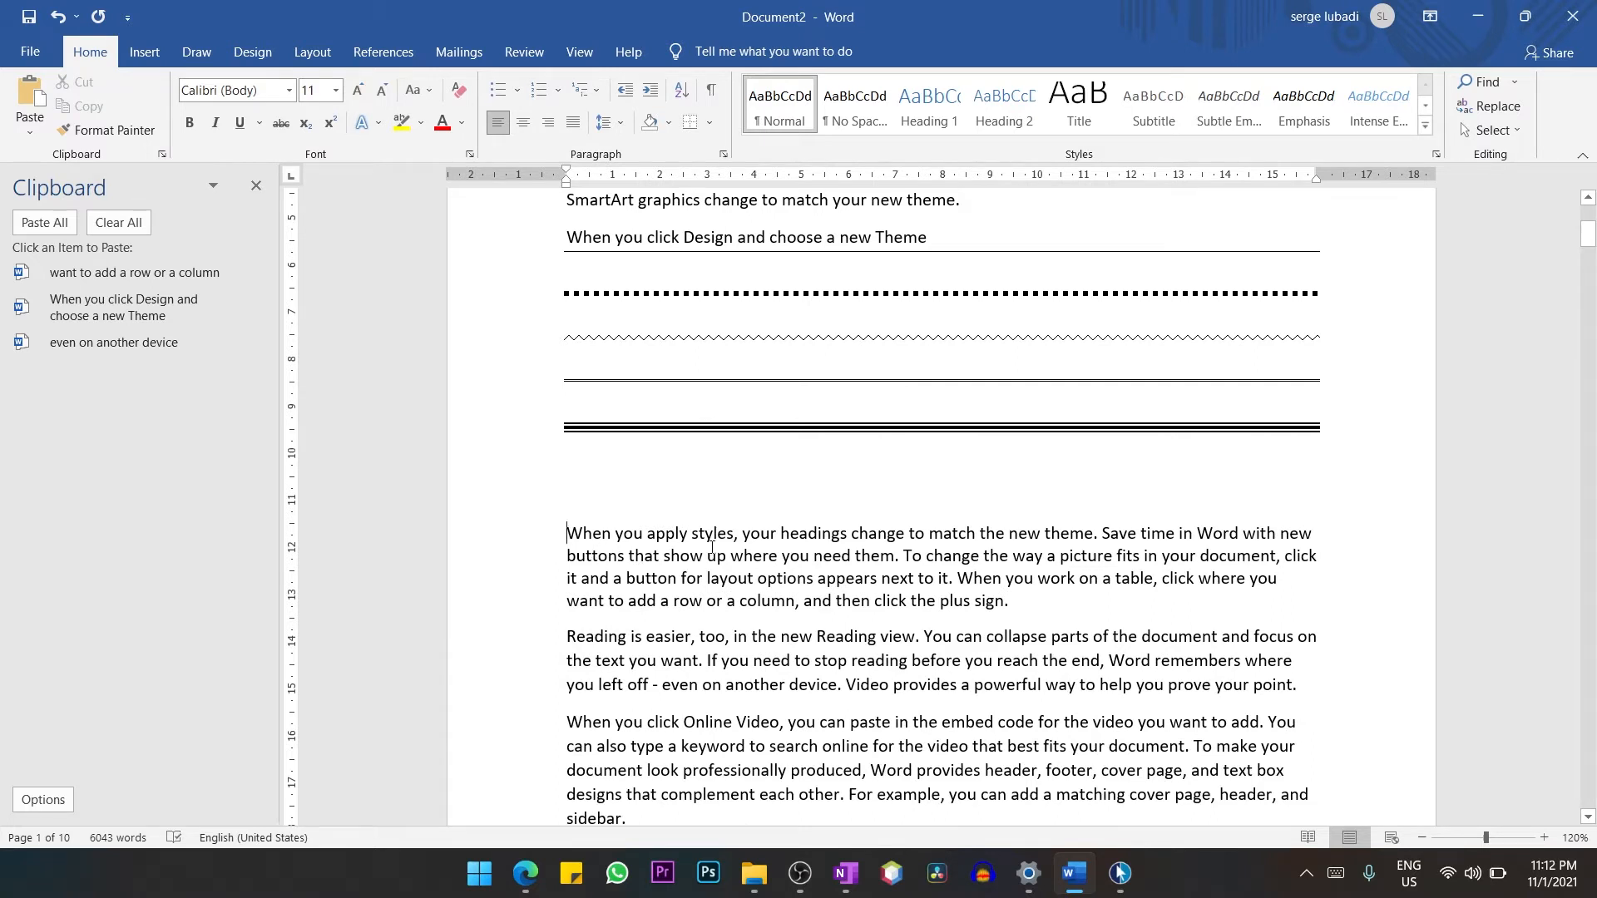
Place the insertion point in the "When you apply styles" paragraph and move it down and up between paragraph starts.
click(978, 536)
key(Down)
key(Up)
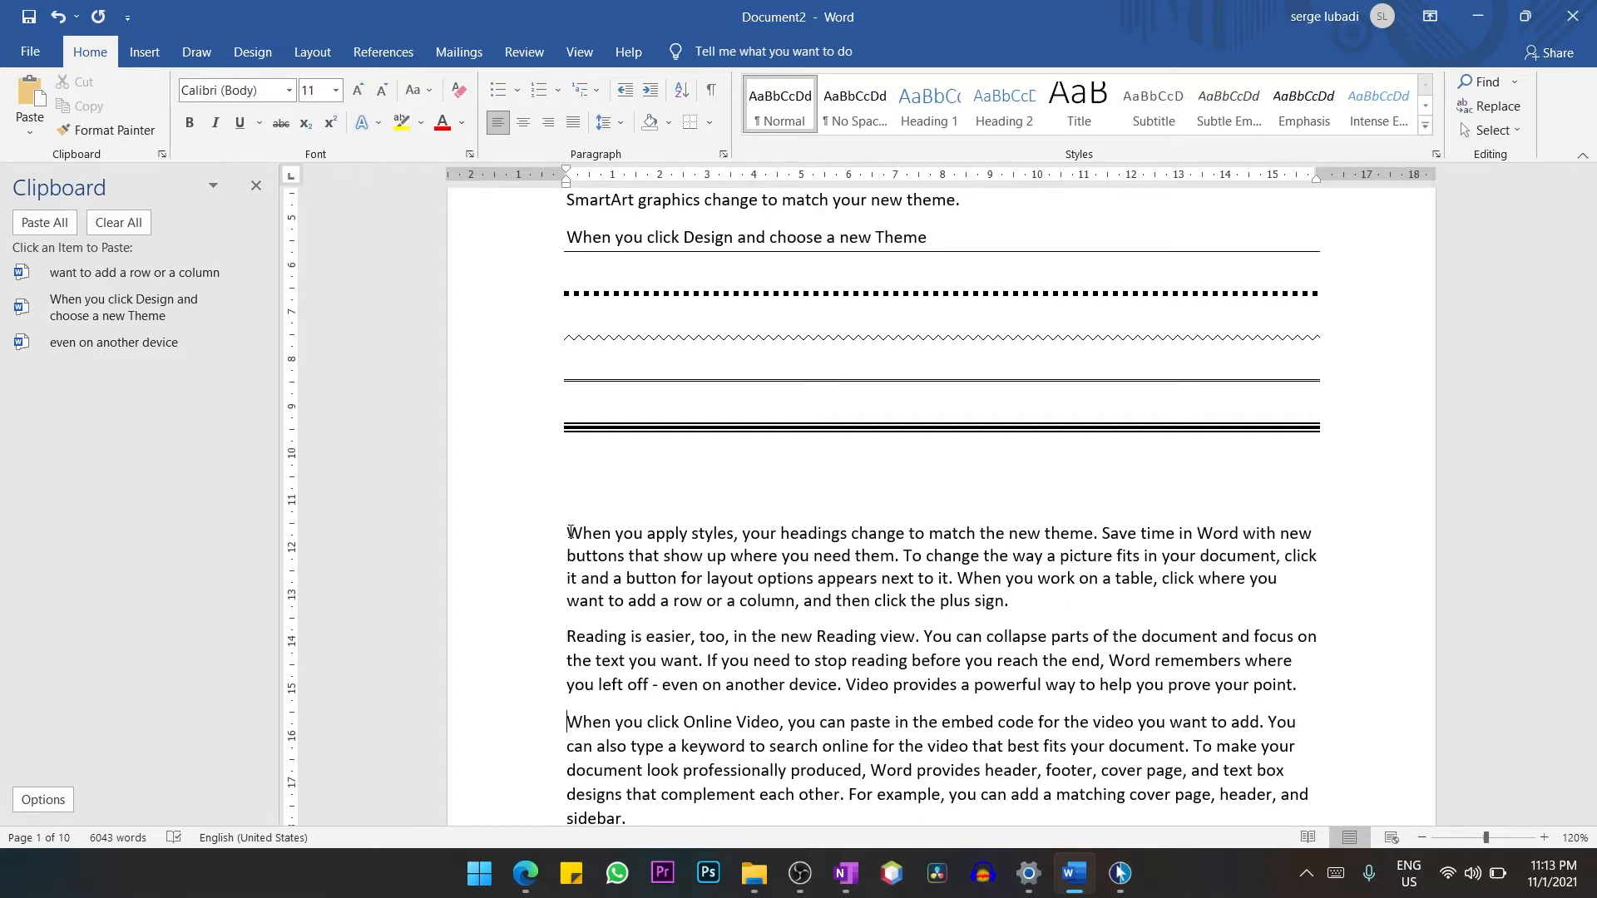
scroll(570, 532, down, 1)
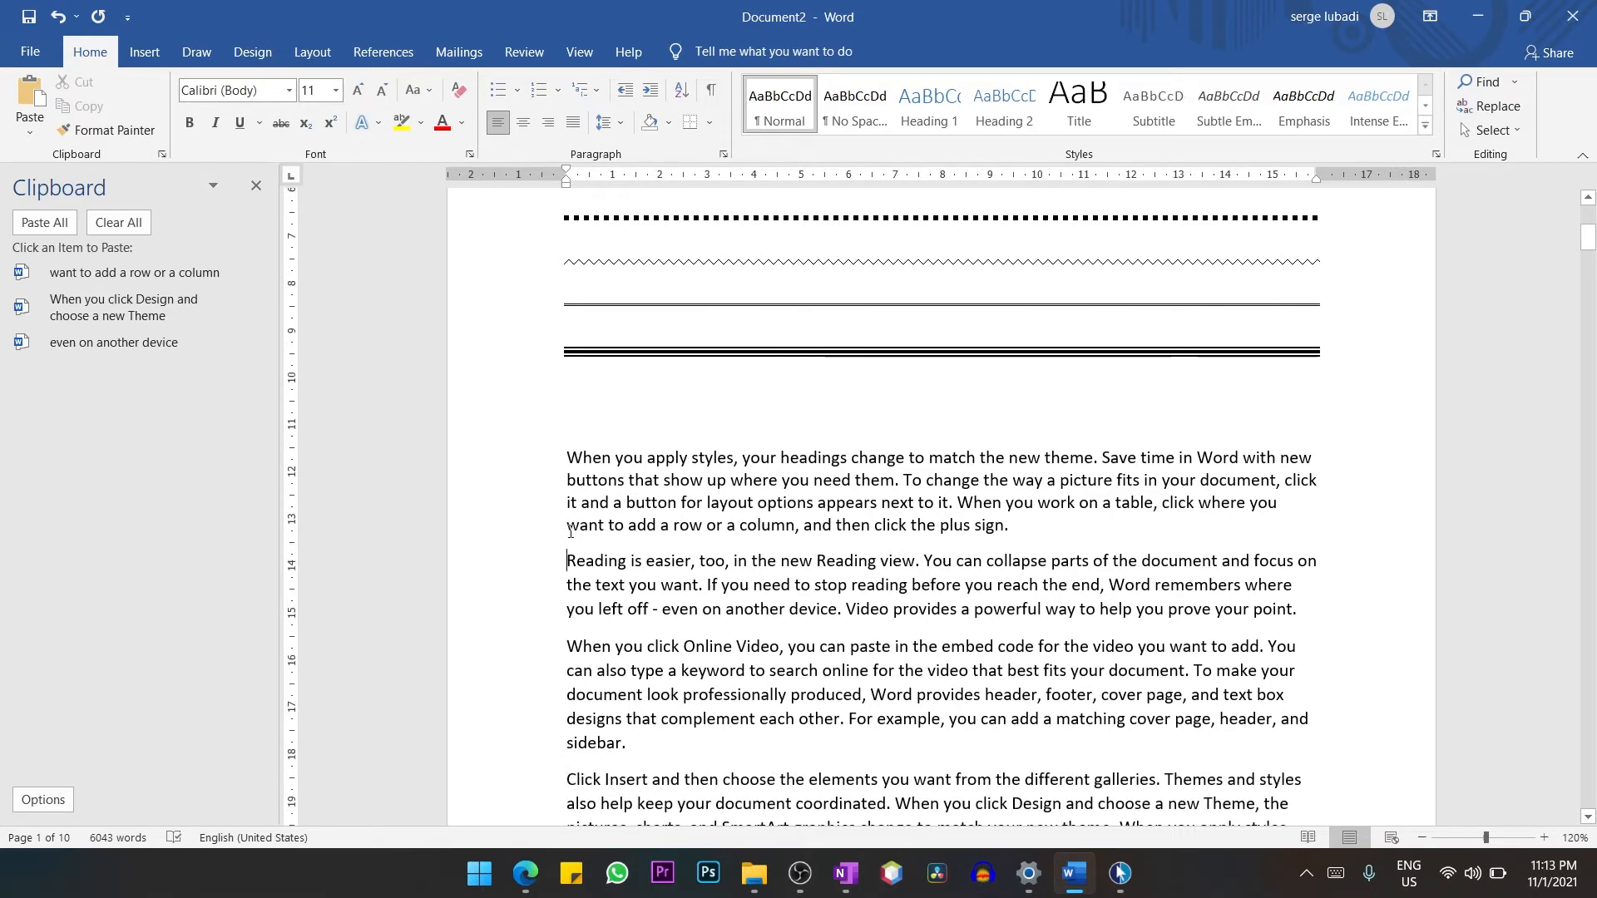
Move the insertion point up one paragraph and back down two, starting from the "Reading is easier" paragraph.
key(ctrl+Up)
key(ctrl+Down)
key(ctrl+Down)
scroll(570, 533, down, 8)
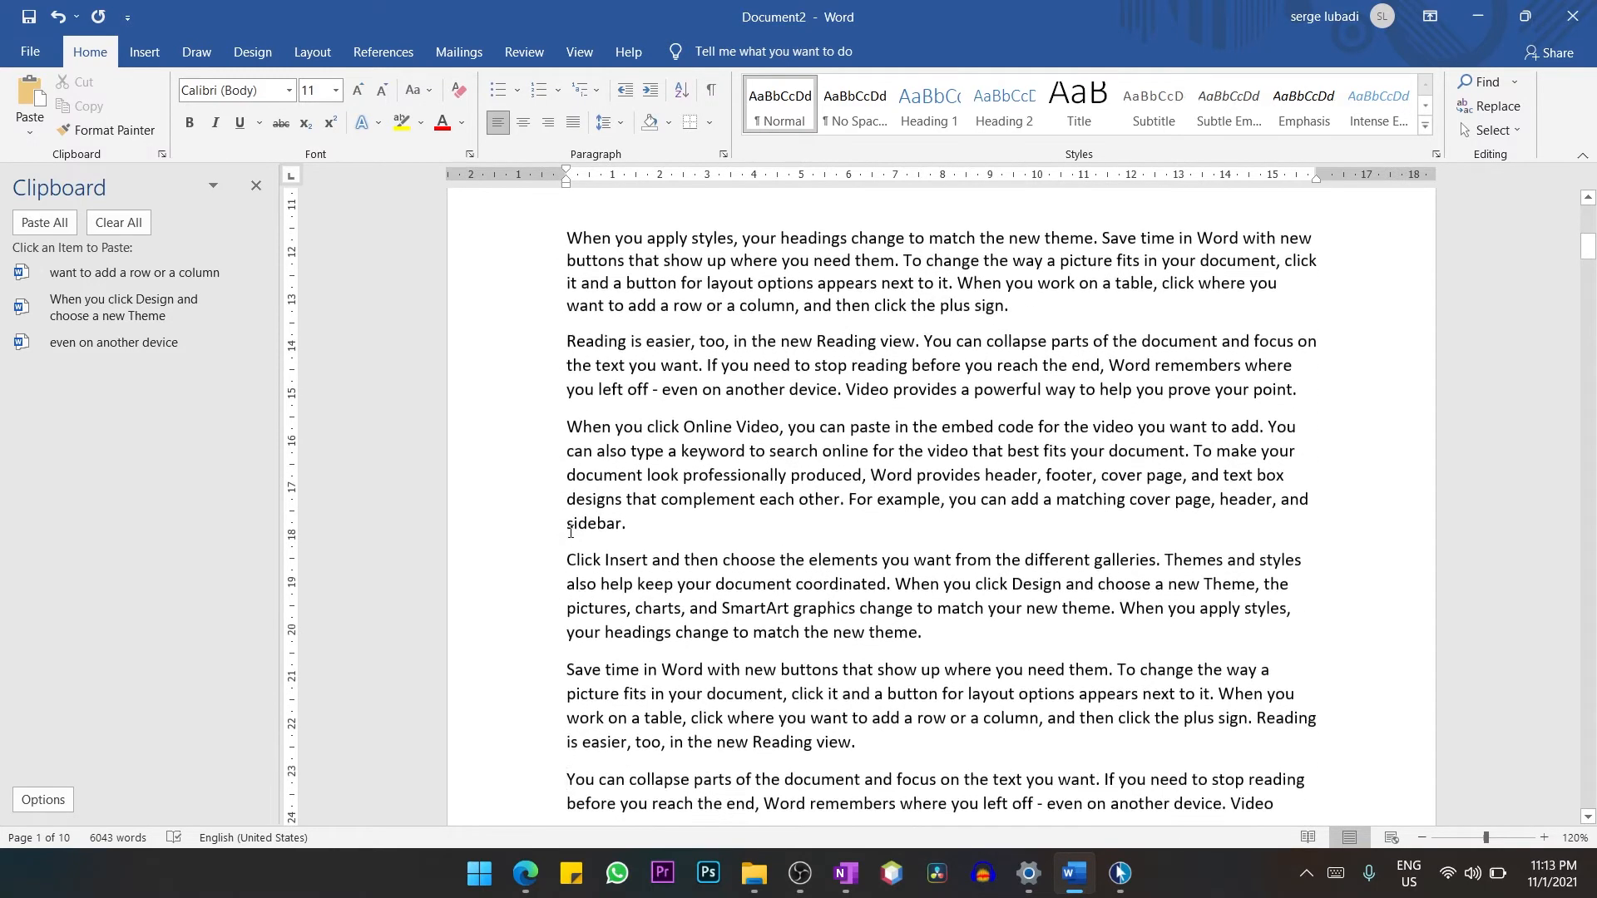
scroll(571, 531, down, 2)
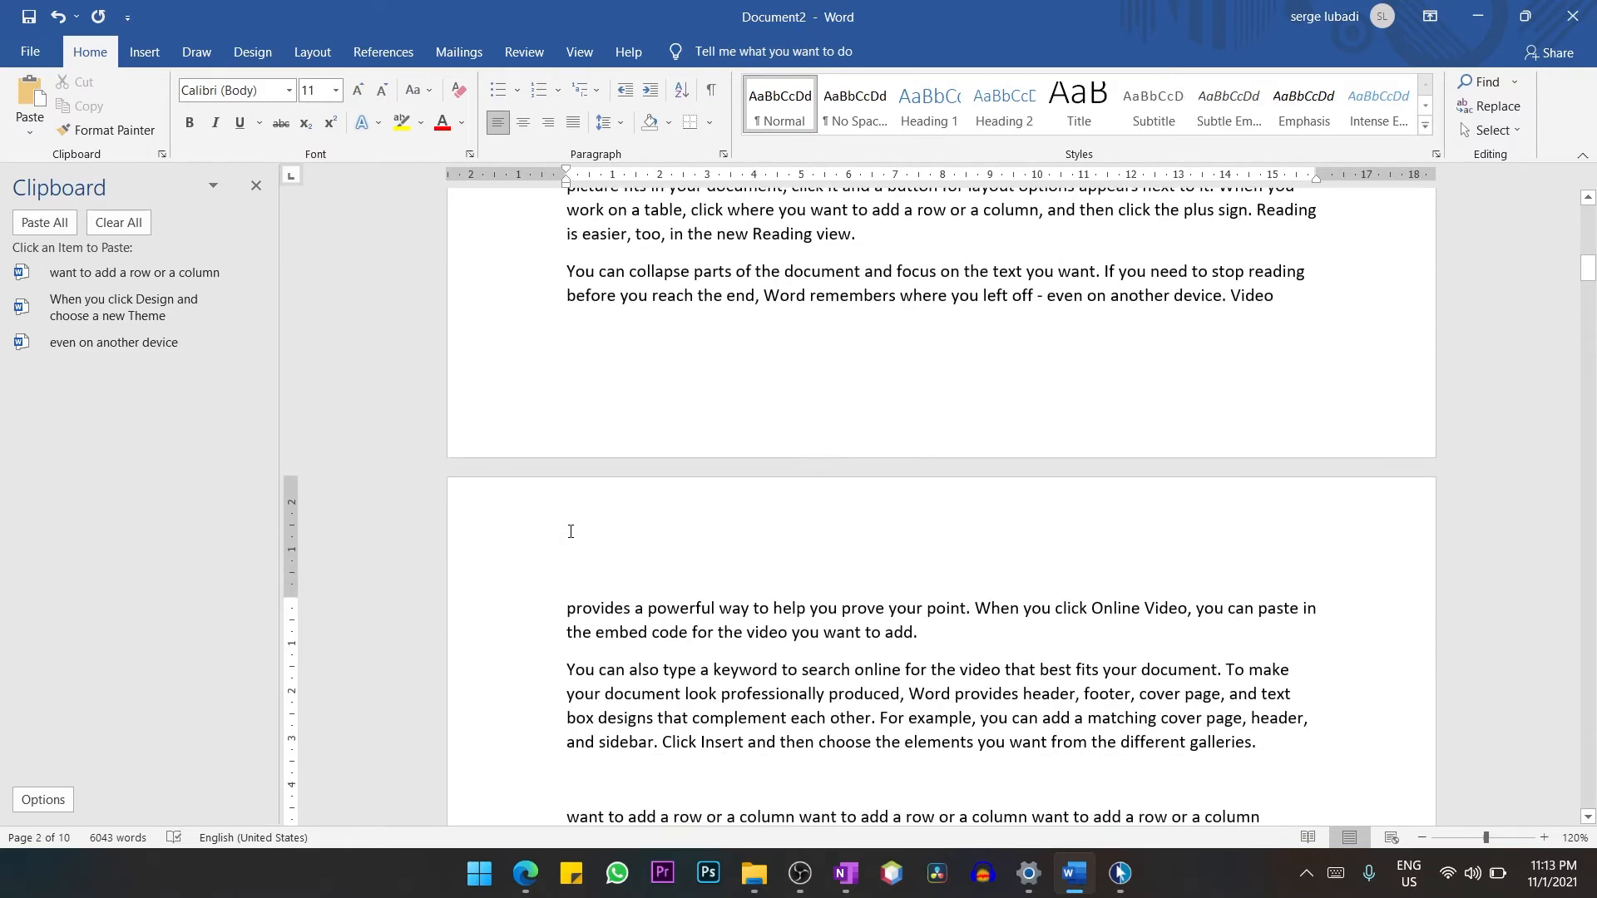
scroll(570, 531, up, 1)
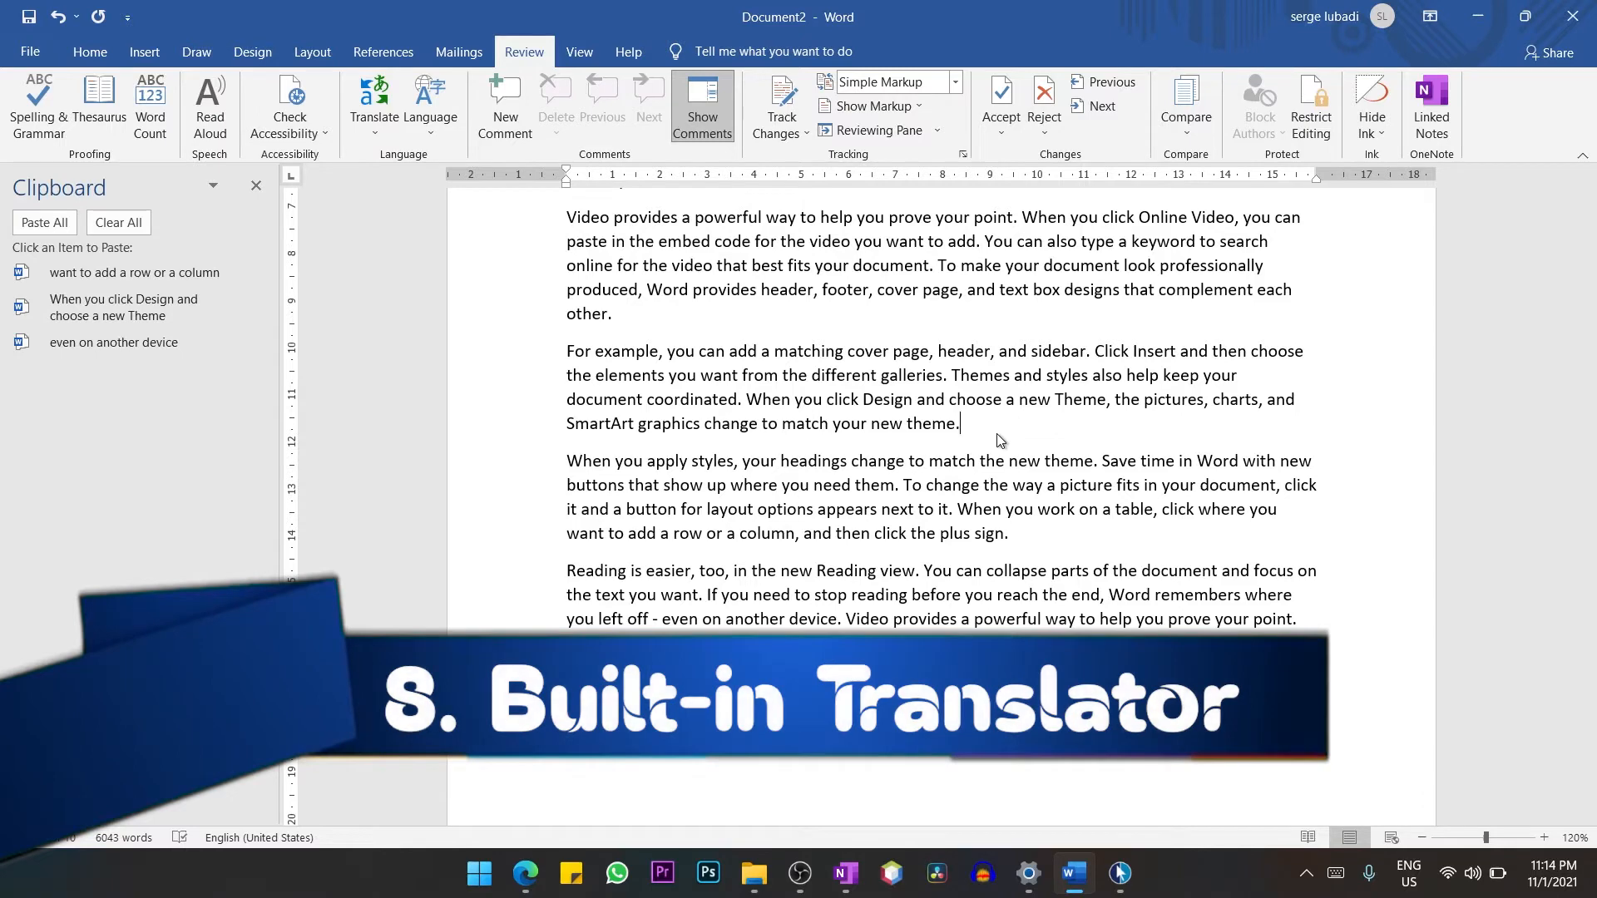
Select the "For example, you can add a matching cover page" paragraph on the last page and translate the selection.
click(985, 425)
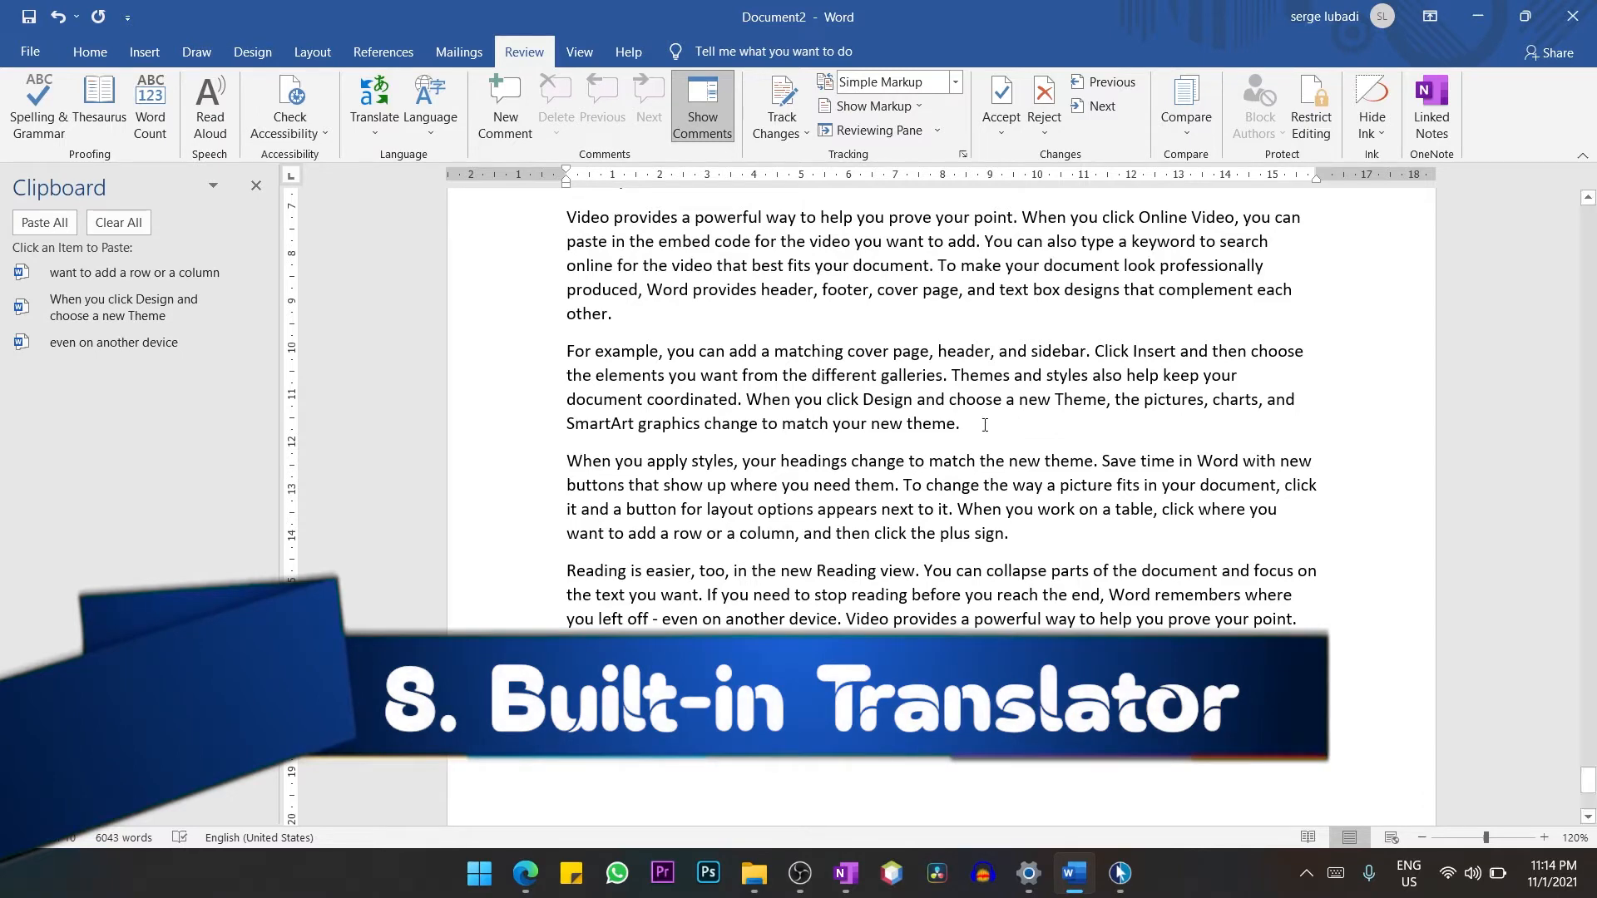
triple_click(665, 378)
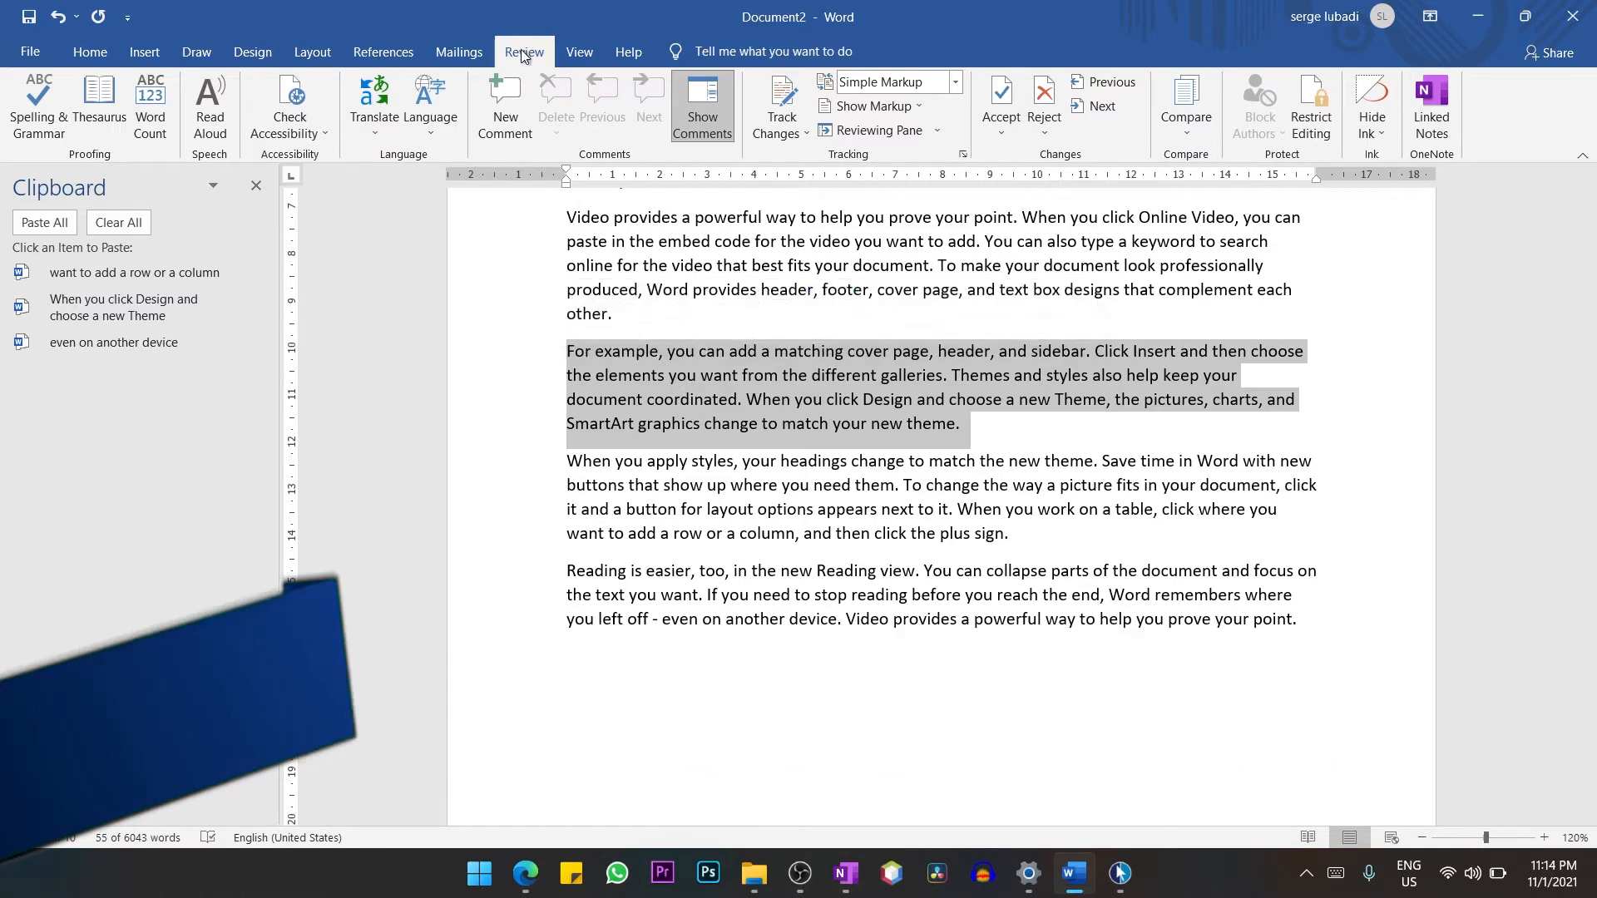
click(379, 132)
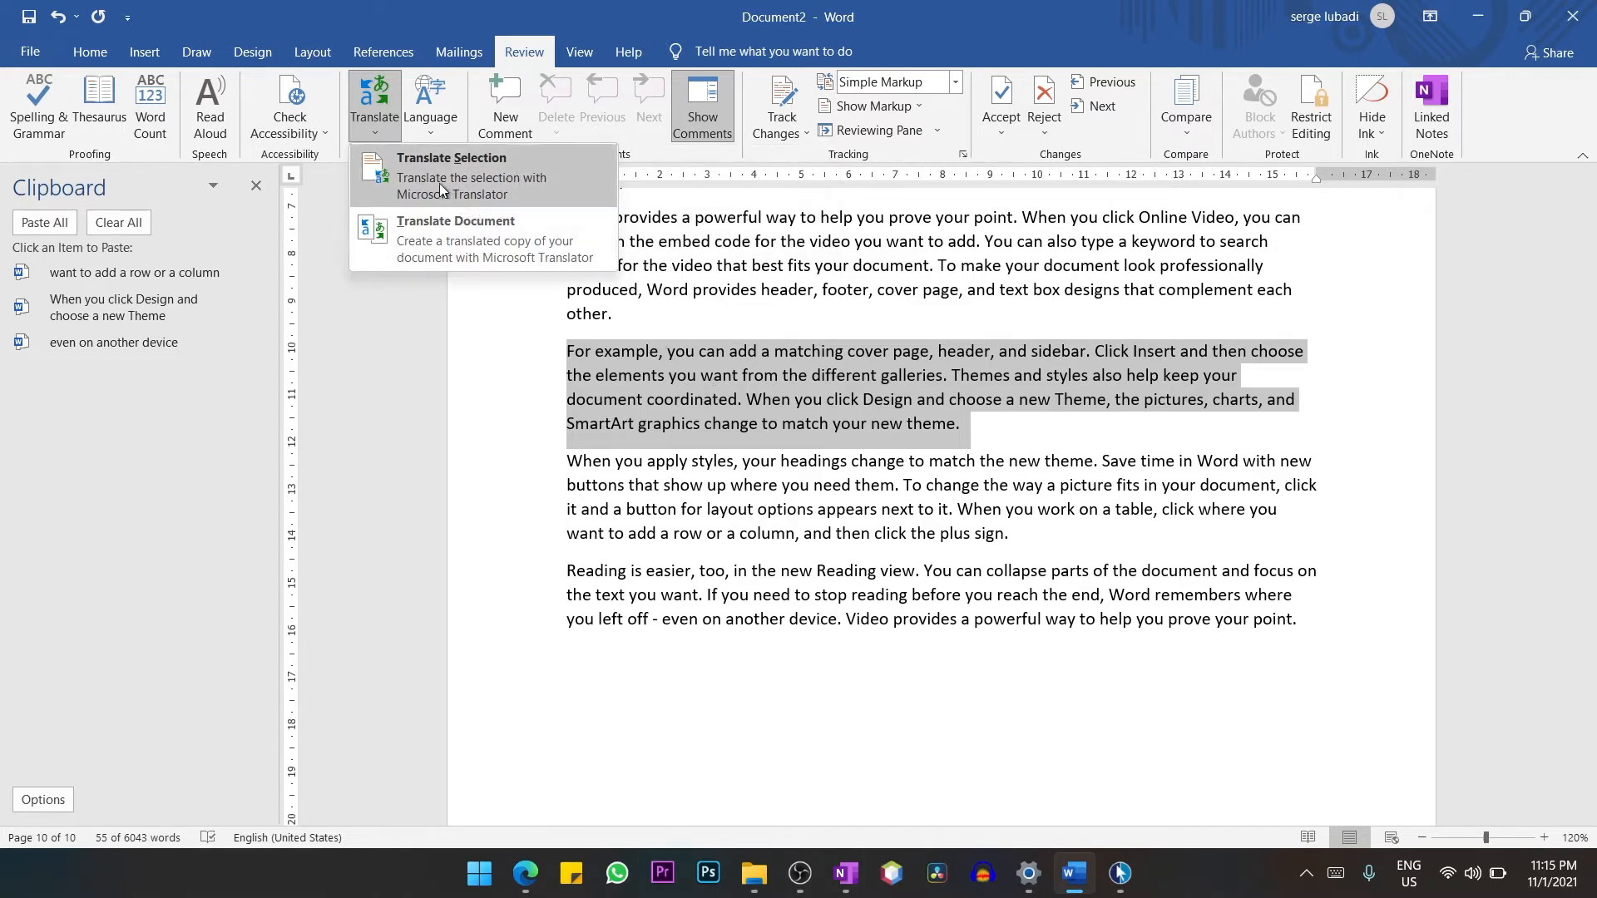
click(422, 167)
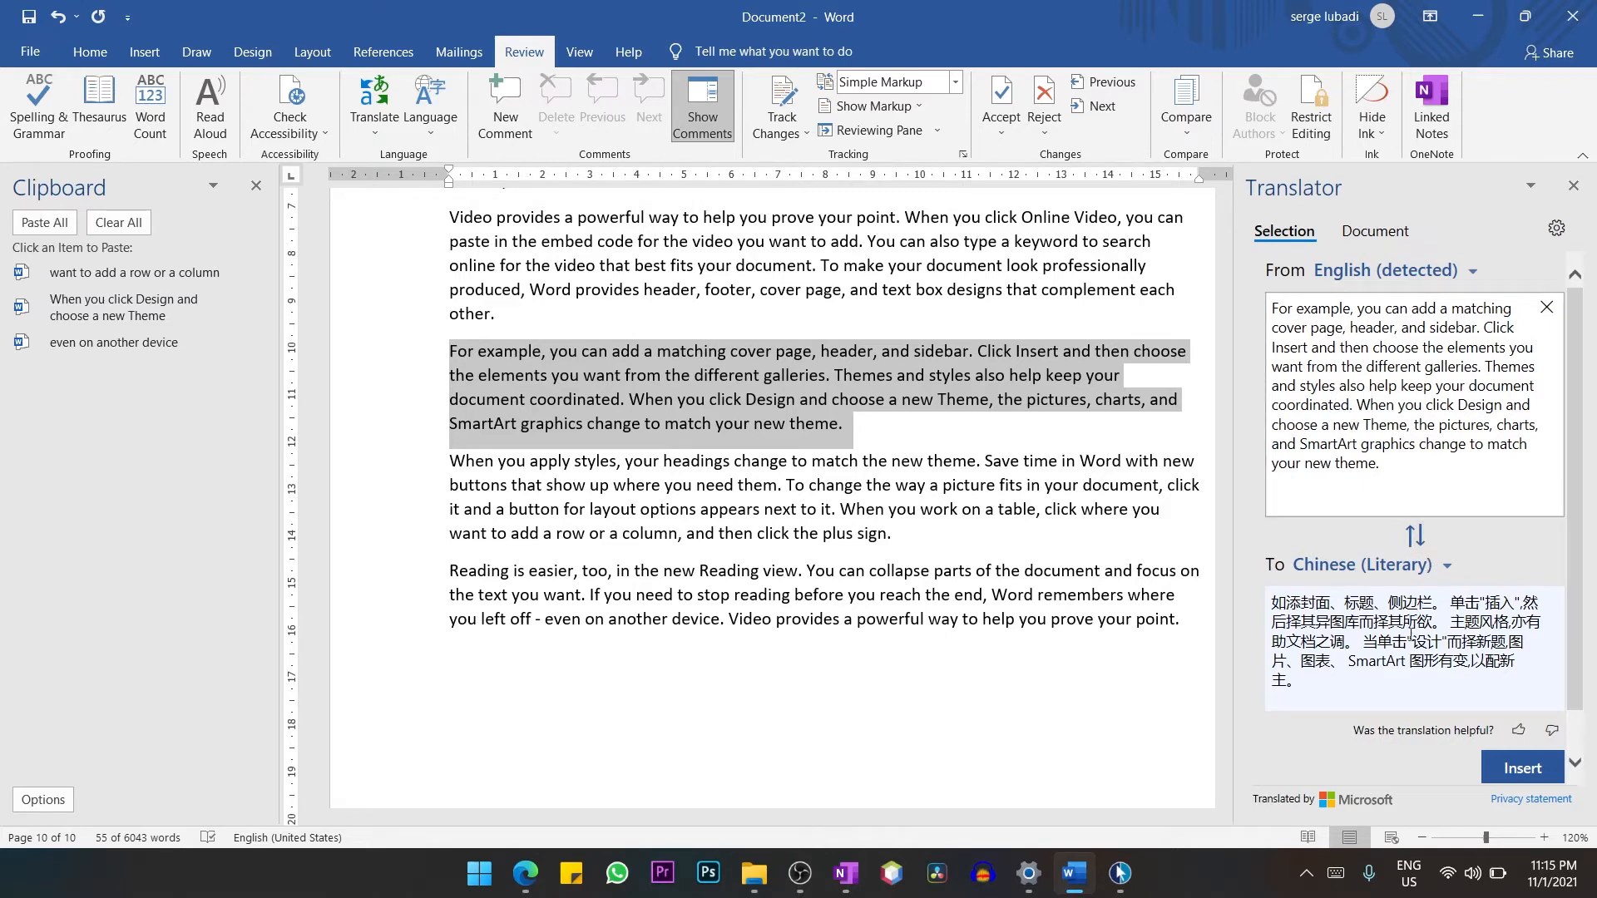
Set the target language of the selection's translation to French.
click(1446, 572)
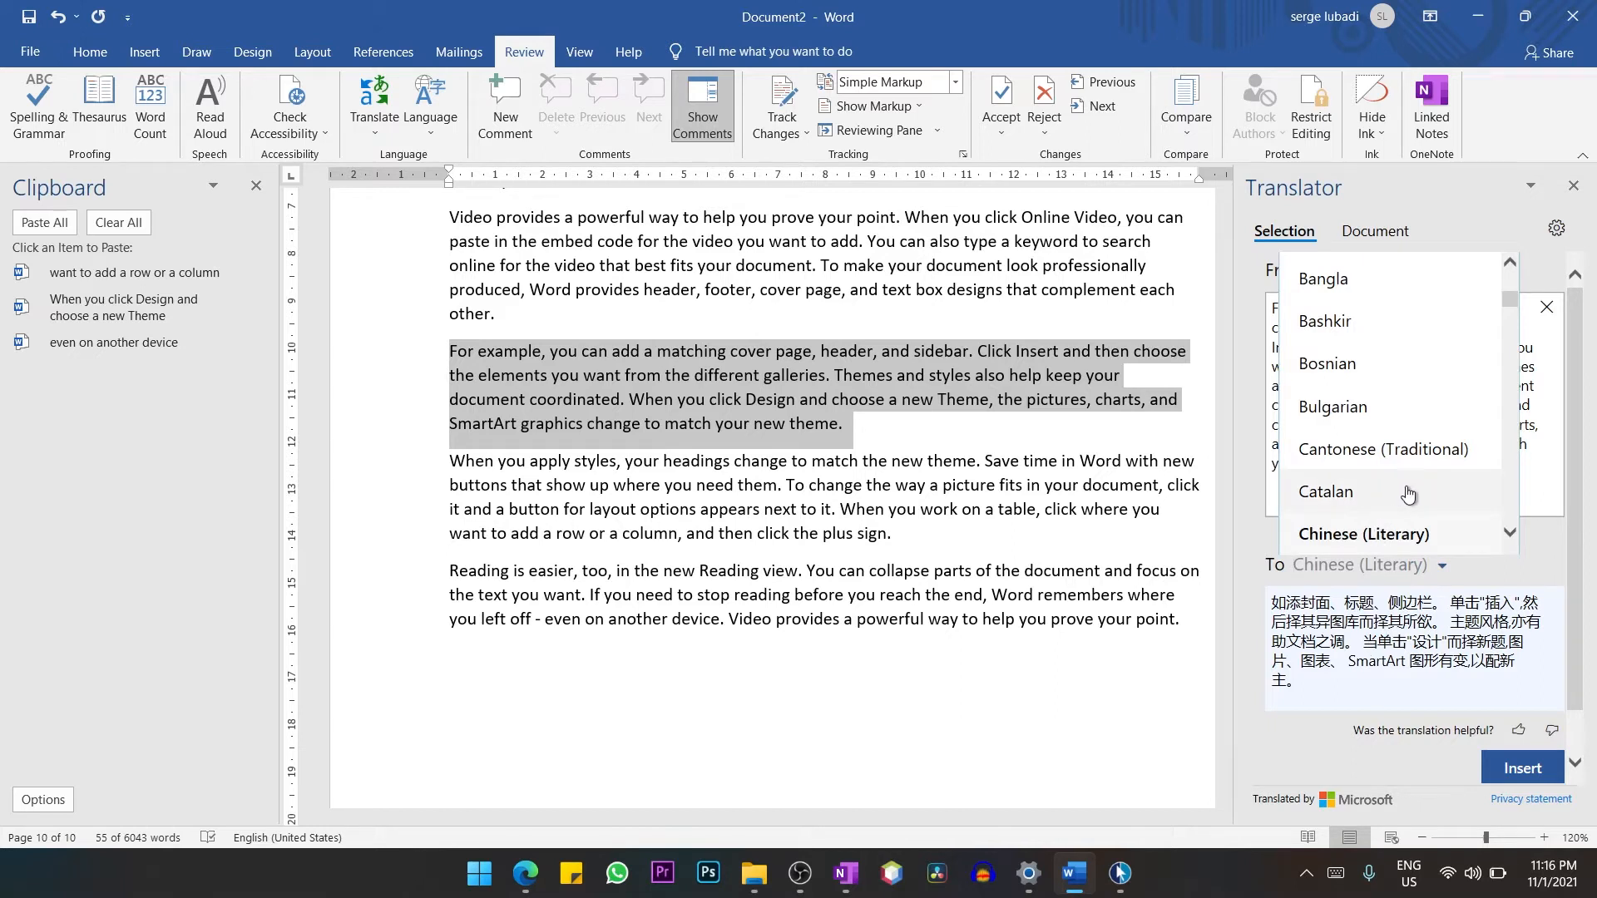
scroll(1408, 496, down, 3)
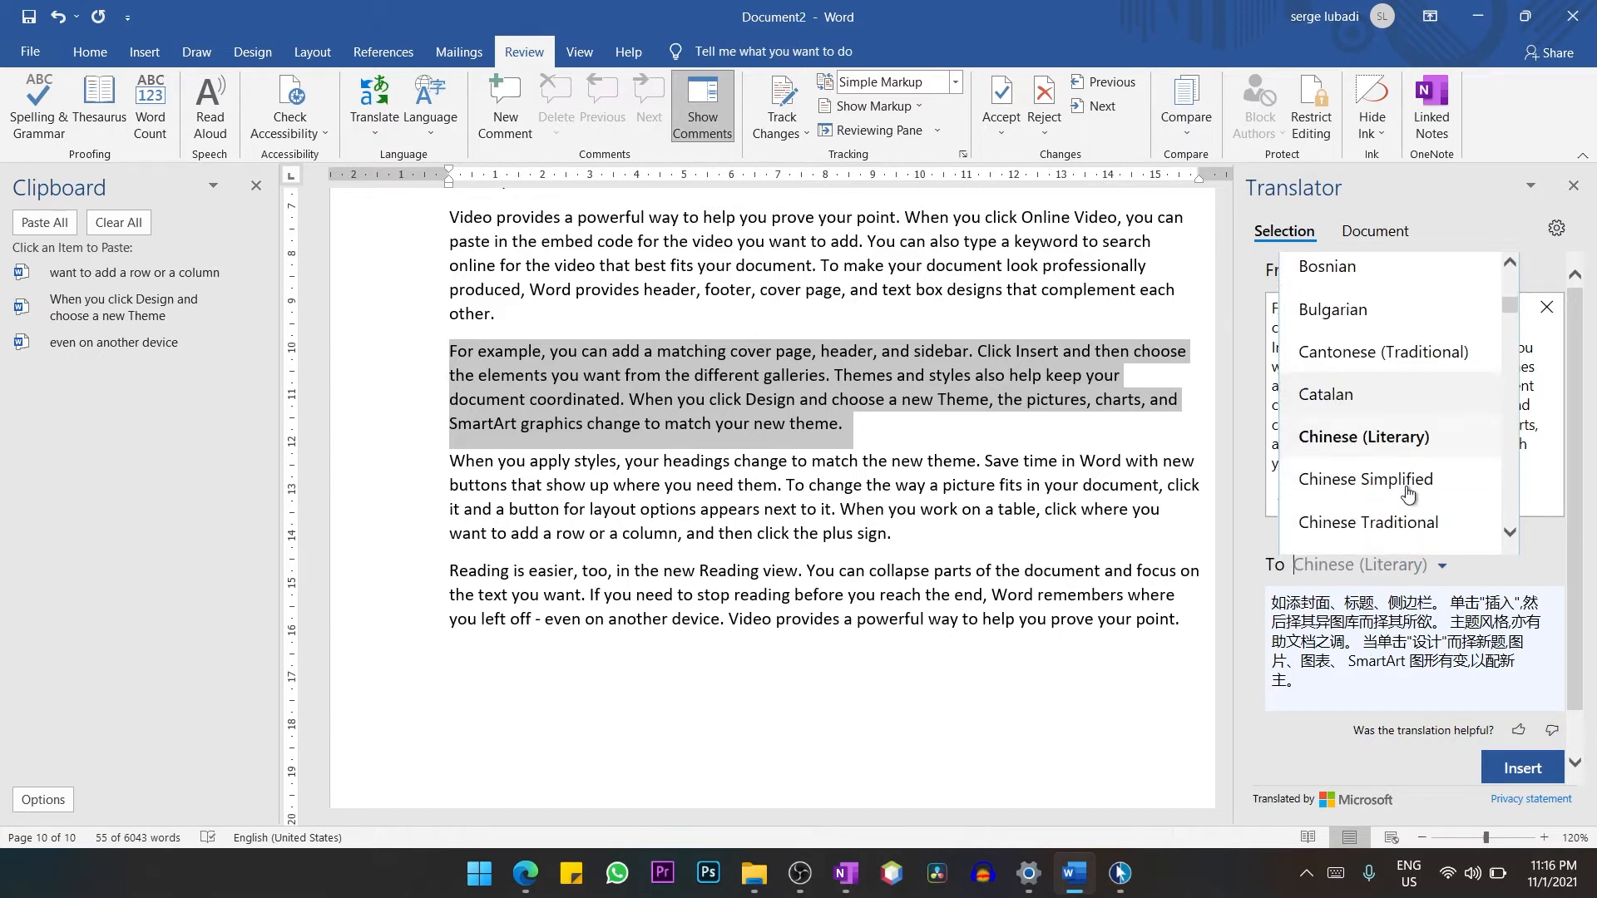
scroll(1408, 496, down, 4)
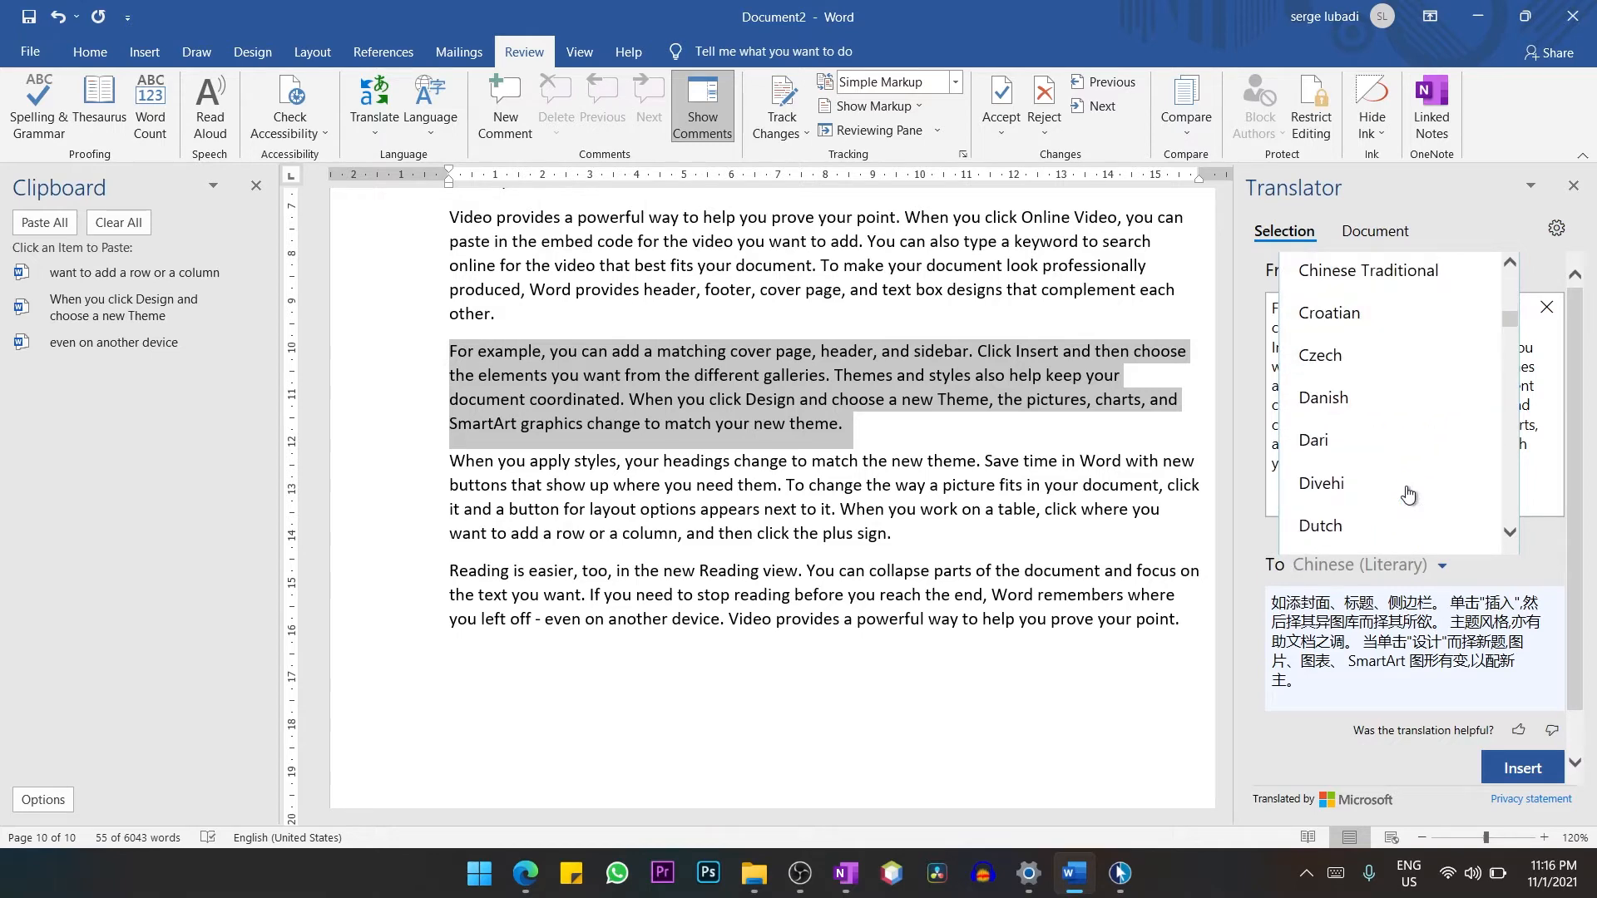
scroll(1408, 495, down, 5)
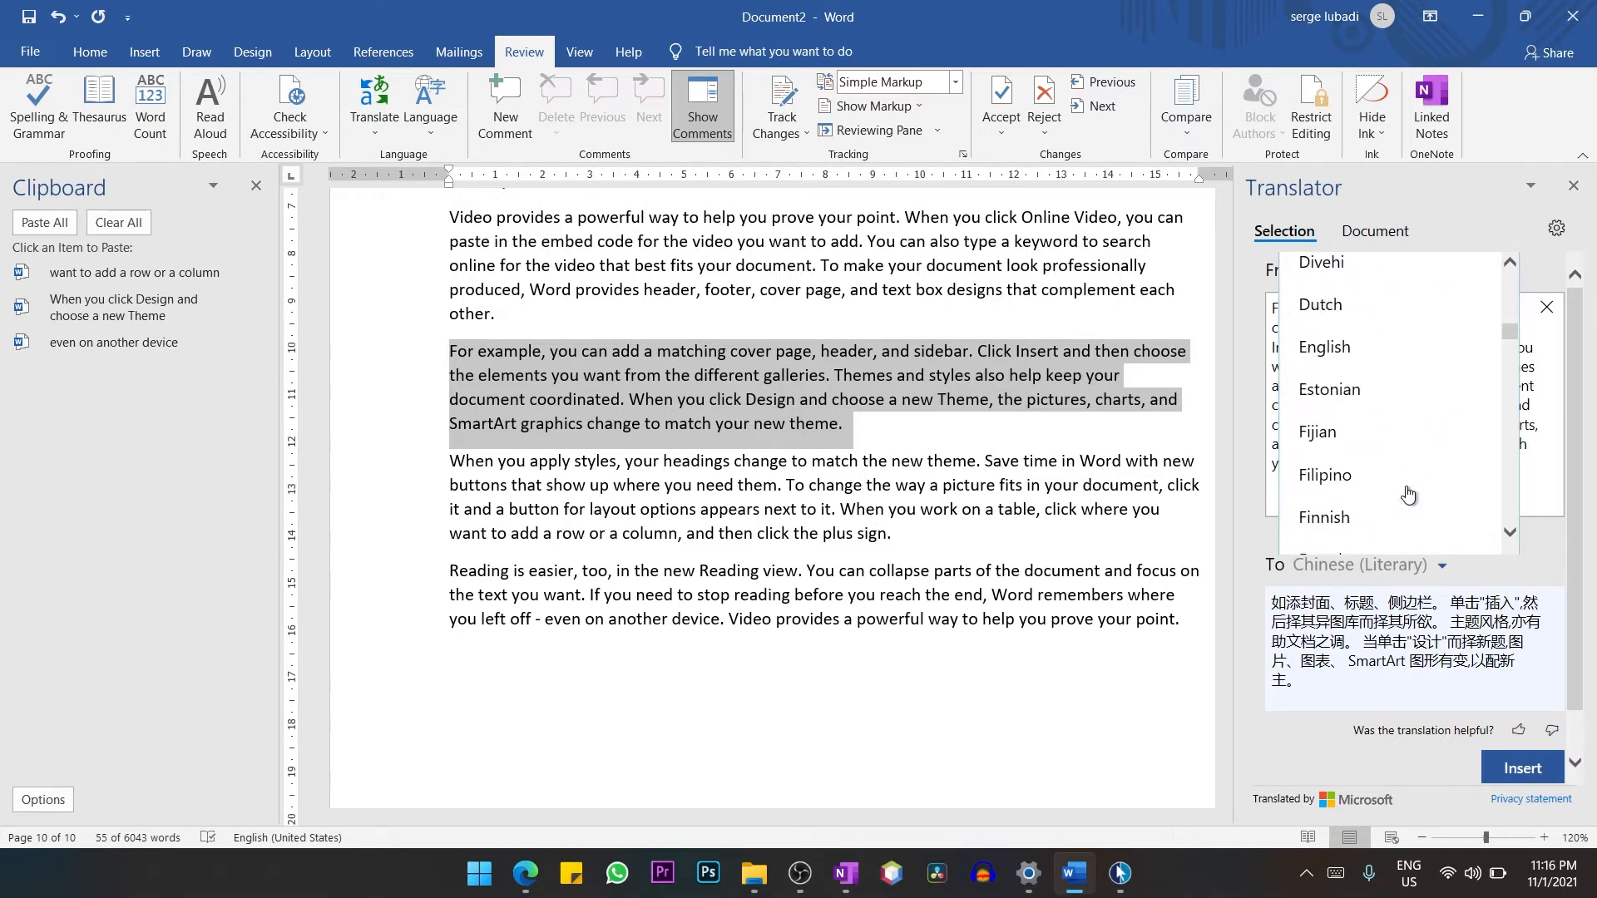
scroll(1408, 496, down, 3)
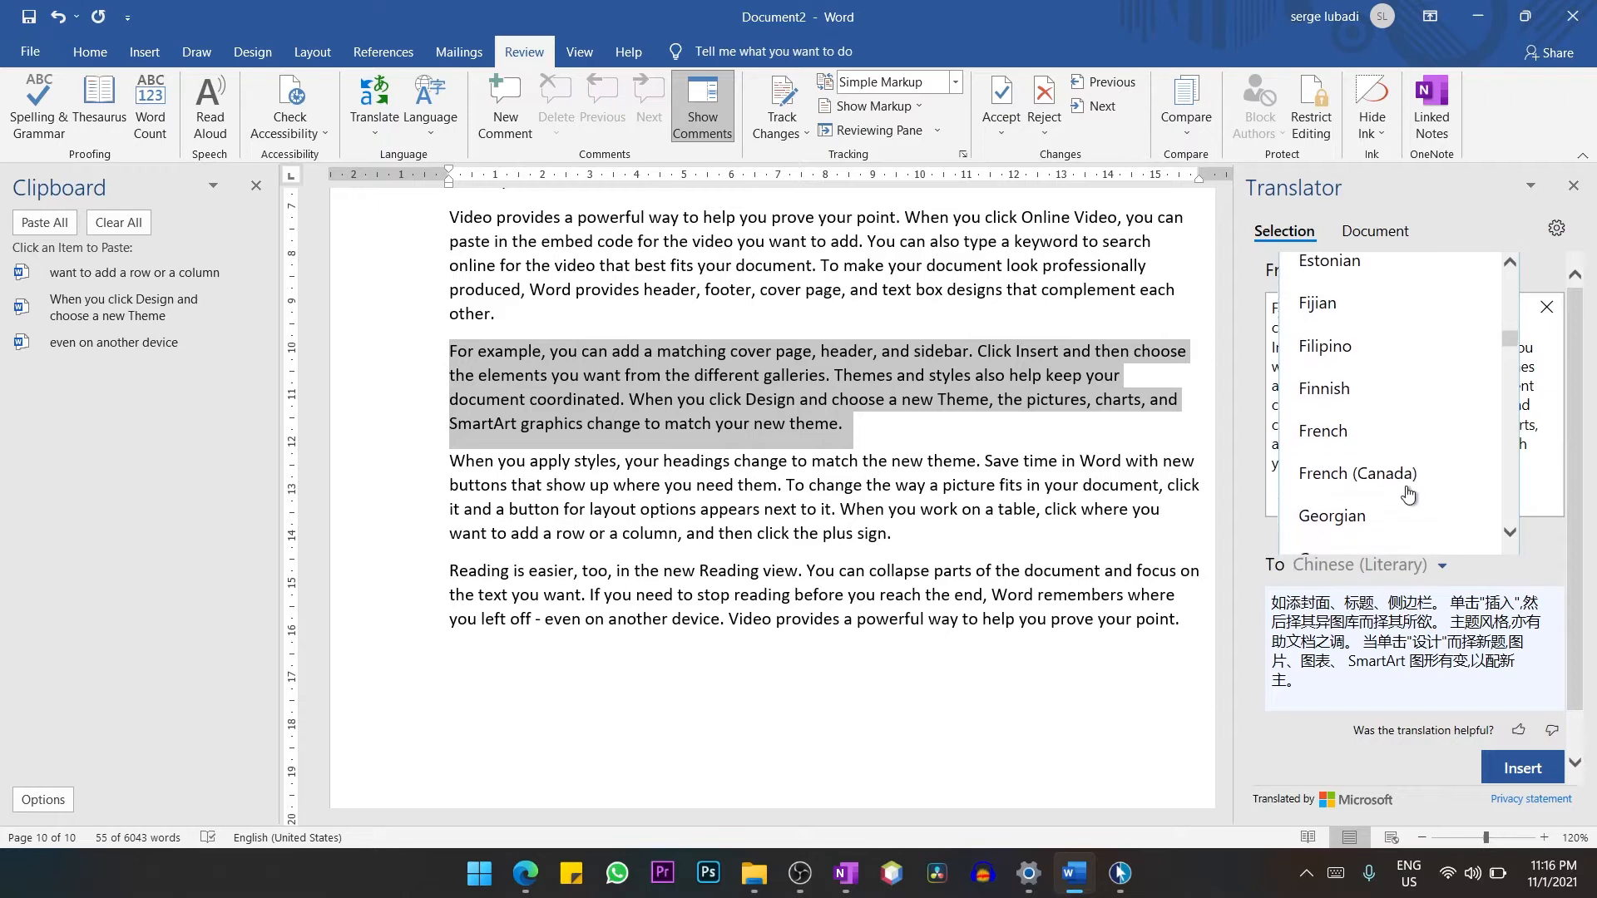
click(1326, 424)
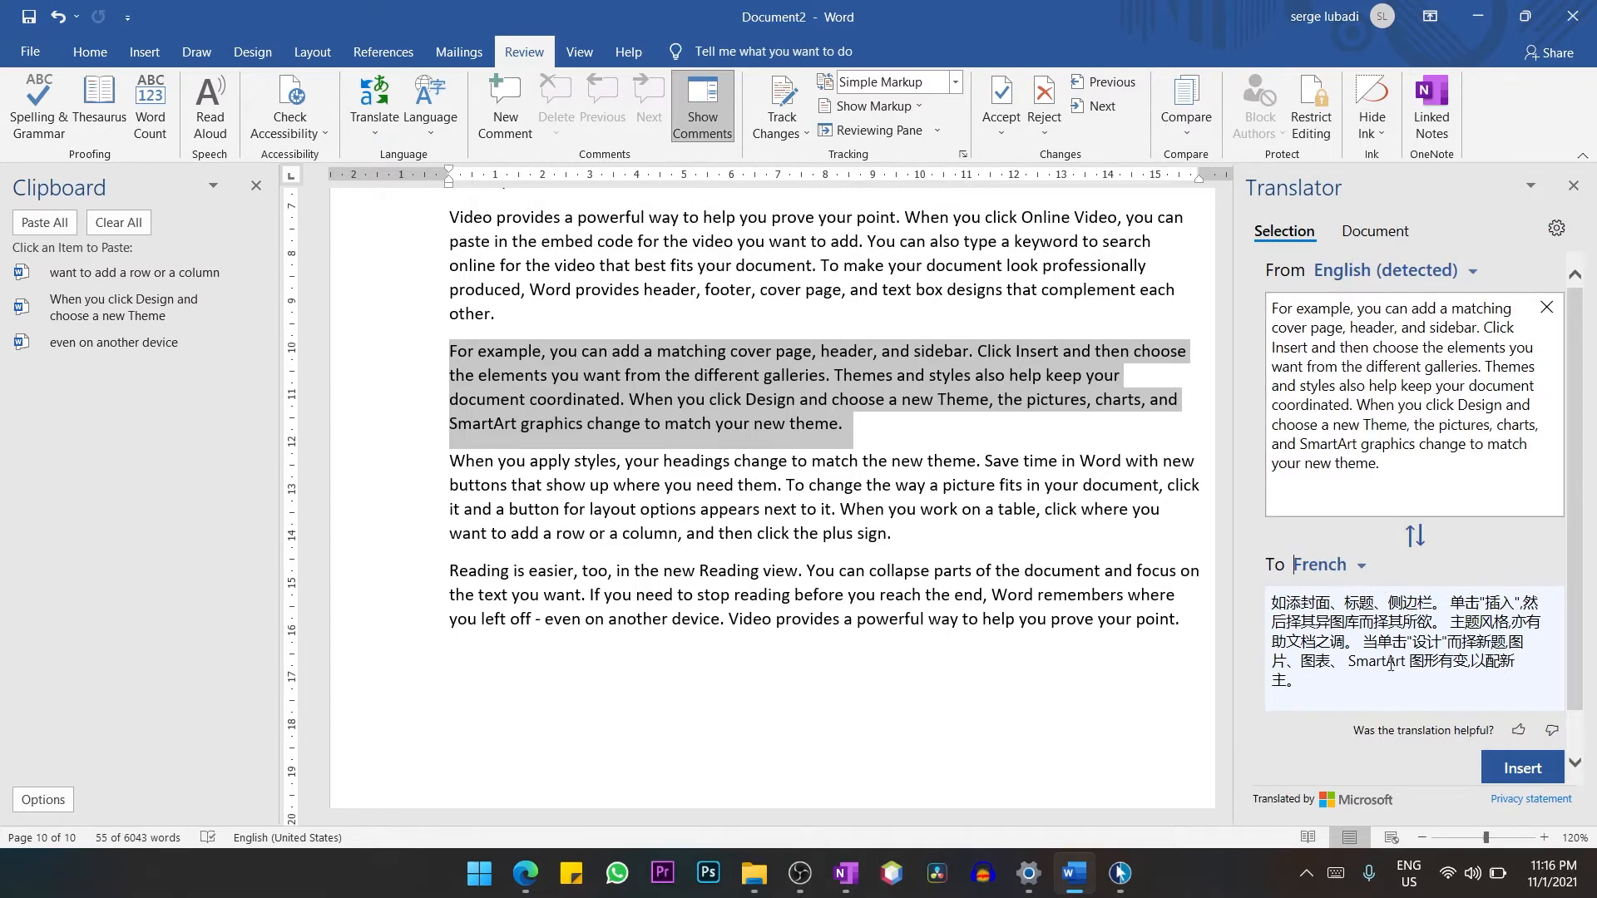
Insert the French translation inside parentheses on a new line below the "For example" paragraph and close the Translator.
scroll(1389, 664, down, 1)
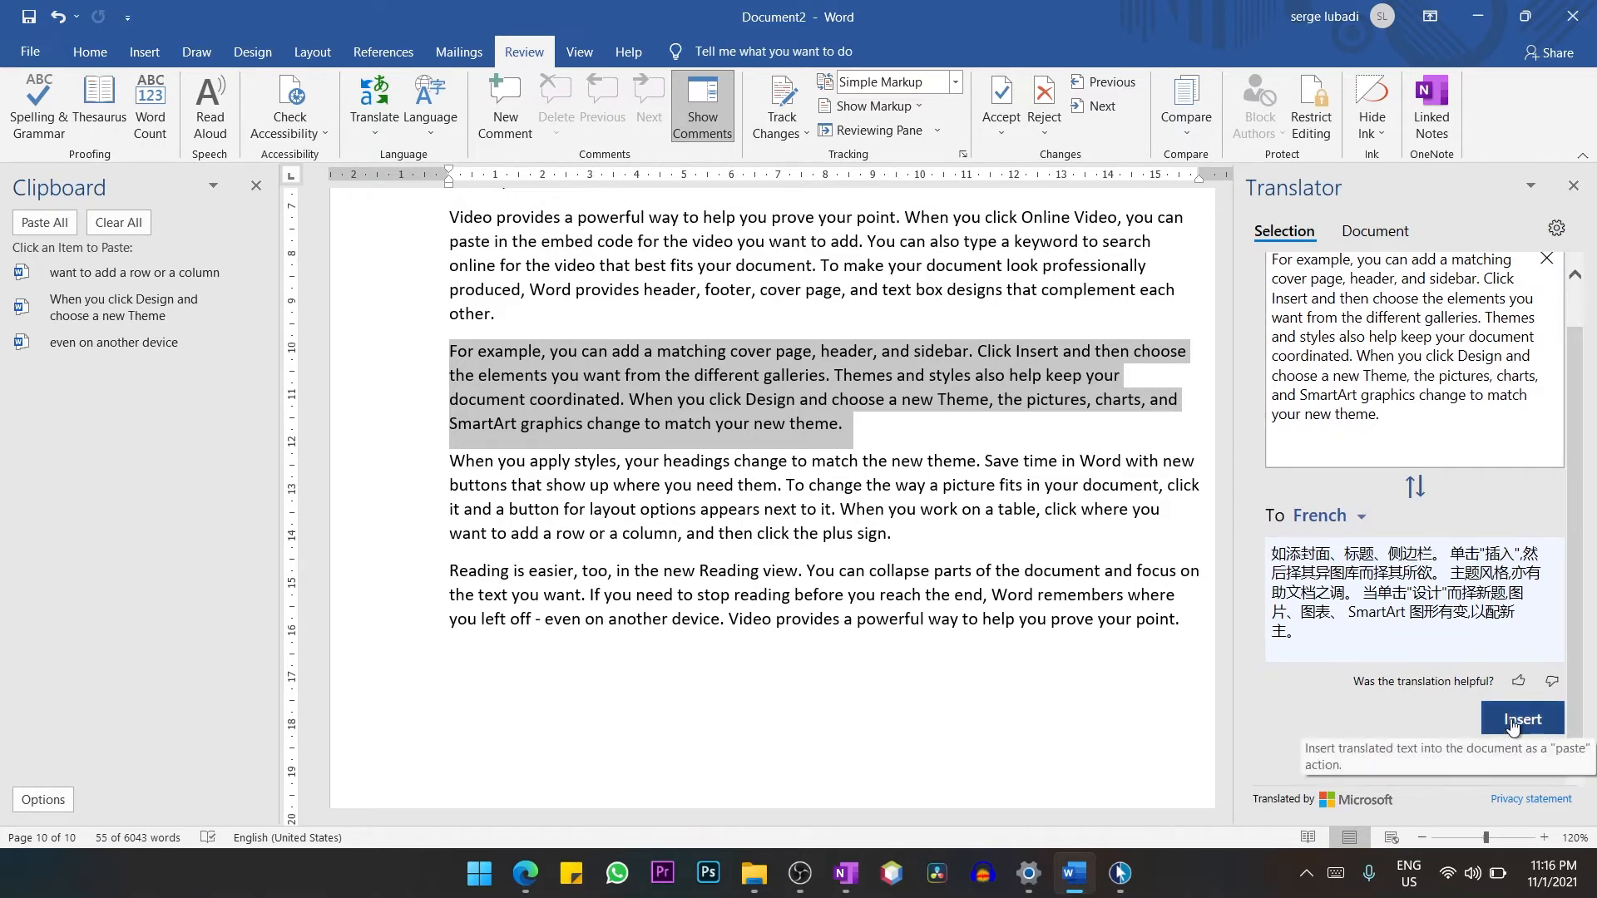
click(894, 427)
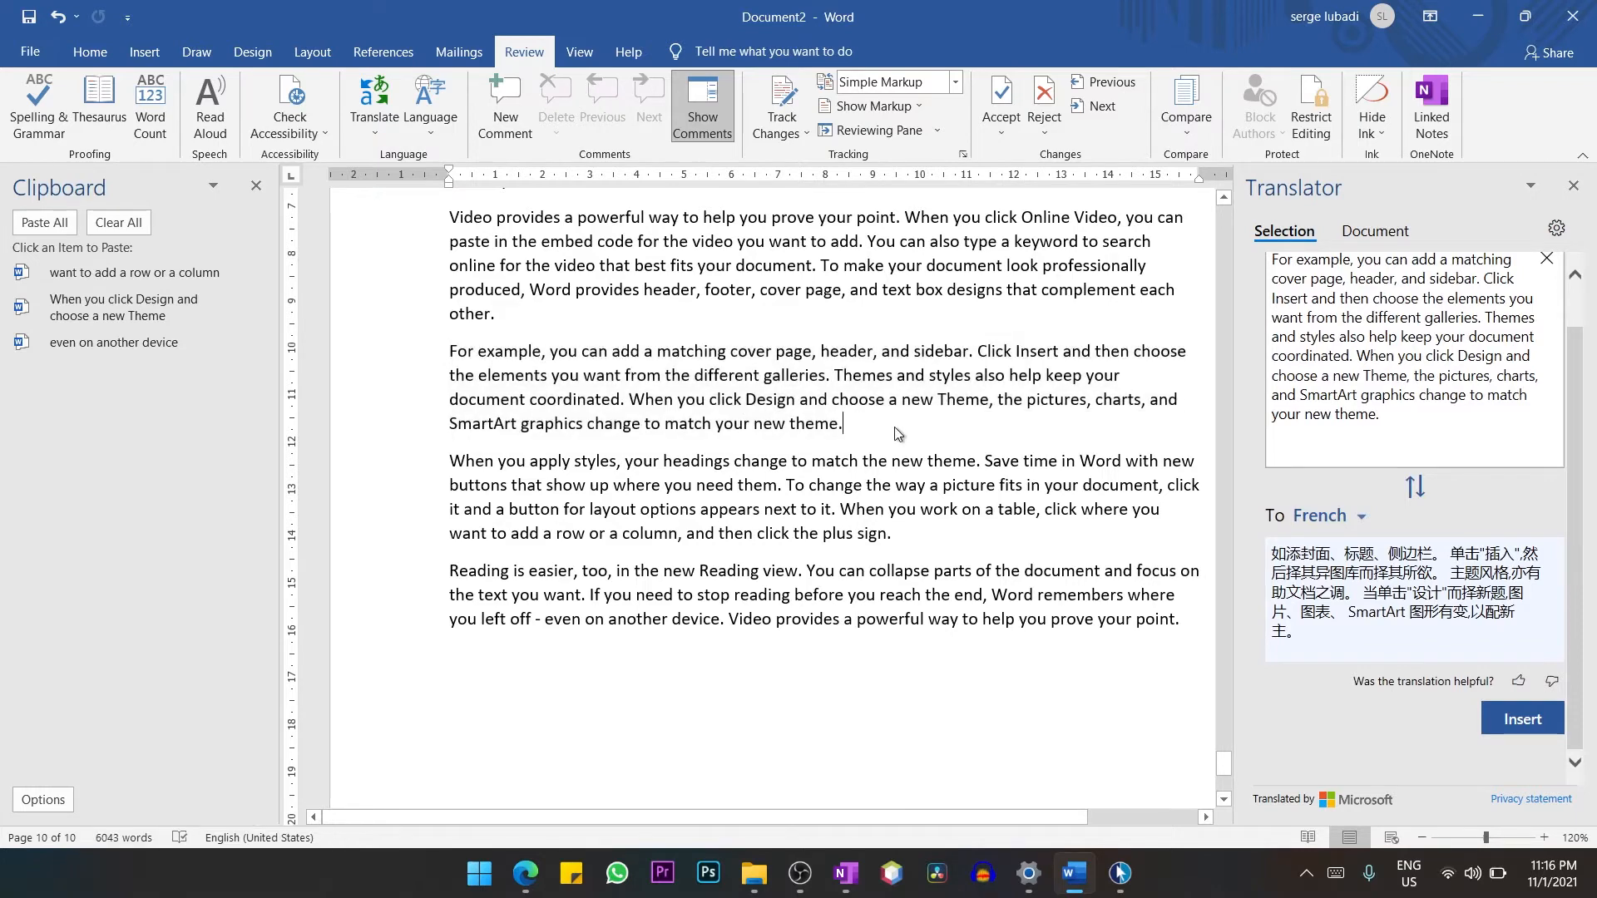
key(Return)
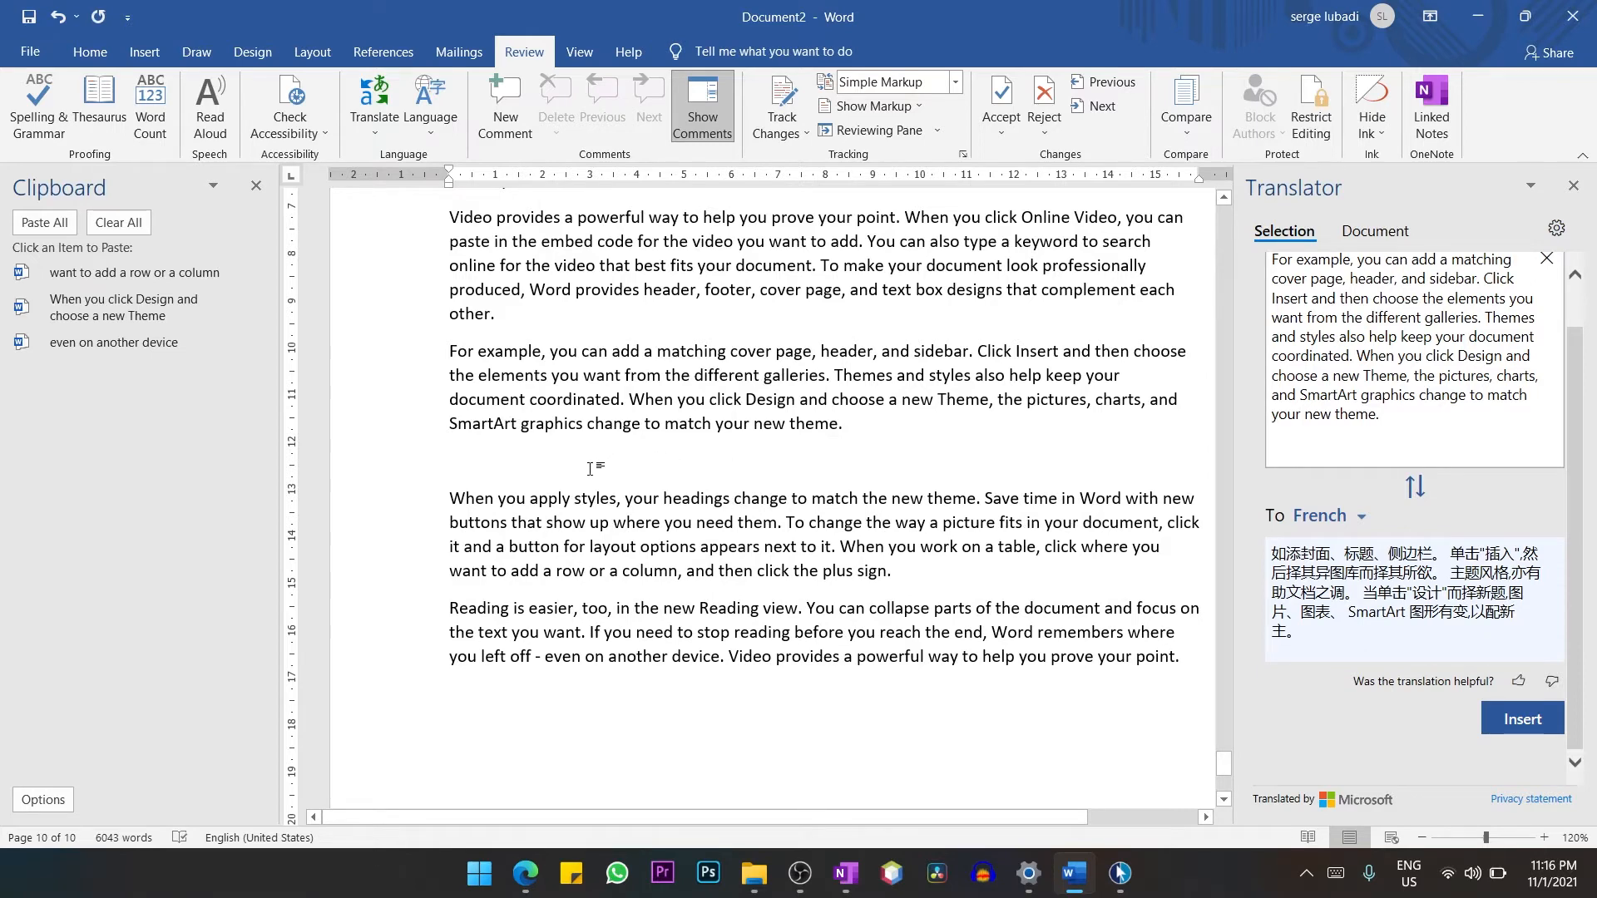
text(())
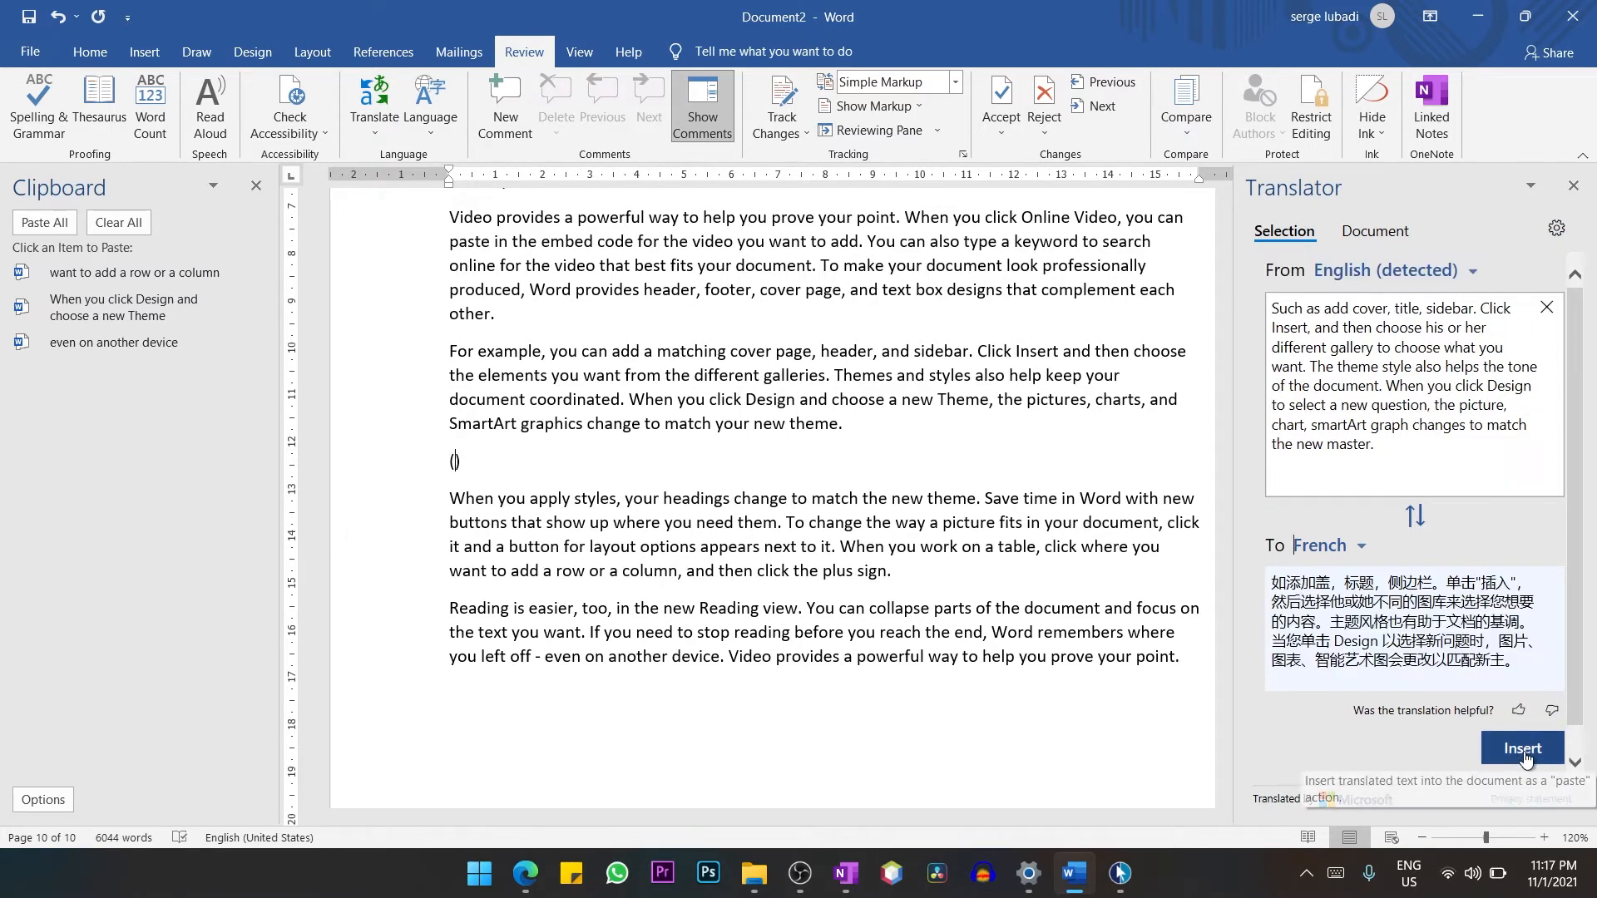
click(1526, 751)
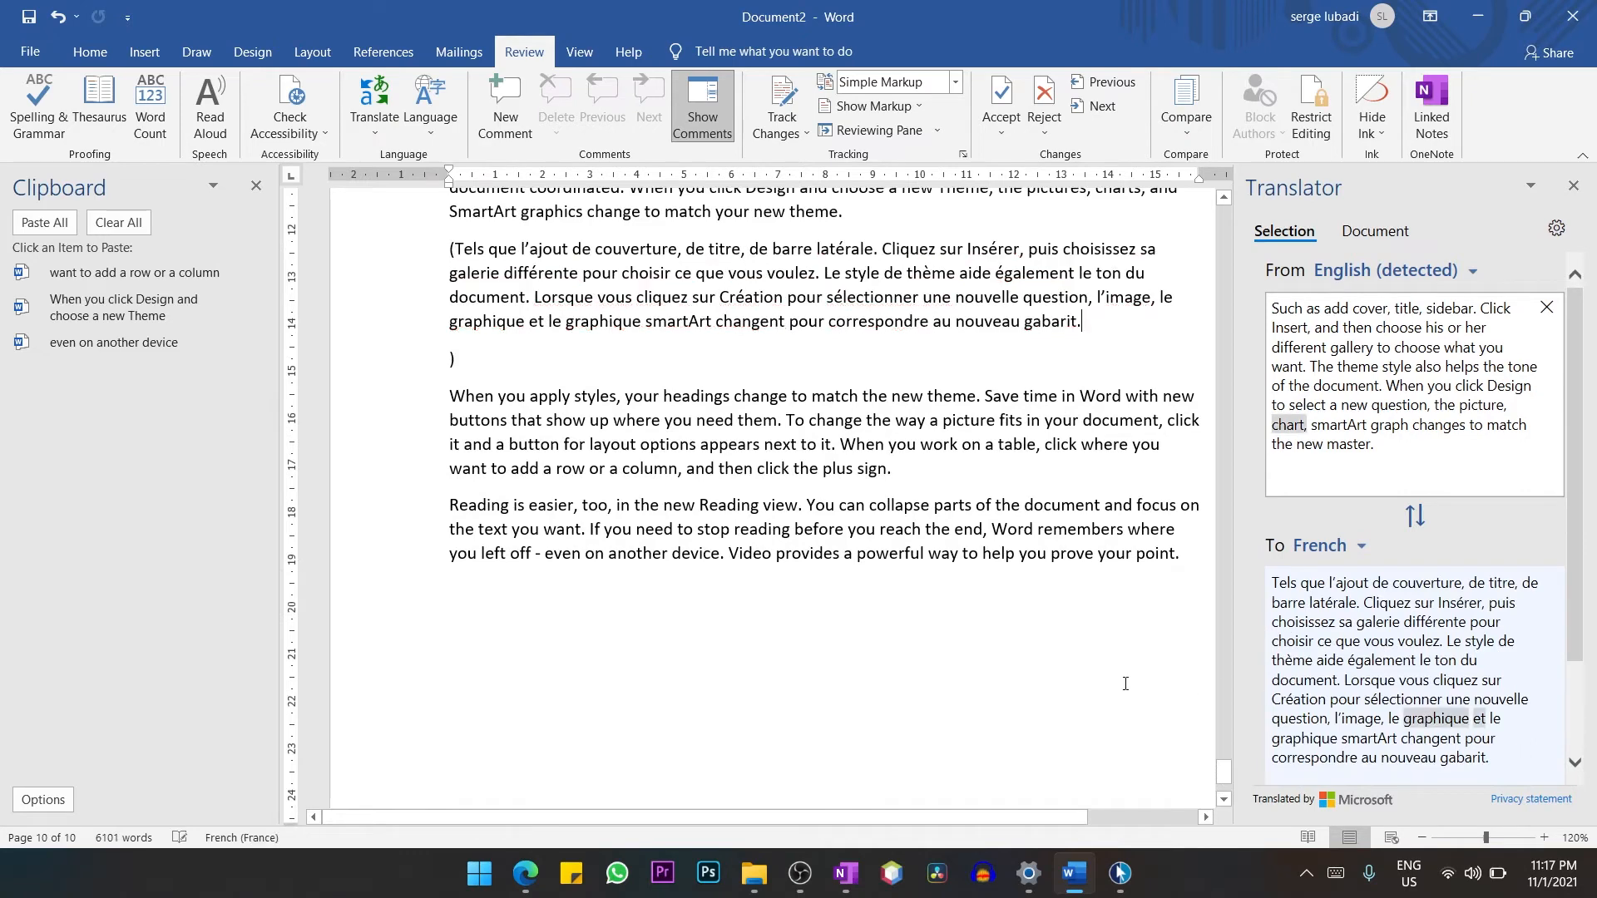
scroll(1126, 677, up, 2)
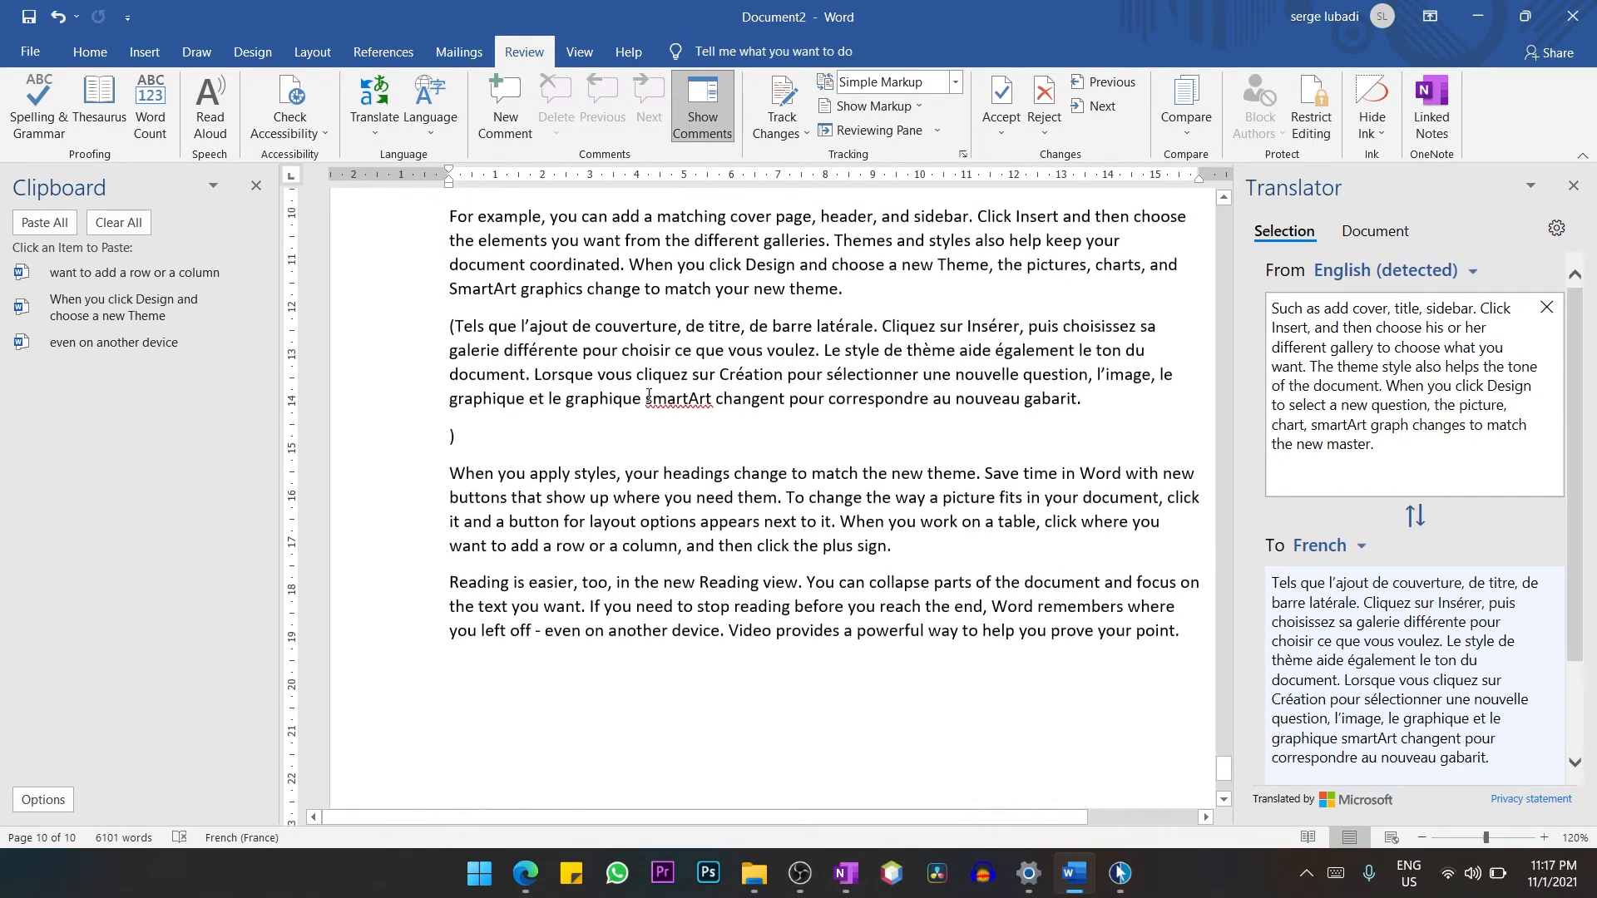
scroll(832, 375, up, 1)
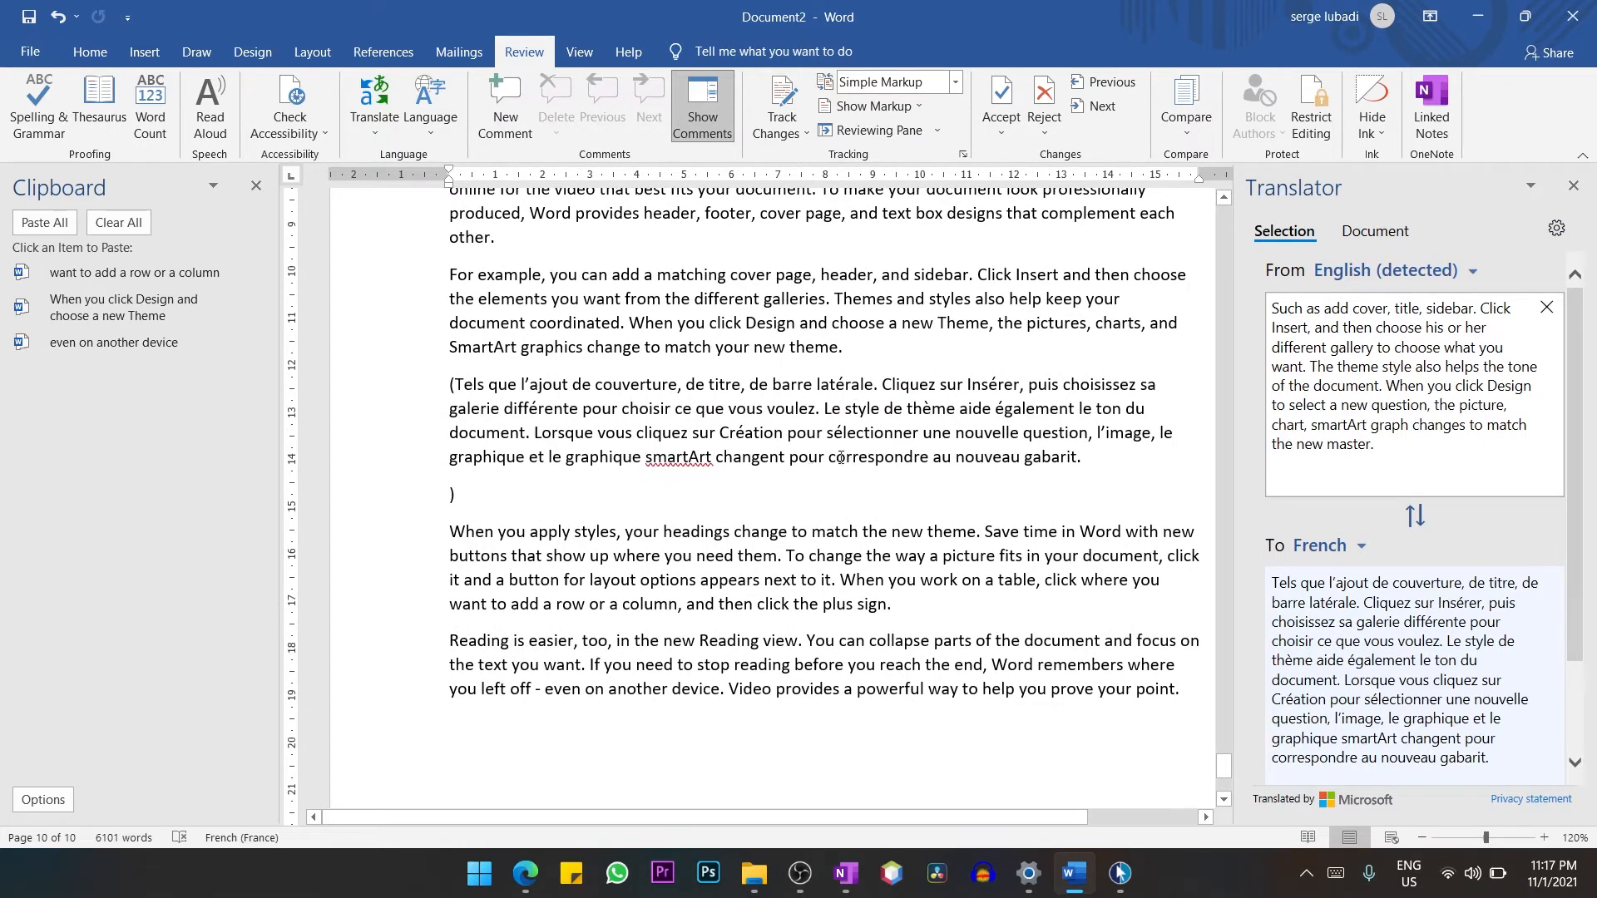
click(1572, 184)
scroll(694, 480, down, 1)
scroll(707, 490, up, 1)
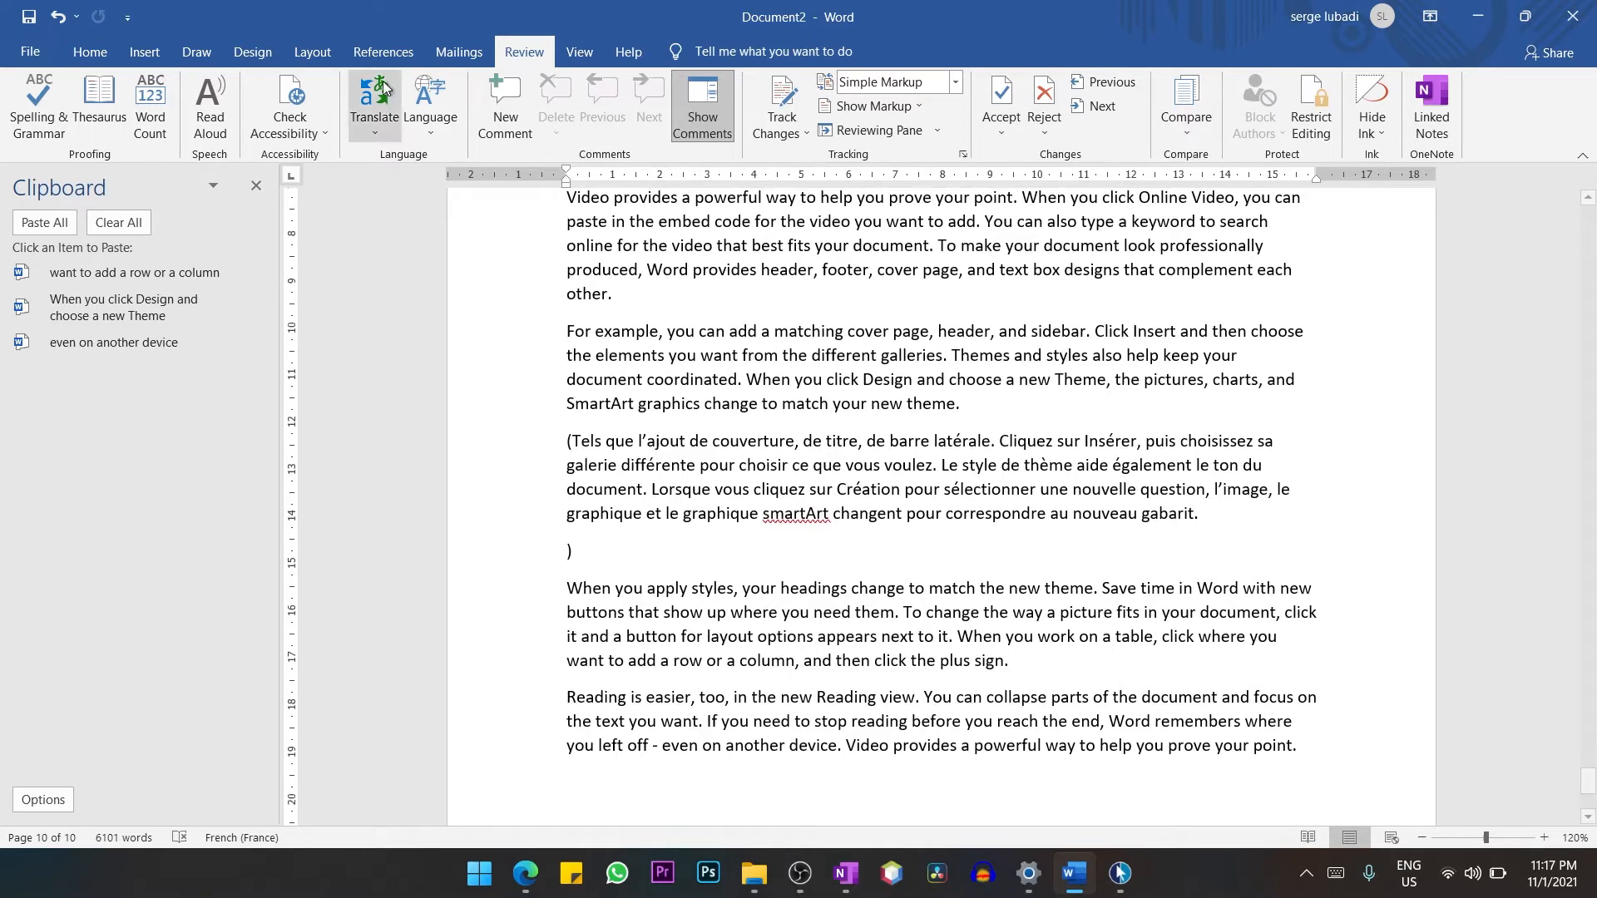
Create a translated copy of the whole document in French and look through the result.
click(383, 133)
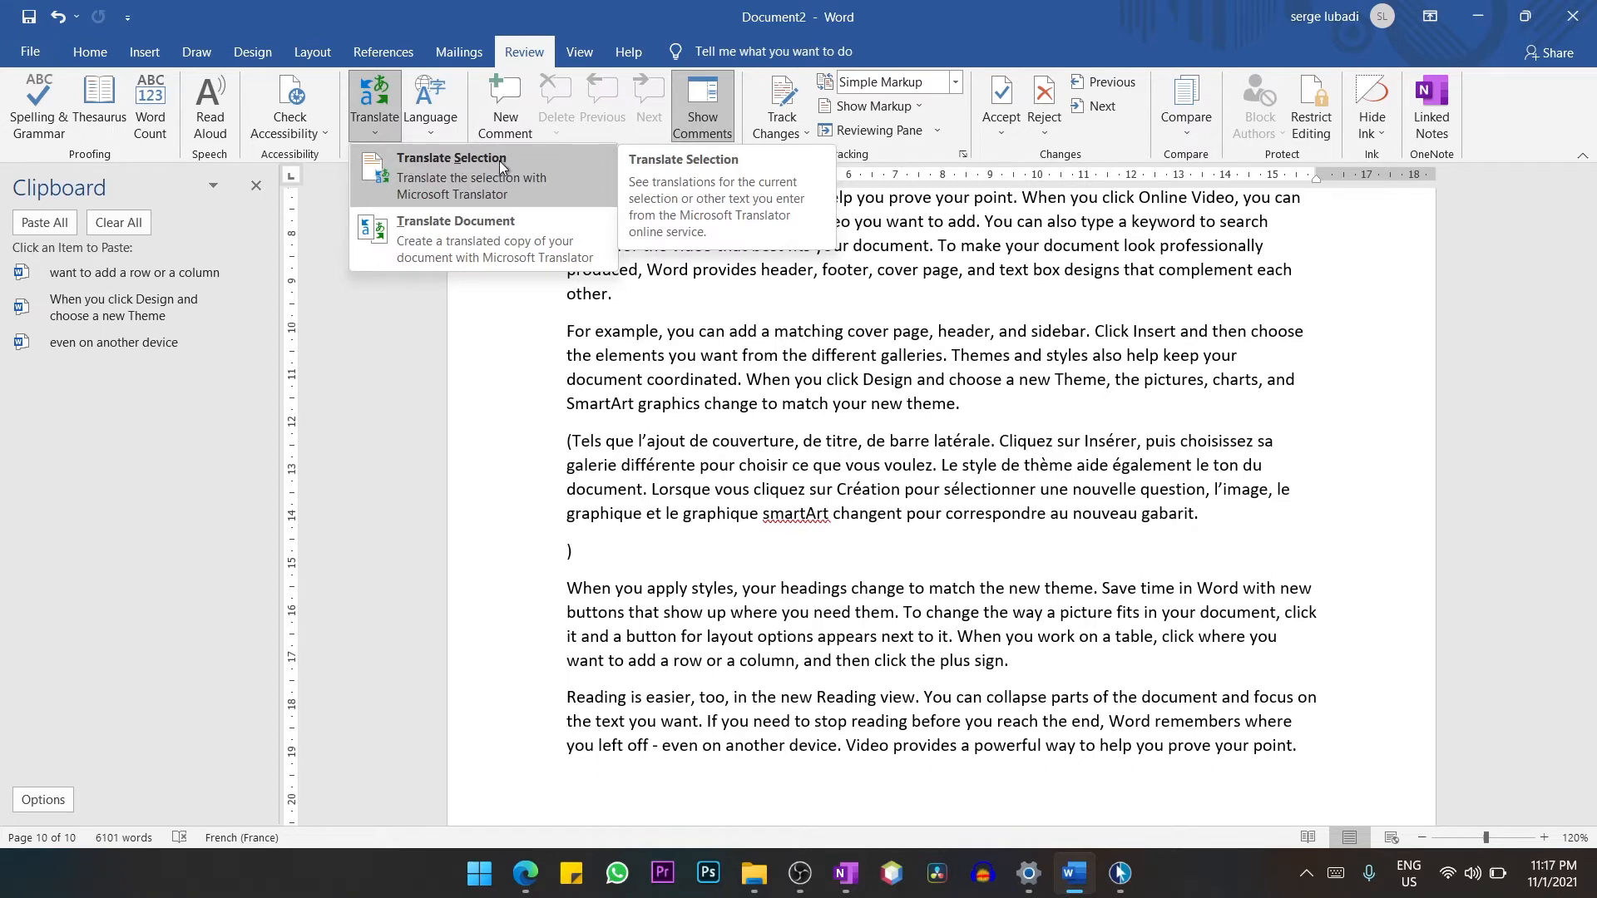
click(444, 240)
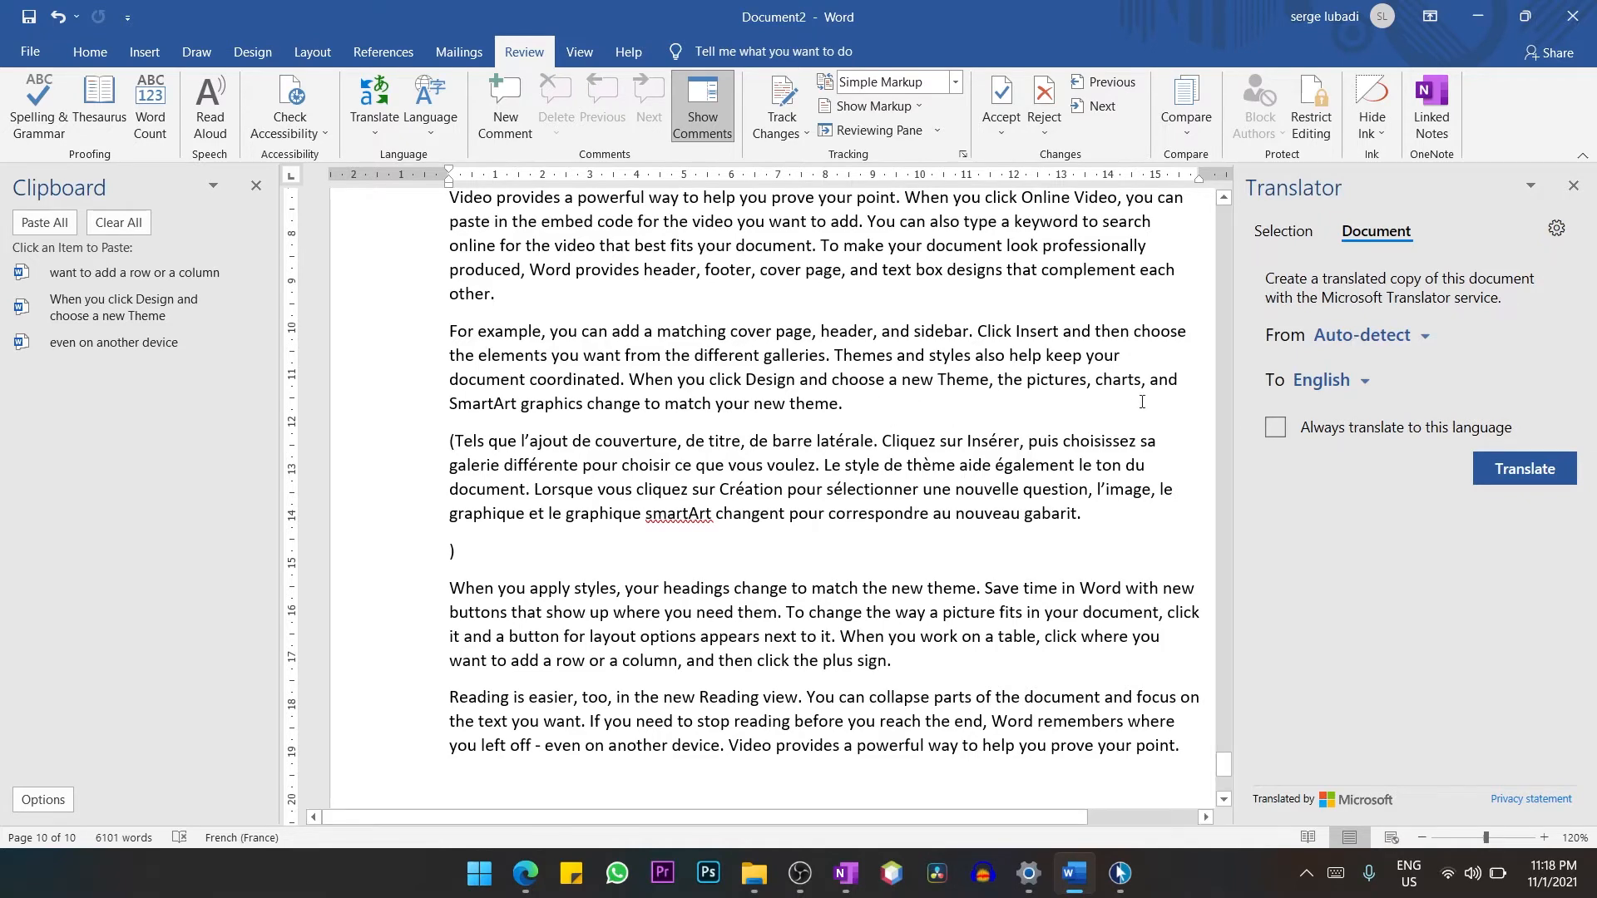
click(1322, 381)
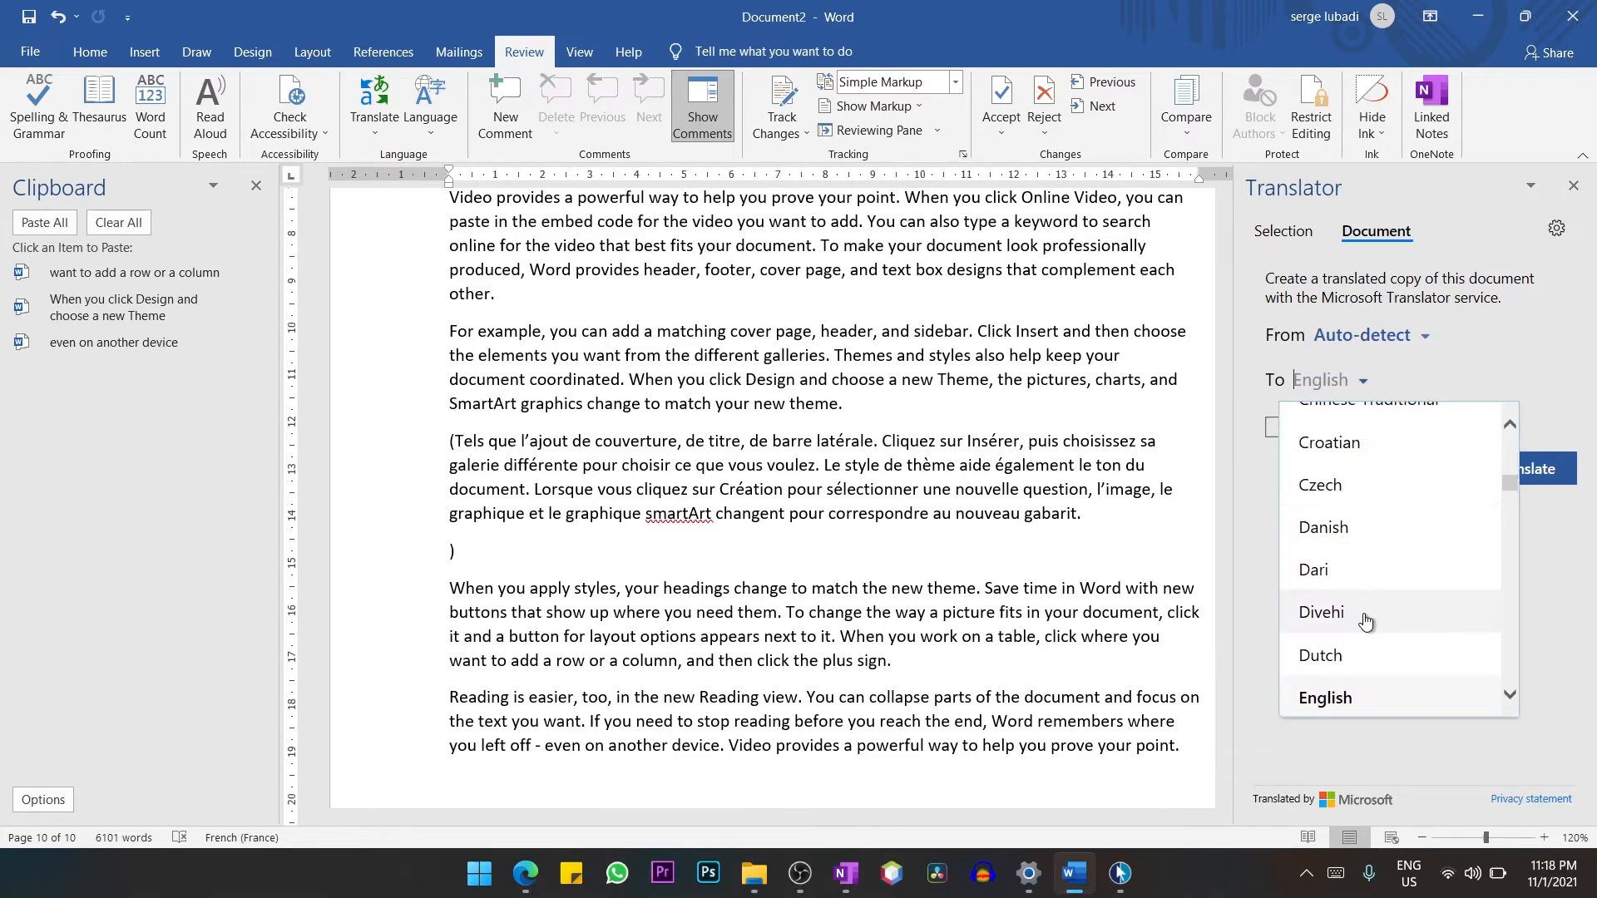
scroll(1365, 620, down, 3)
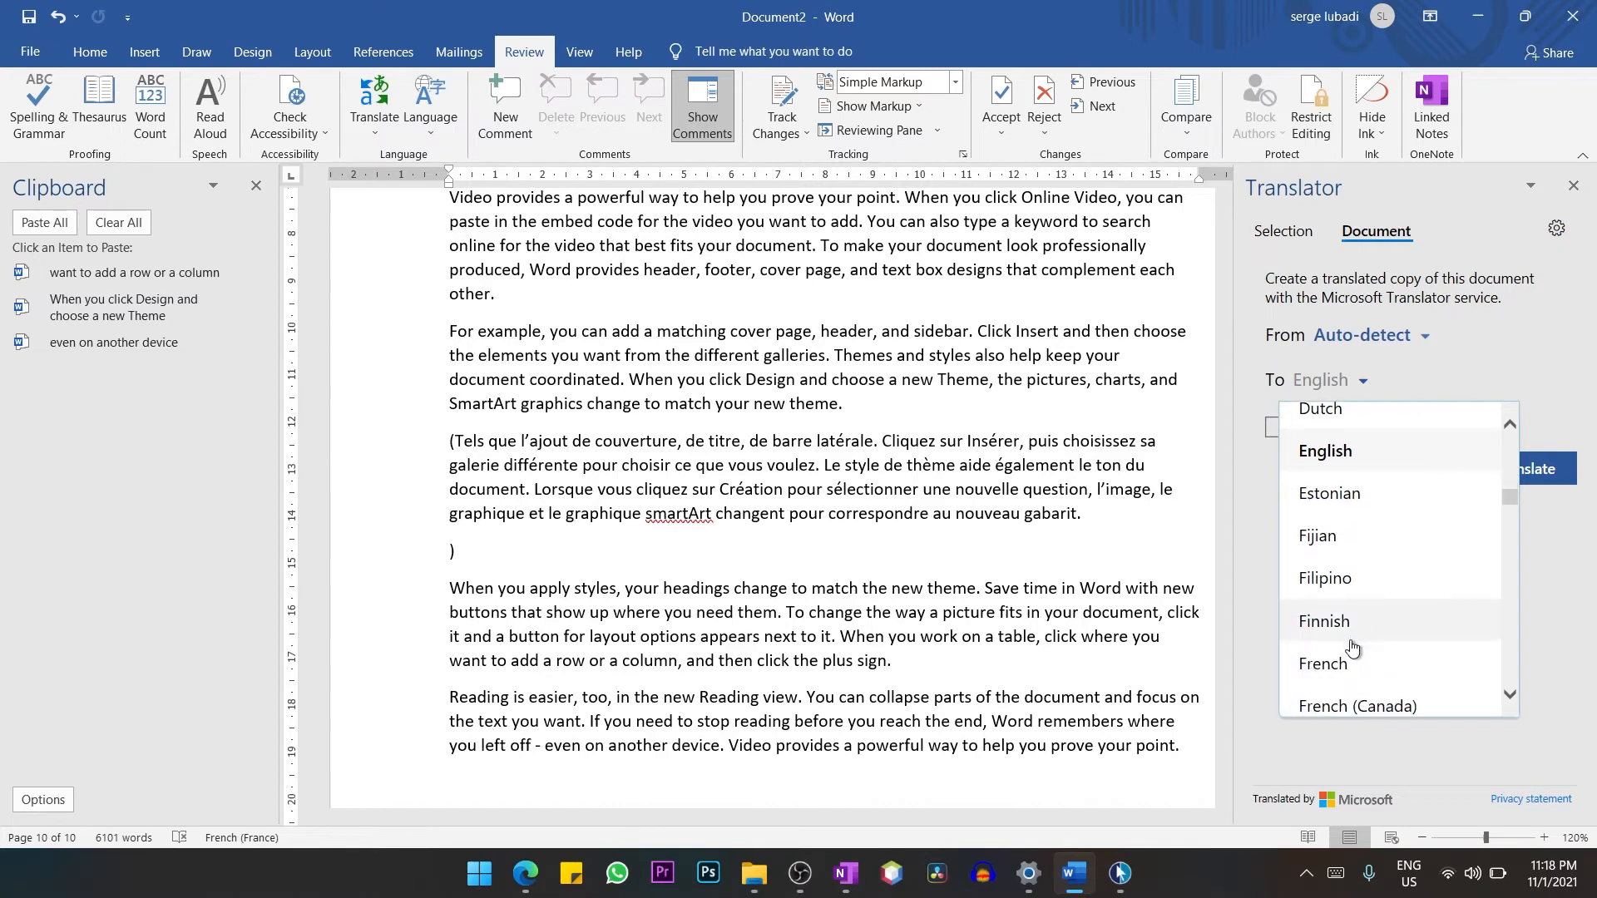
click(1326, 663)
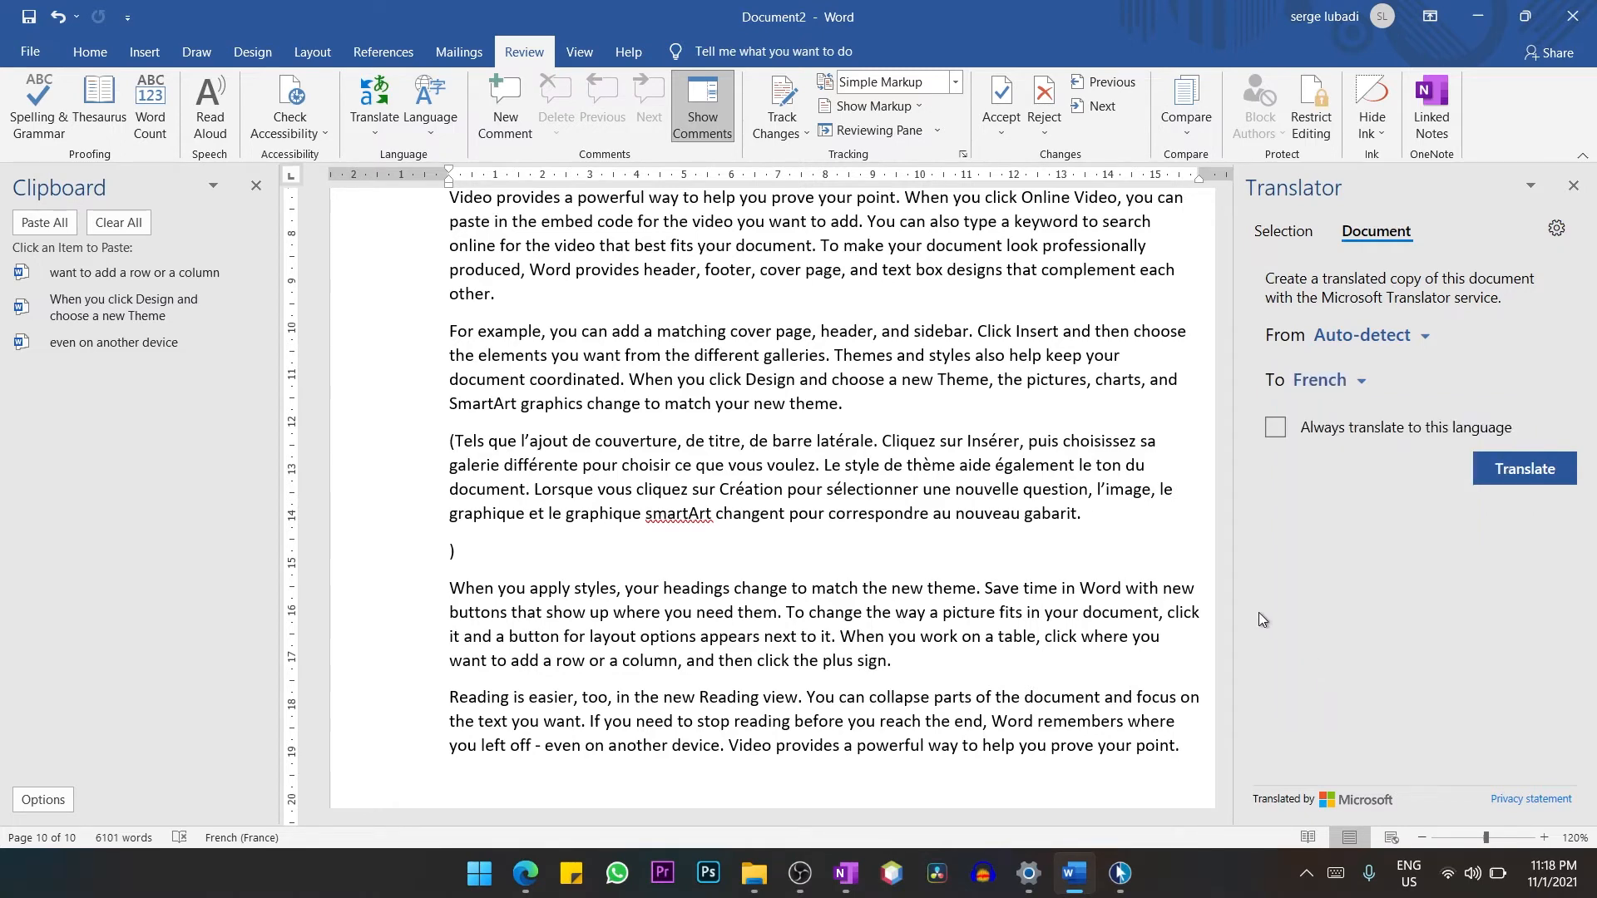
click(1521, 466)
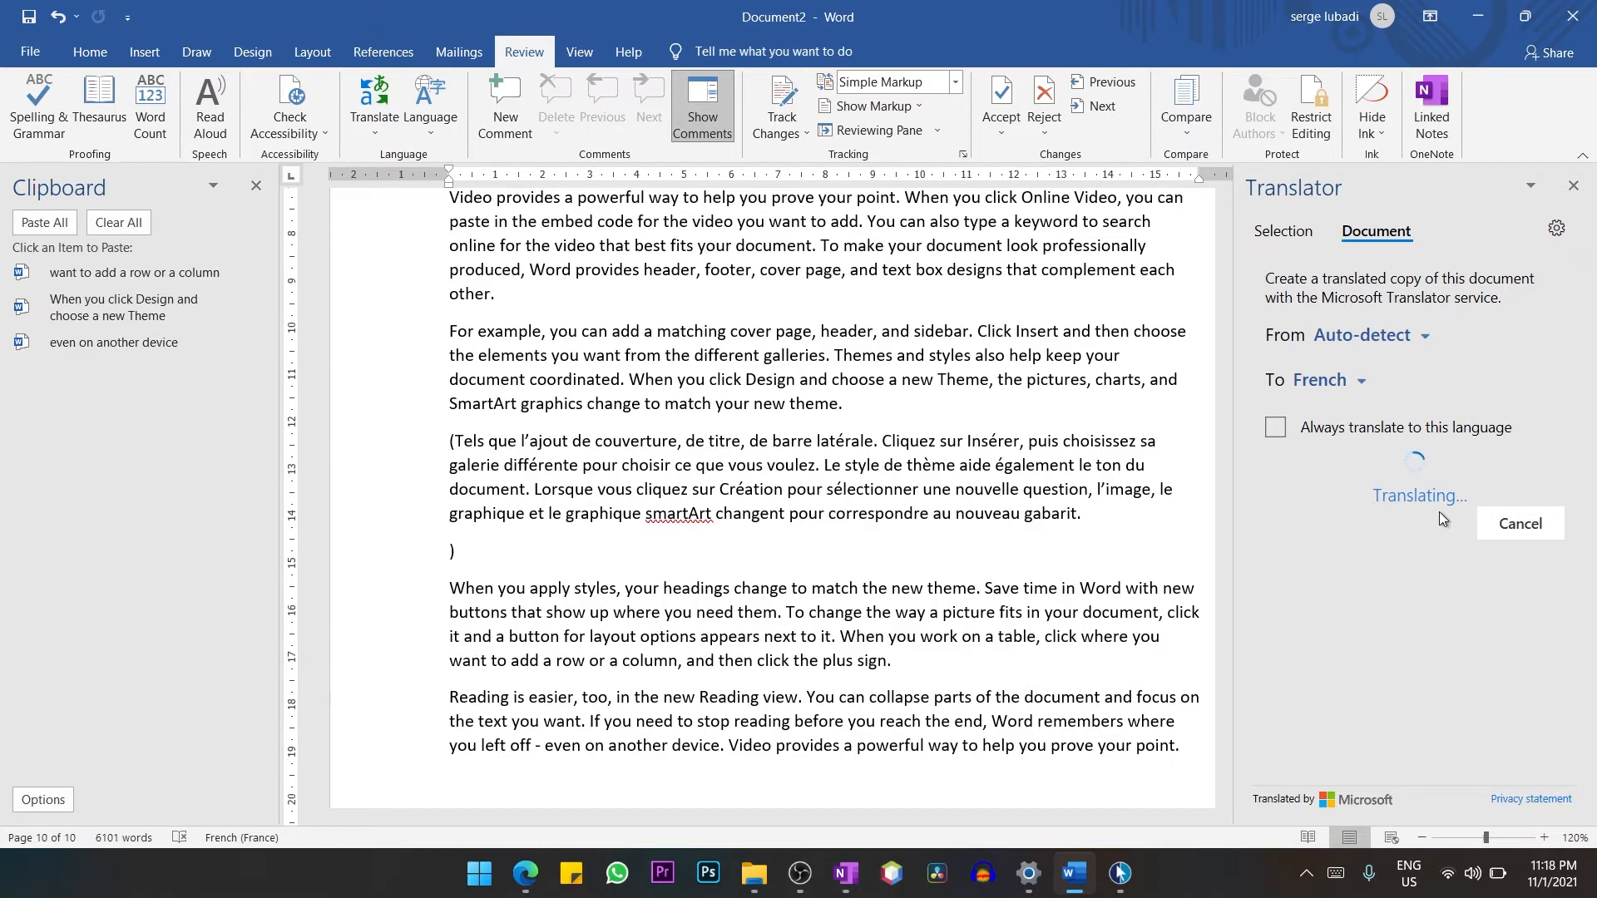
scroll(1441, 513, down, 7)
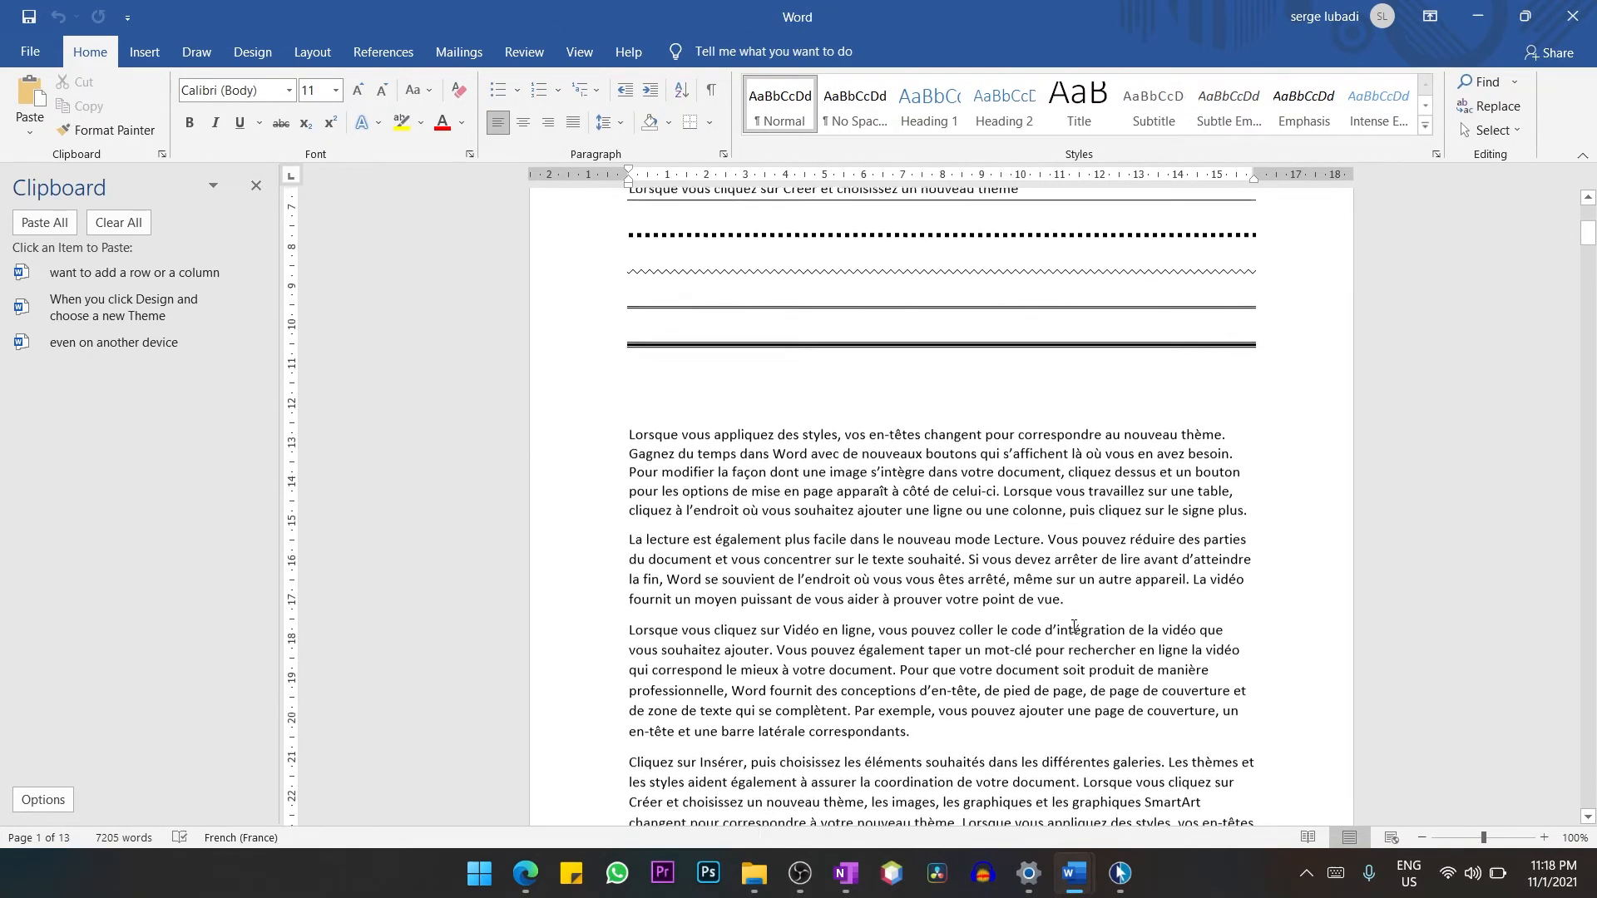
scroll(1074, 626, down, 2)
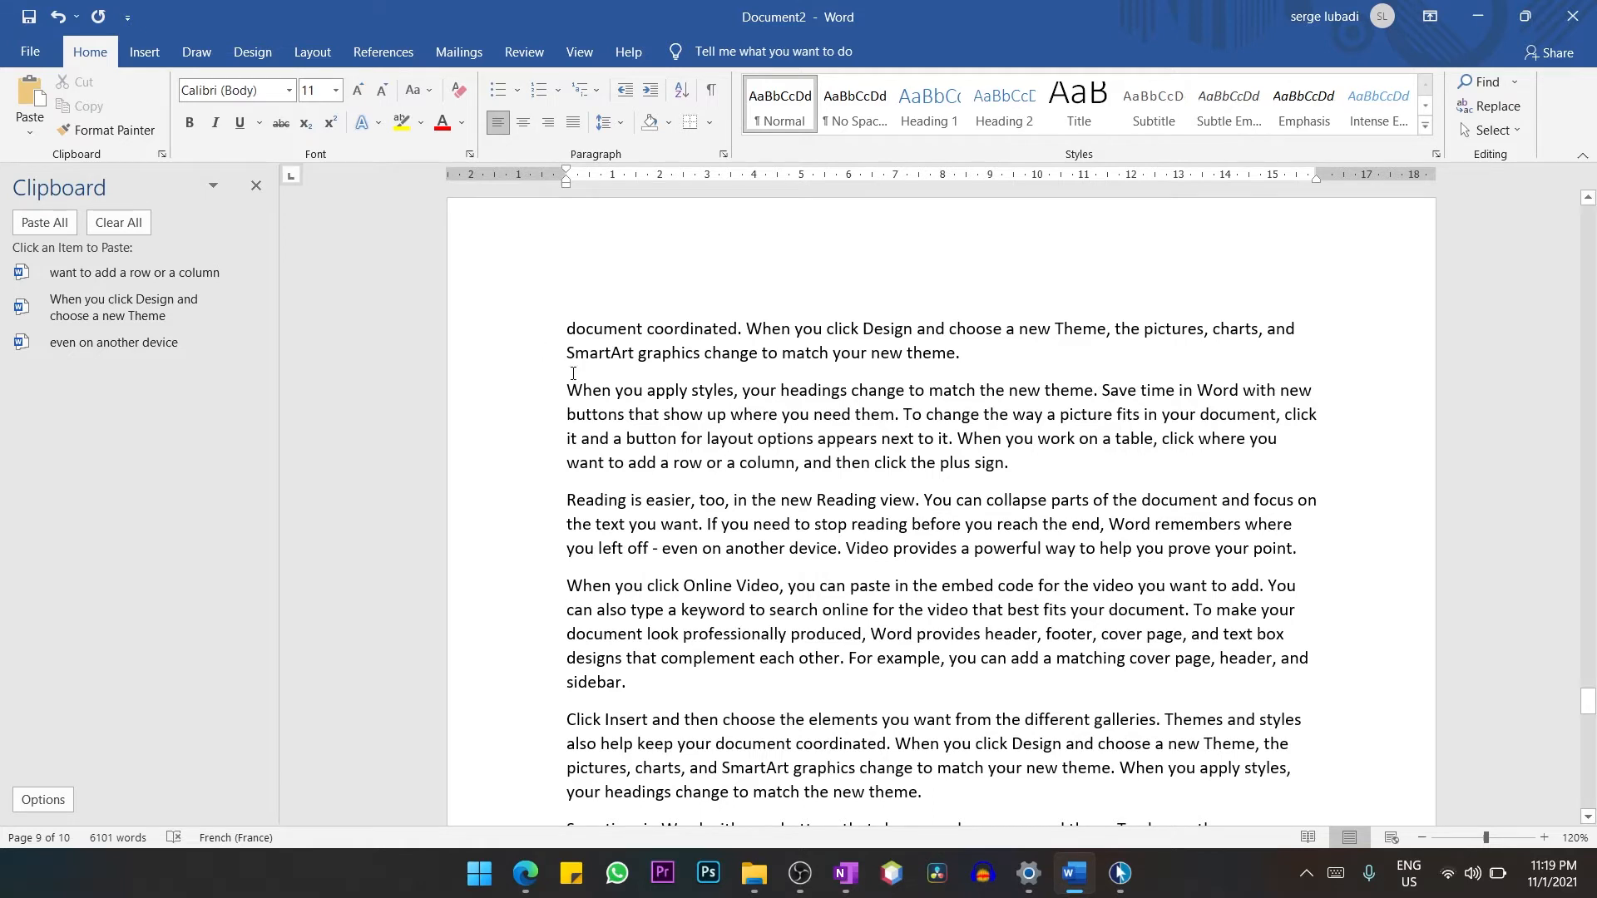
Choose Bahnschrift SemiBold SemiConden at size 26 with a thick underline in the font settings.
click(471, 153)
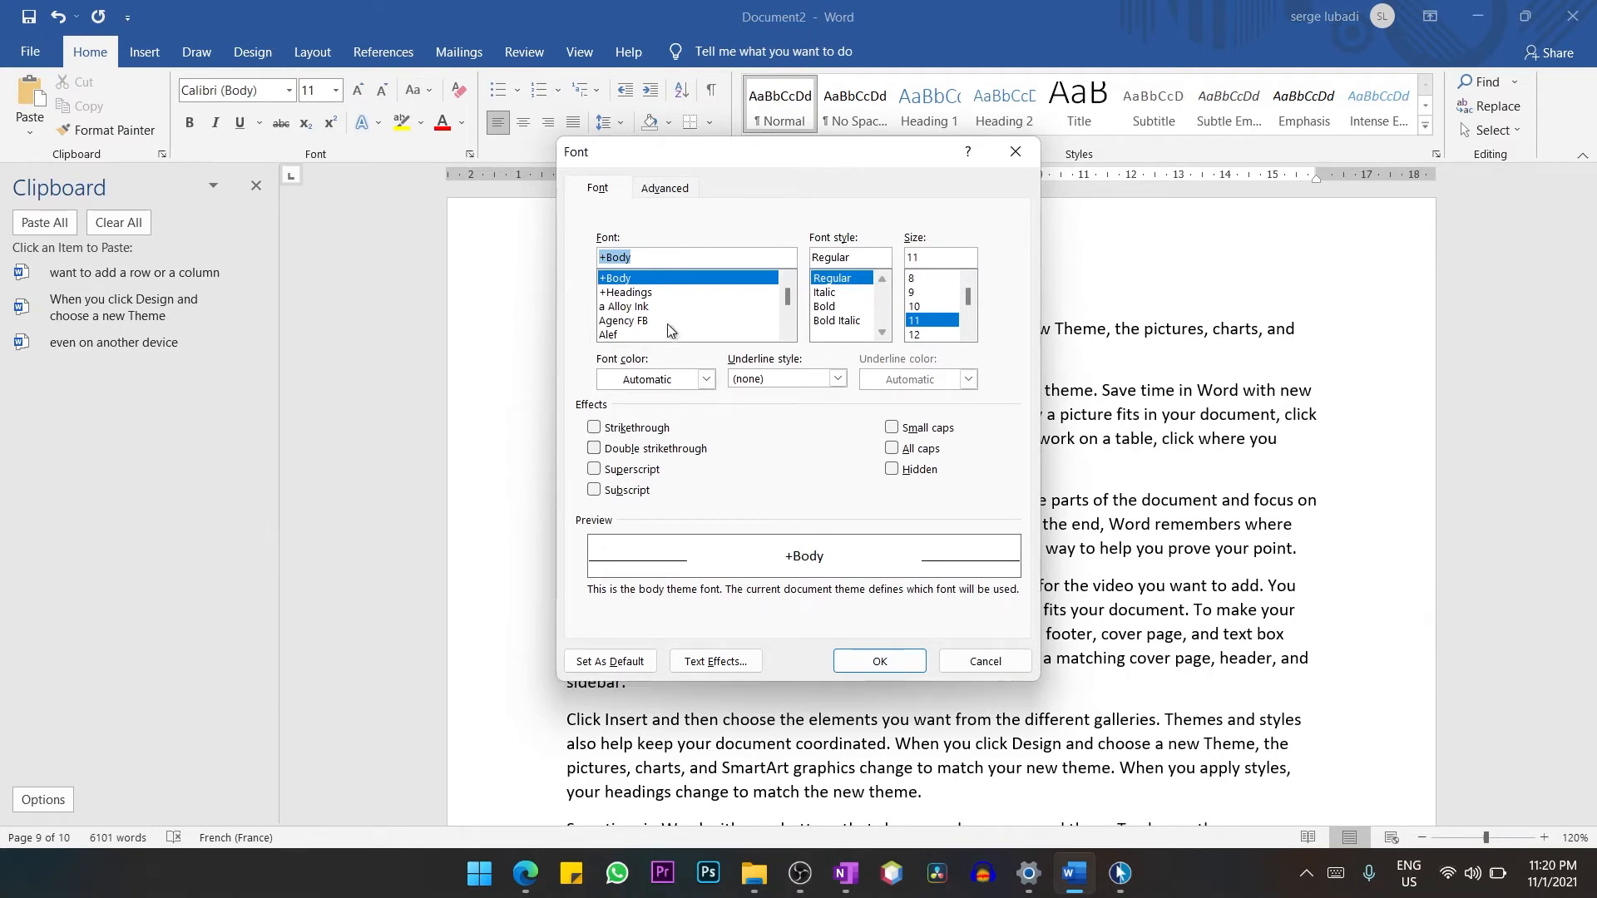
scroll(625, 323, down, 1)
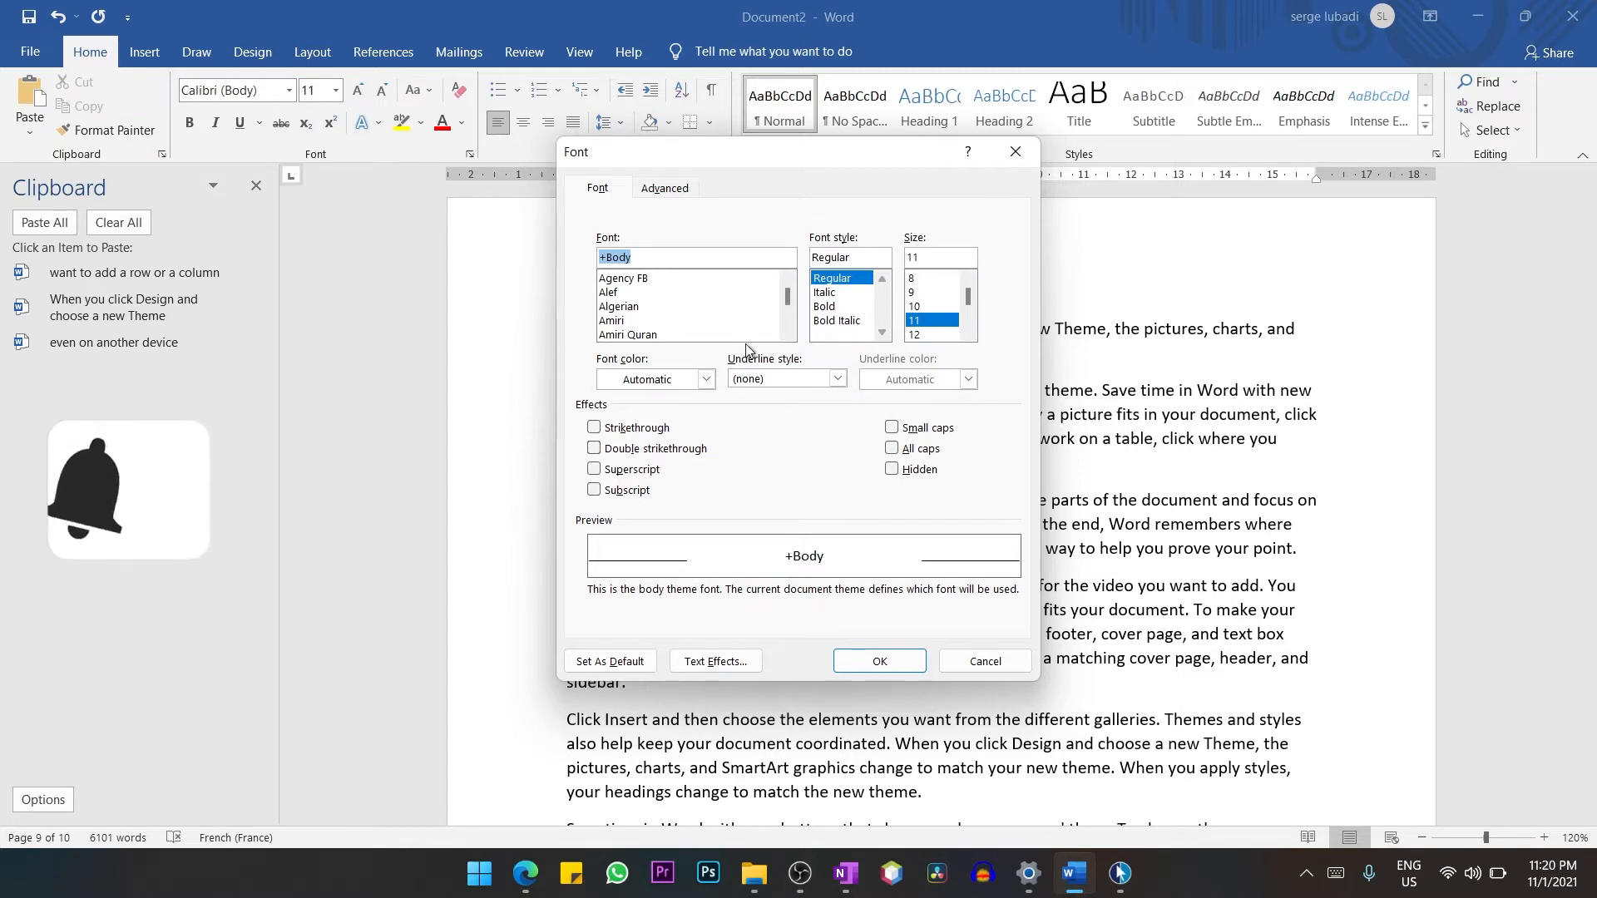
scroll(780, 329, down, 5)
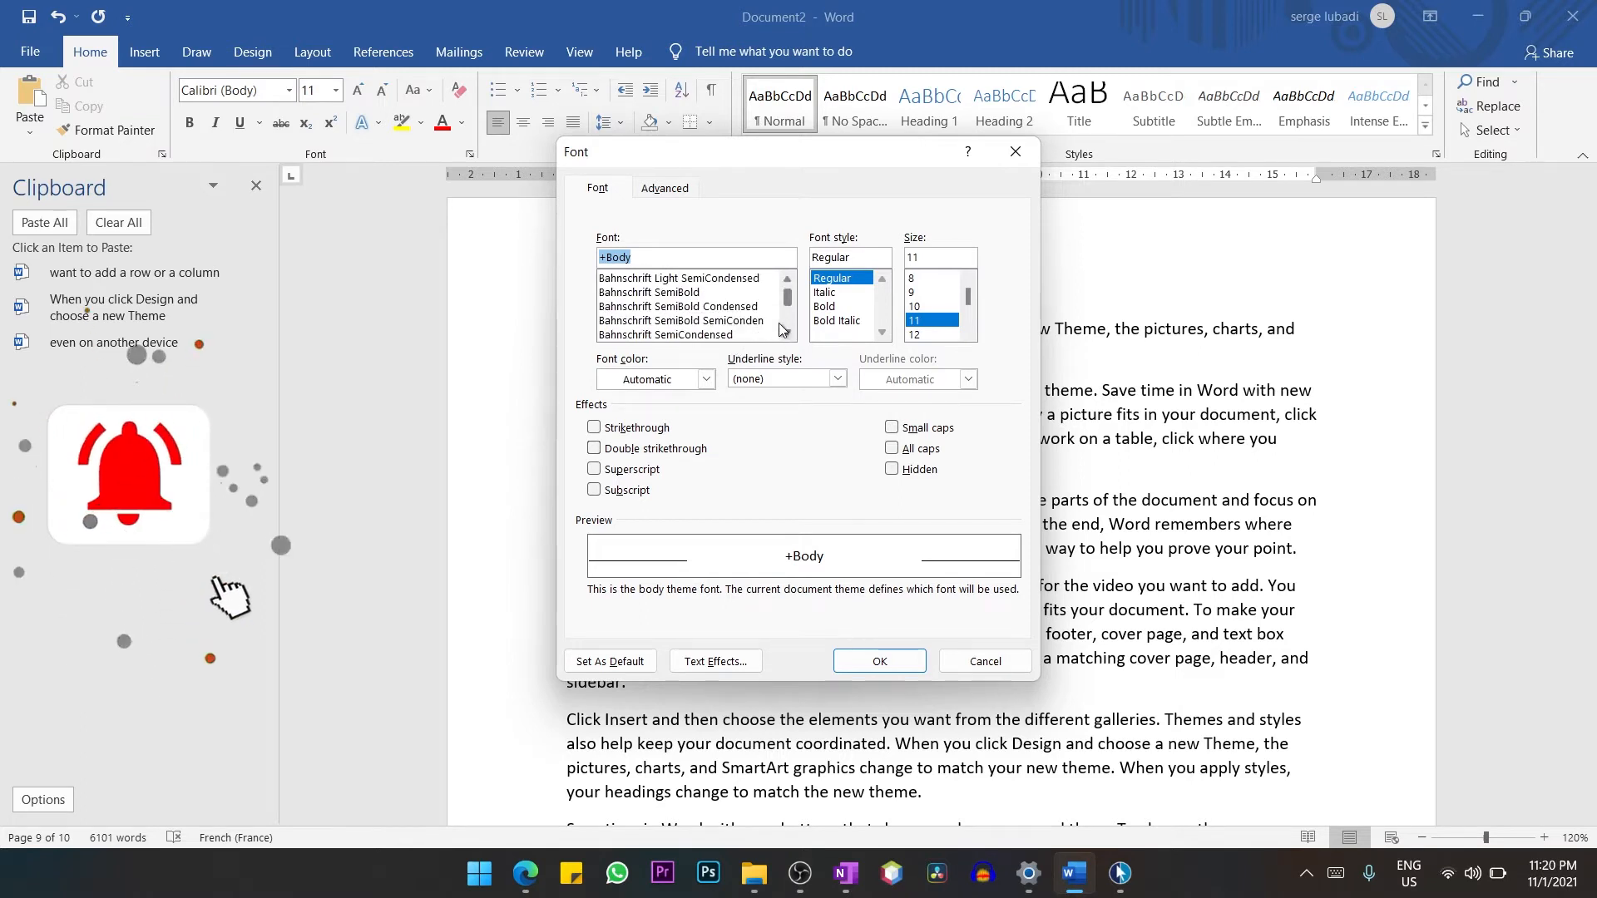
click(748, 320)
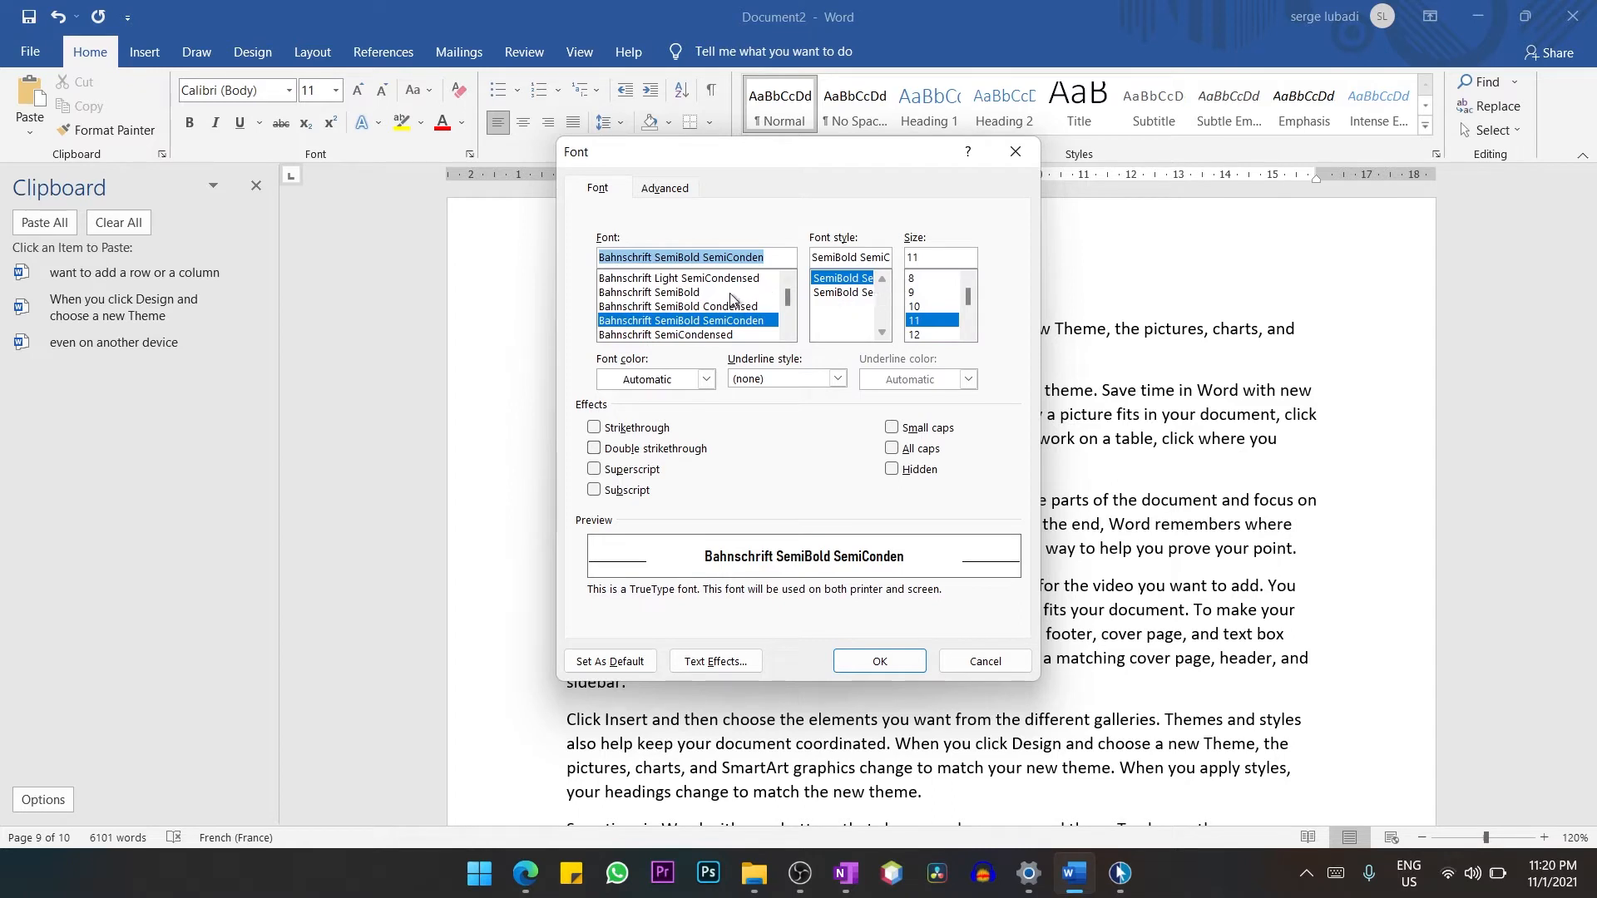
scroll(969, 326, down, 3)
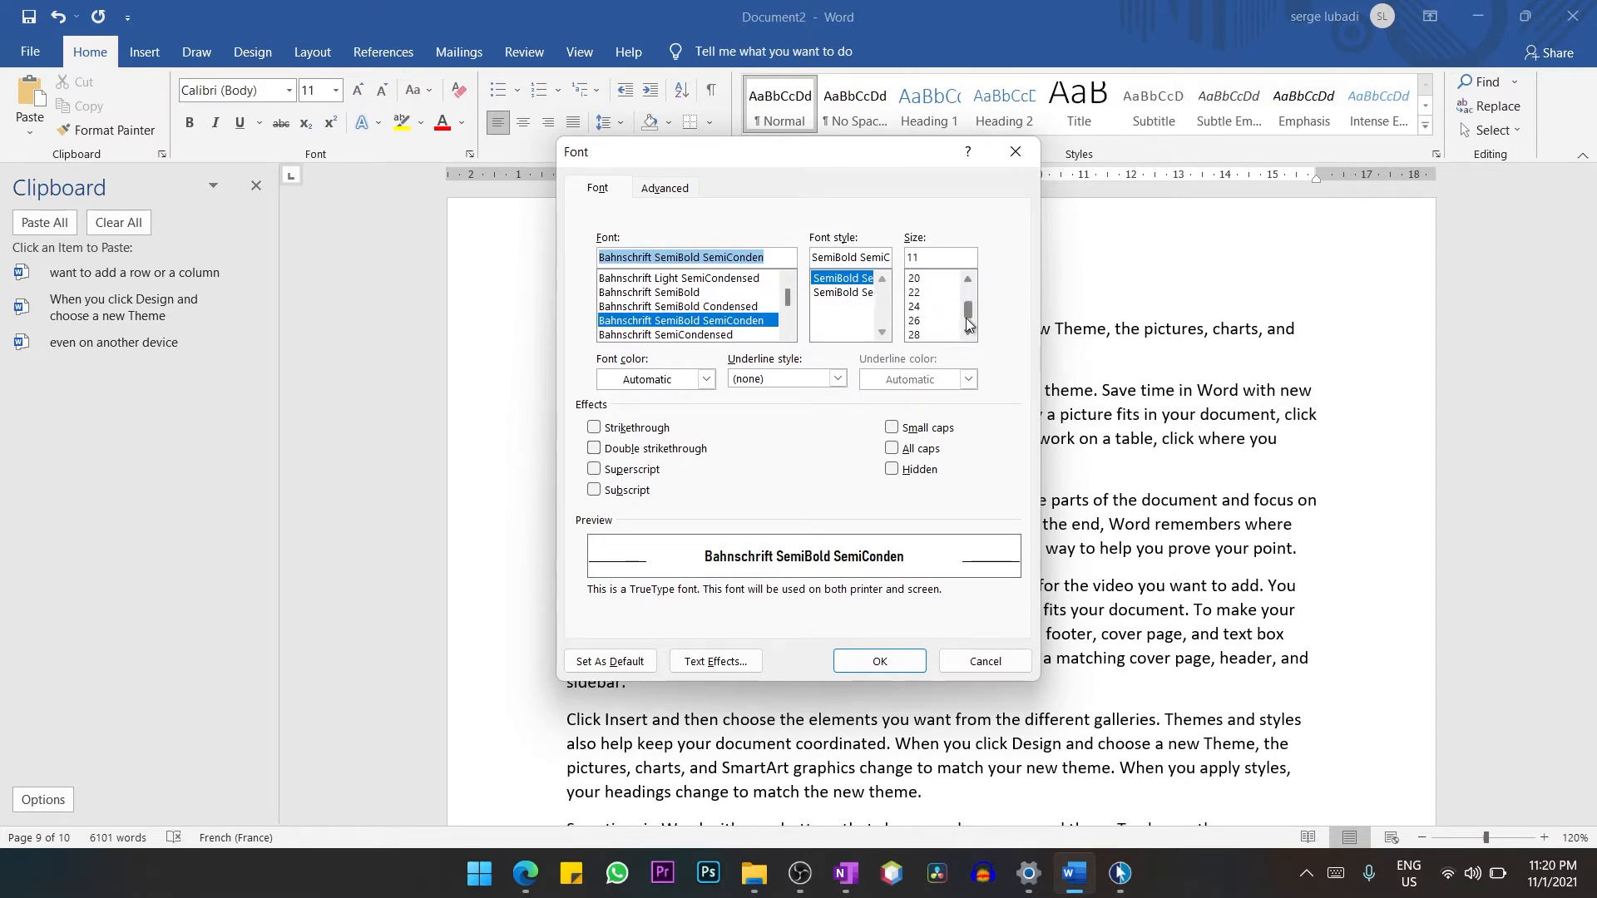
click(922, 321)
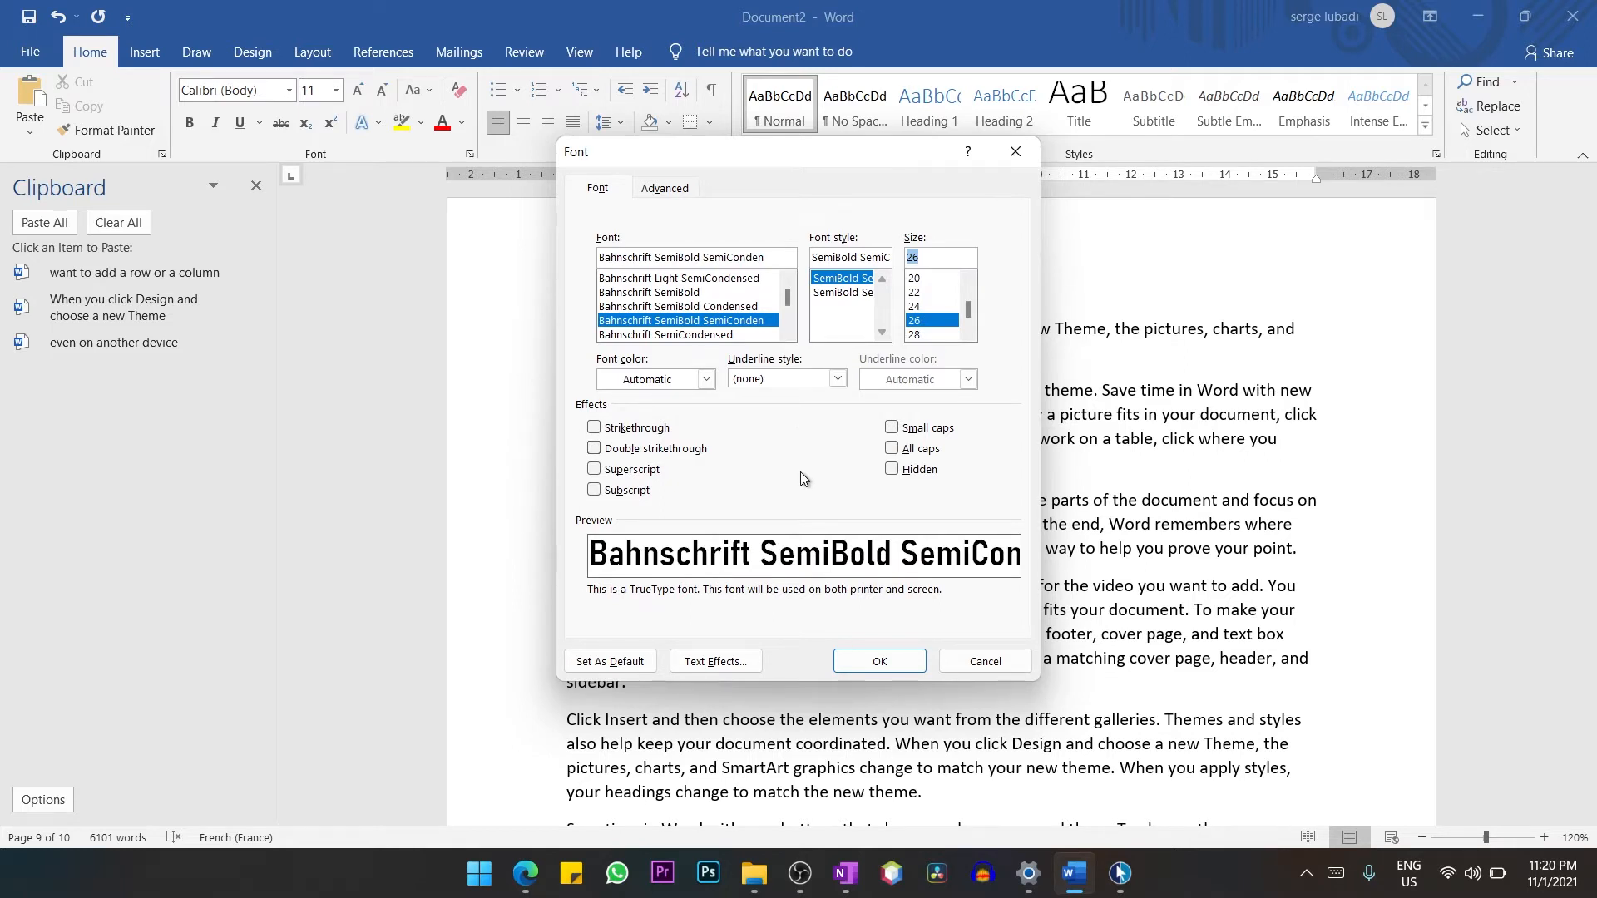
click(838, 379)
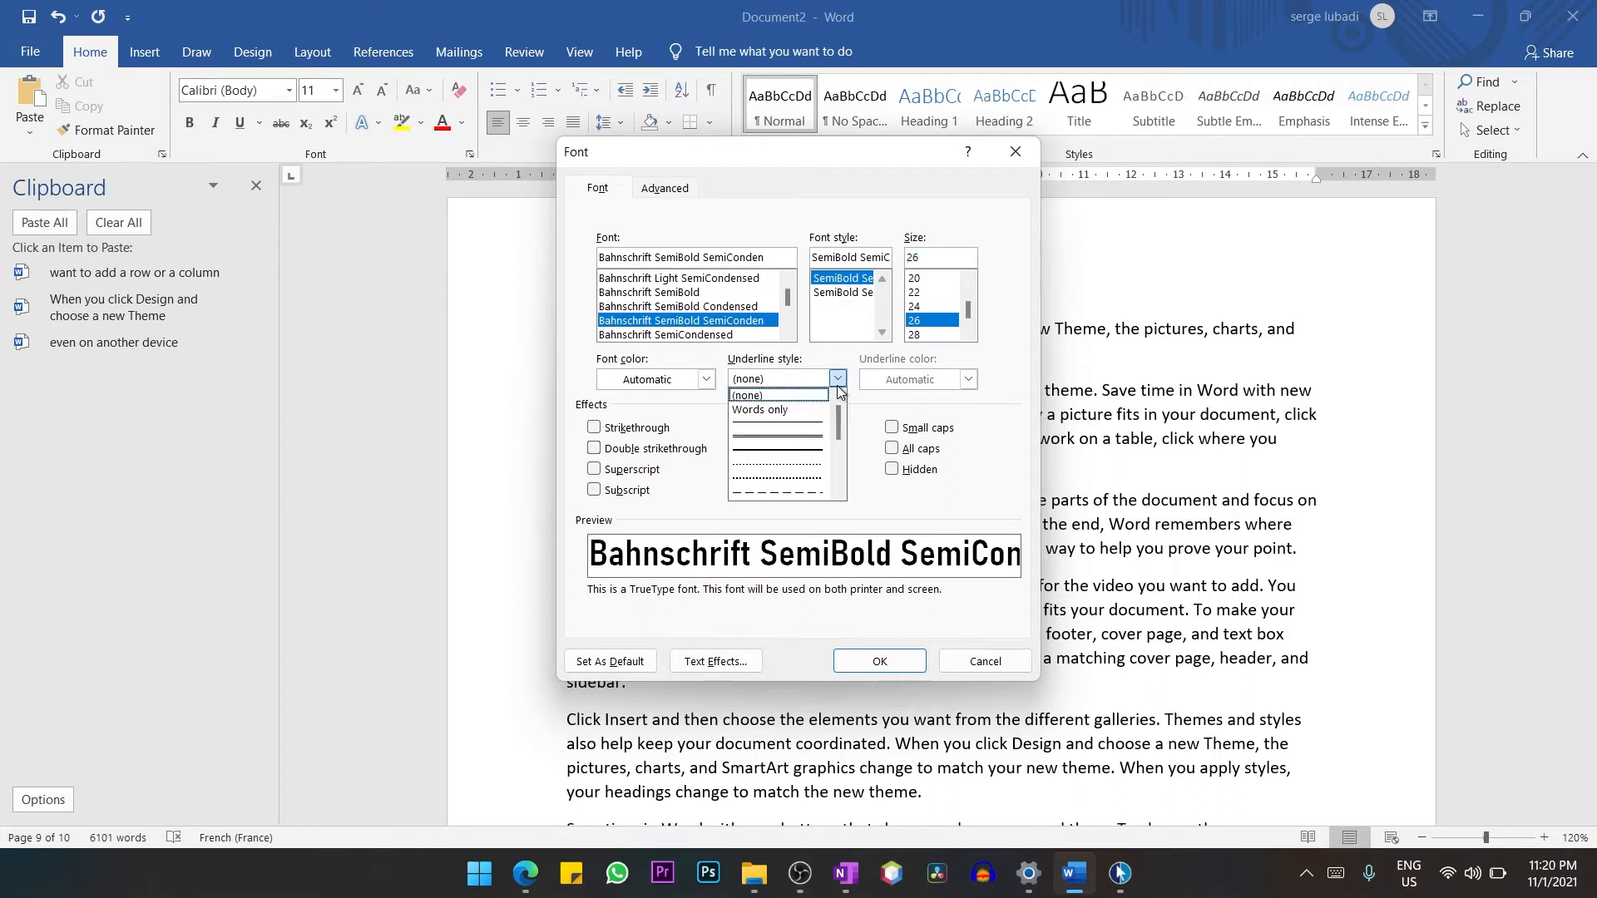
click(790, 456)
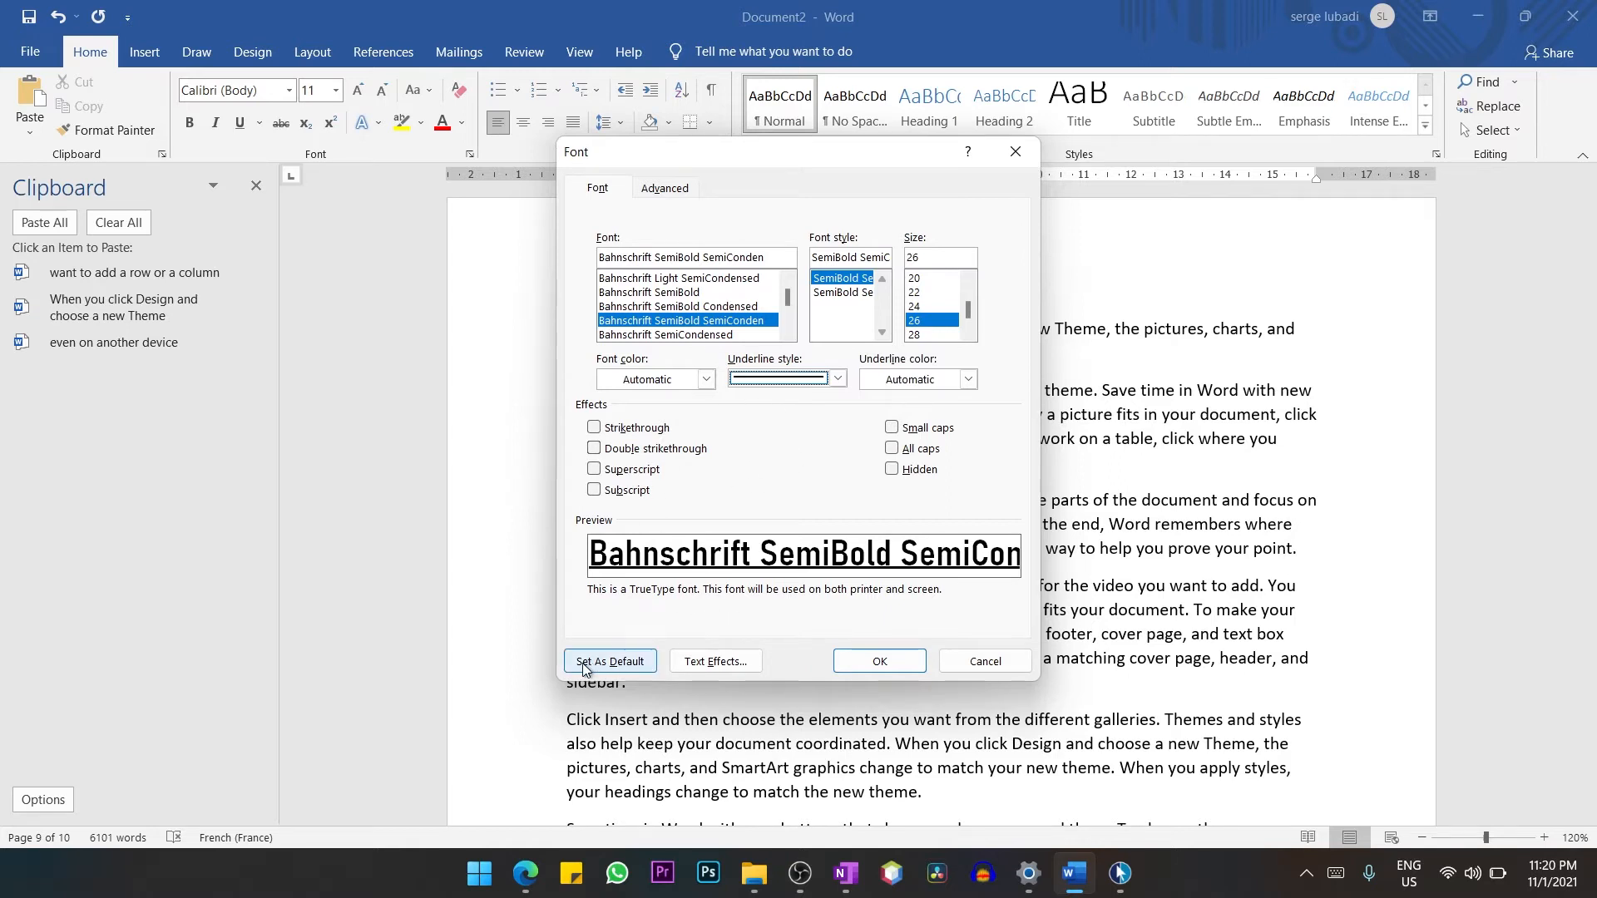
Make the chosen font settings the default for all documents based on the Normal.dotm template.
click(618, 662)
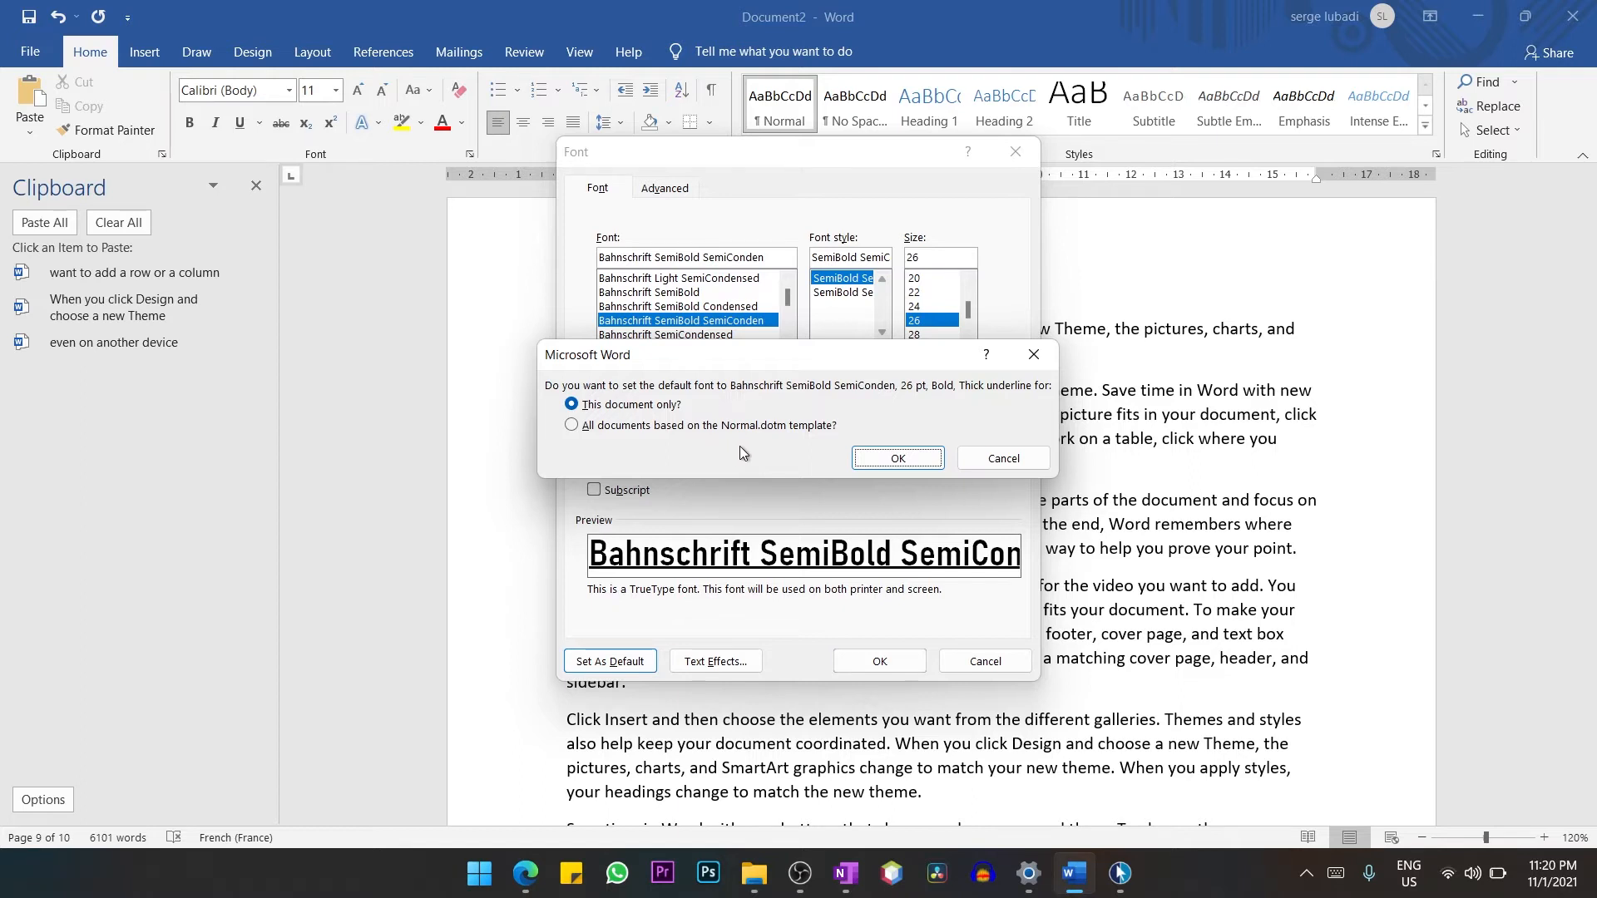
click(611, 429)
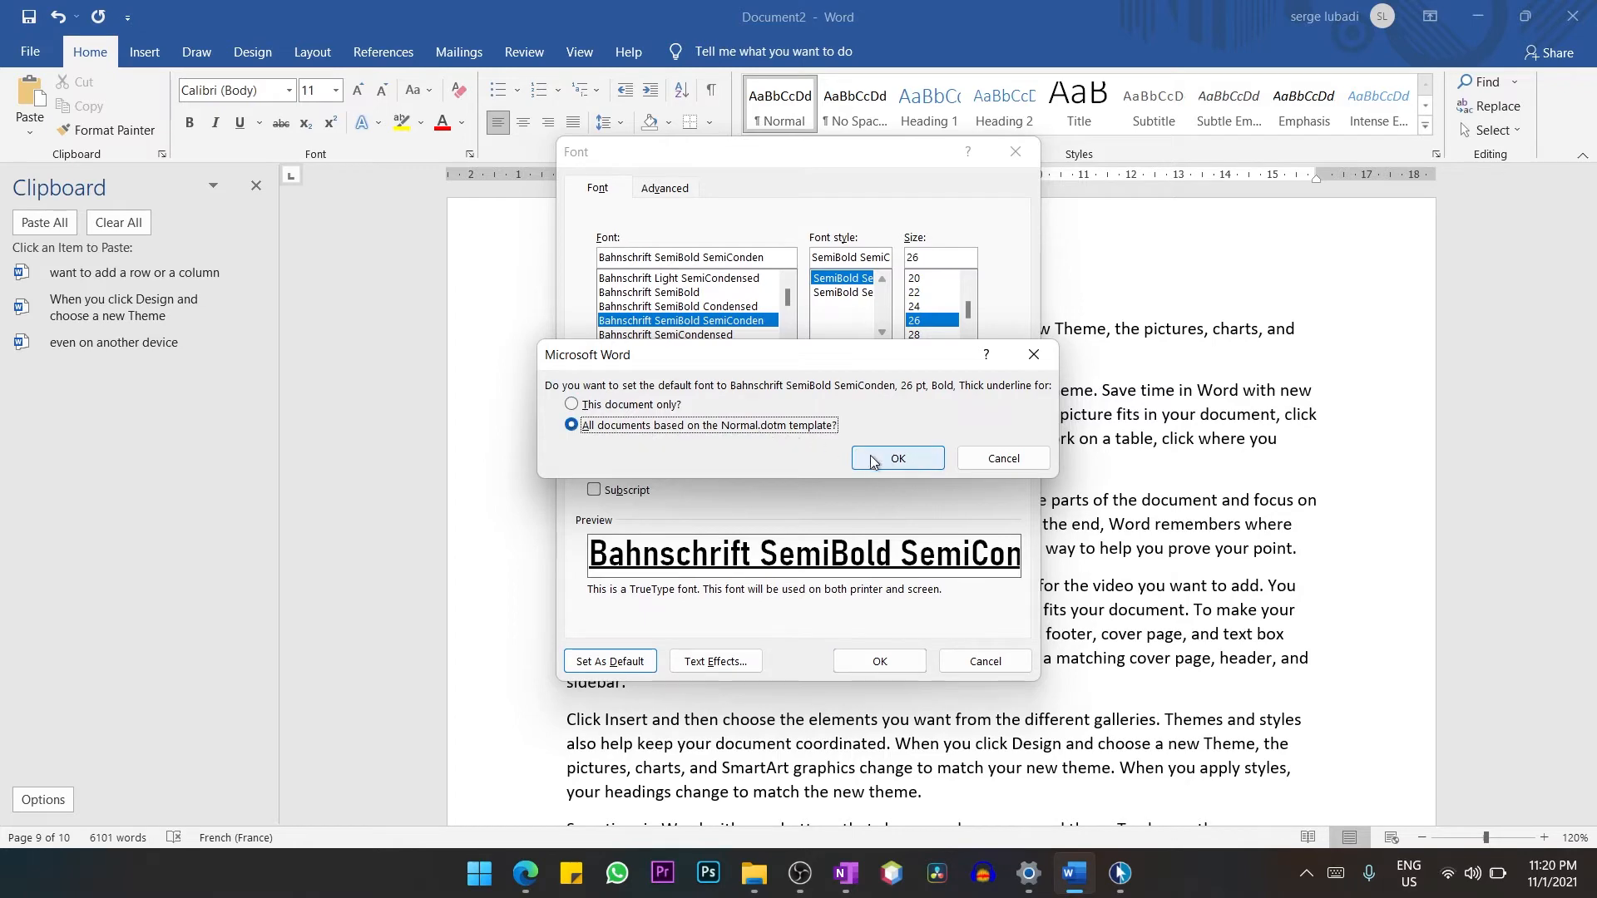
click(910, 465)
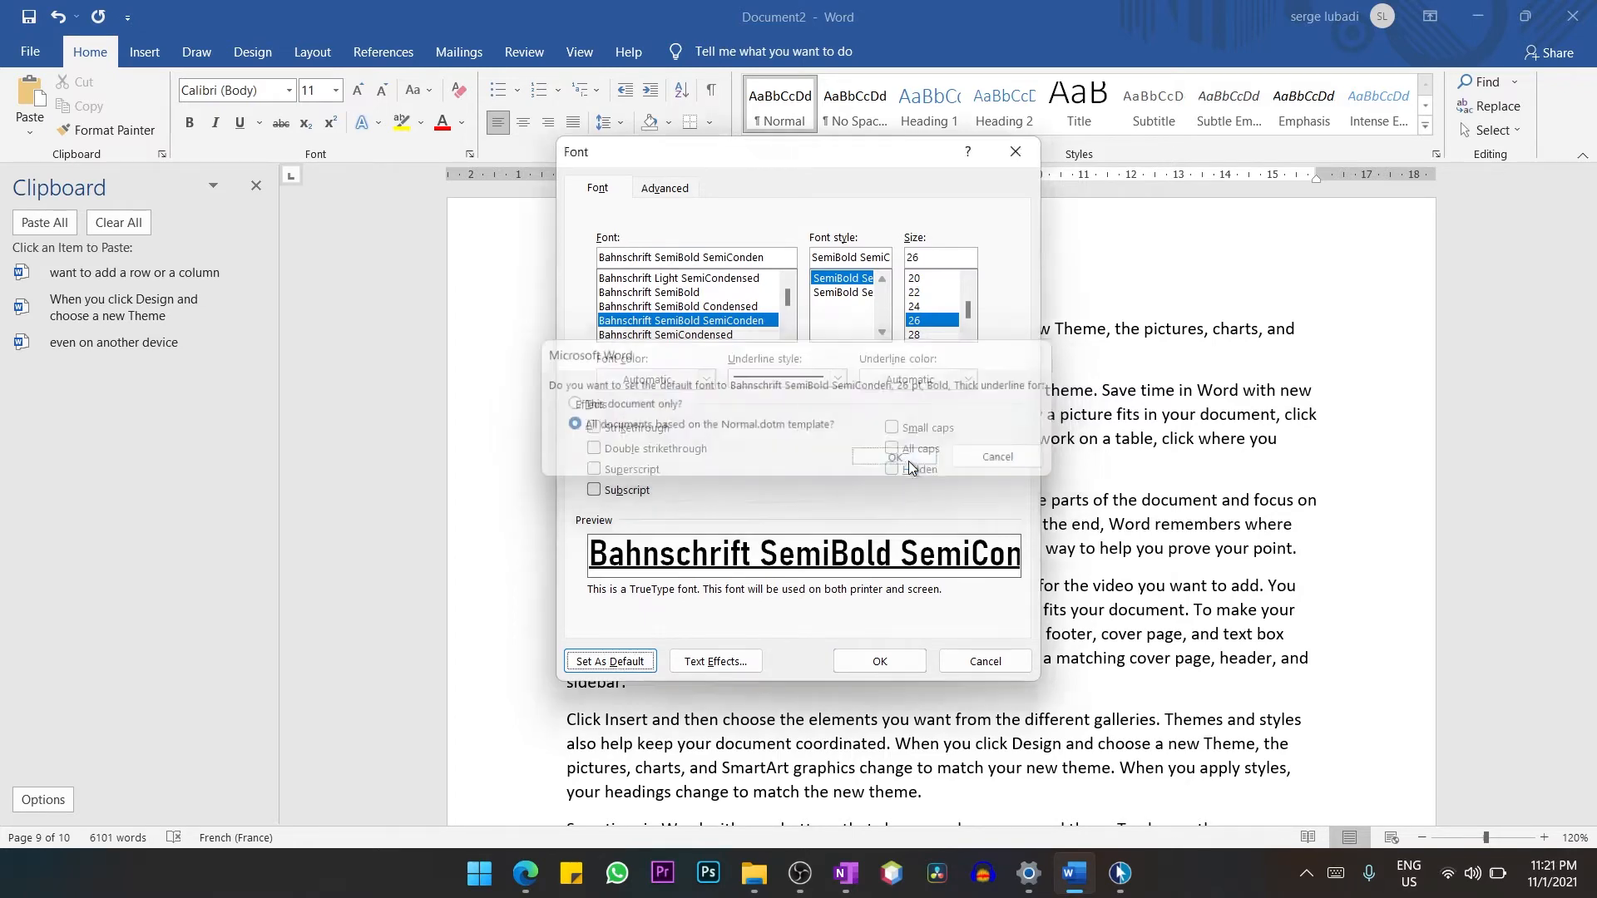
scroll(938, 566, down, 5)
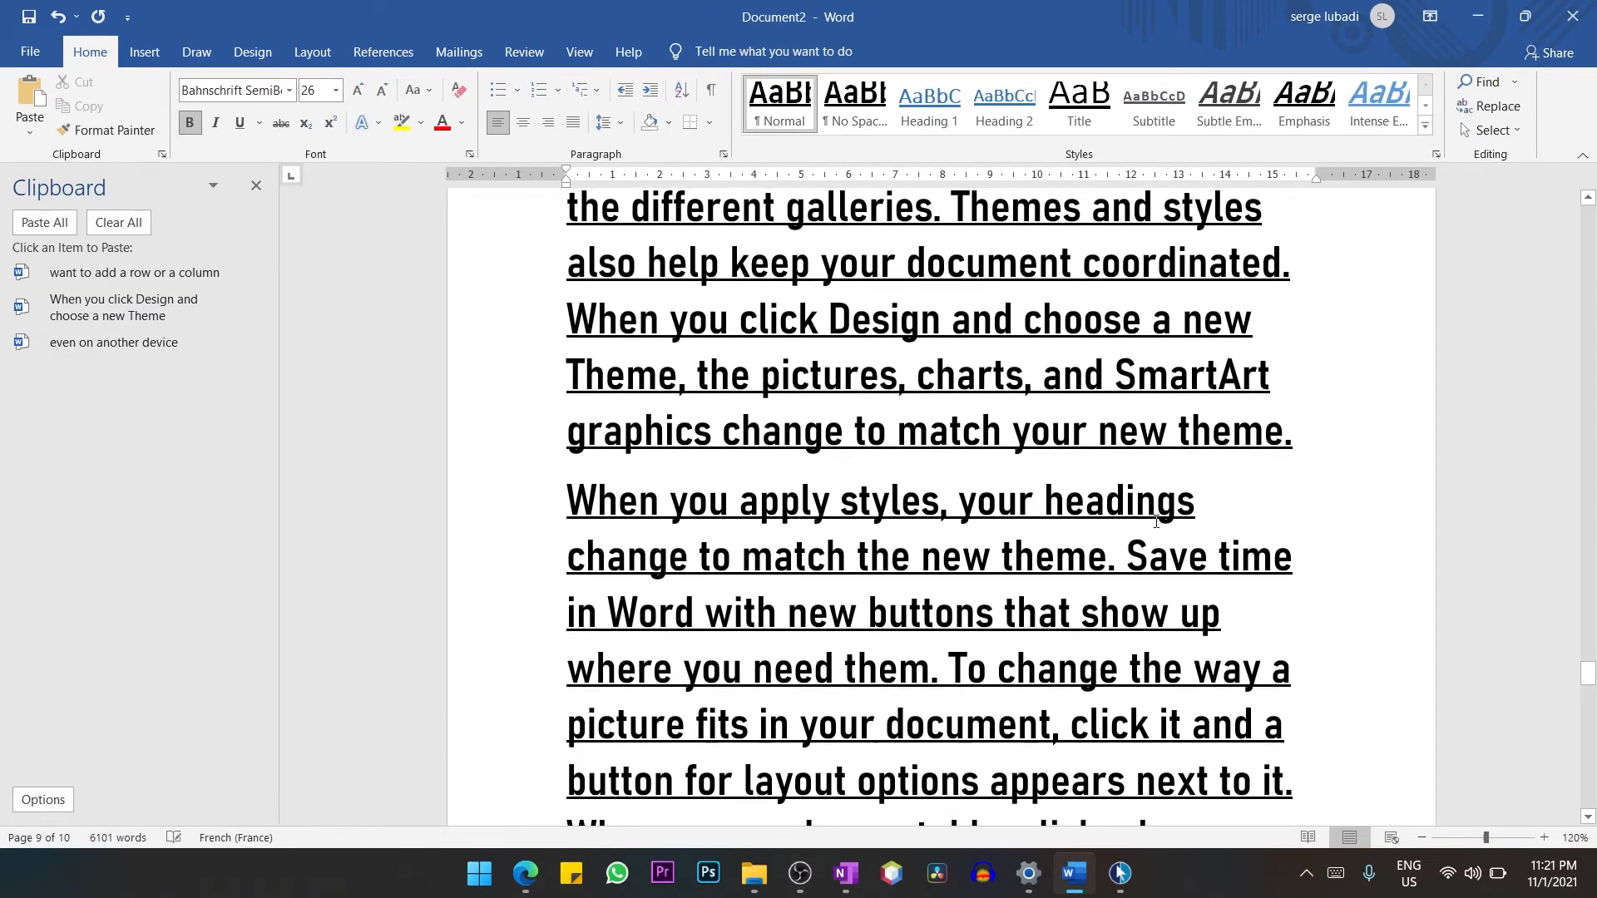
Create a new blank document and write "Subscribe to my channel" to try out the default font.
key(ctrl+n)
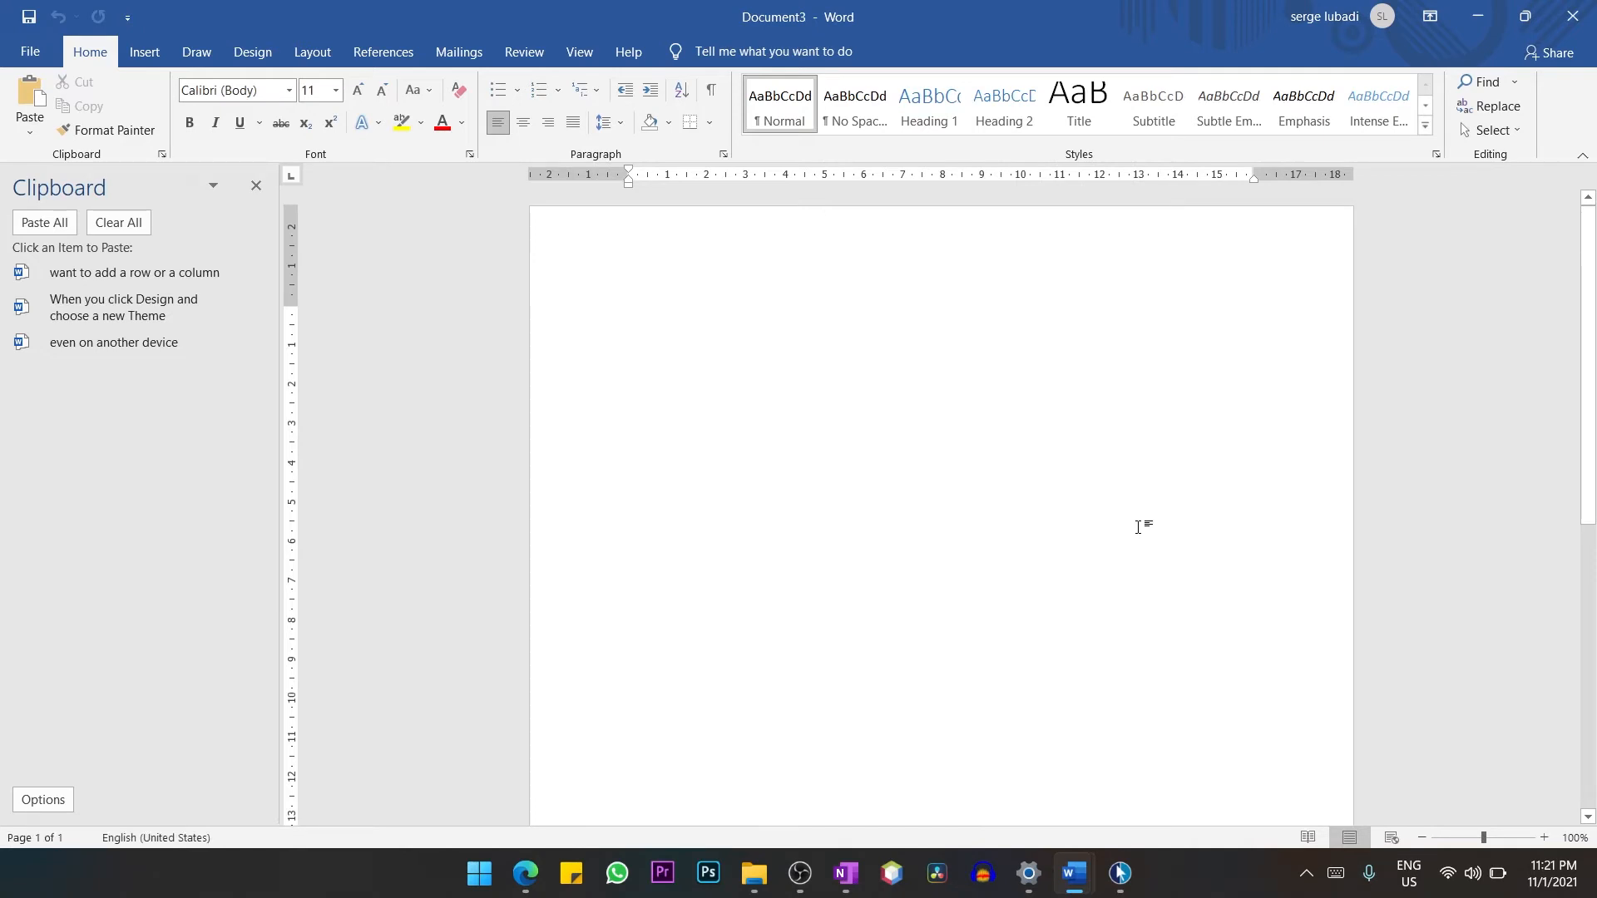
text(subs)
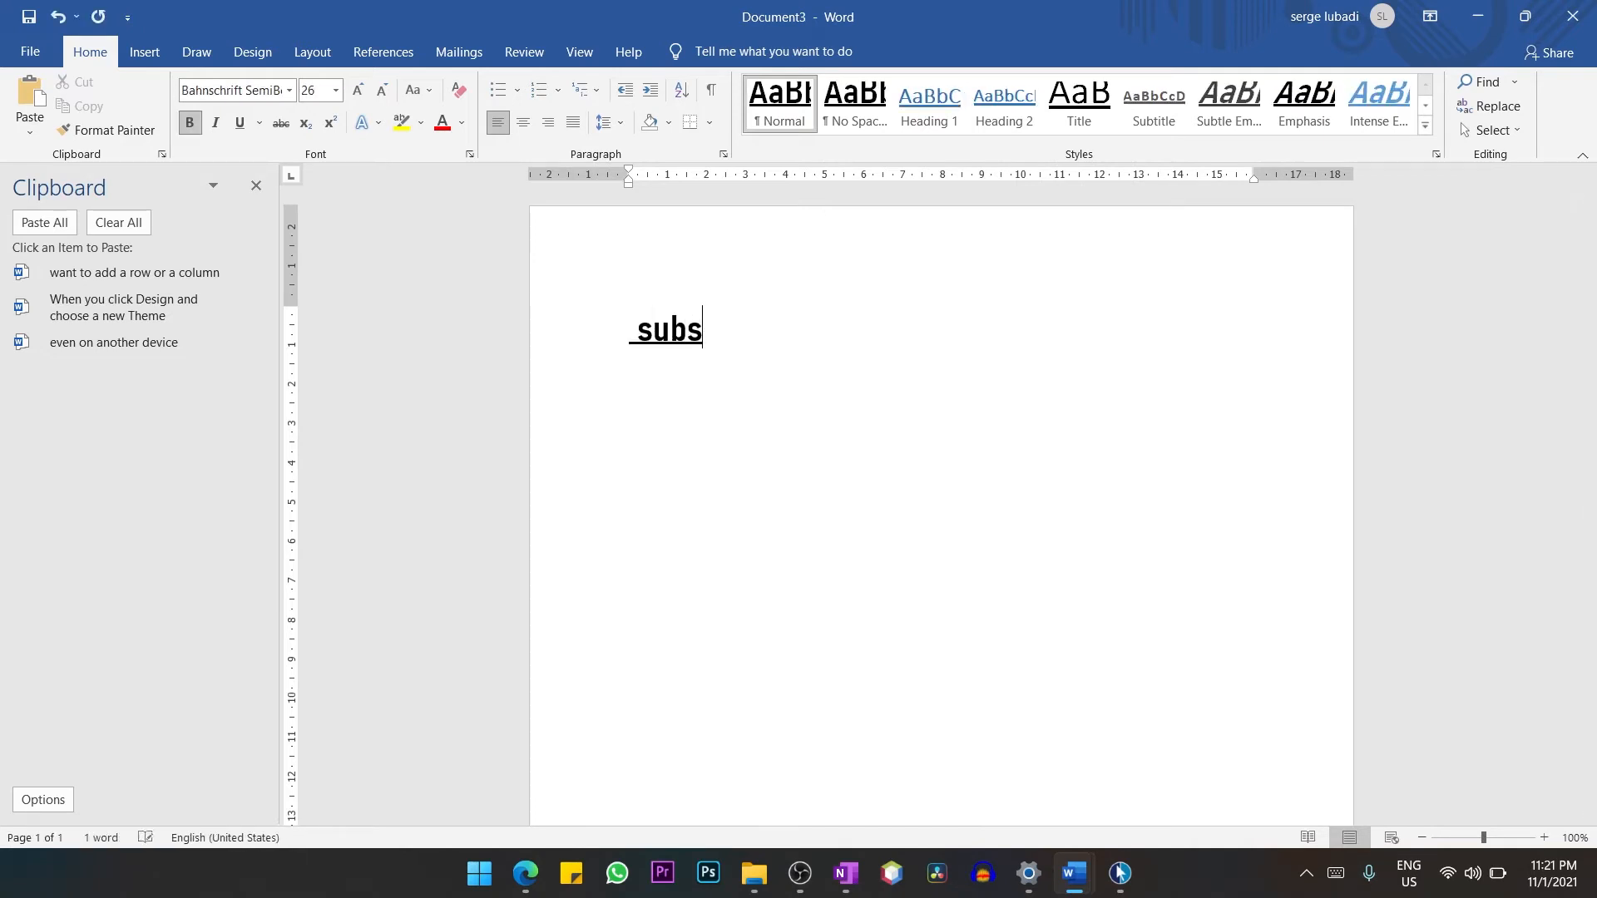
text(cribe)
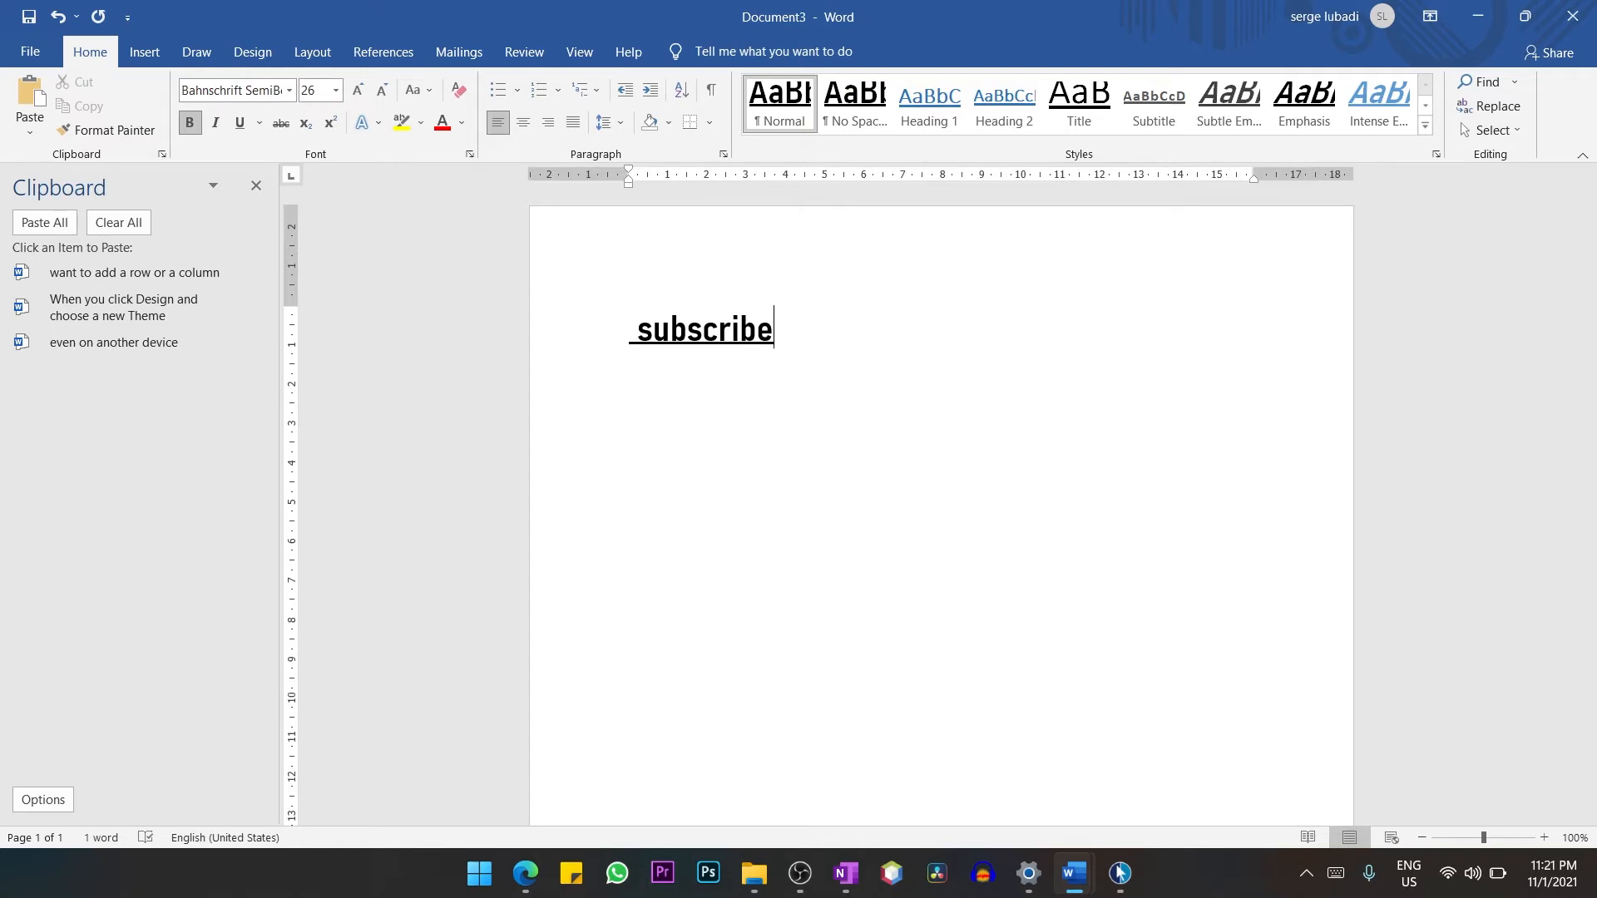
text( to my chann)
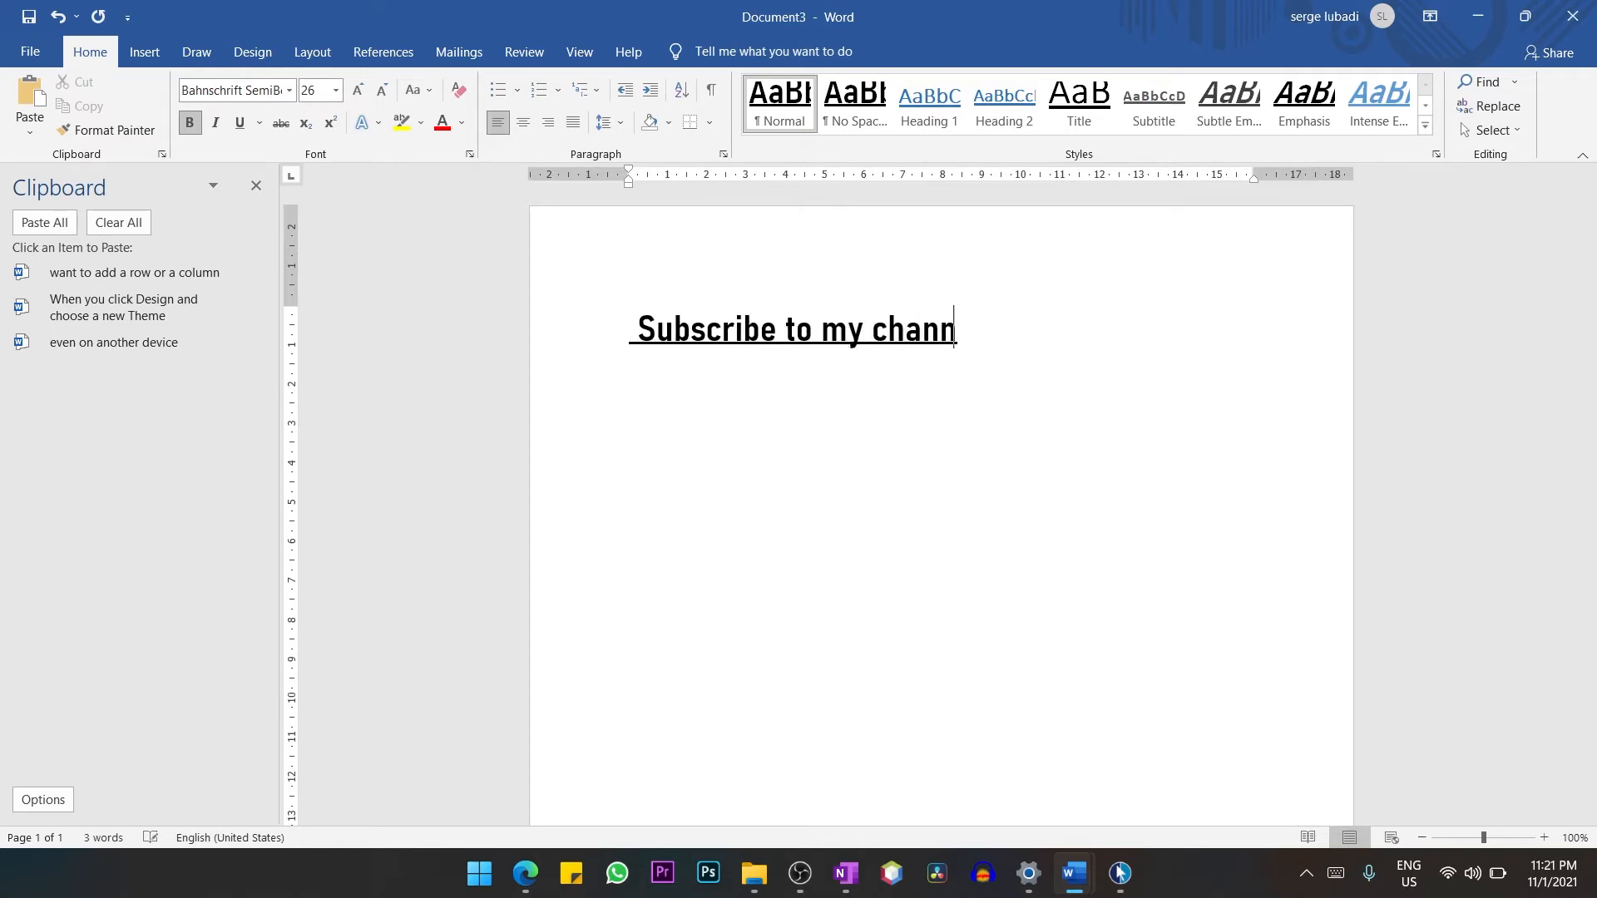
text(el)
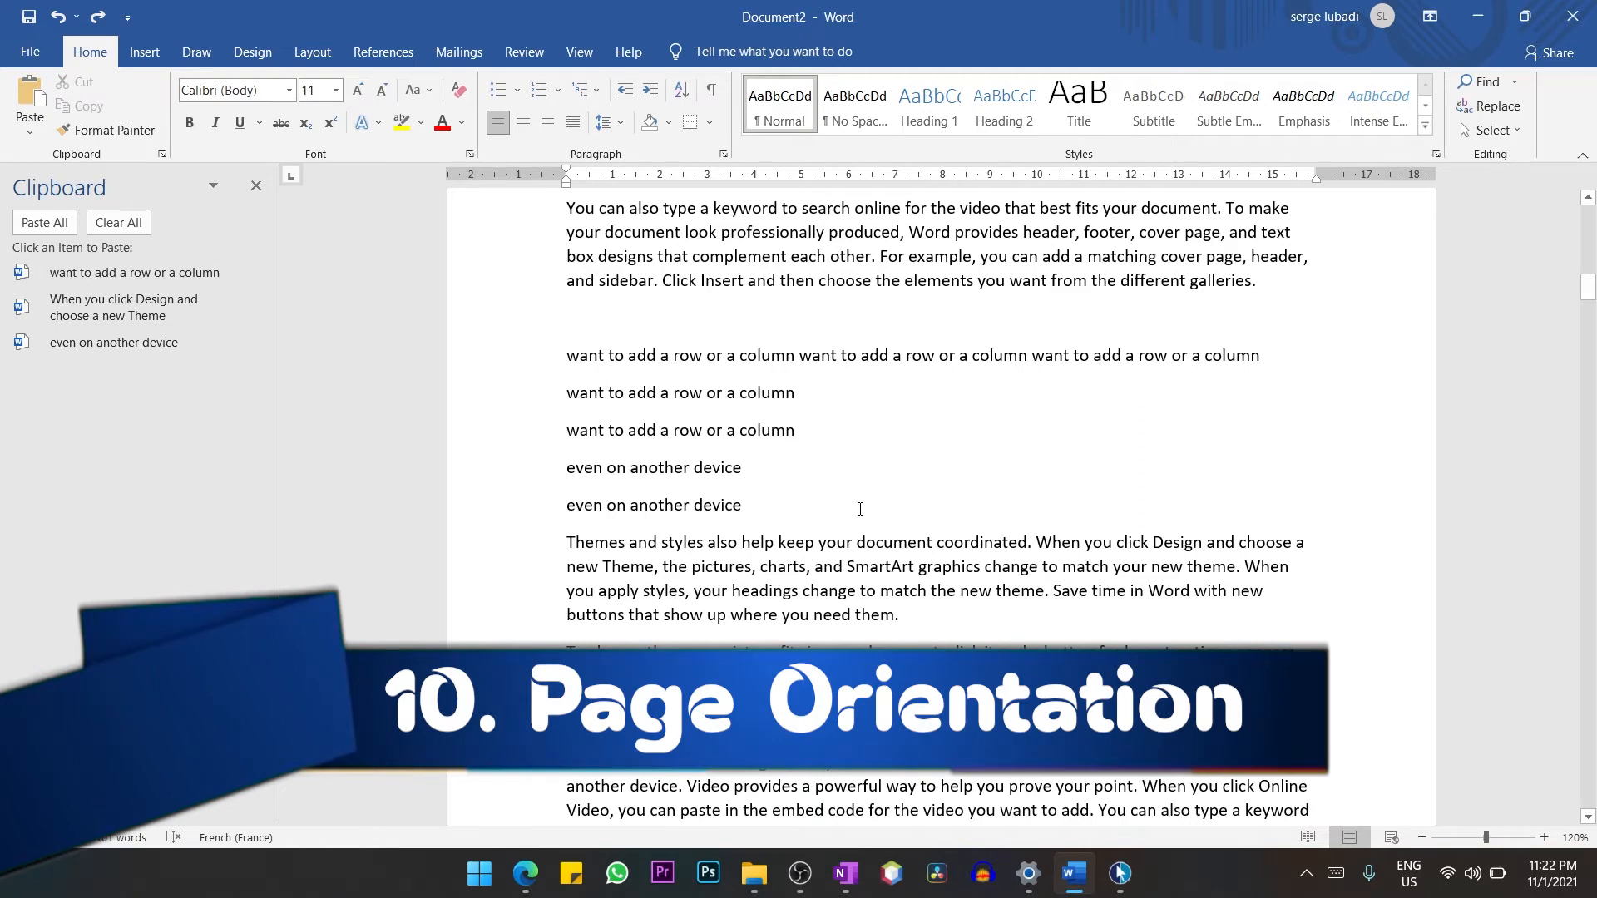
Change the page orientation of the whole document to landscape and view several pages at once.
click(1424, 840)
click(1424, 840)
click(1424, 840)
click(1424, 840)
click(1424, 840)
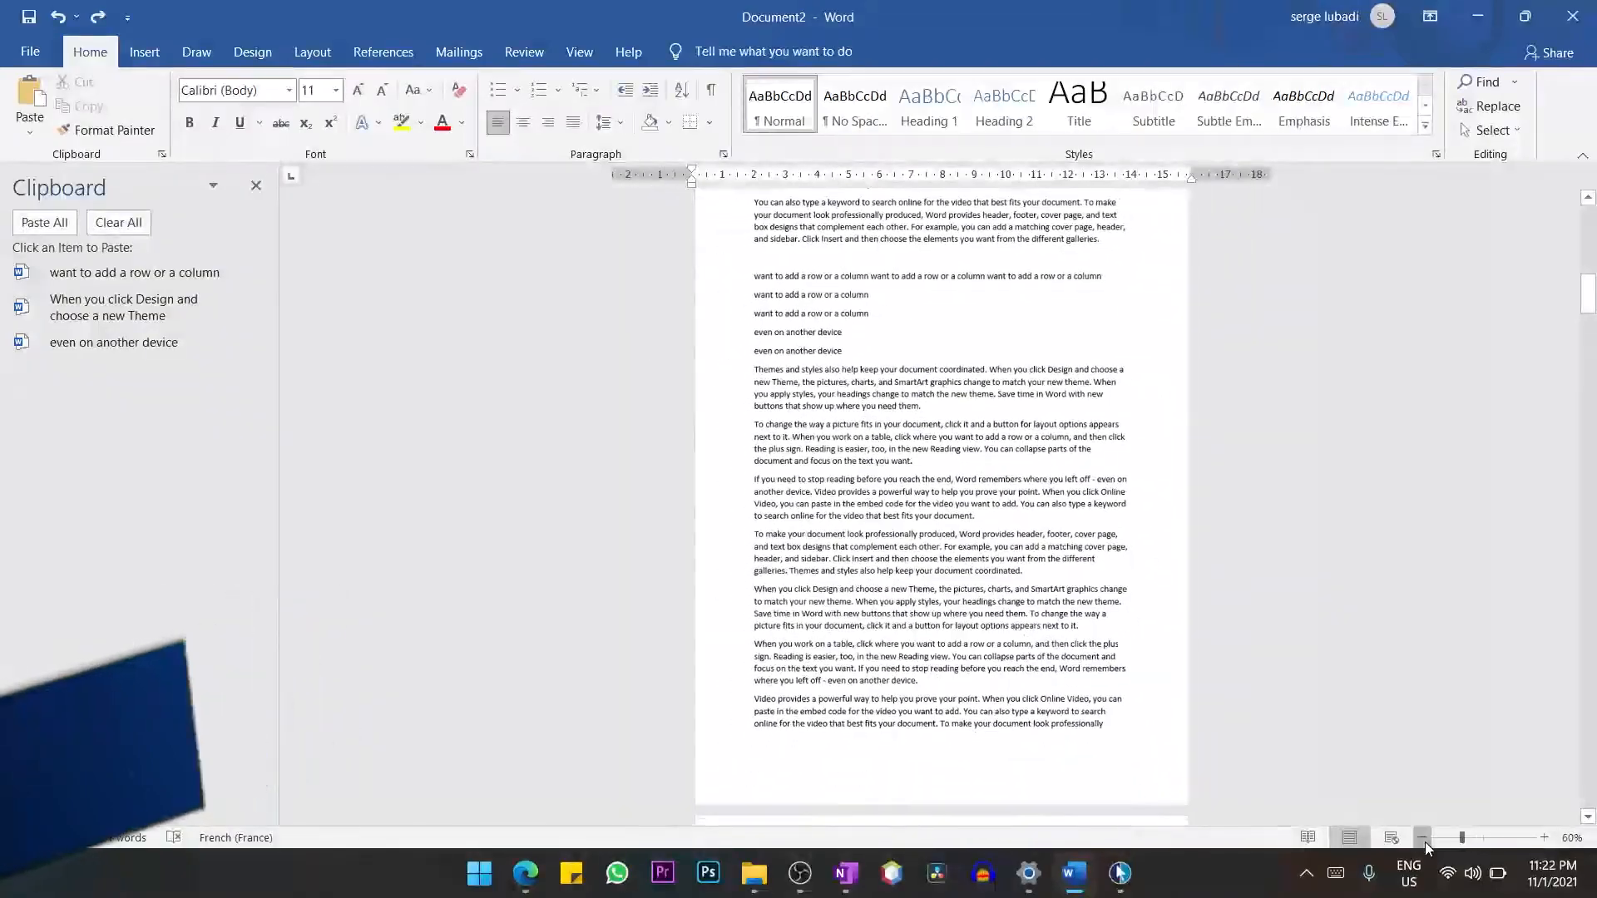
click(1424, 840)
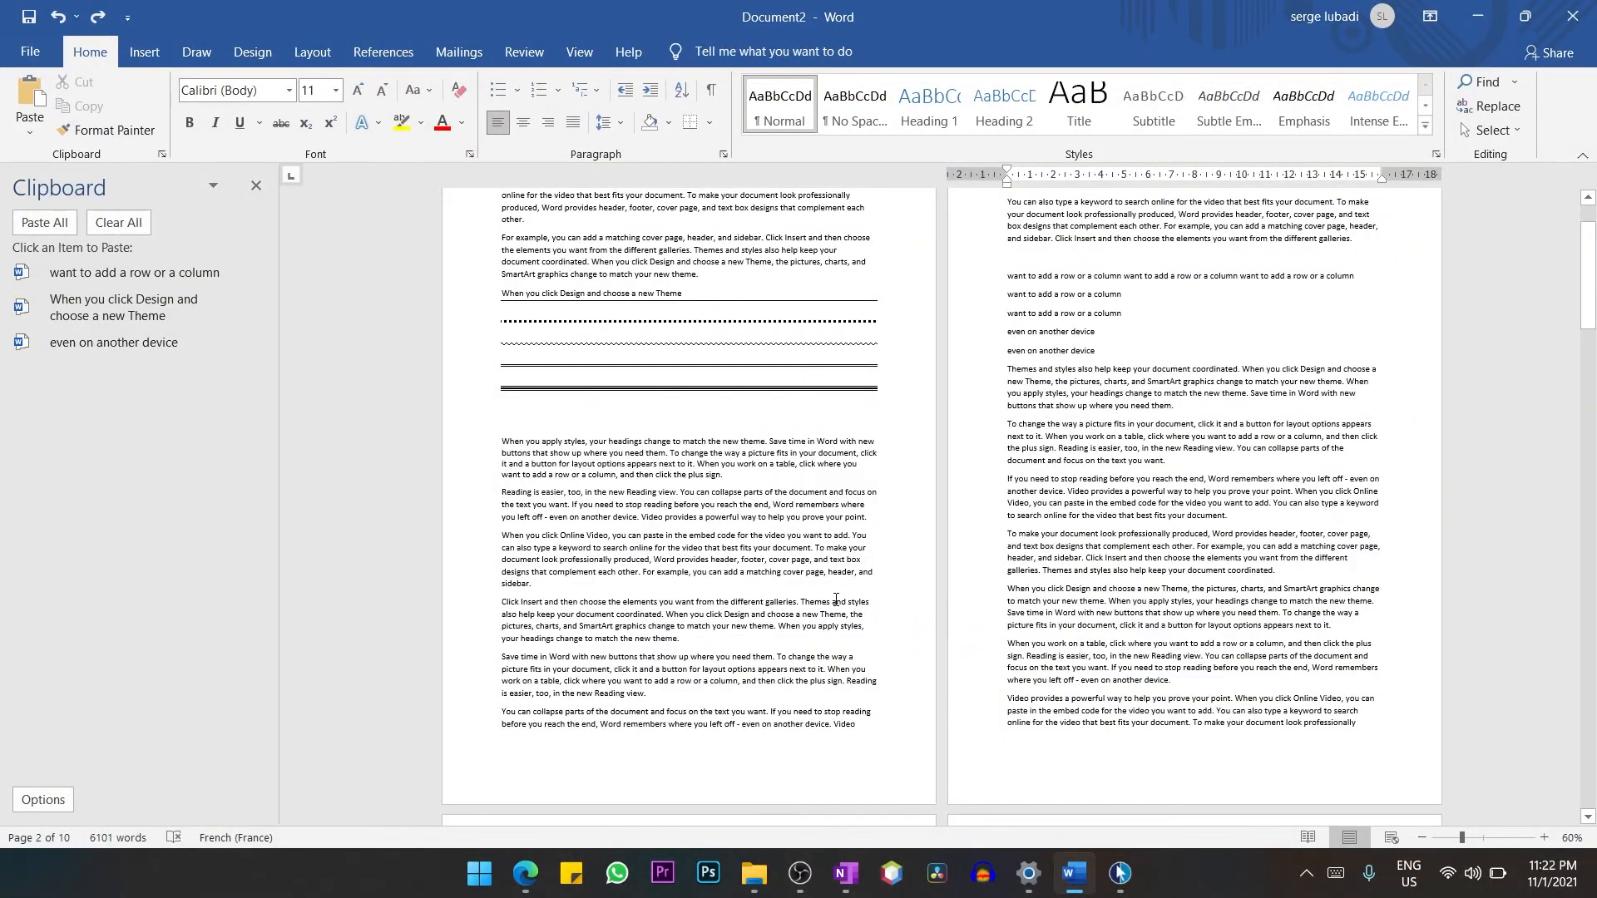
scroll(745, 362, up, 1)
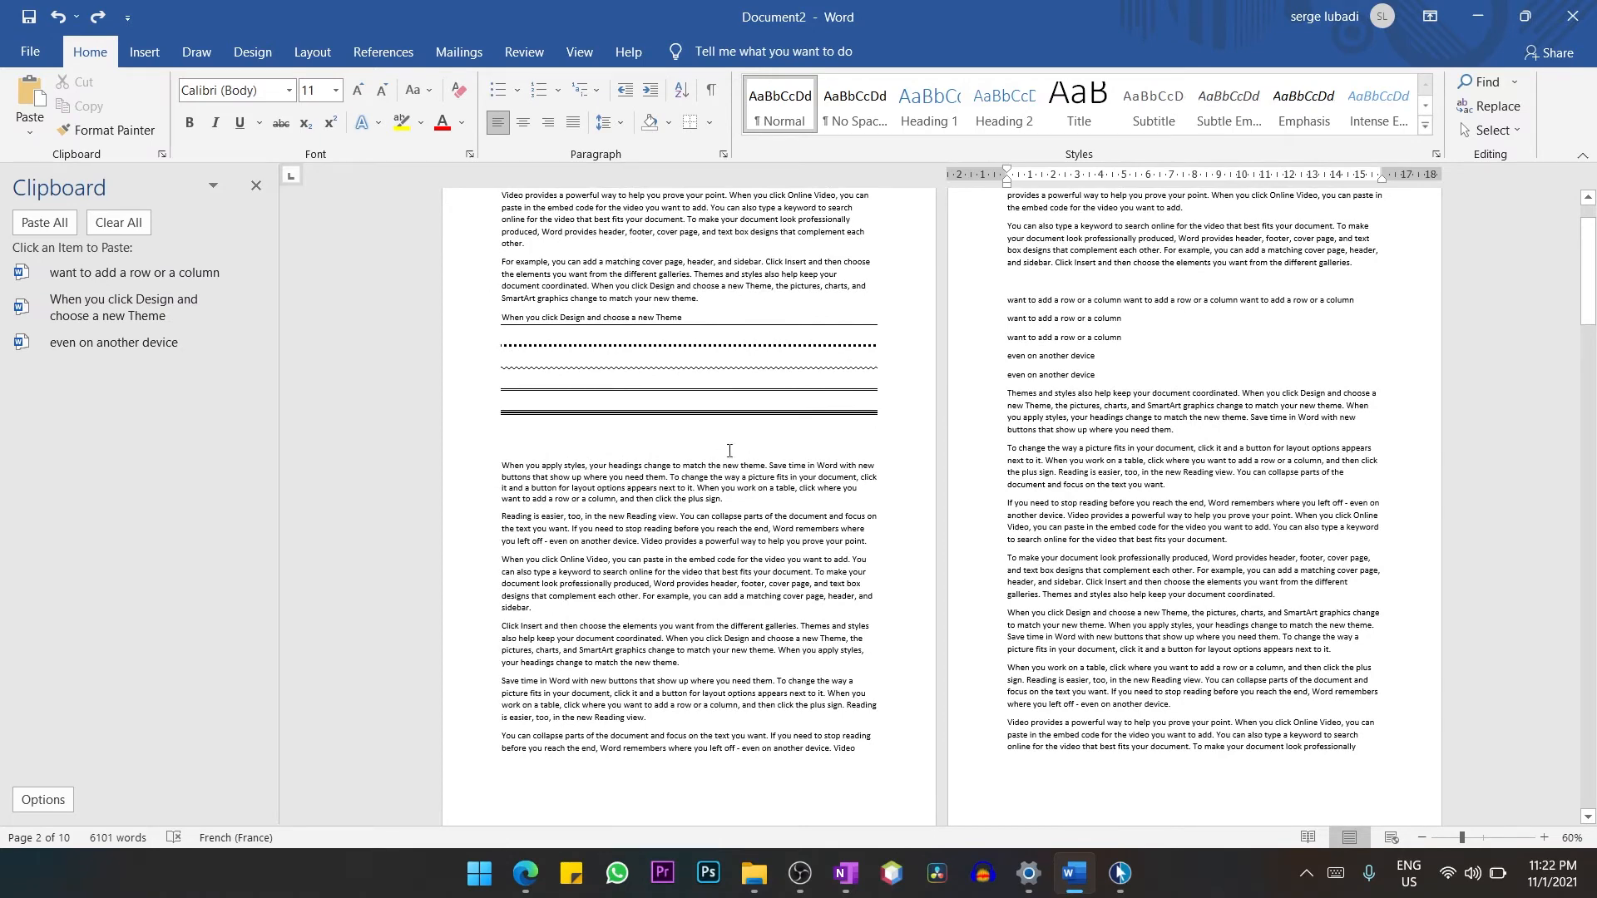
click(316, 56)
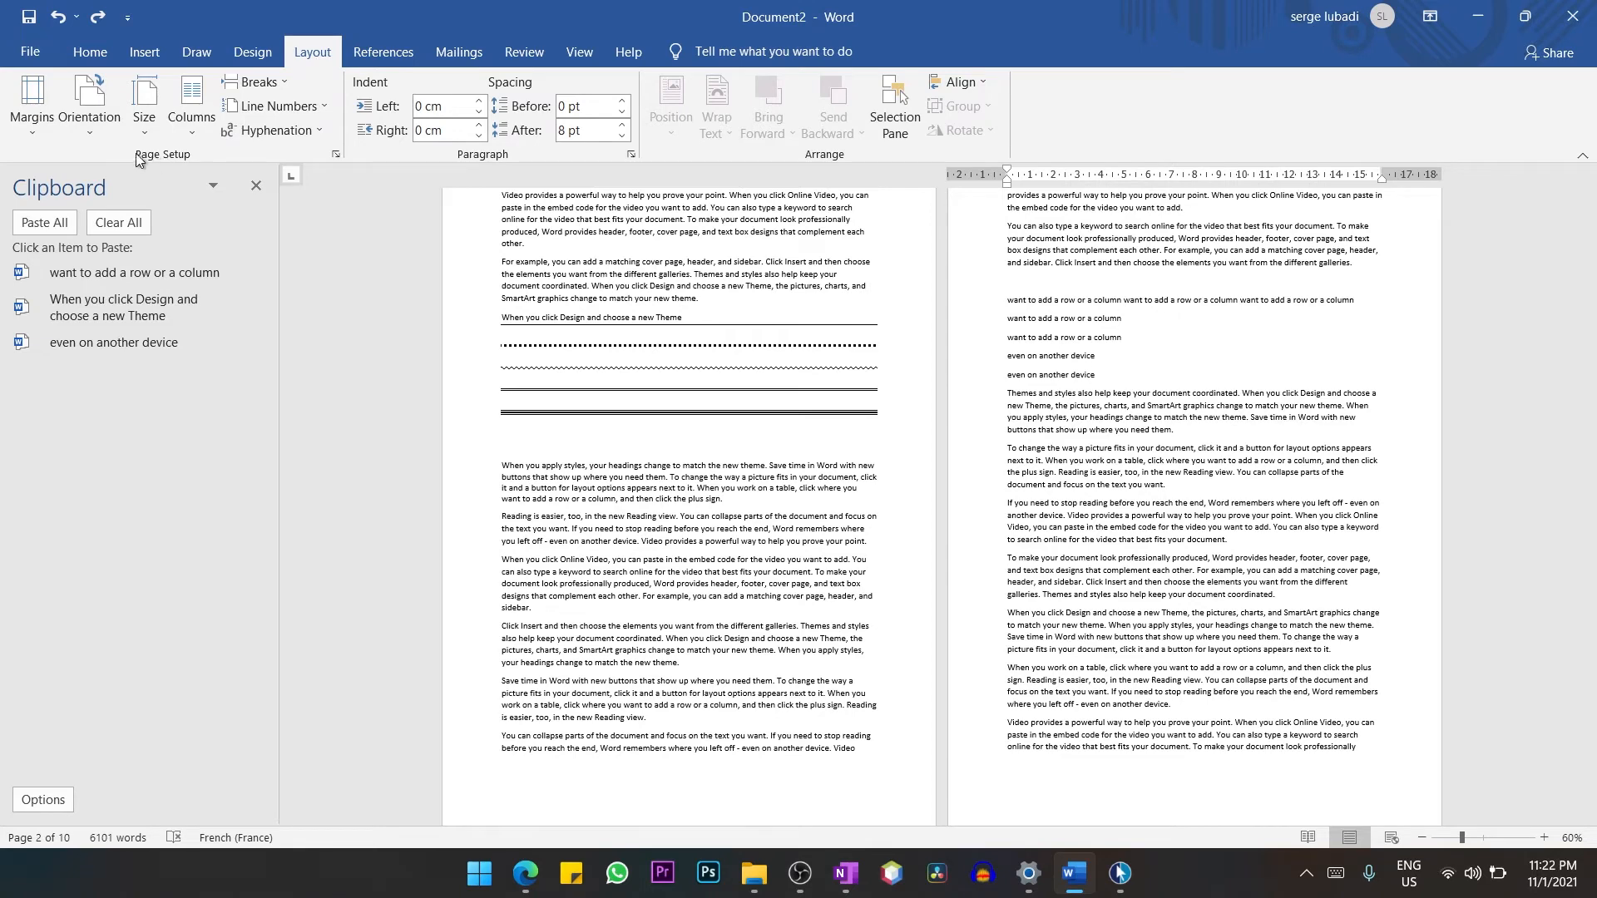
click(90, 130)
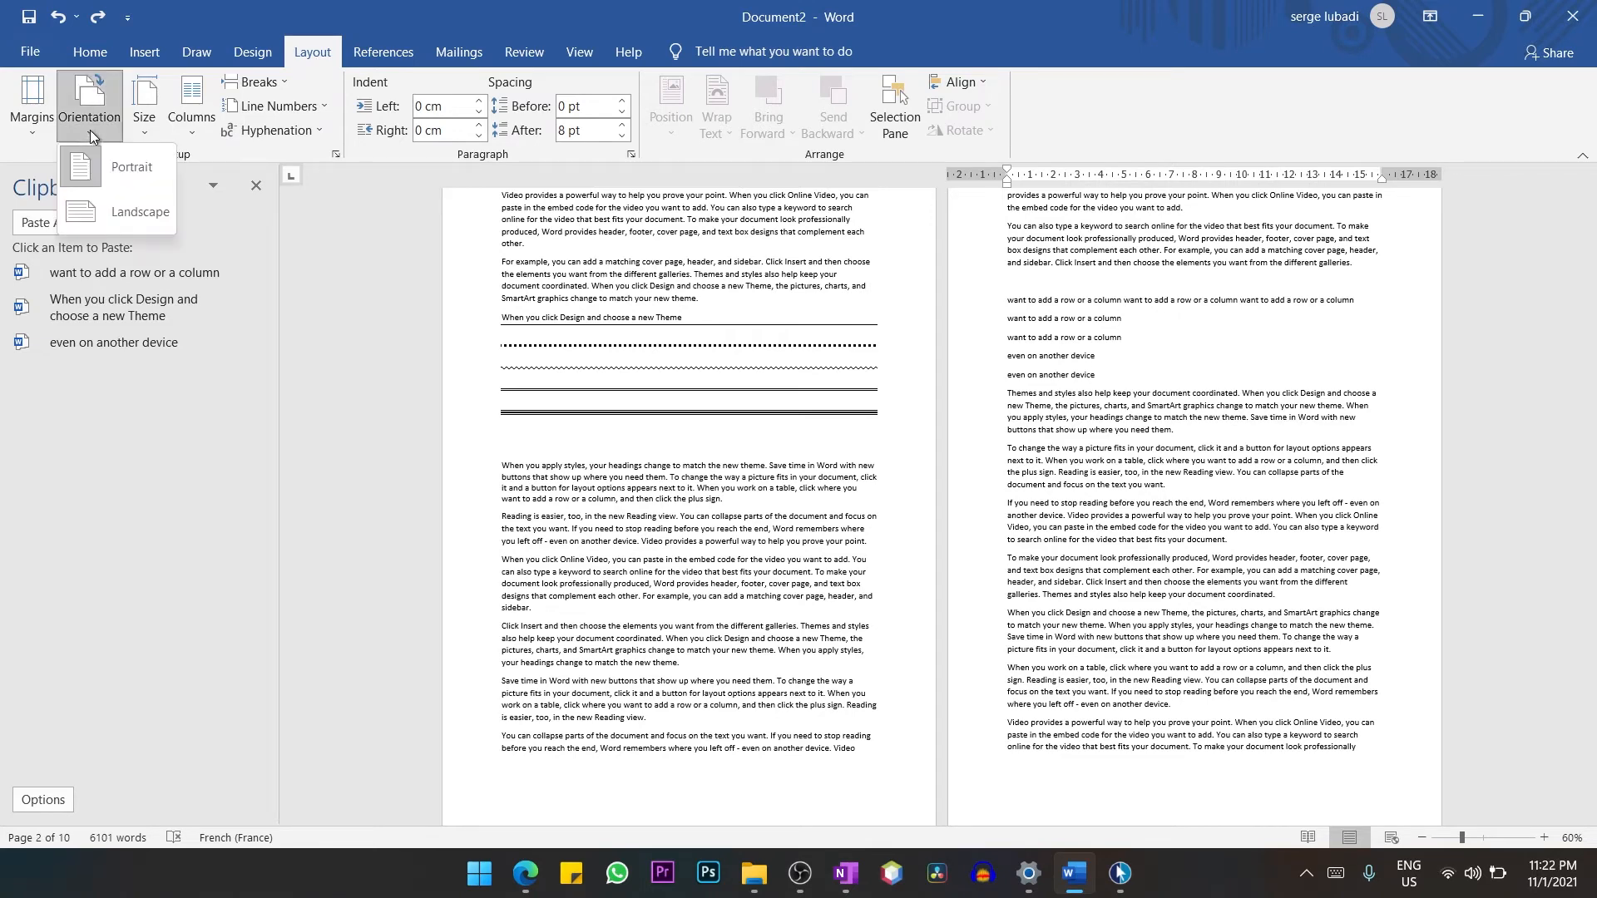
click(137, 211)
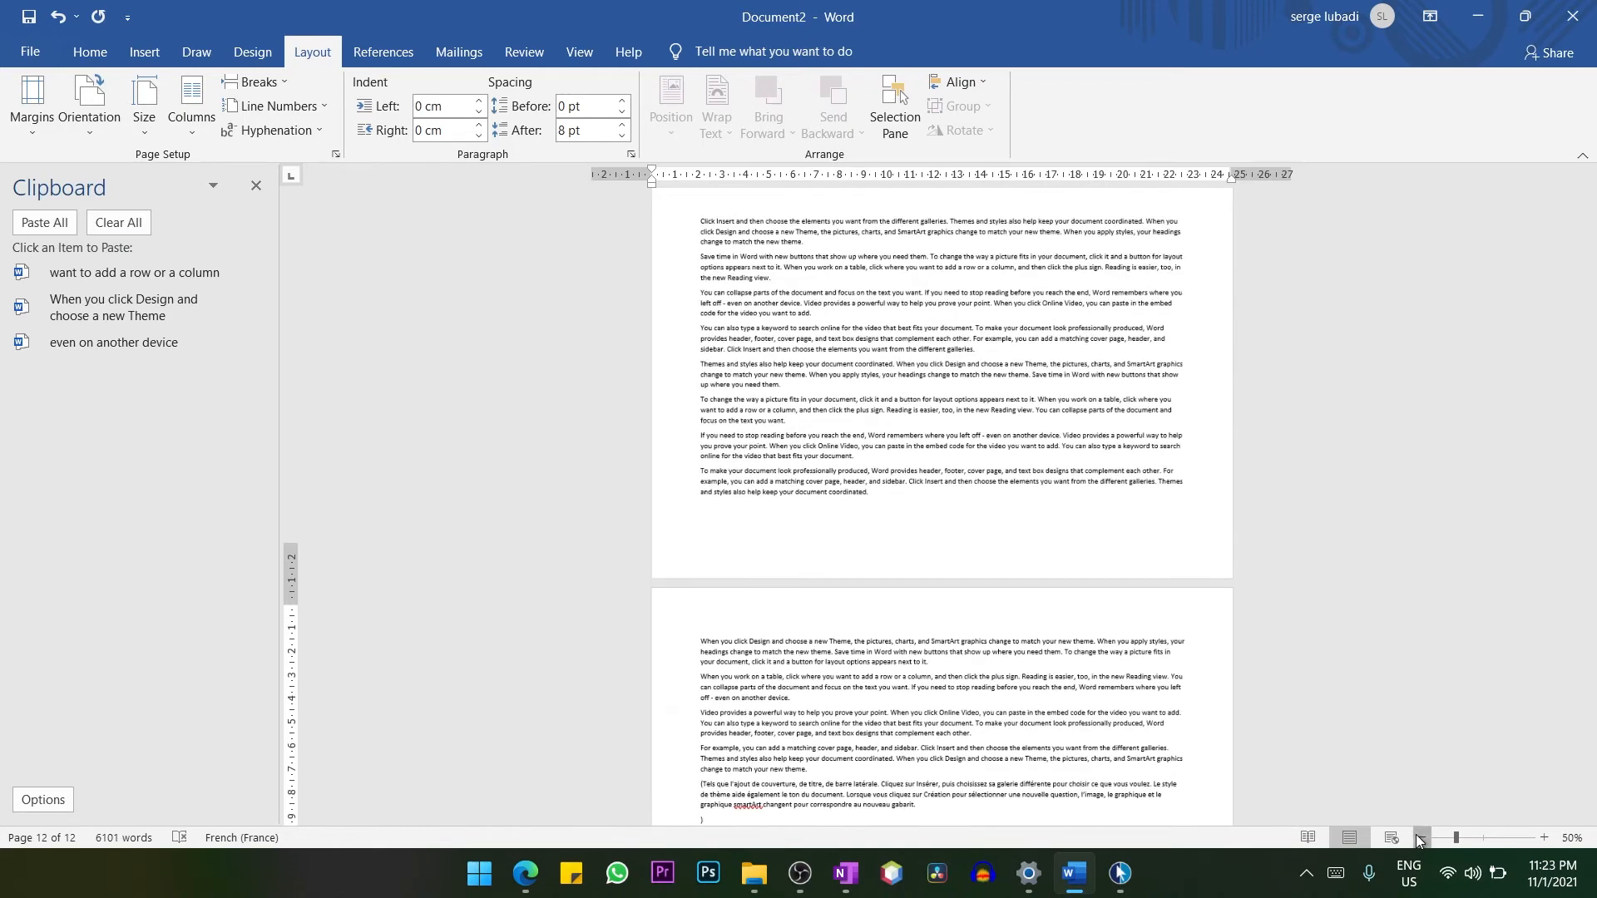
click(1420, 837)
click(1419, 837)
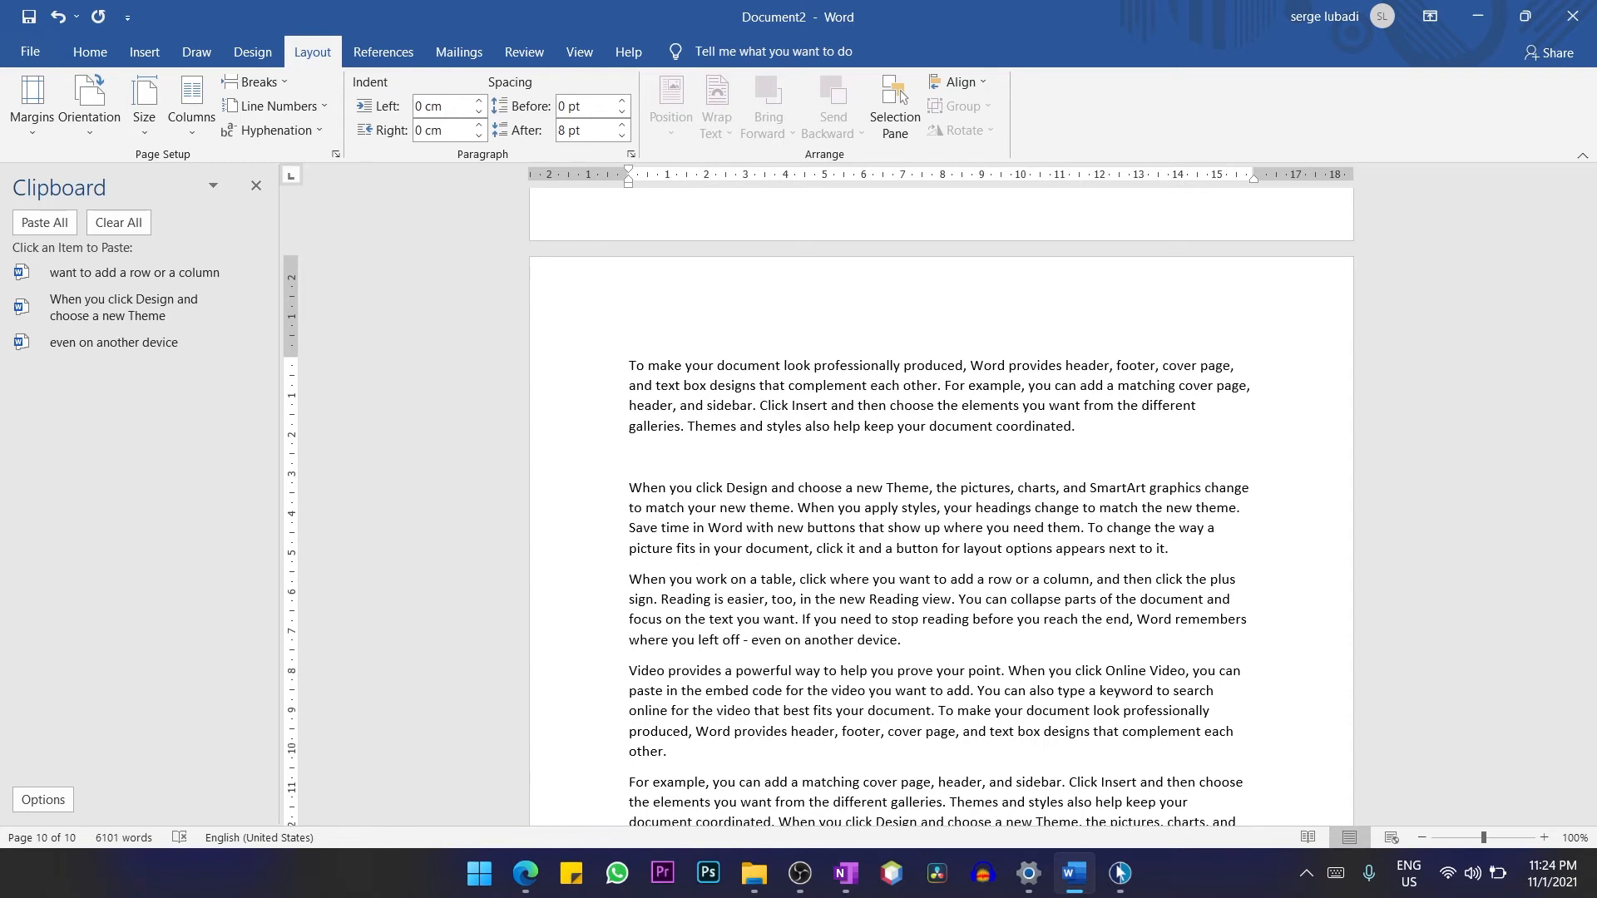
Write "Read more" on the blank line below the last page's first paragraph and link it to aaaword.pdf in the Documents folder.
text(Read more)
key(shift+Home)
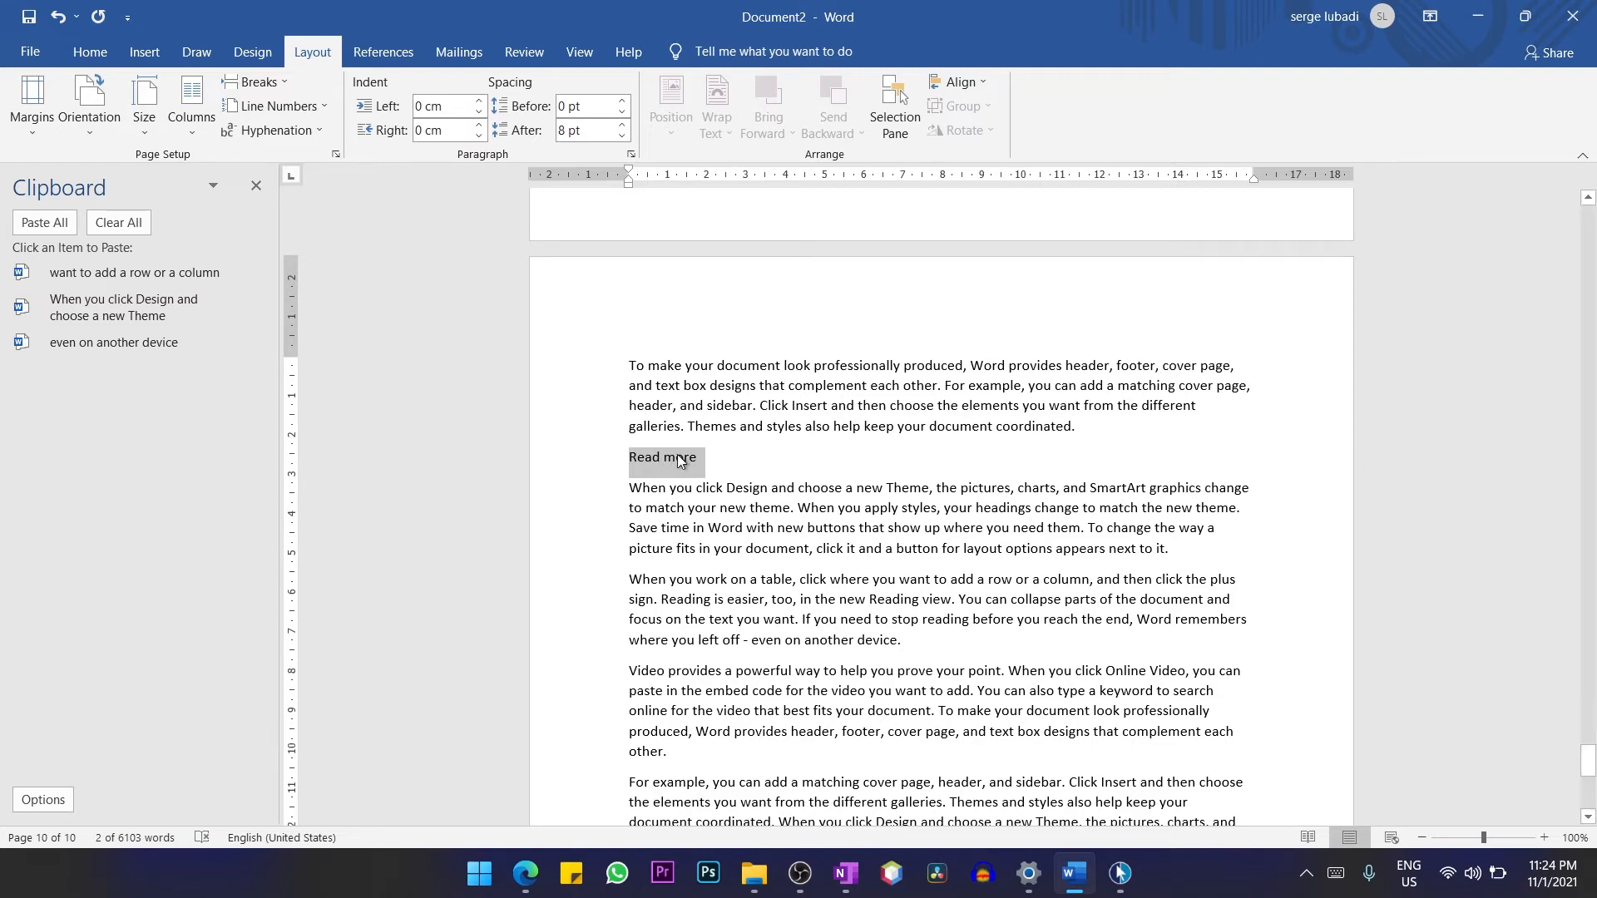
right_click(681, 462)
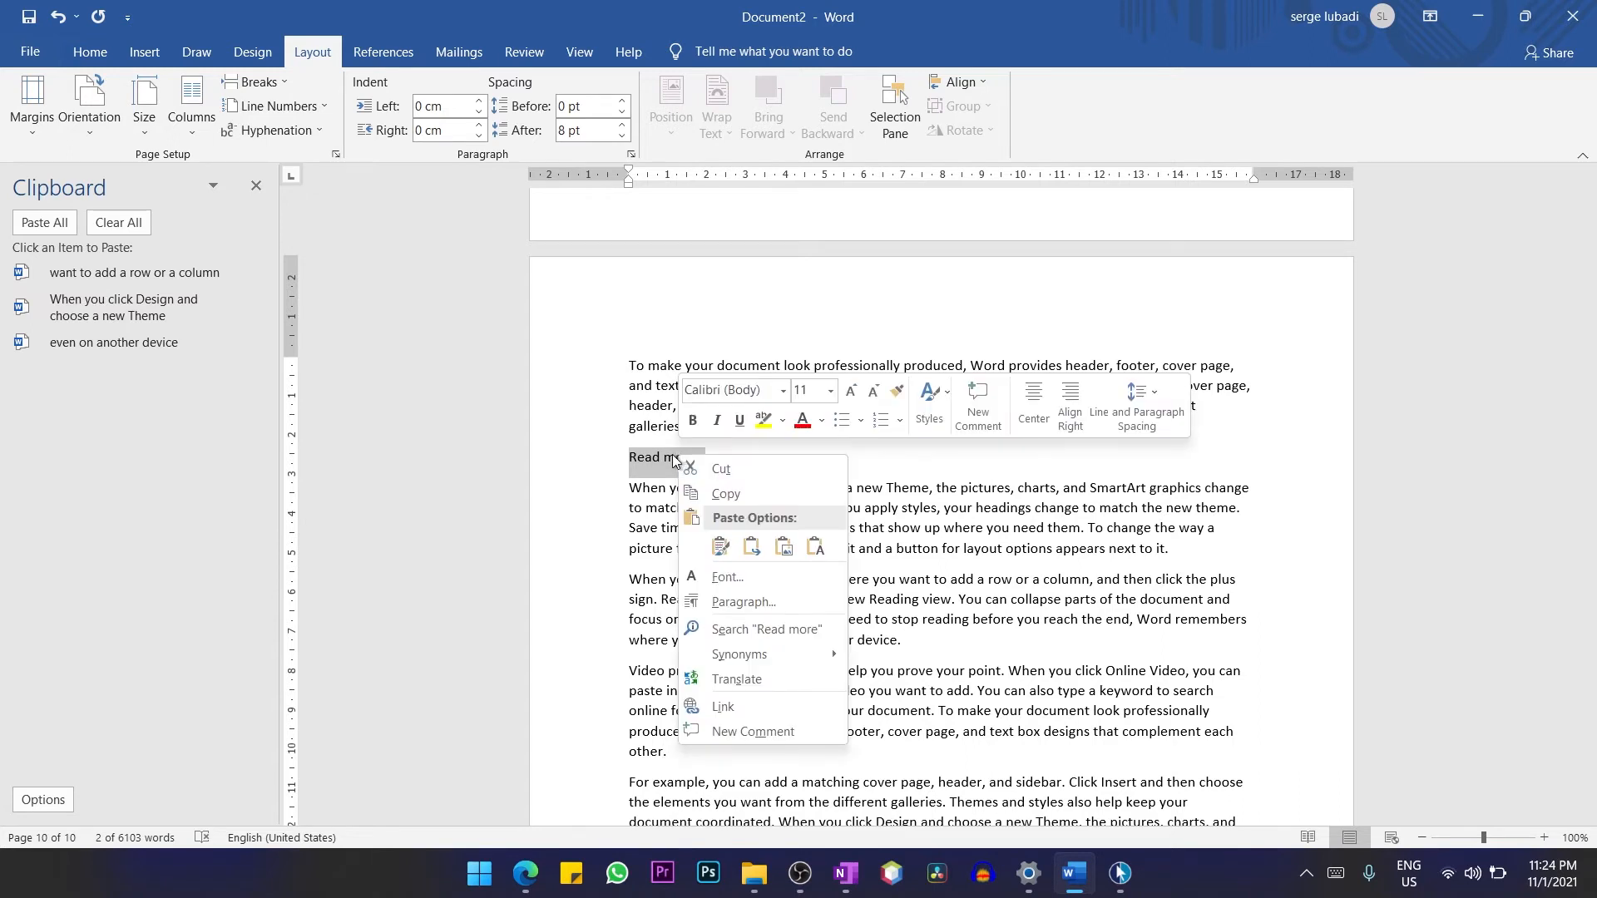
click(722, 706)
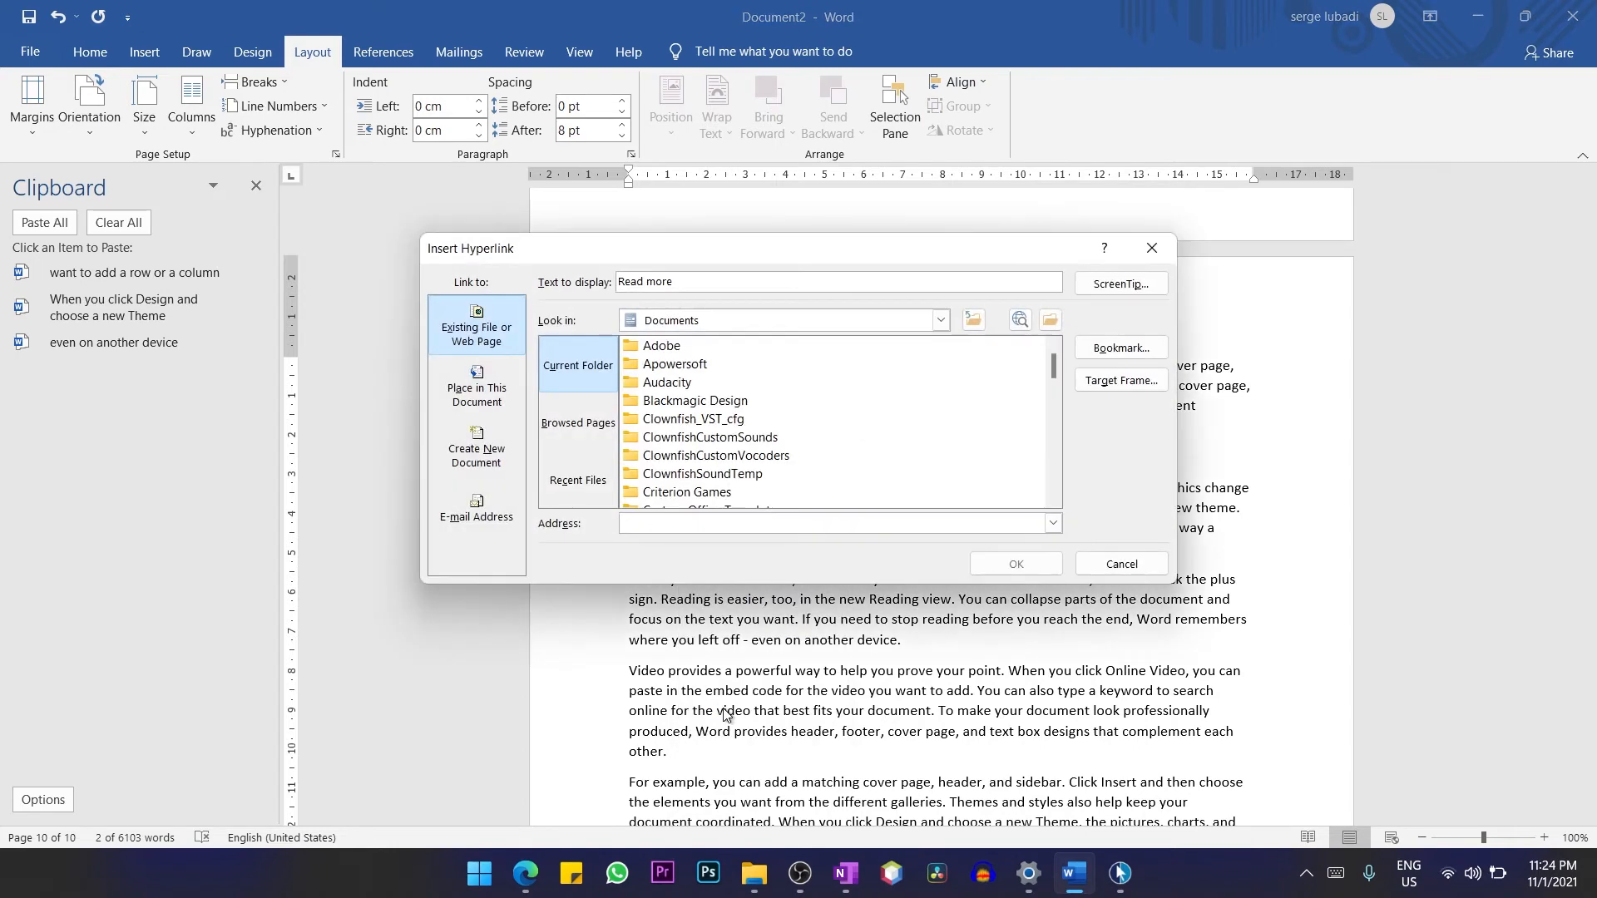
scroll(733, 474, down, 1)
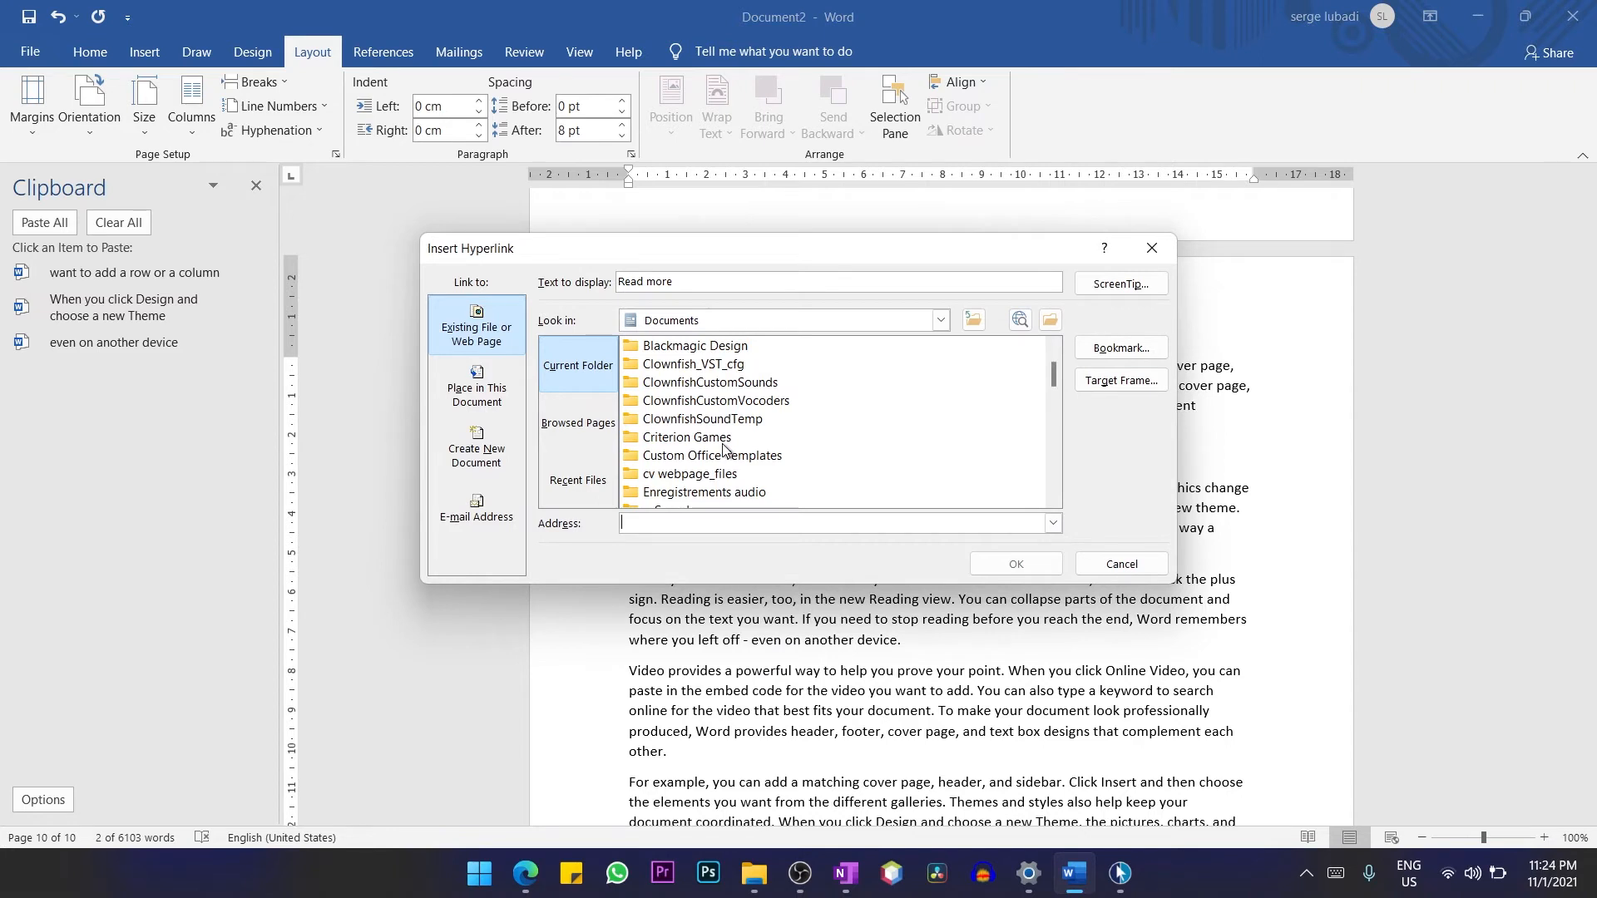
click(676, 474)
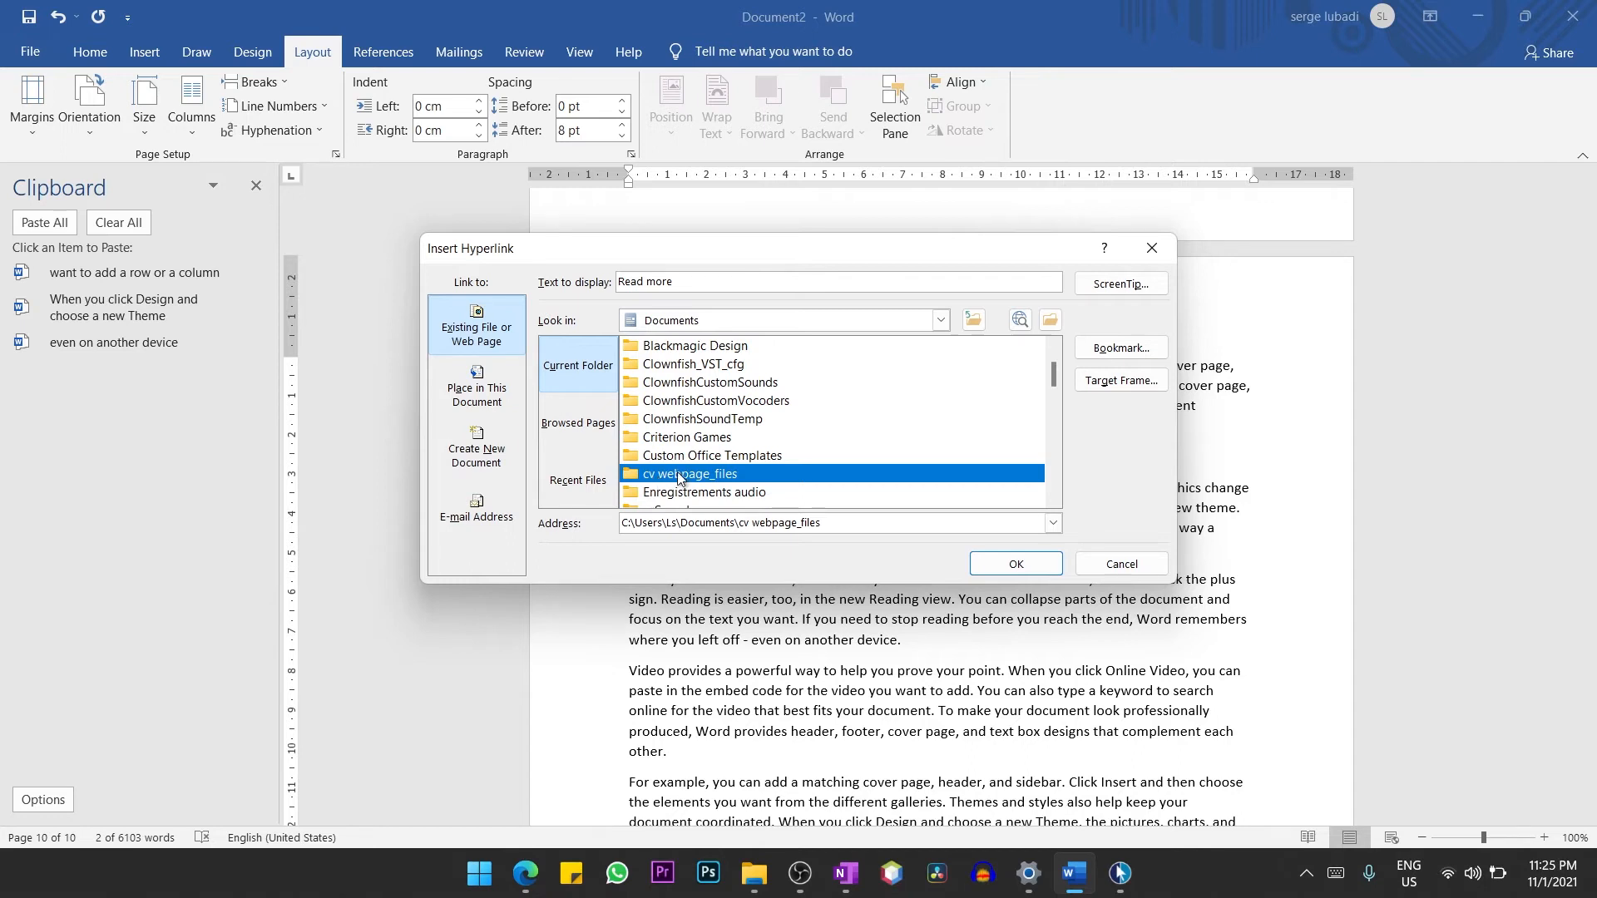
scroll(679, 476, down, 5)
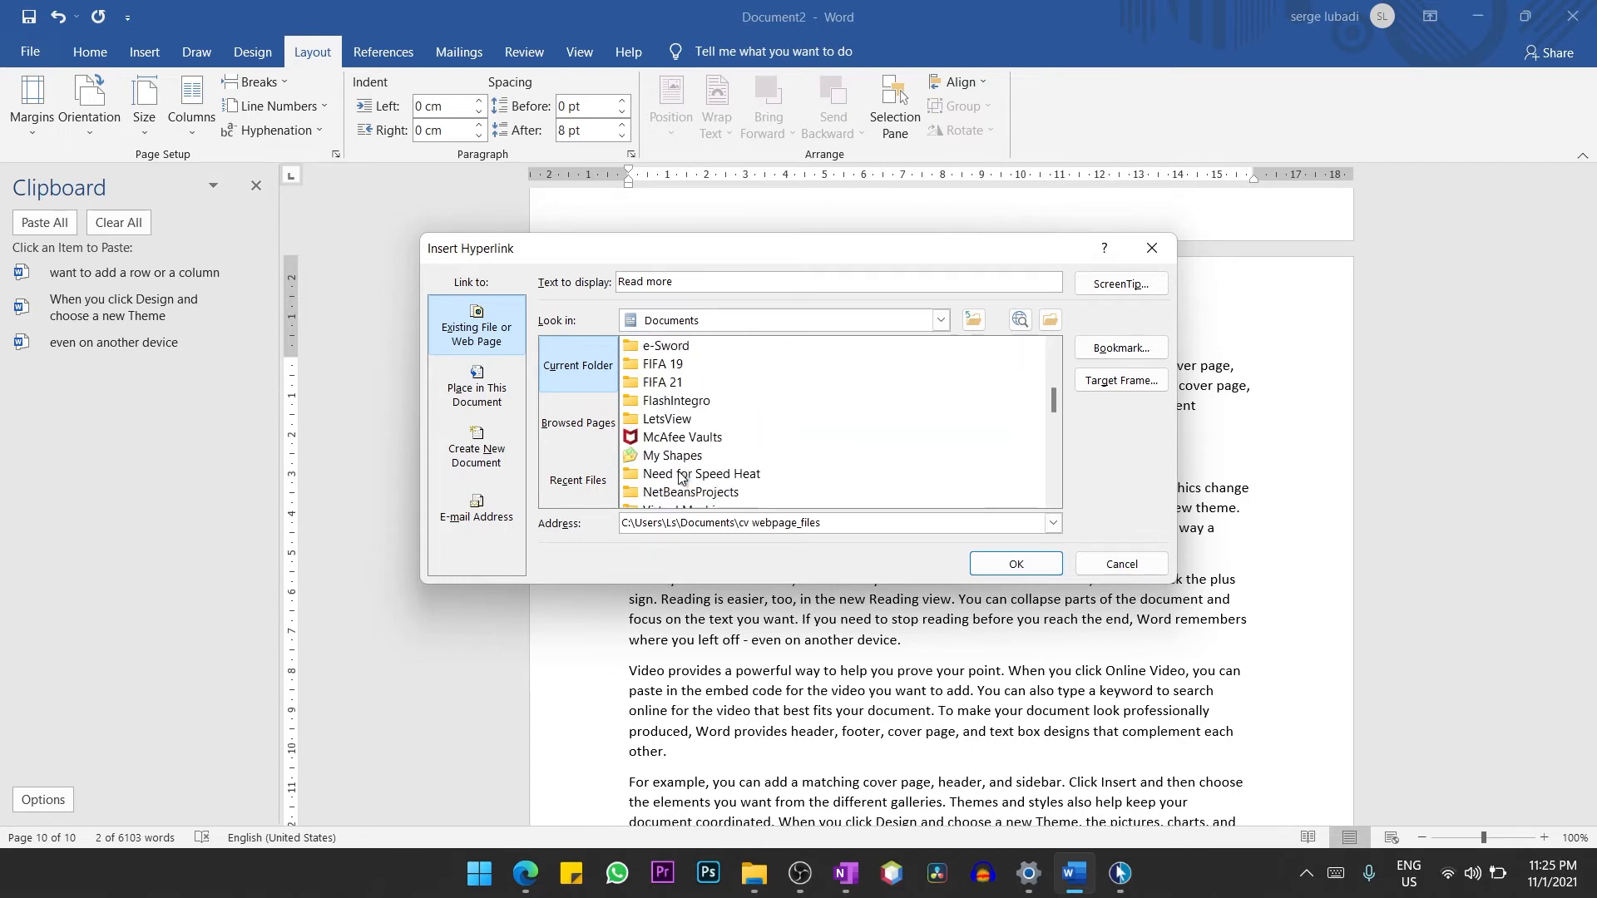
scroll(680, 477, down, 6)
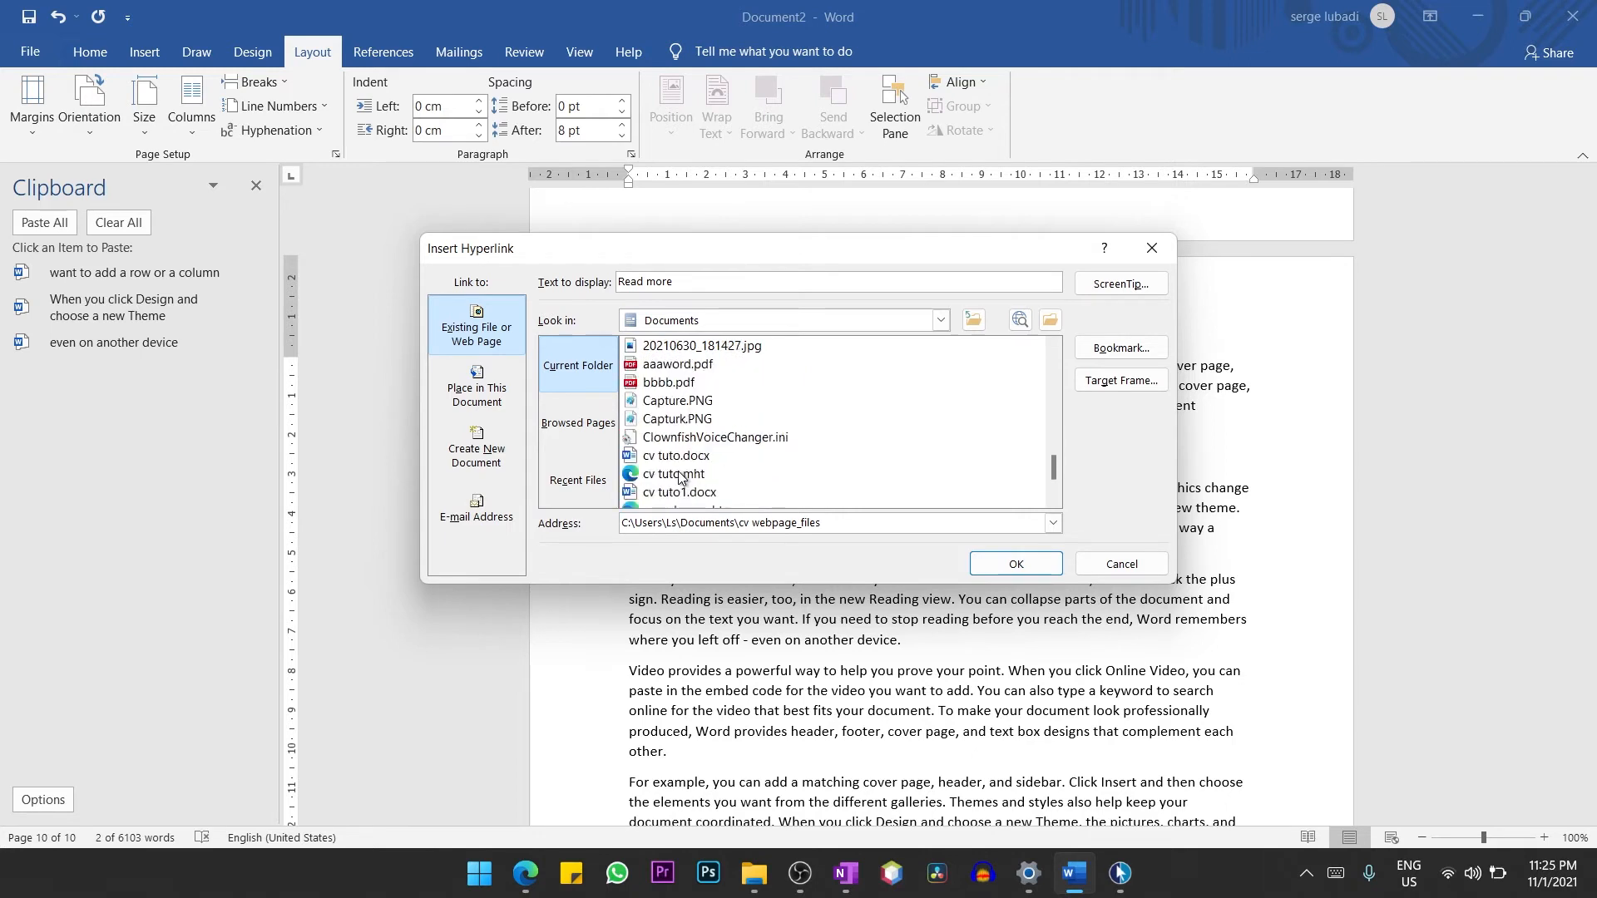
click(678, 367)
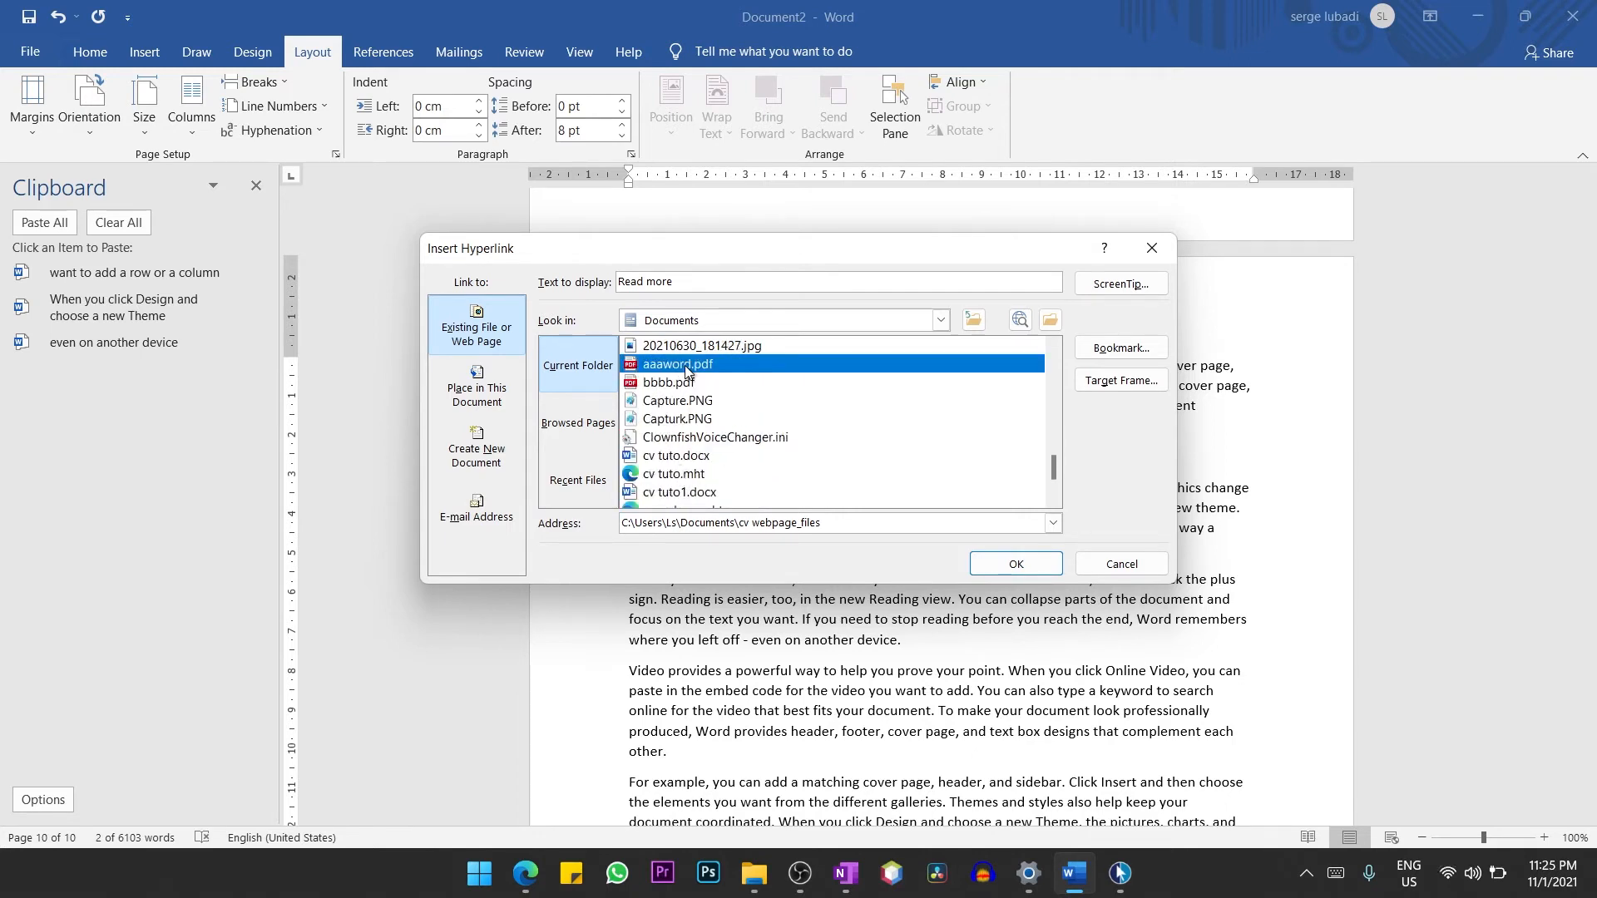
click(1035, 569)
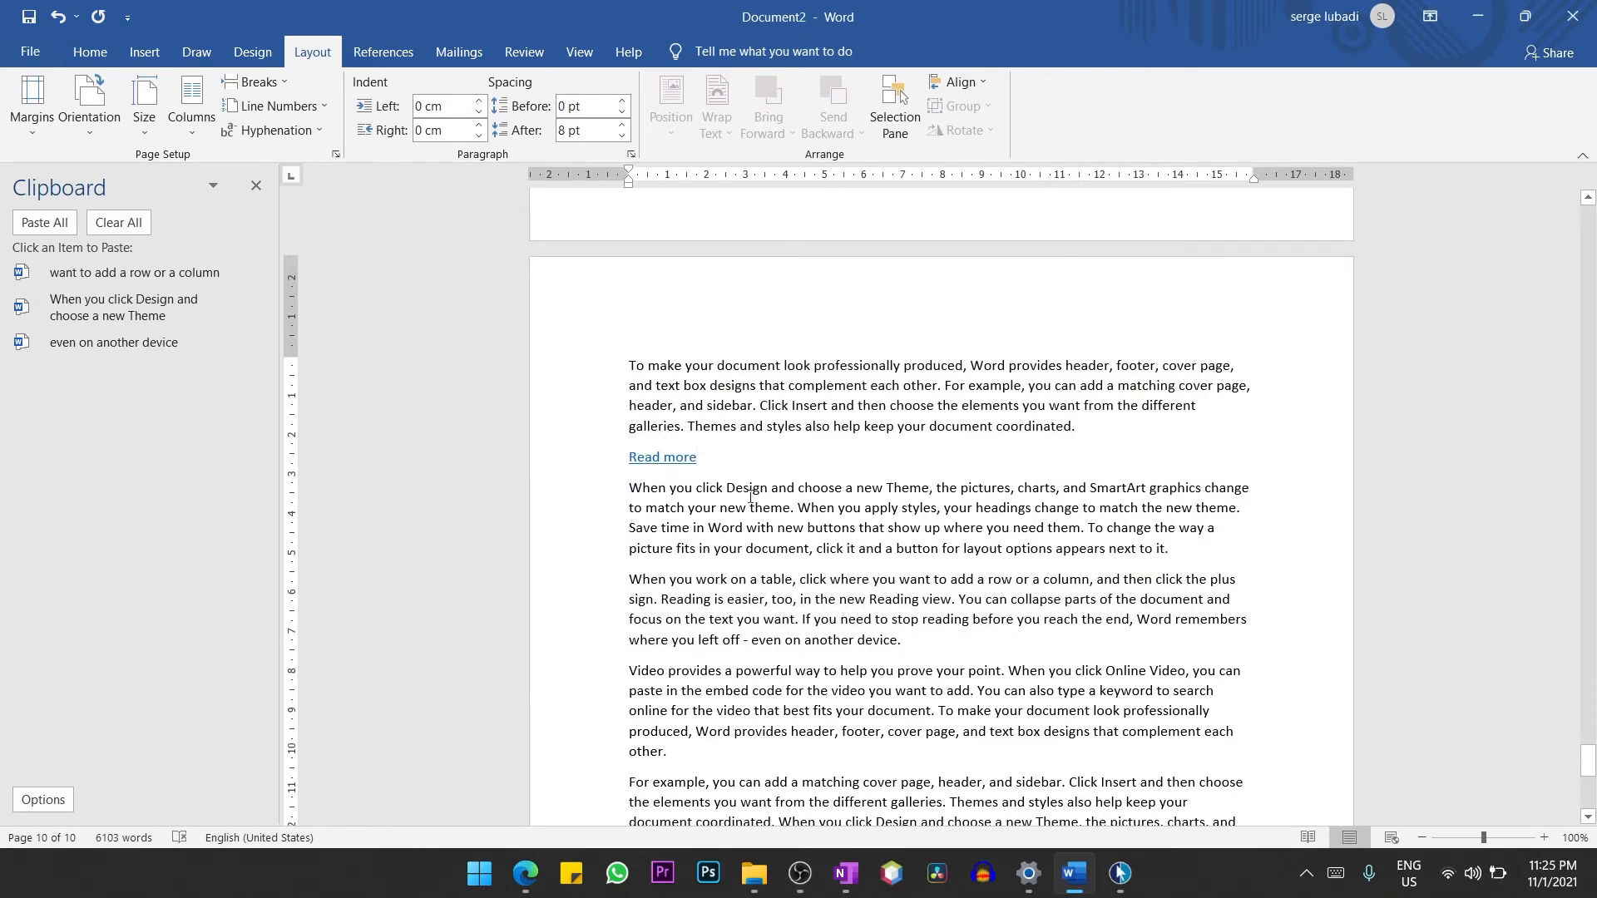
Follow the "Read more" hyperlink, allow the linked file aaaword.pdf to open, and look through the PDF.
triple_click(670, 459)
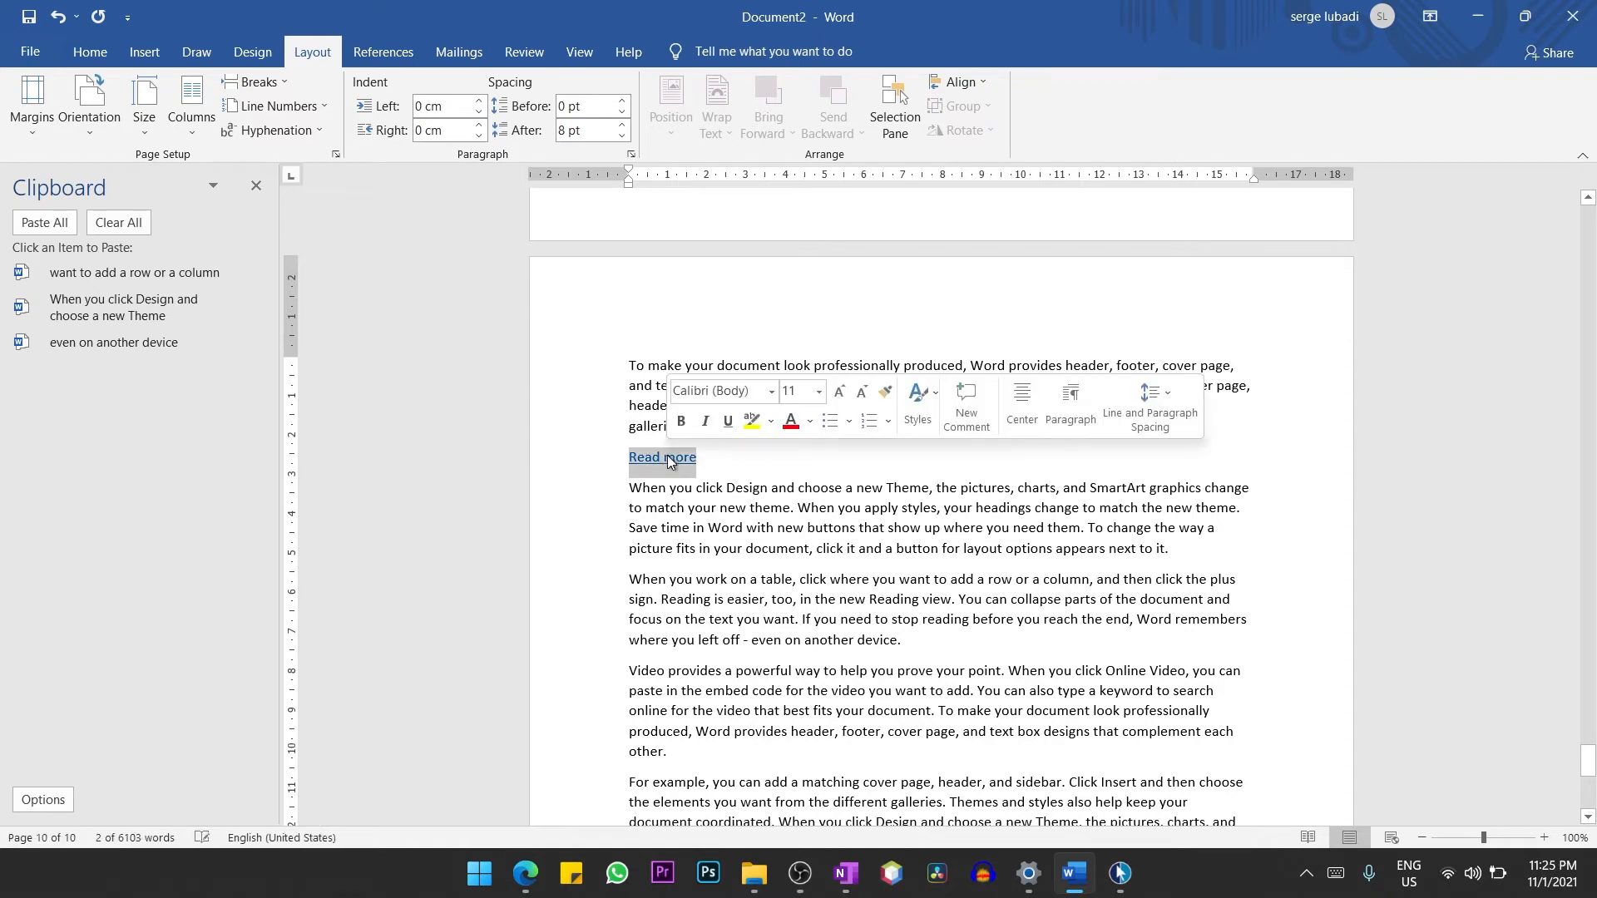
ctrl+click(669, 459)
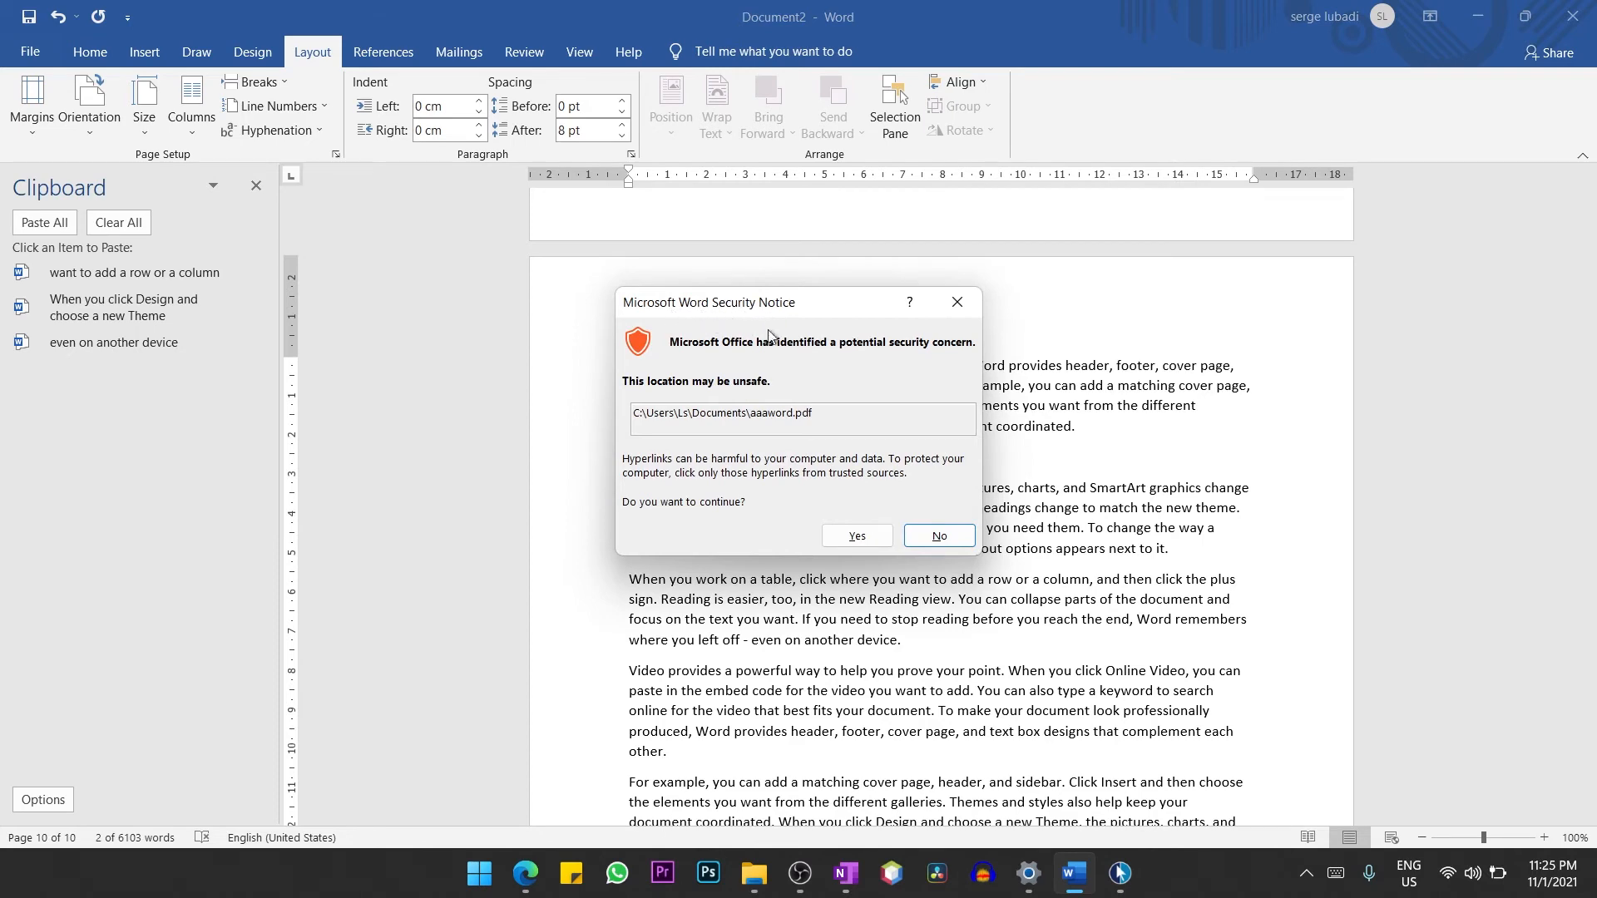
click(856, 535)
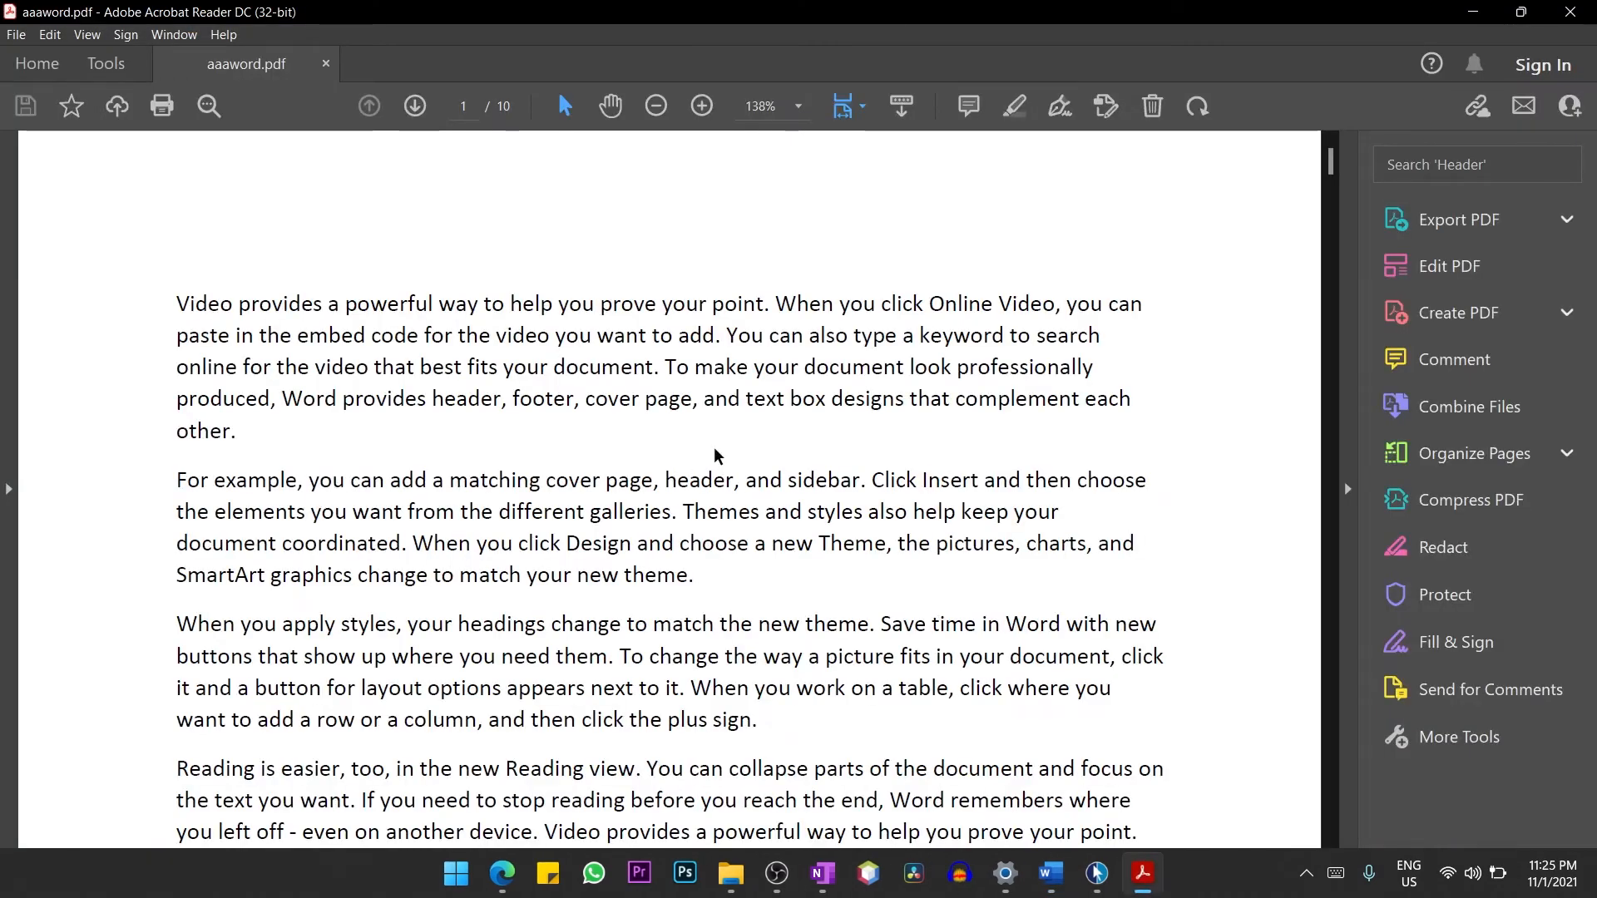
scroll(774, 591, down, 1)
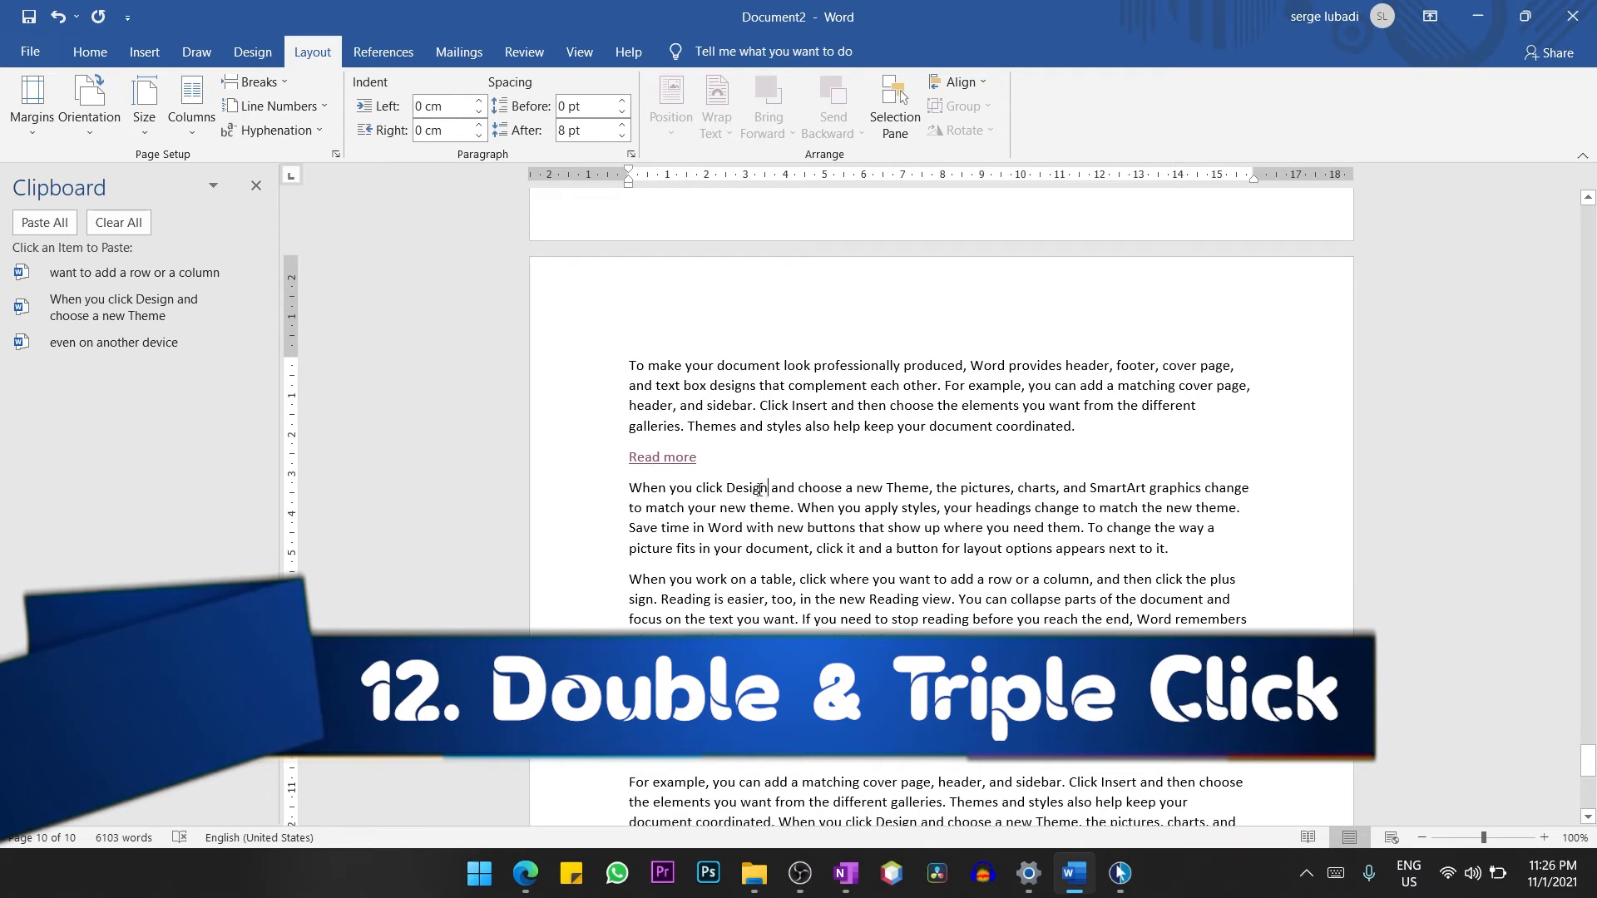
Demonstrate selecting the single word "Design" in the paragraph below the "Read more" link, then clear the selection.
double_click(760, 489)
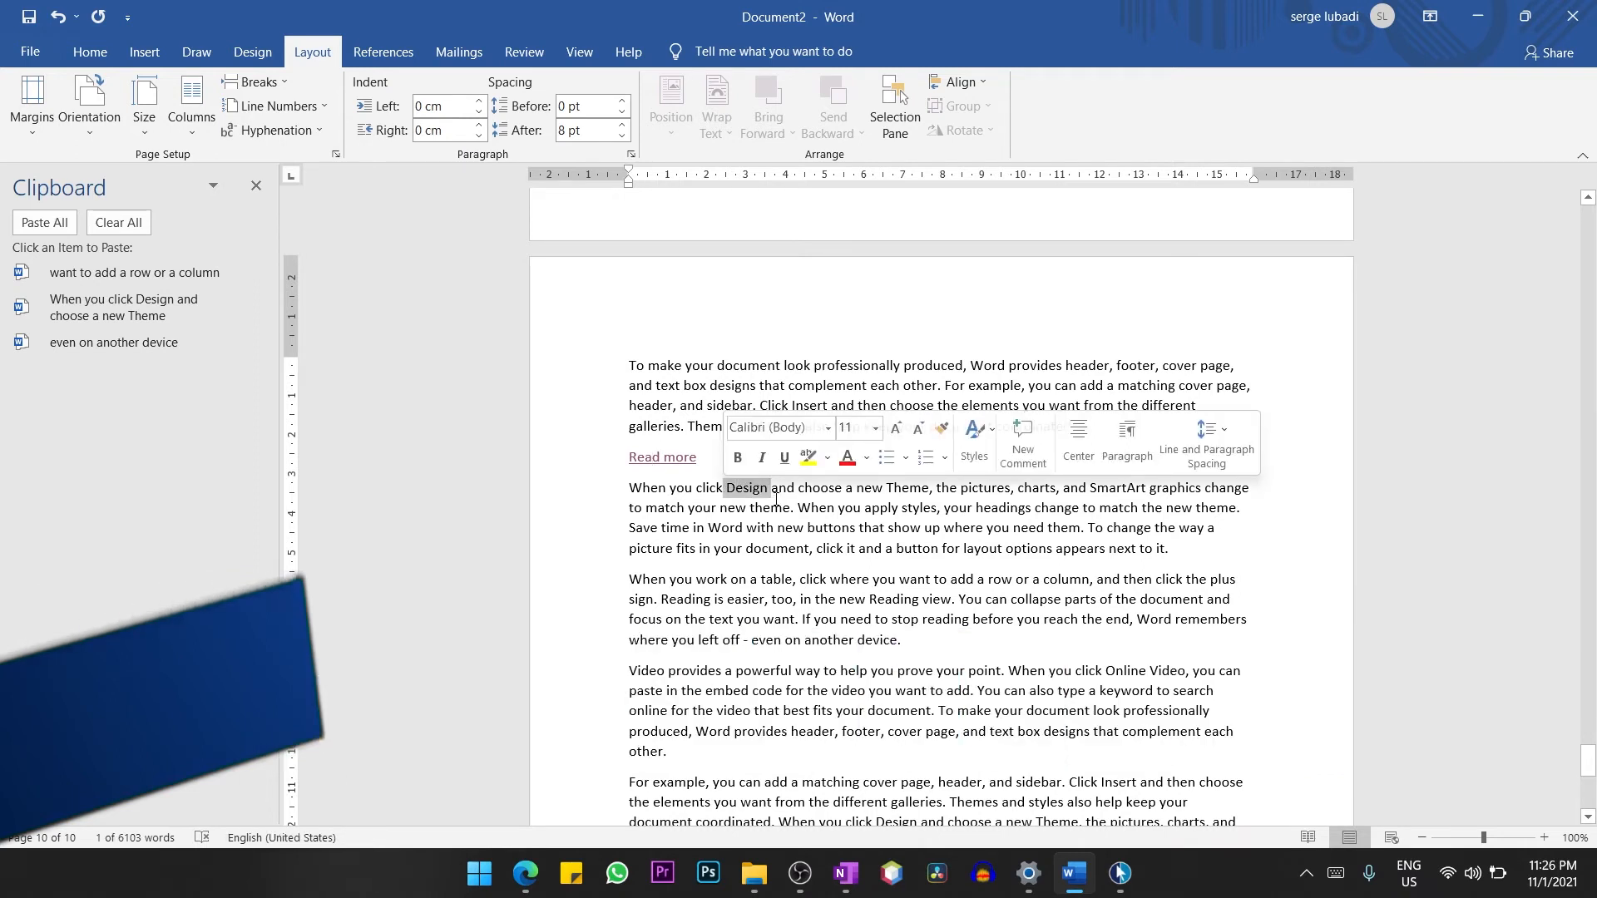
click(772, 501)
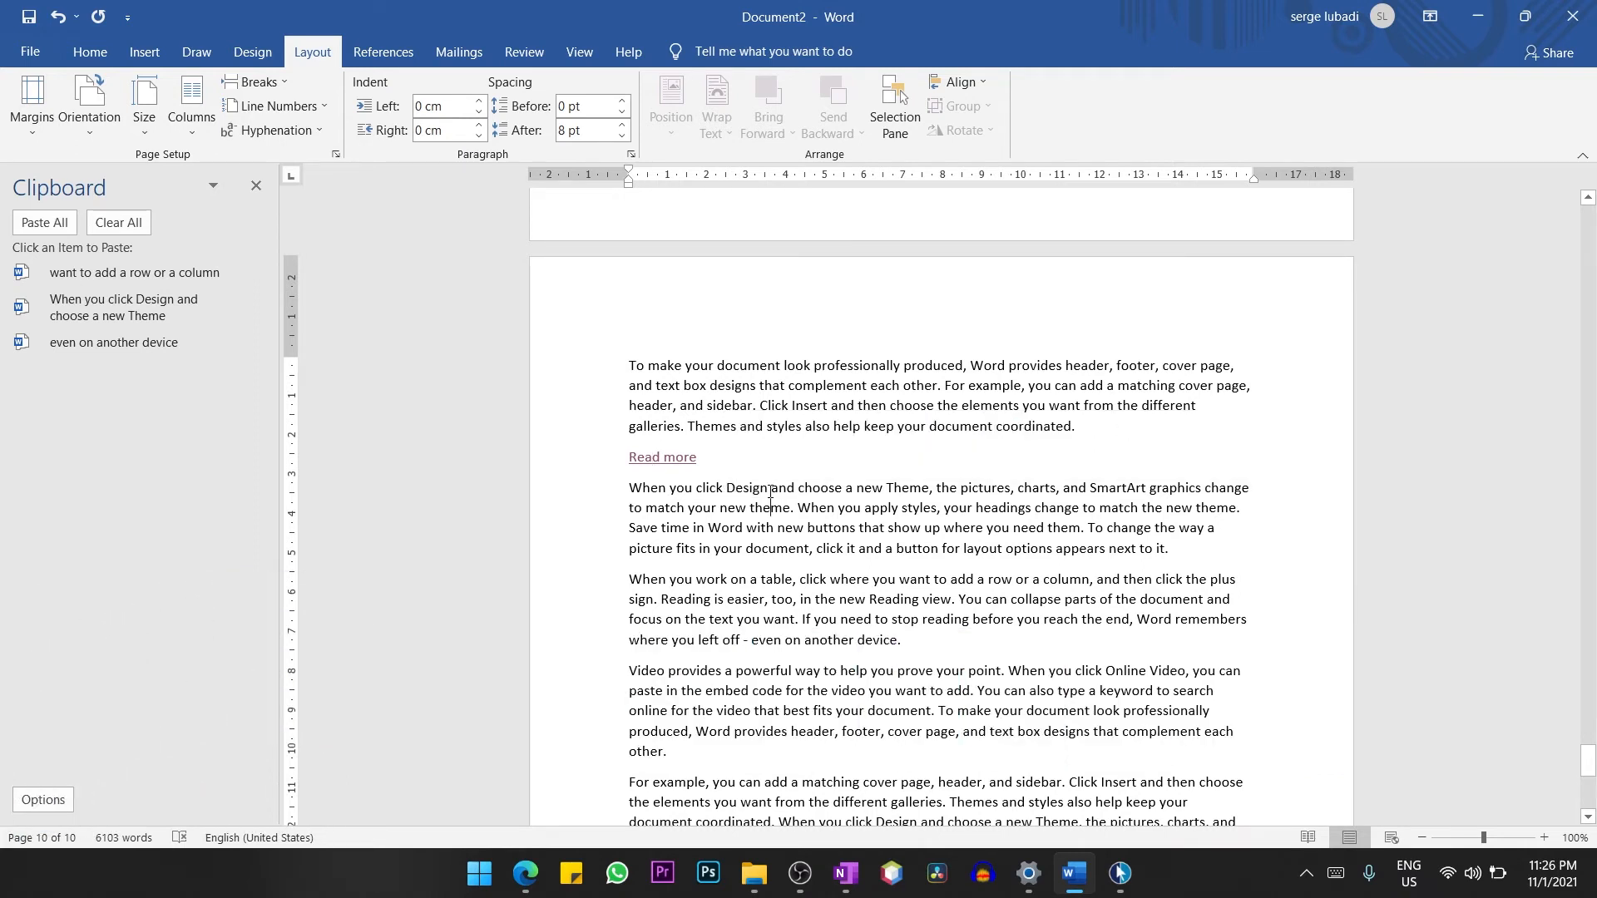
drag(770, 490, 721, 488)
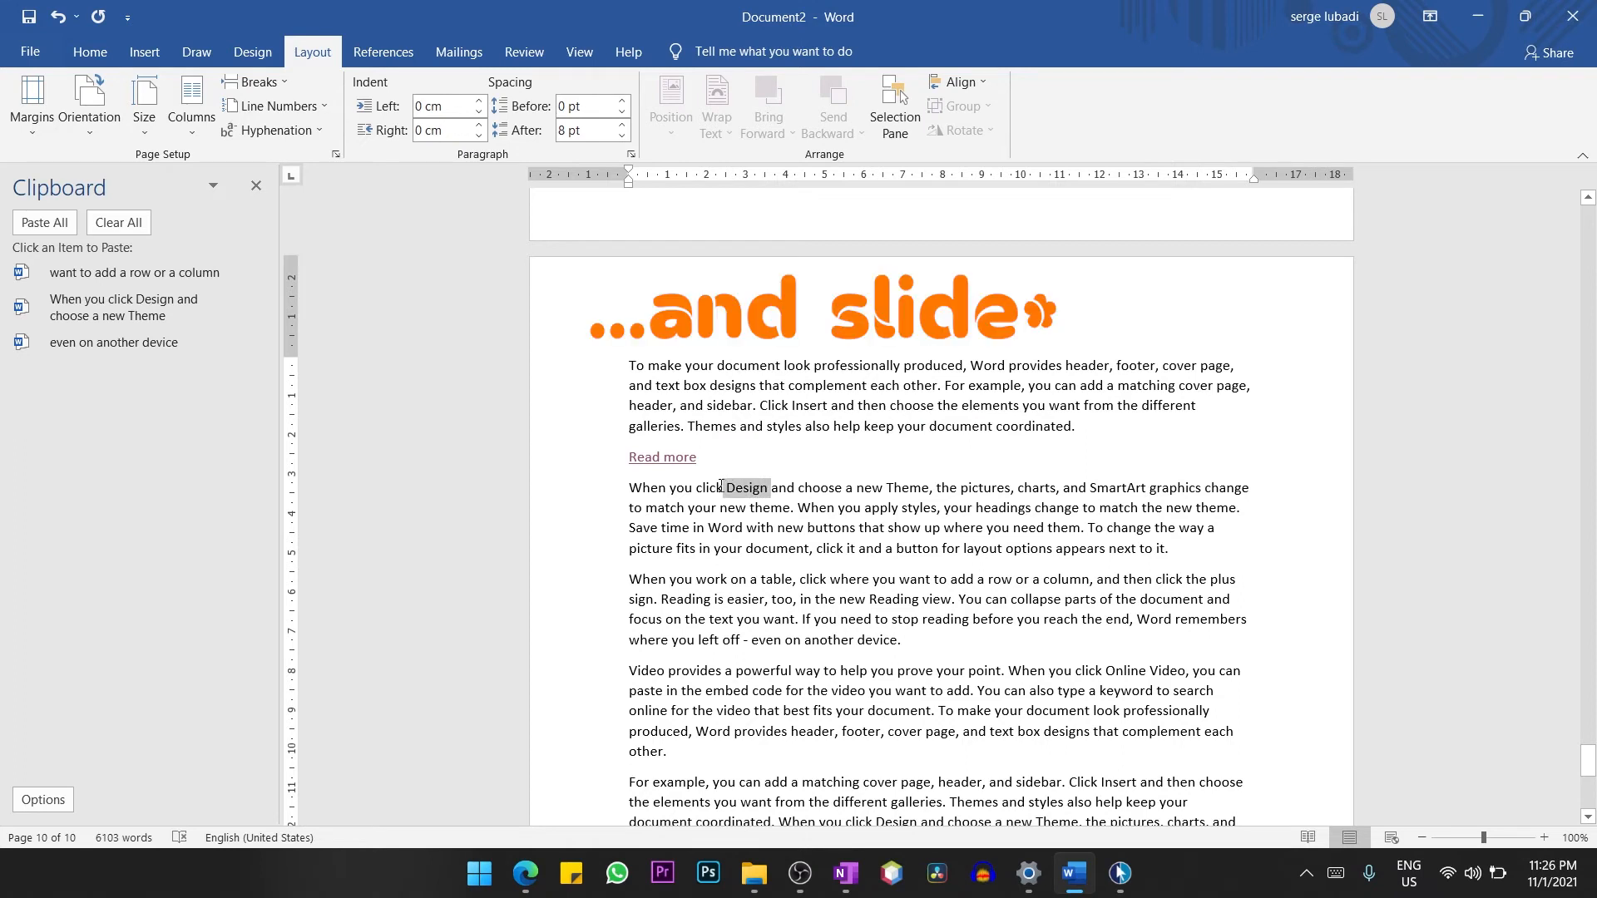
click(749, 489)
double_click(750, 489)
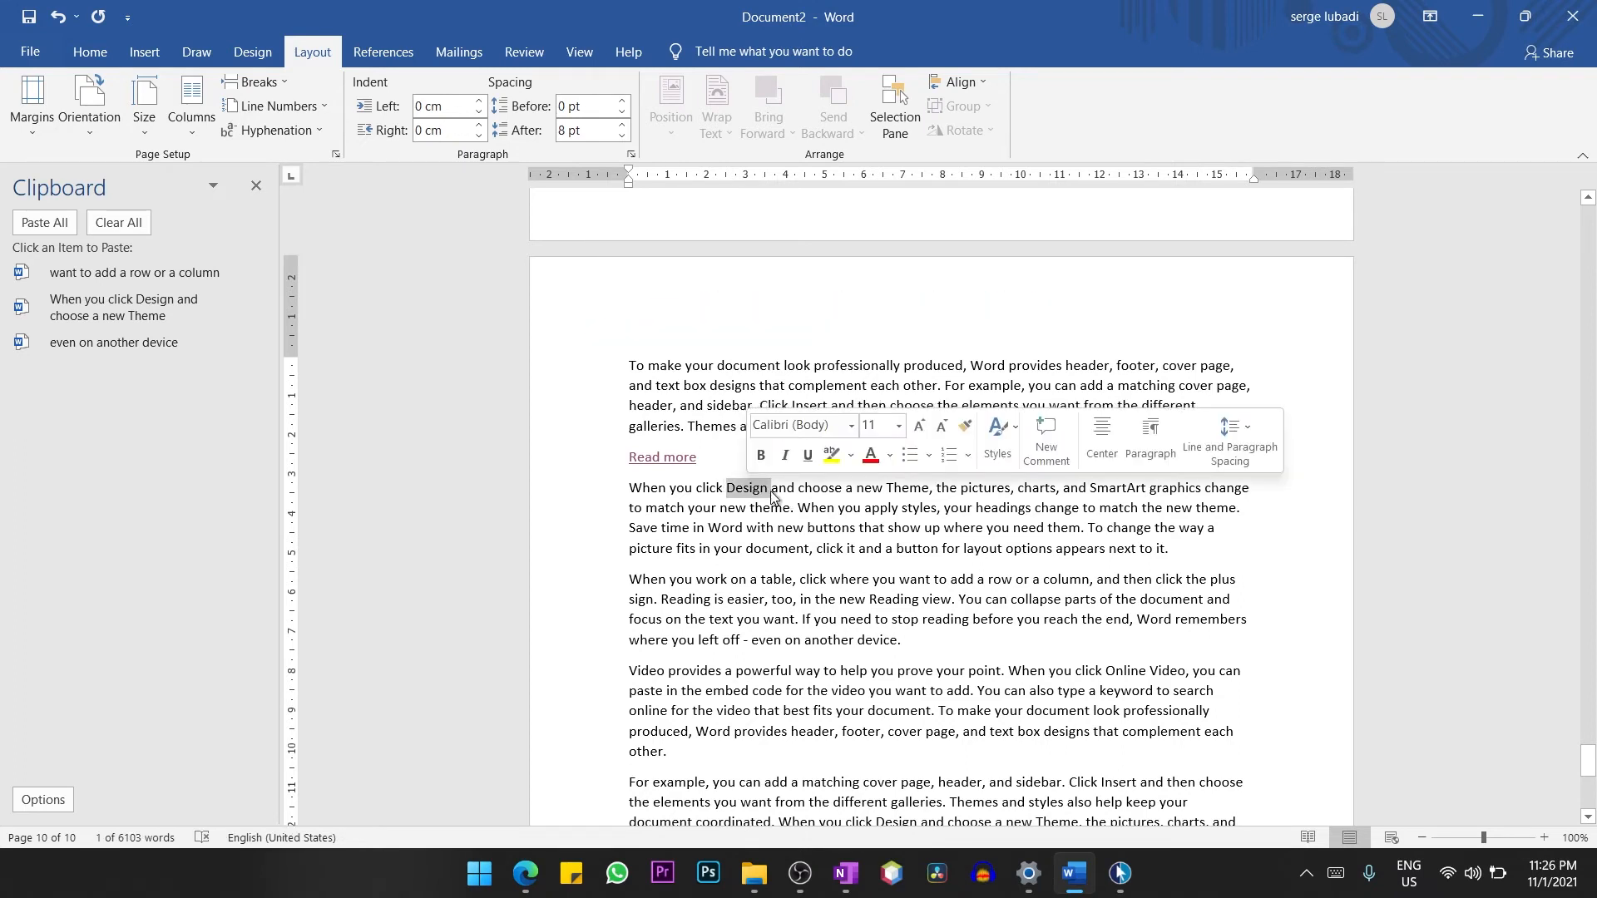
click(786, 492)
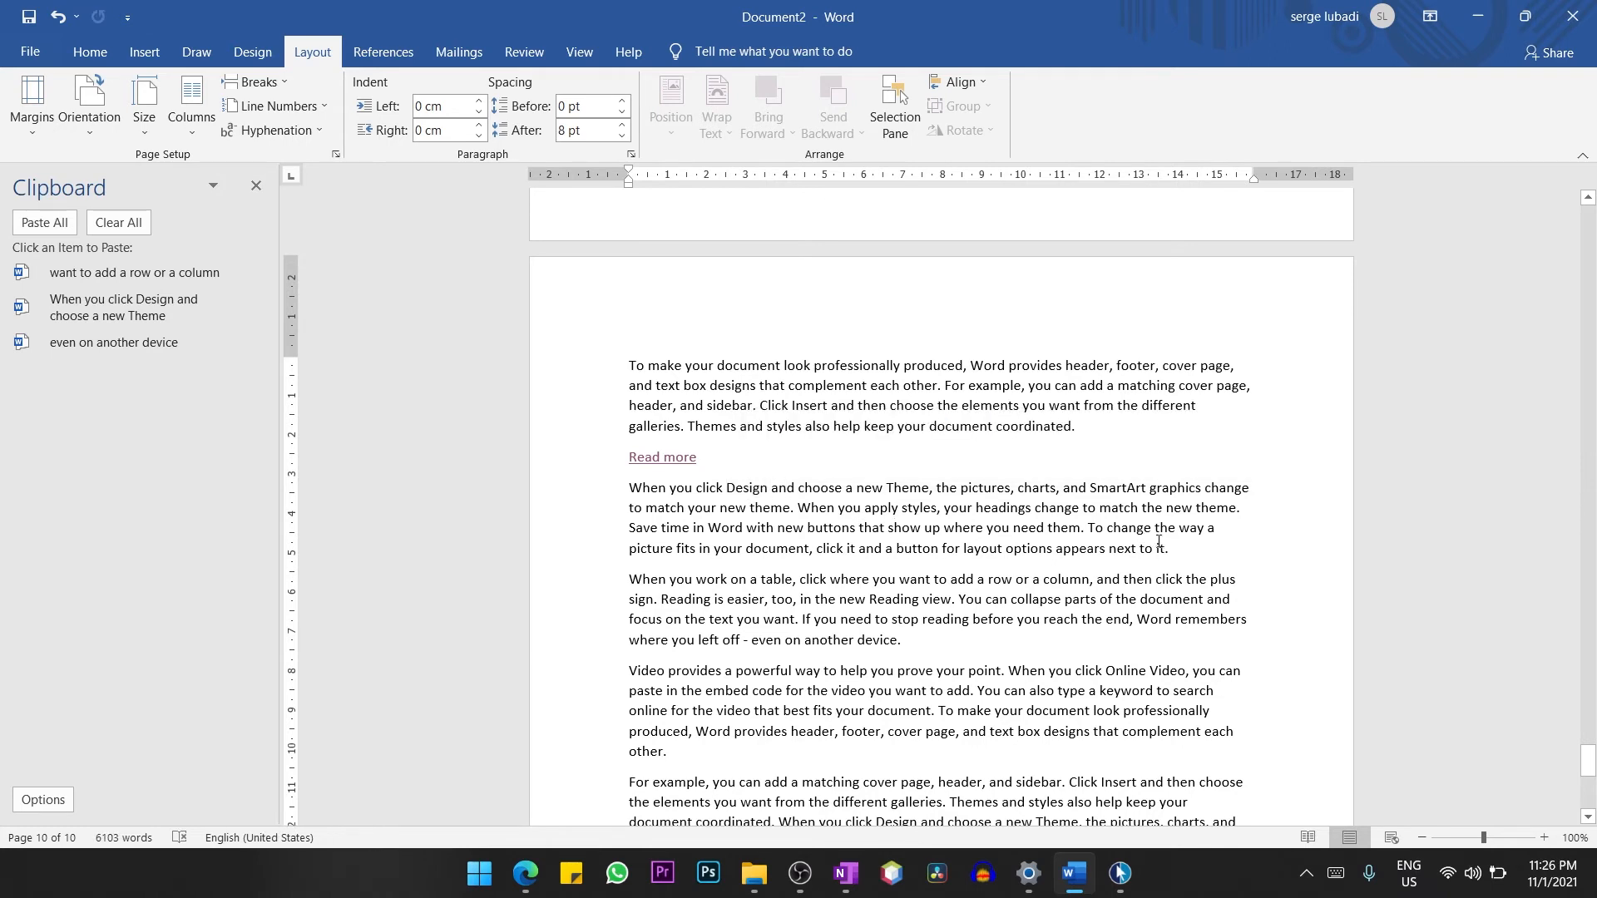
Demonstrate selecting the whole paragraph that begins "When you click Design" below the "Read more" link.
drag(1174, 548, 631, 489)
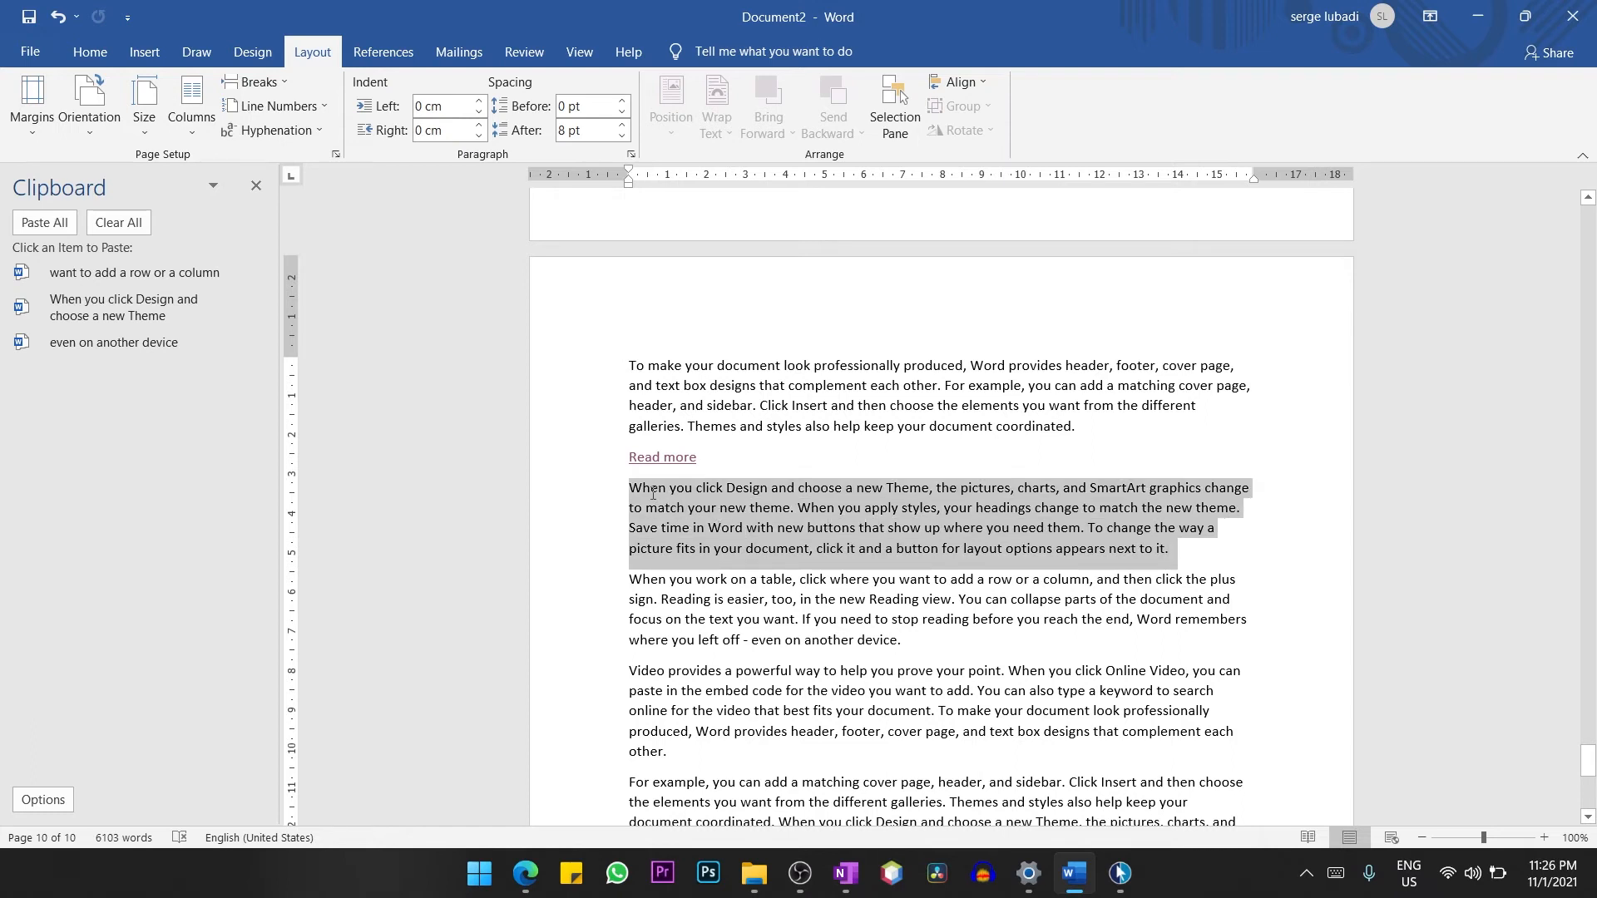
click(813, 536)
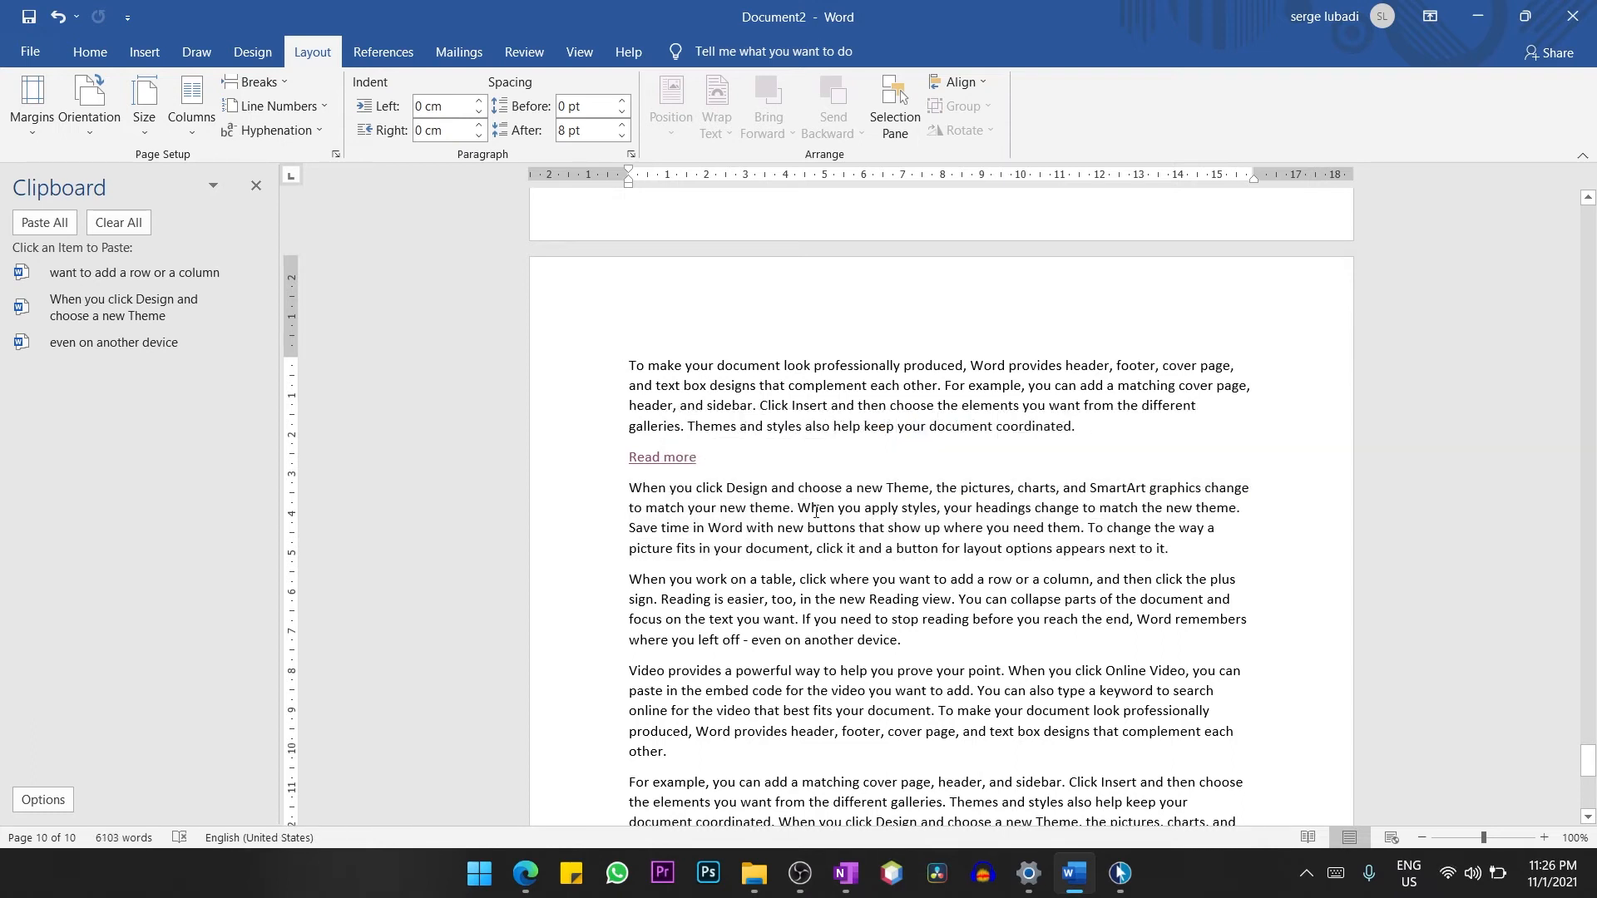
triple_click(815, 511)
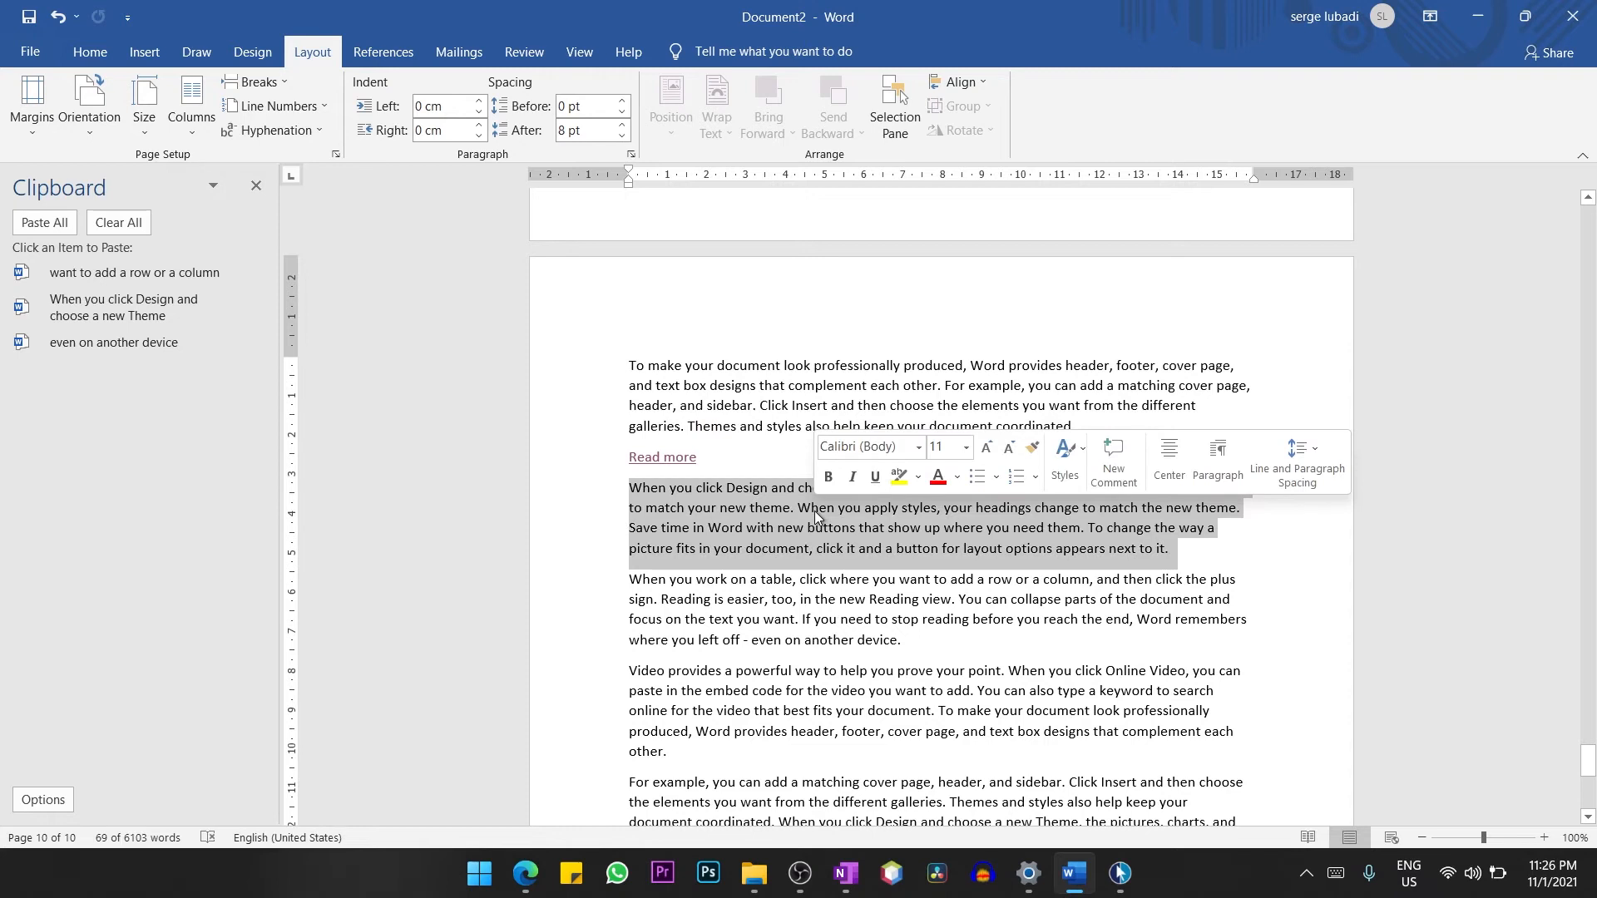
click(958, 518)
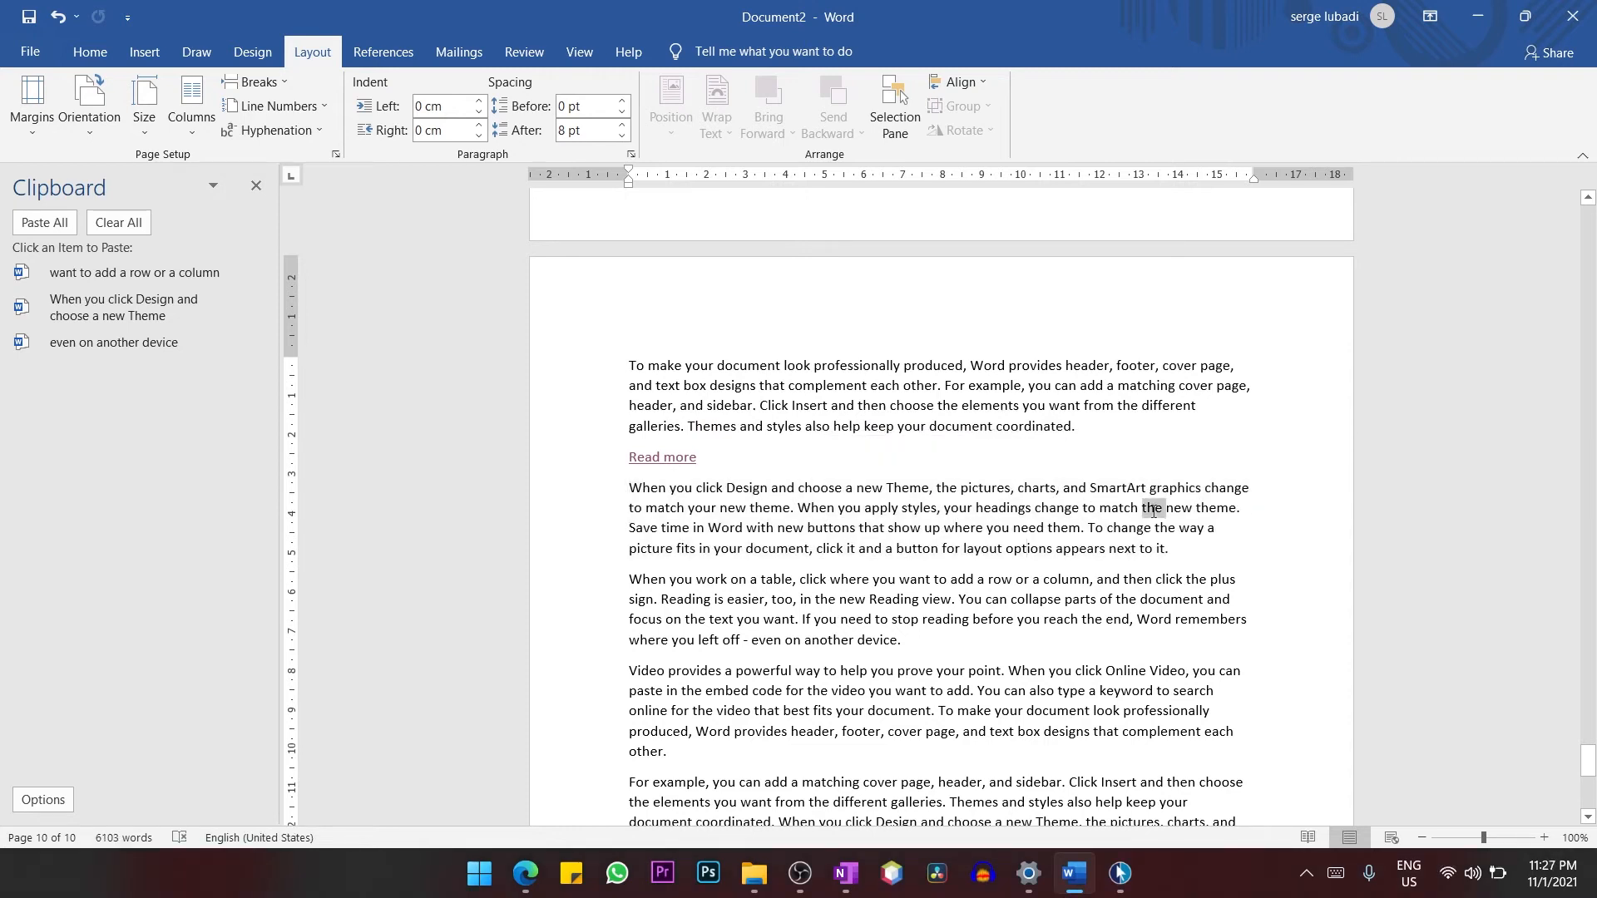
triple_click(1154, 511)
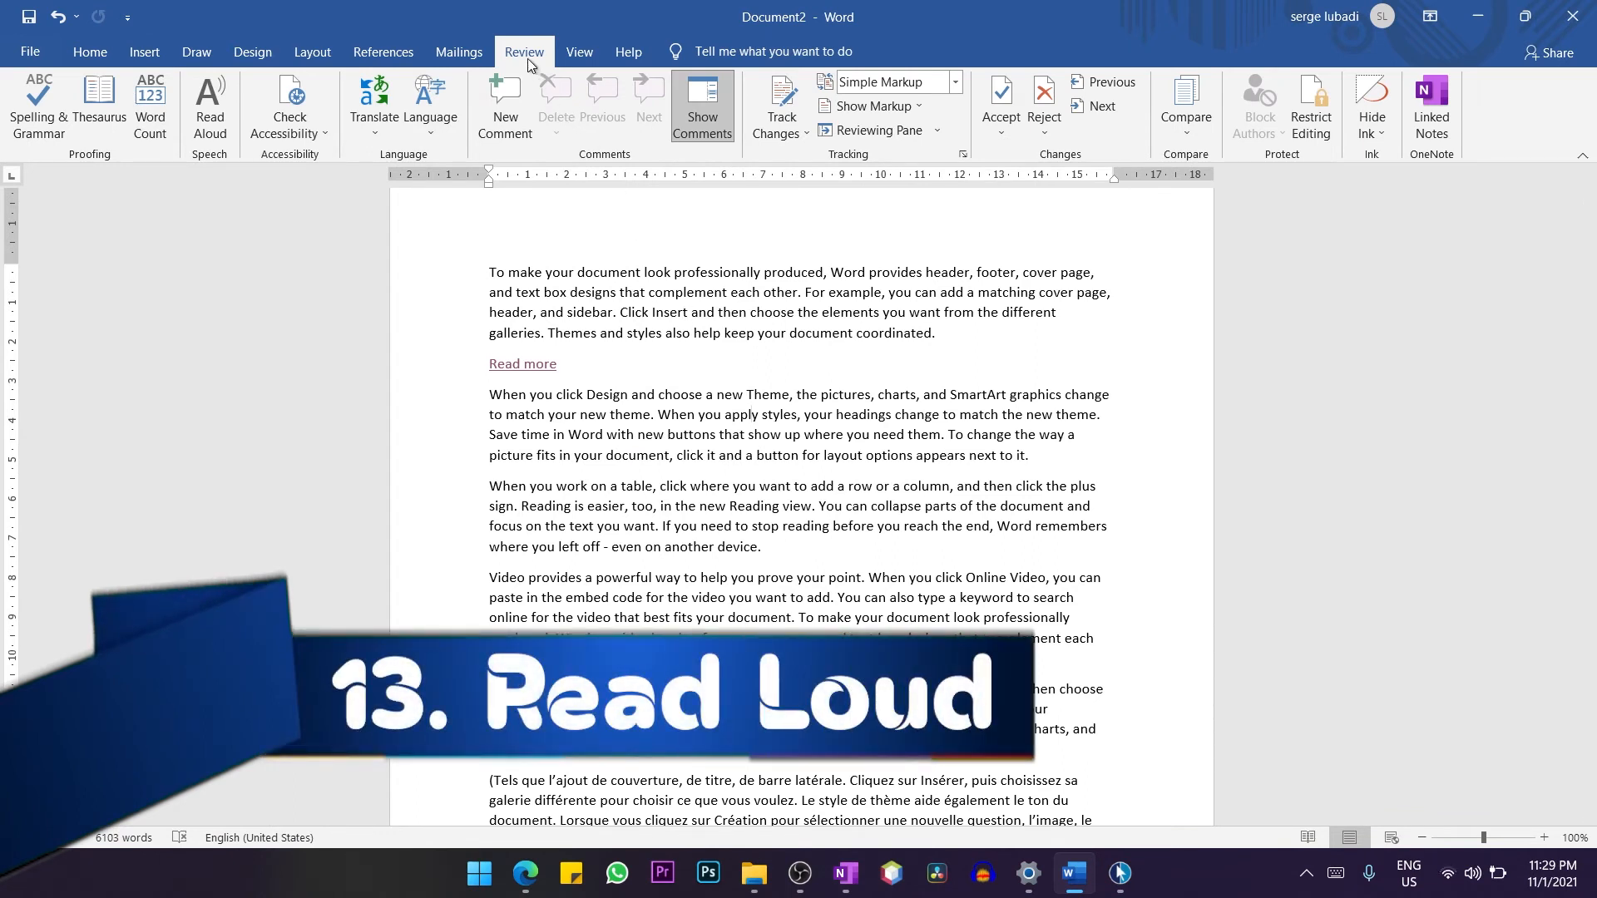
Have the document read aloud, skip back several paragraphs and forward again, and pause the reading.
click(210, 129)
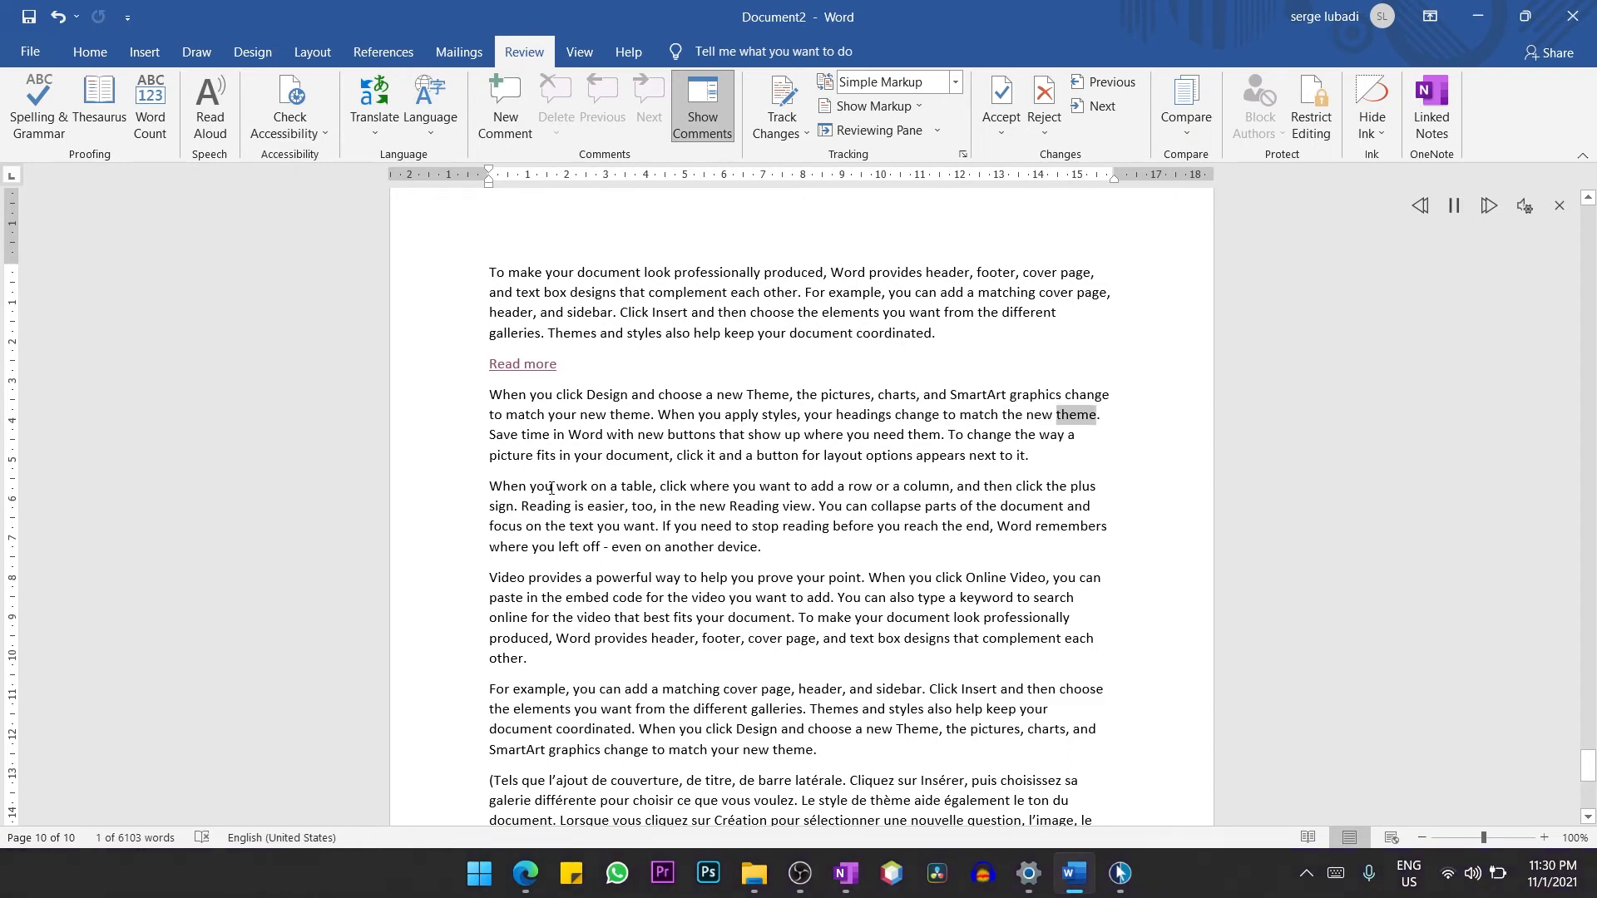
click(1454, 208)
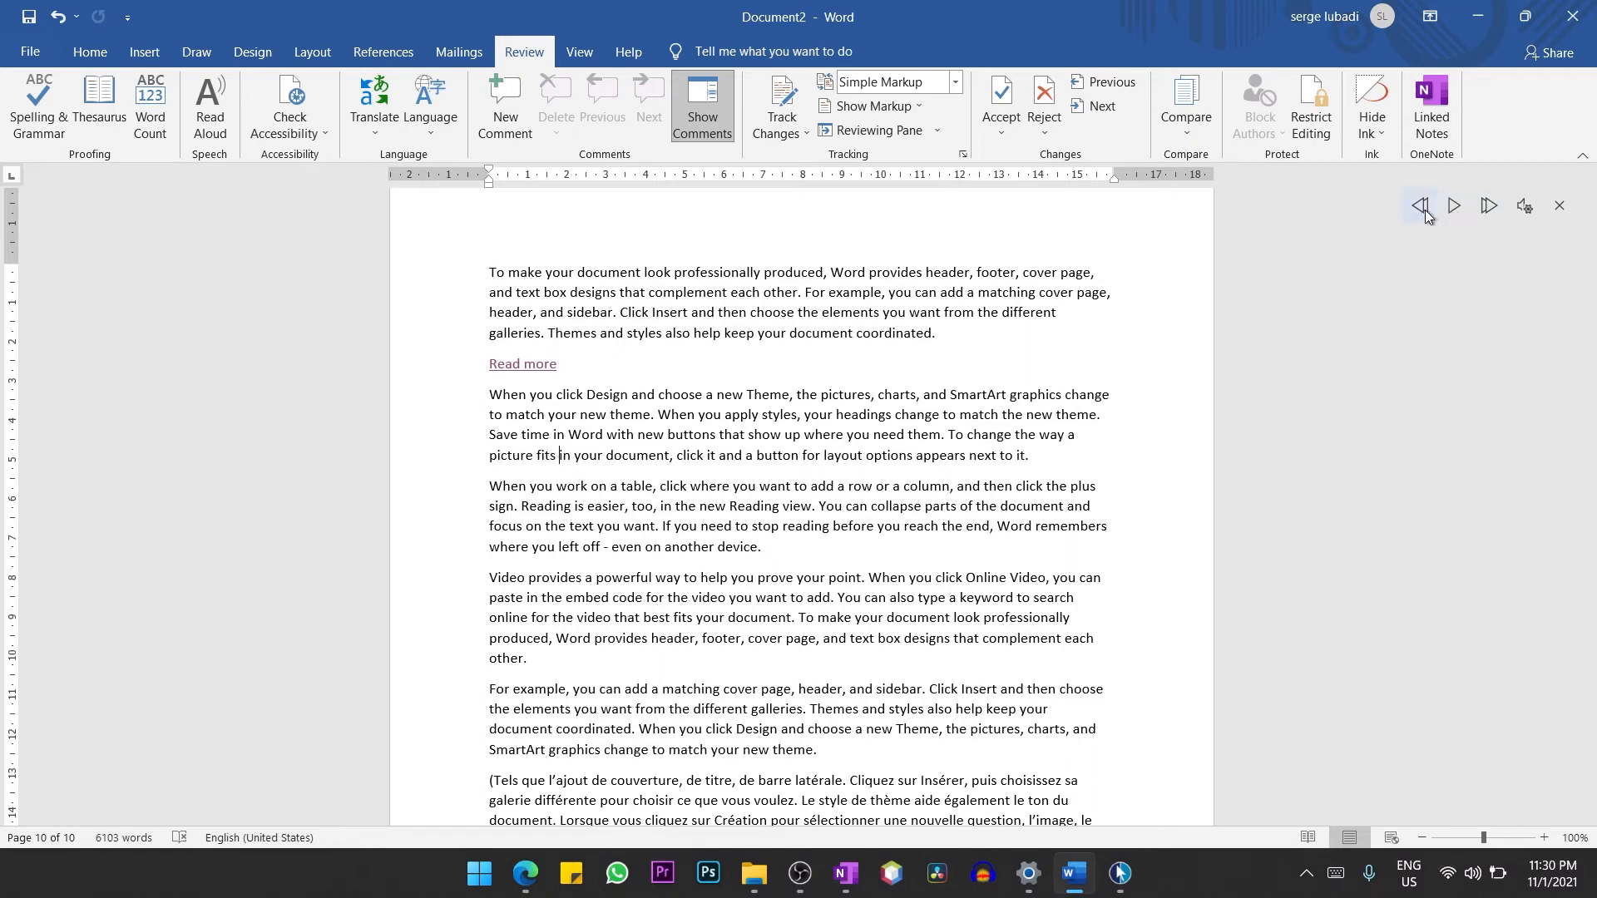
click(1422, 210)
click(1420, 208)
click(1420, 208)
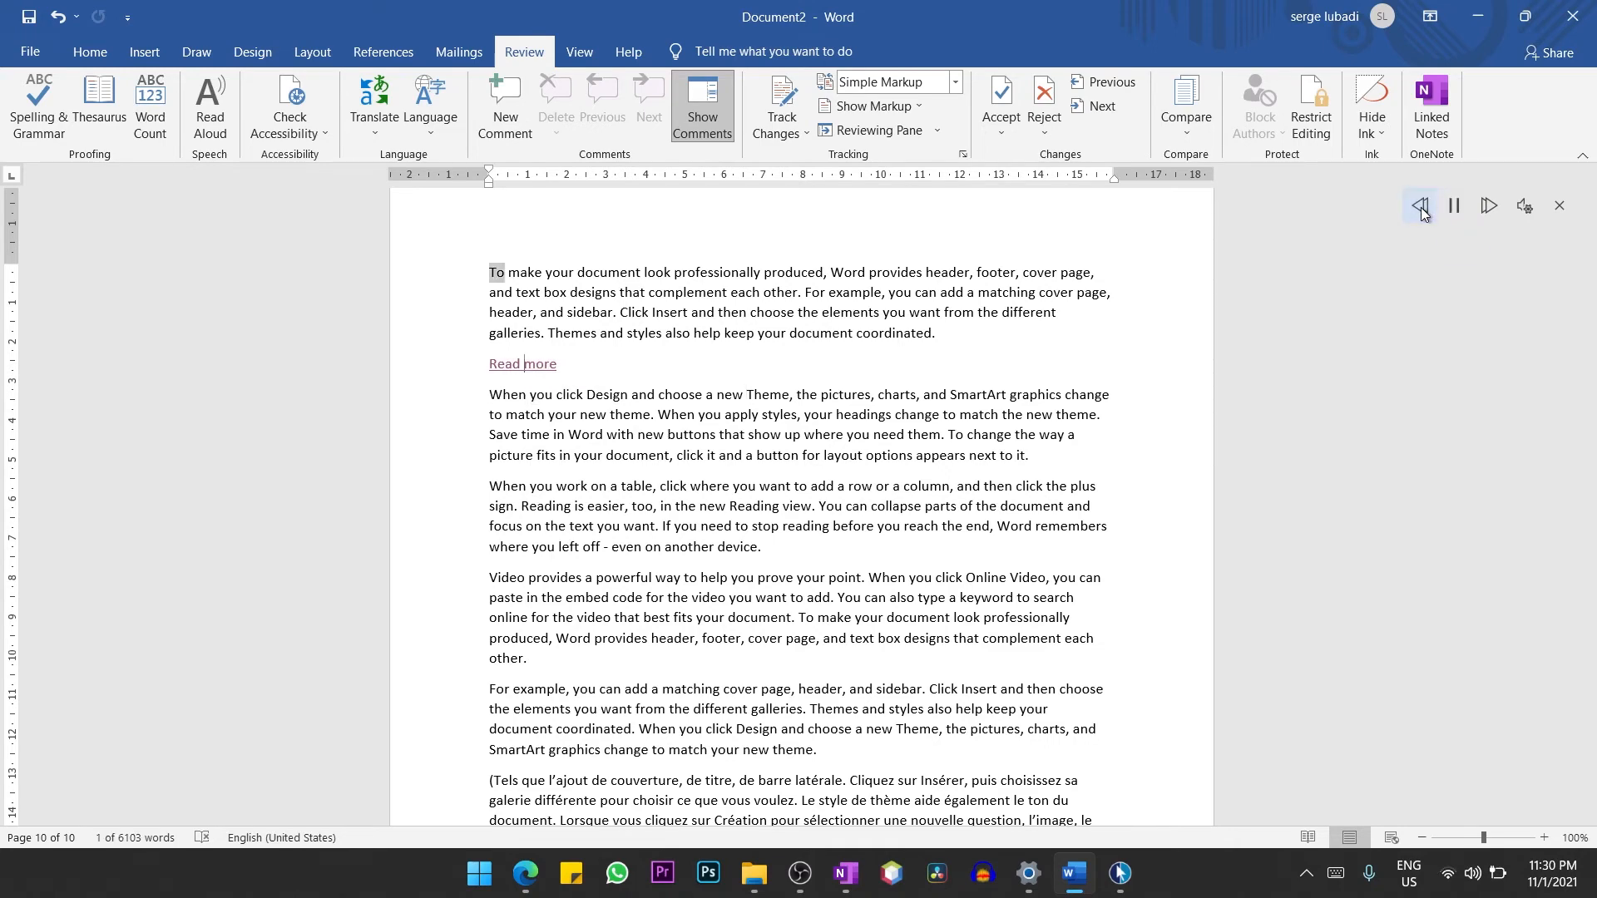
click(1421, 210)
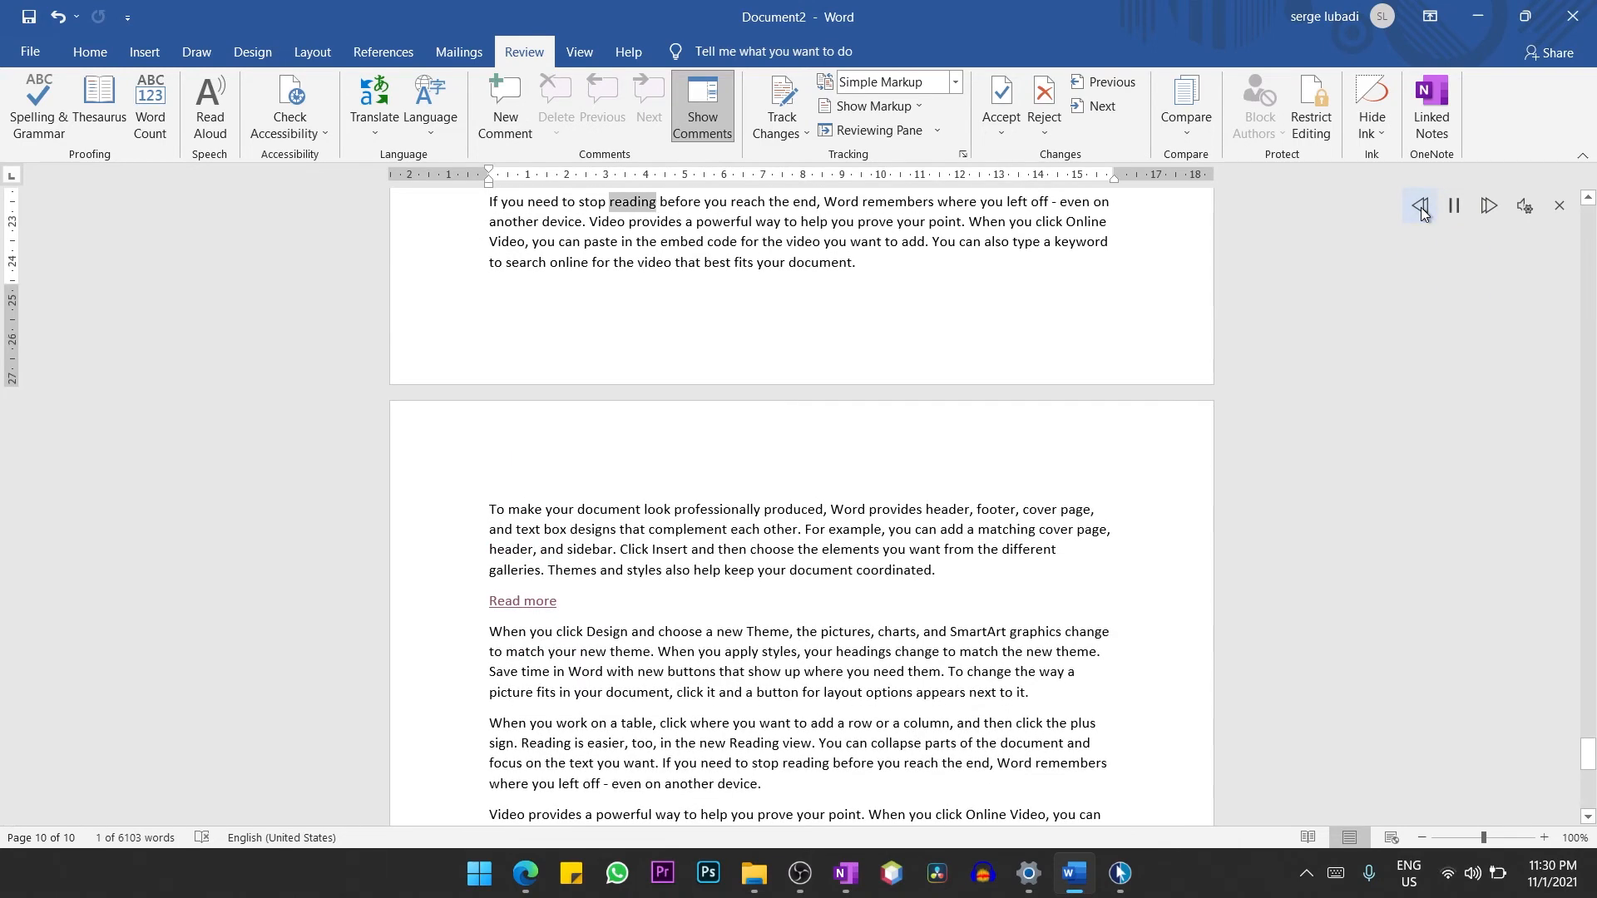
click(1478, 208)
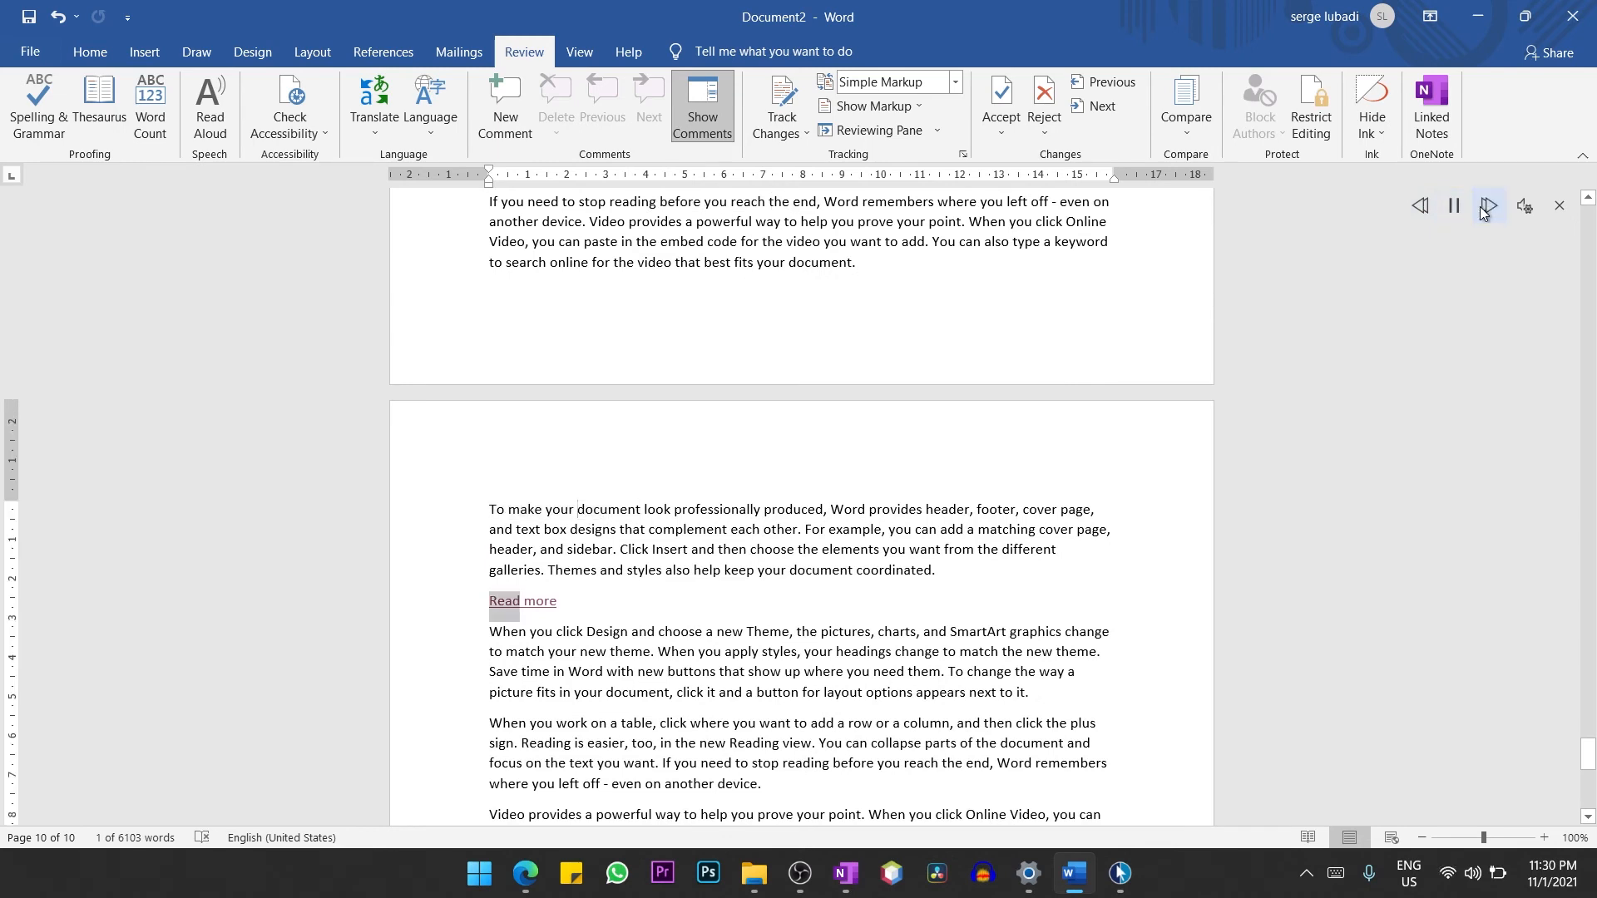
click(1454, 206)
Increase the reading speed of Read Aloud and set its voice to Microsoft Zira.
click(1526, 206)
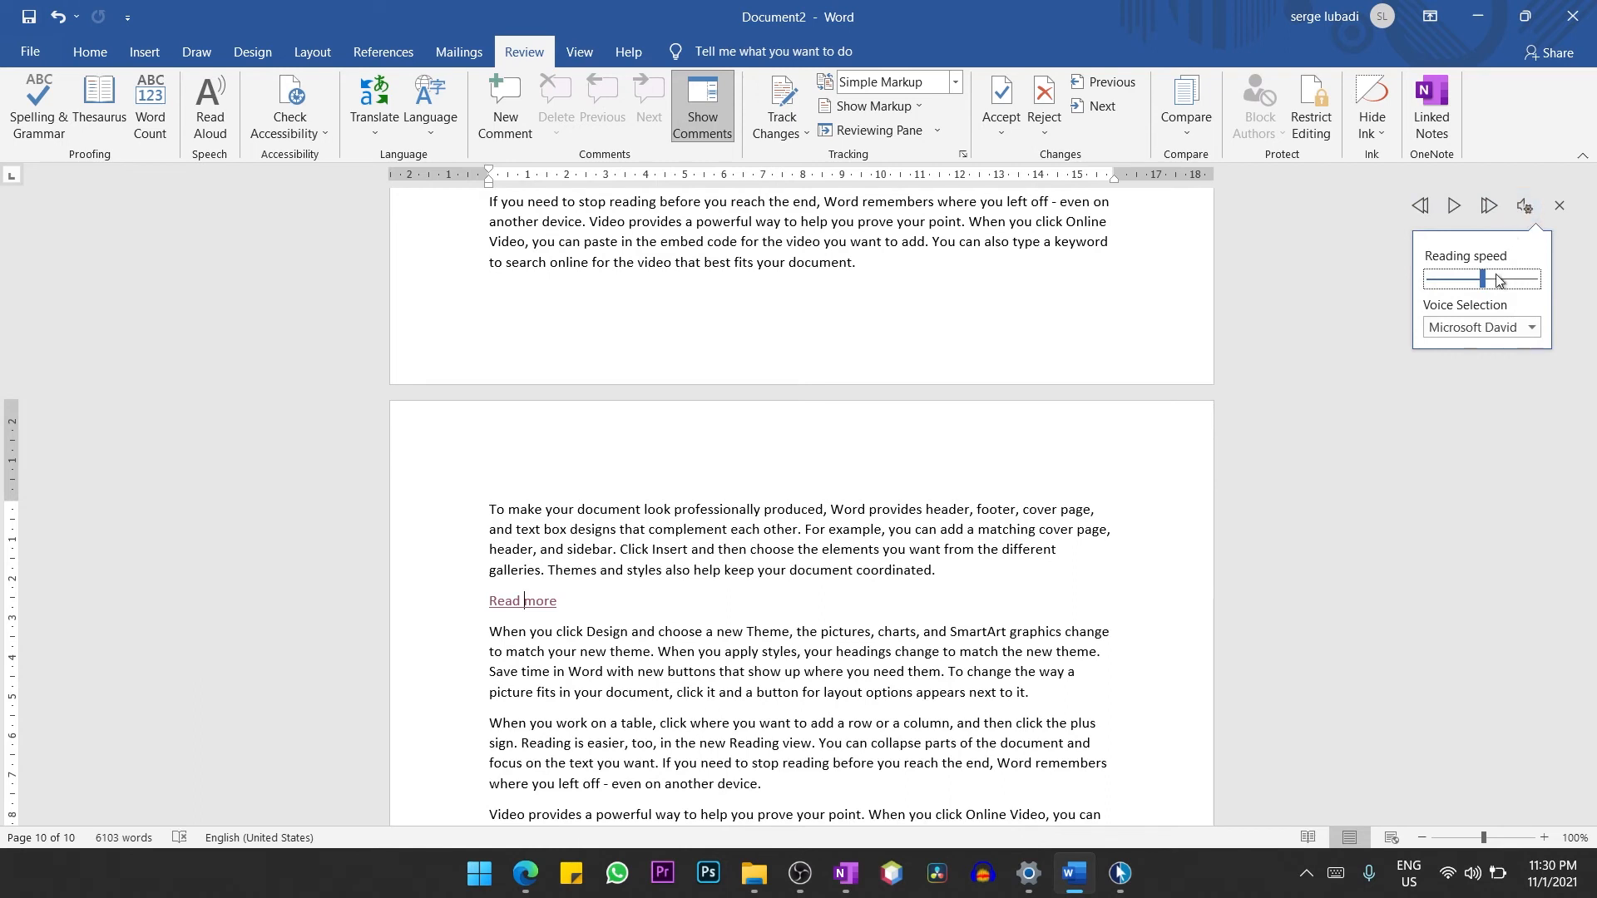
click(1495, 278)
click(1508, 276)
click(1530, 329)
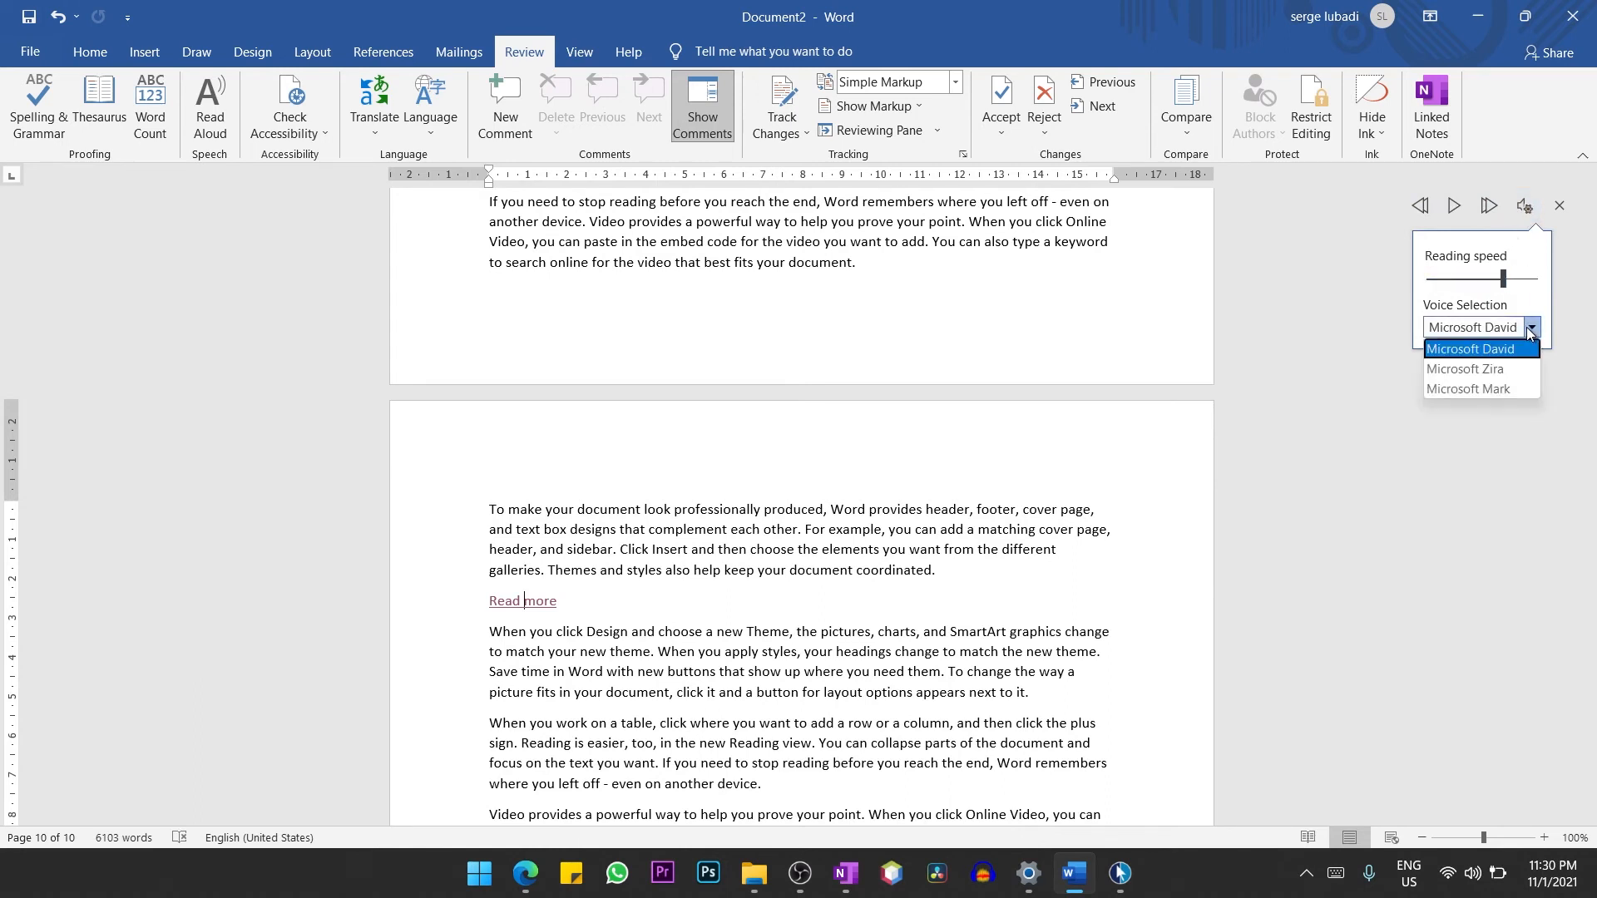
click(1486, 373)
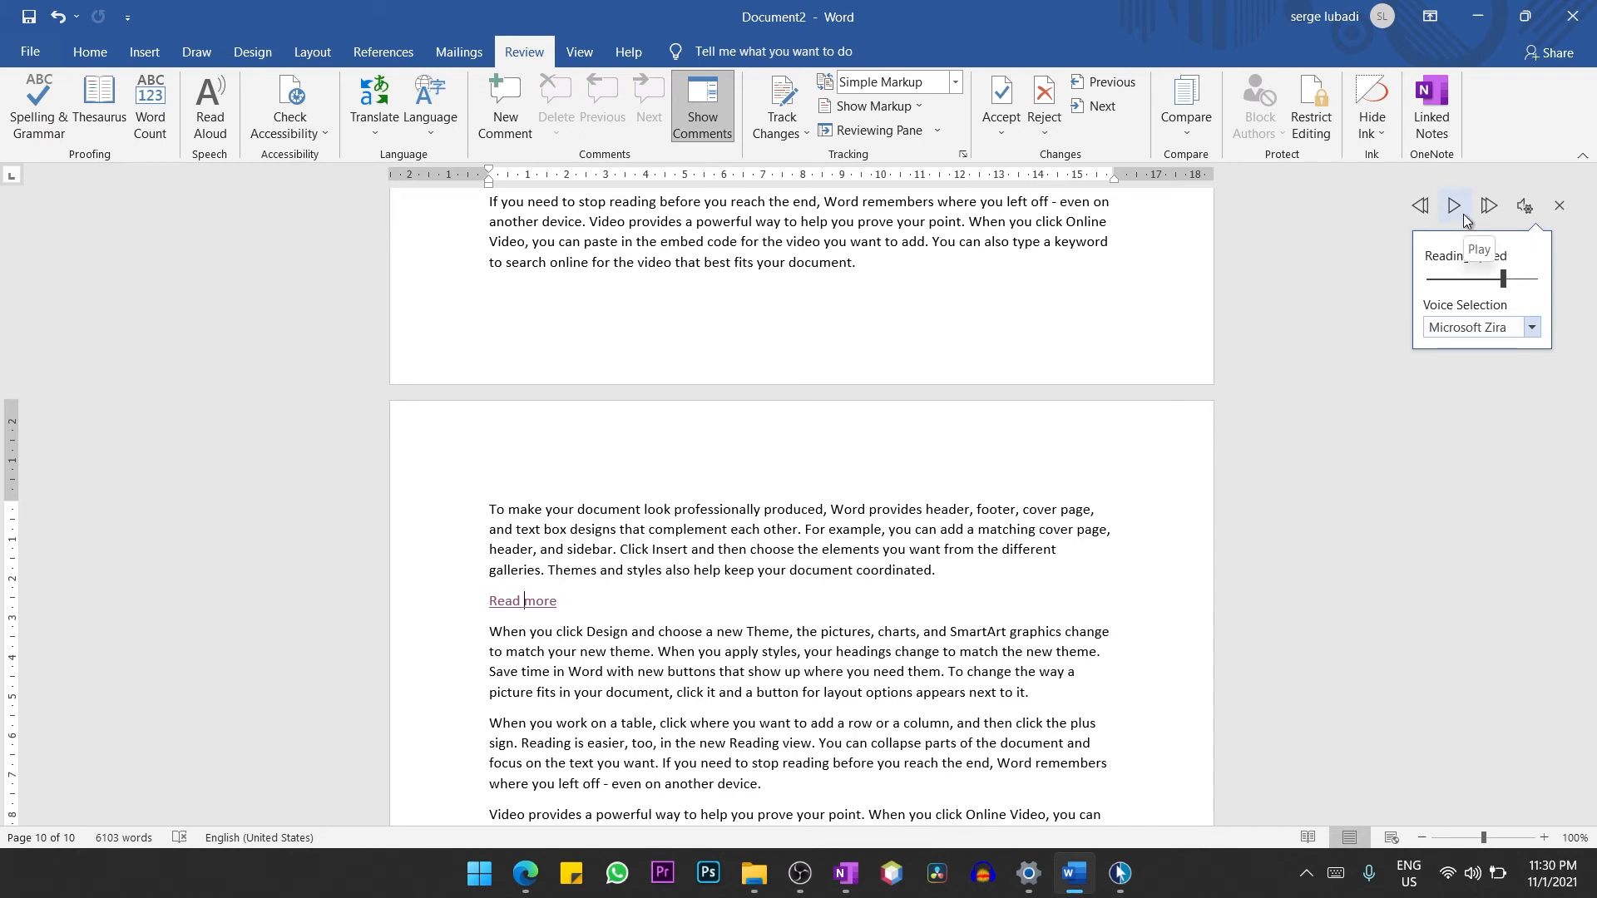
Review the available voices, resume reading the document aloud with Microsoft Zira, and pause it.
click(1531, 327)
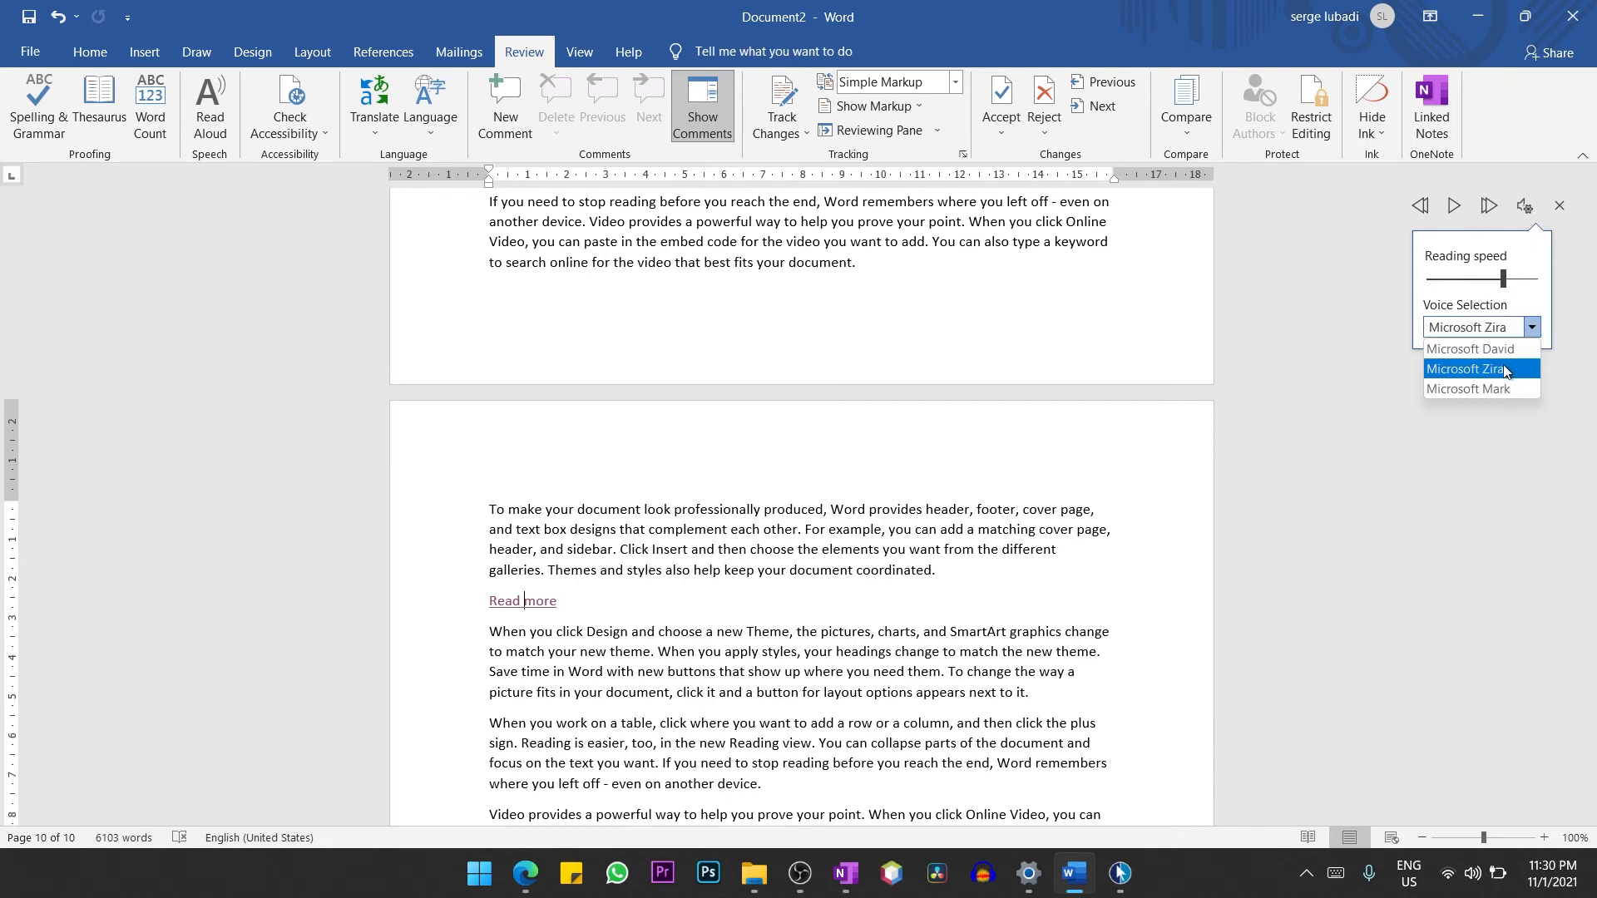
click(1451, 210)
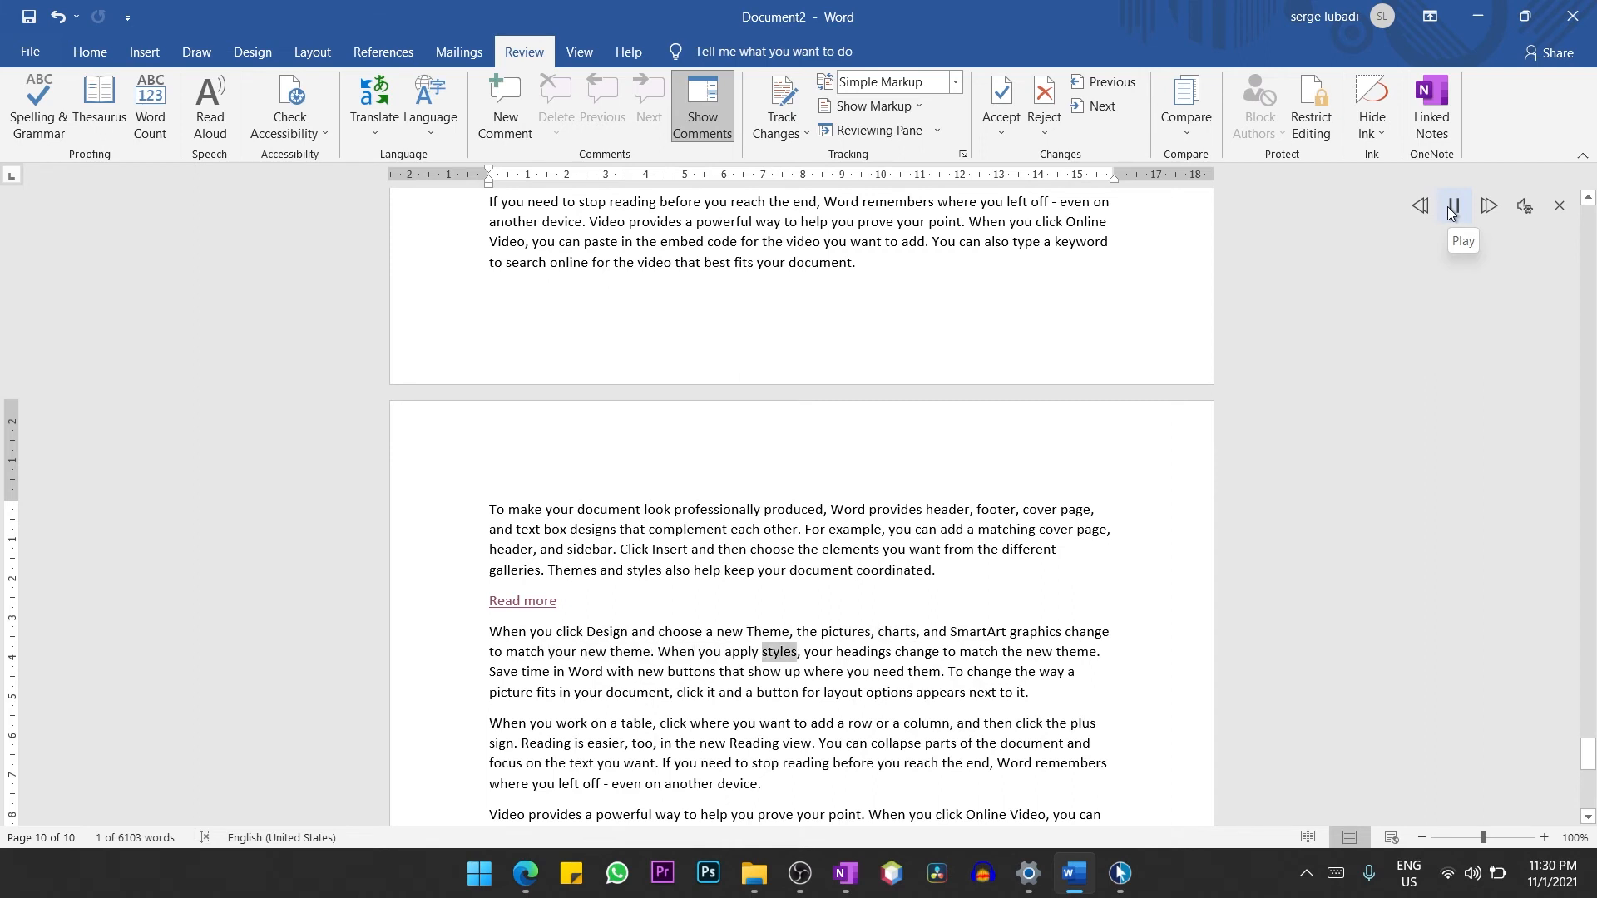
click(1452, 210)
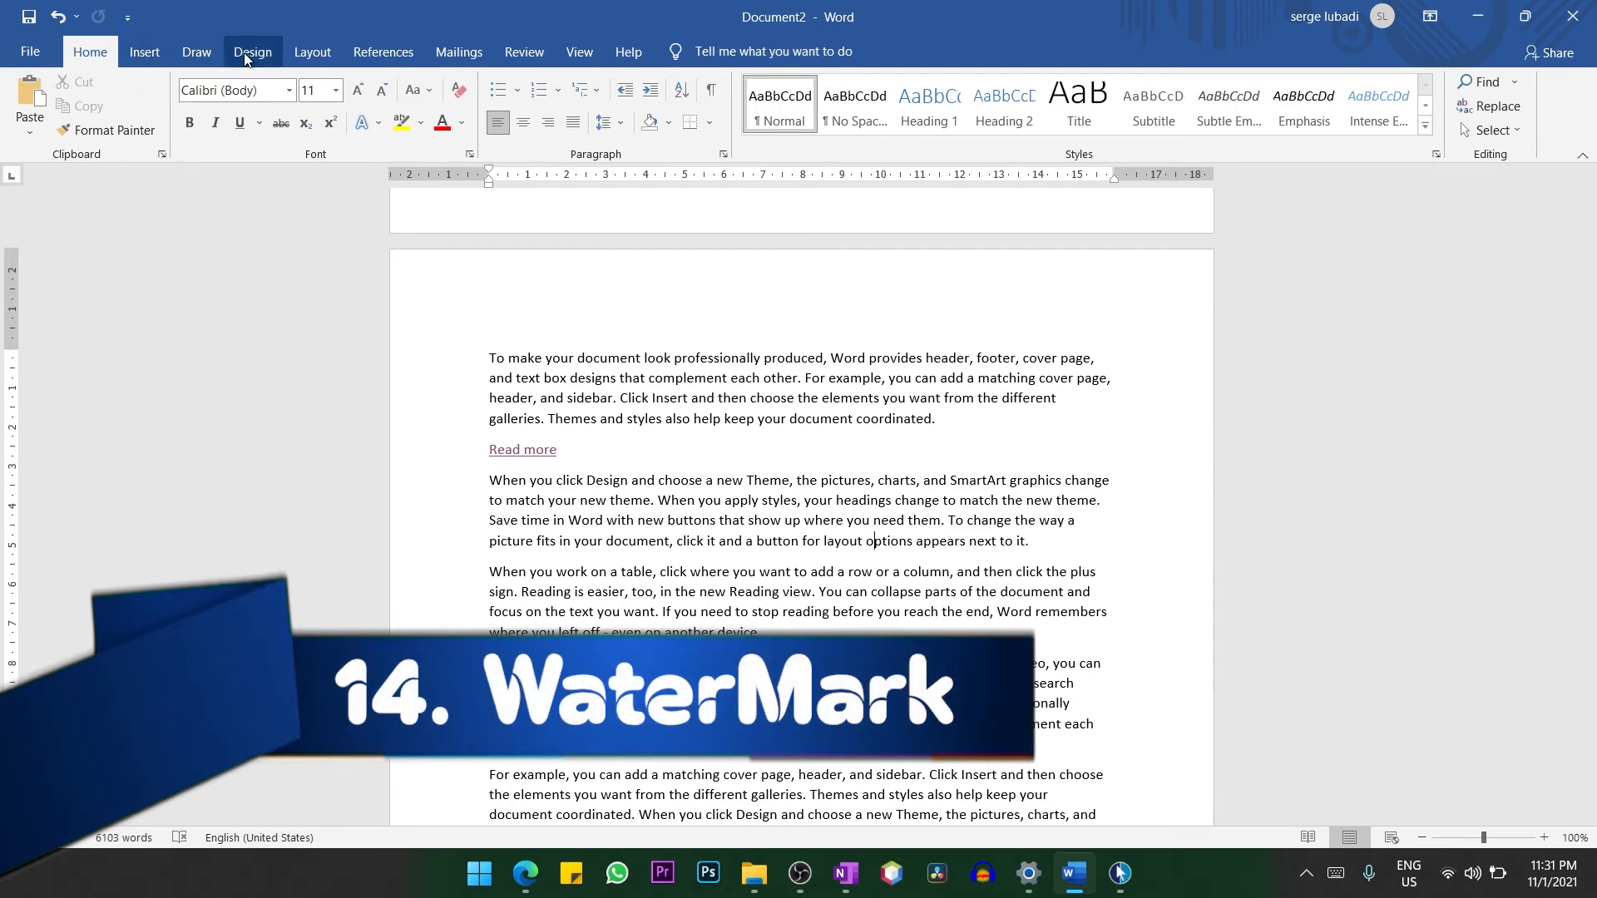
Apply the built-in CONFIDENTIAL 1 watermark to the document and look at it on the page.
click(259, 58)
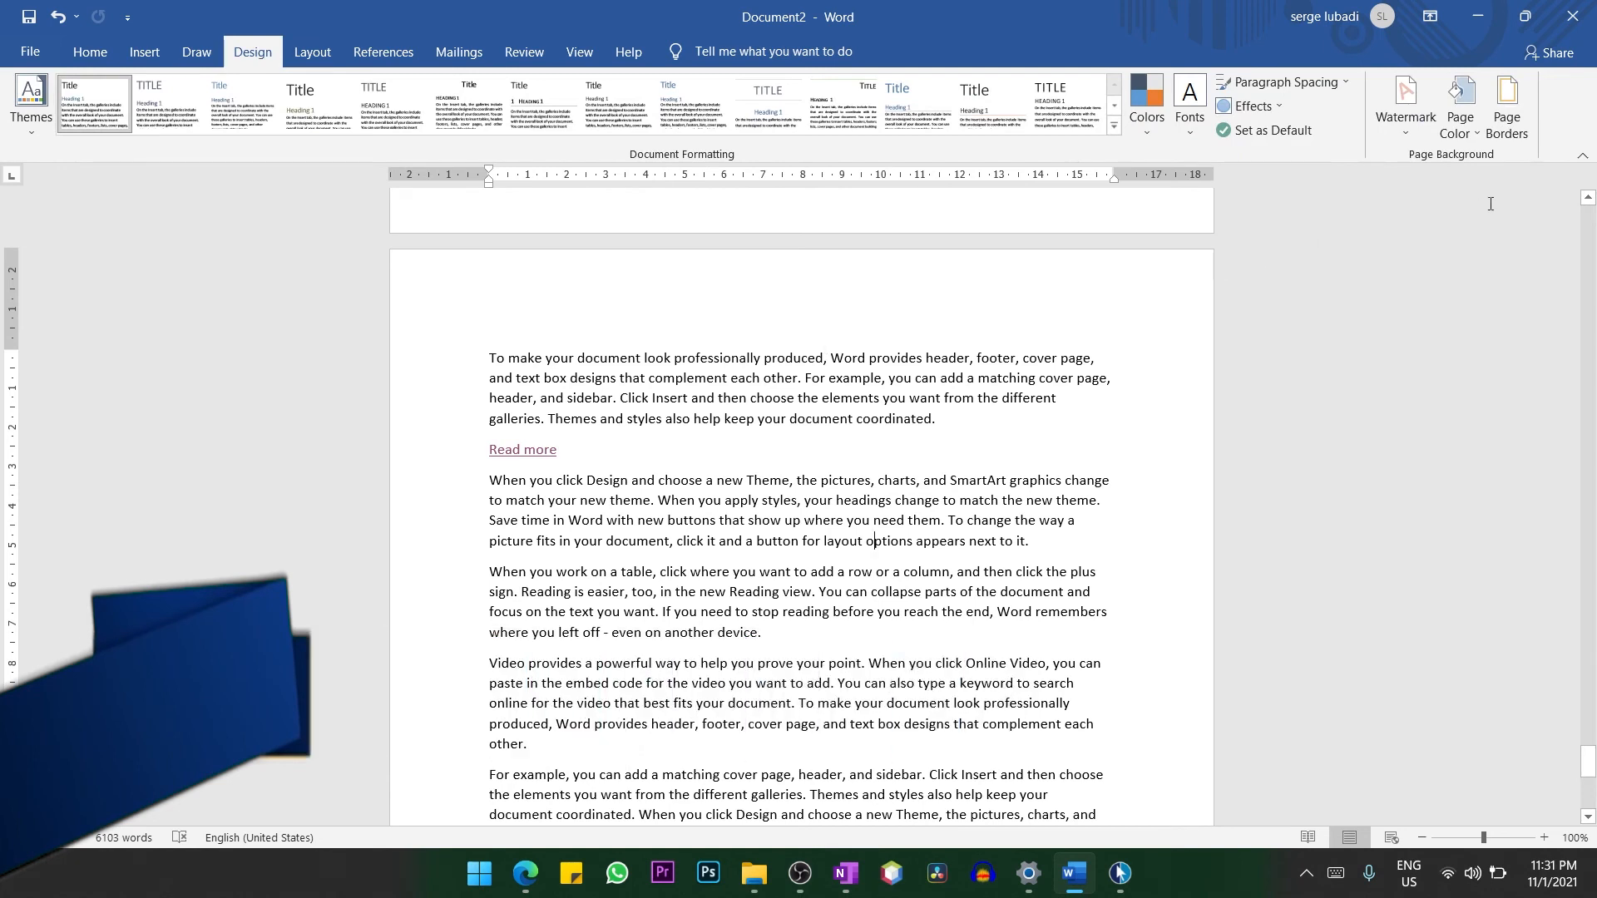
click(1400, 127)
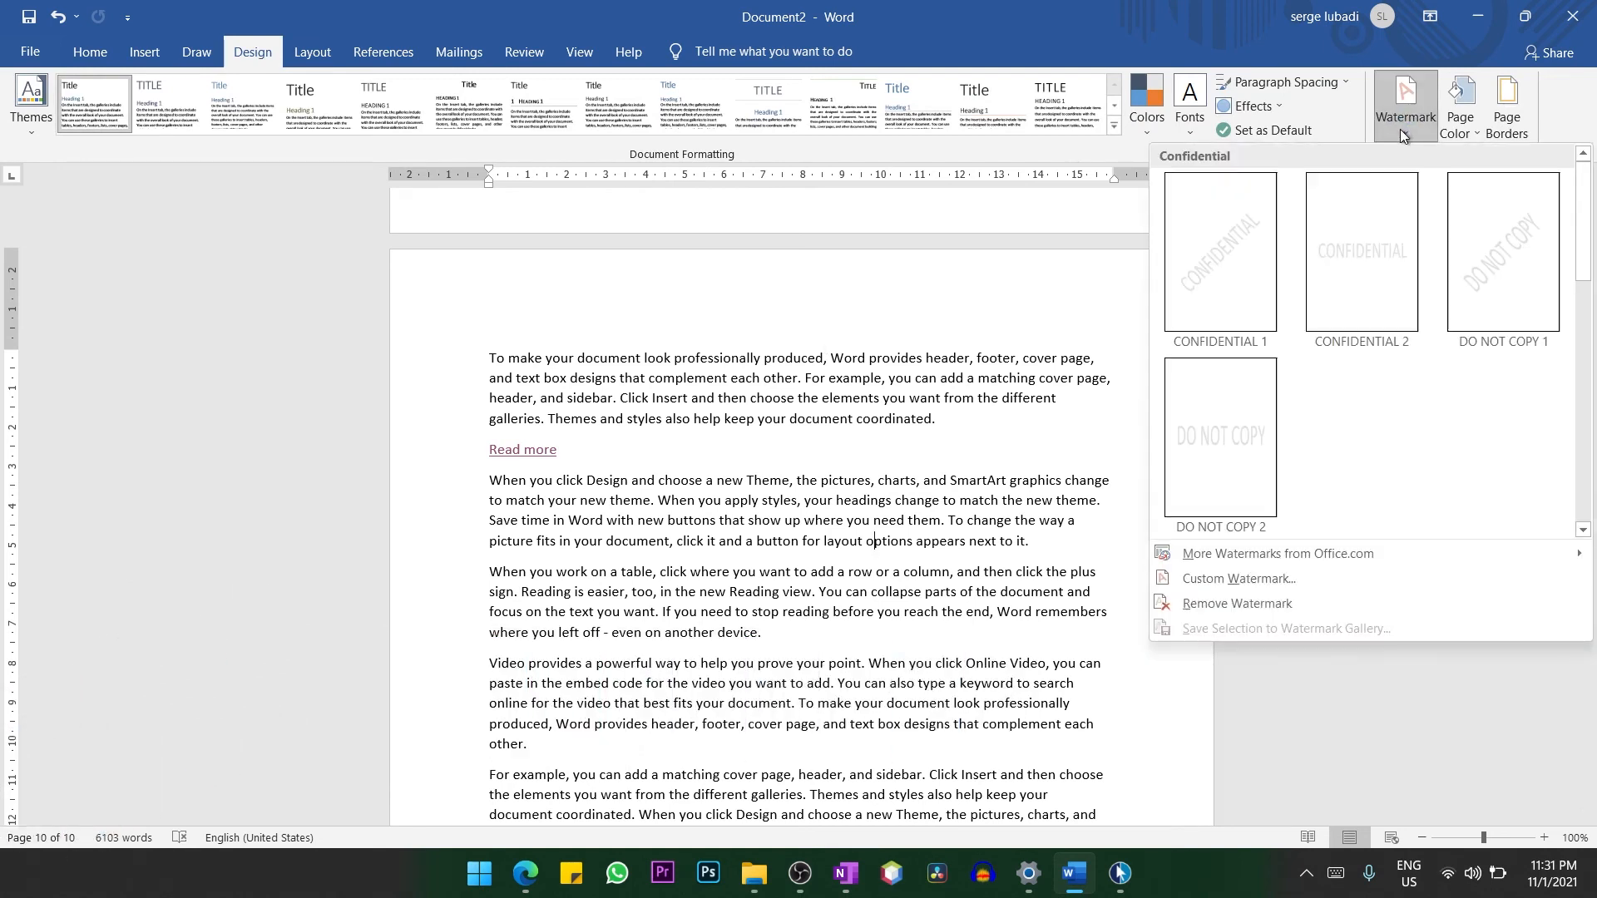
click(1224, 295)
scroll(1123, 531, down, 3)
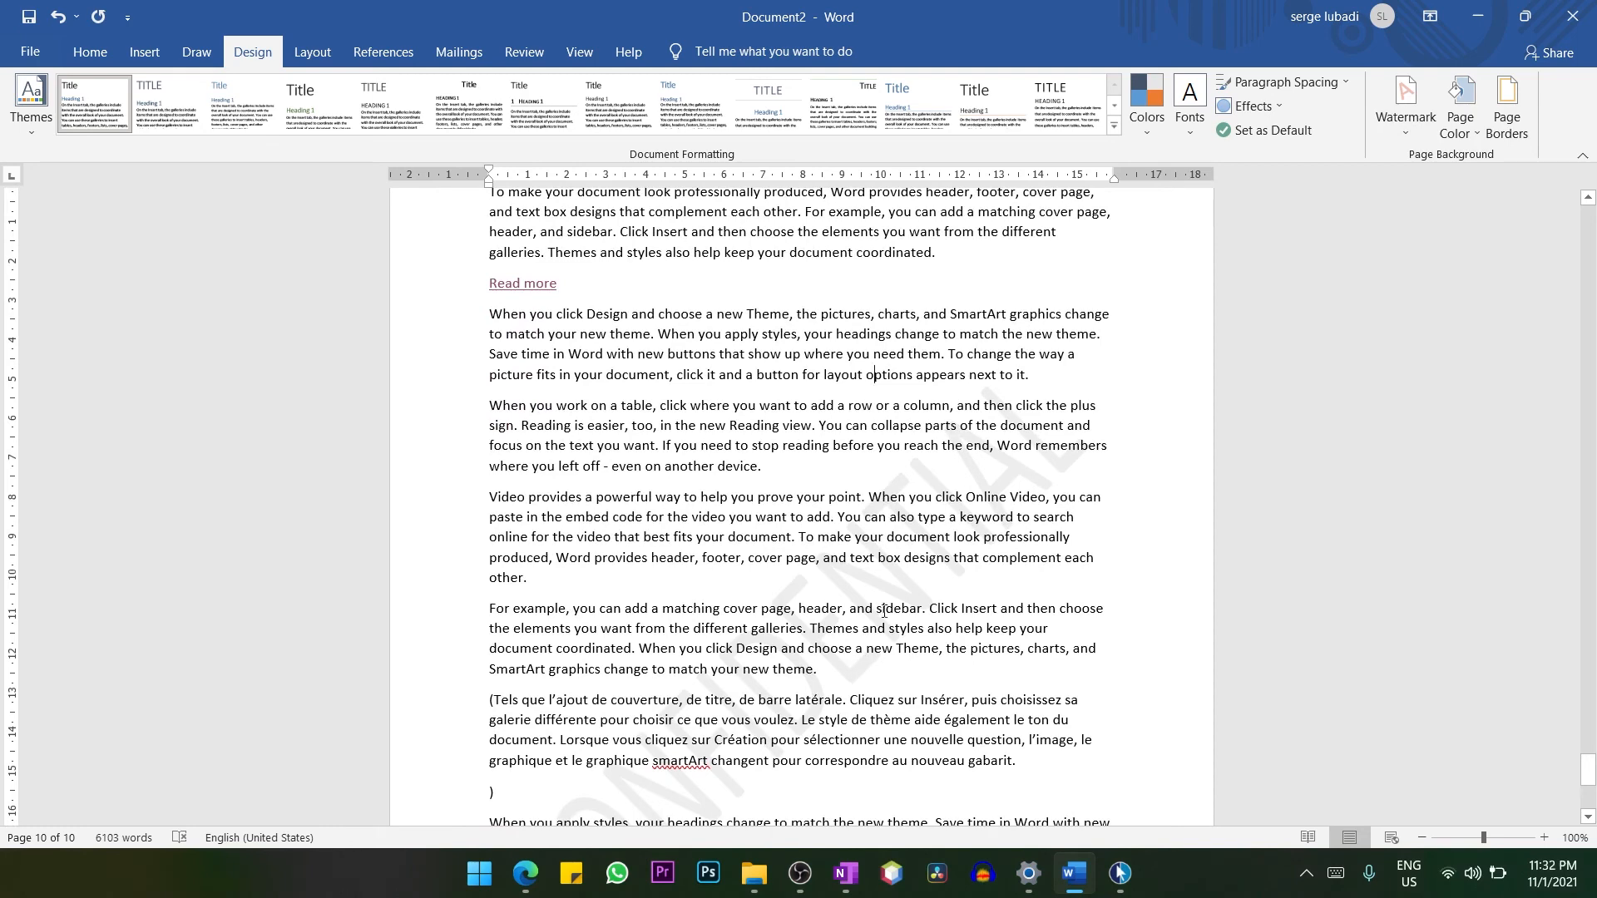
Start a custom text watermark and replace its text with "lulucoop".
click(1405, 137)
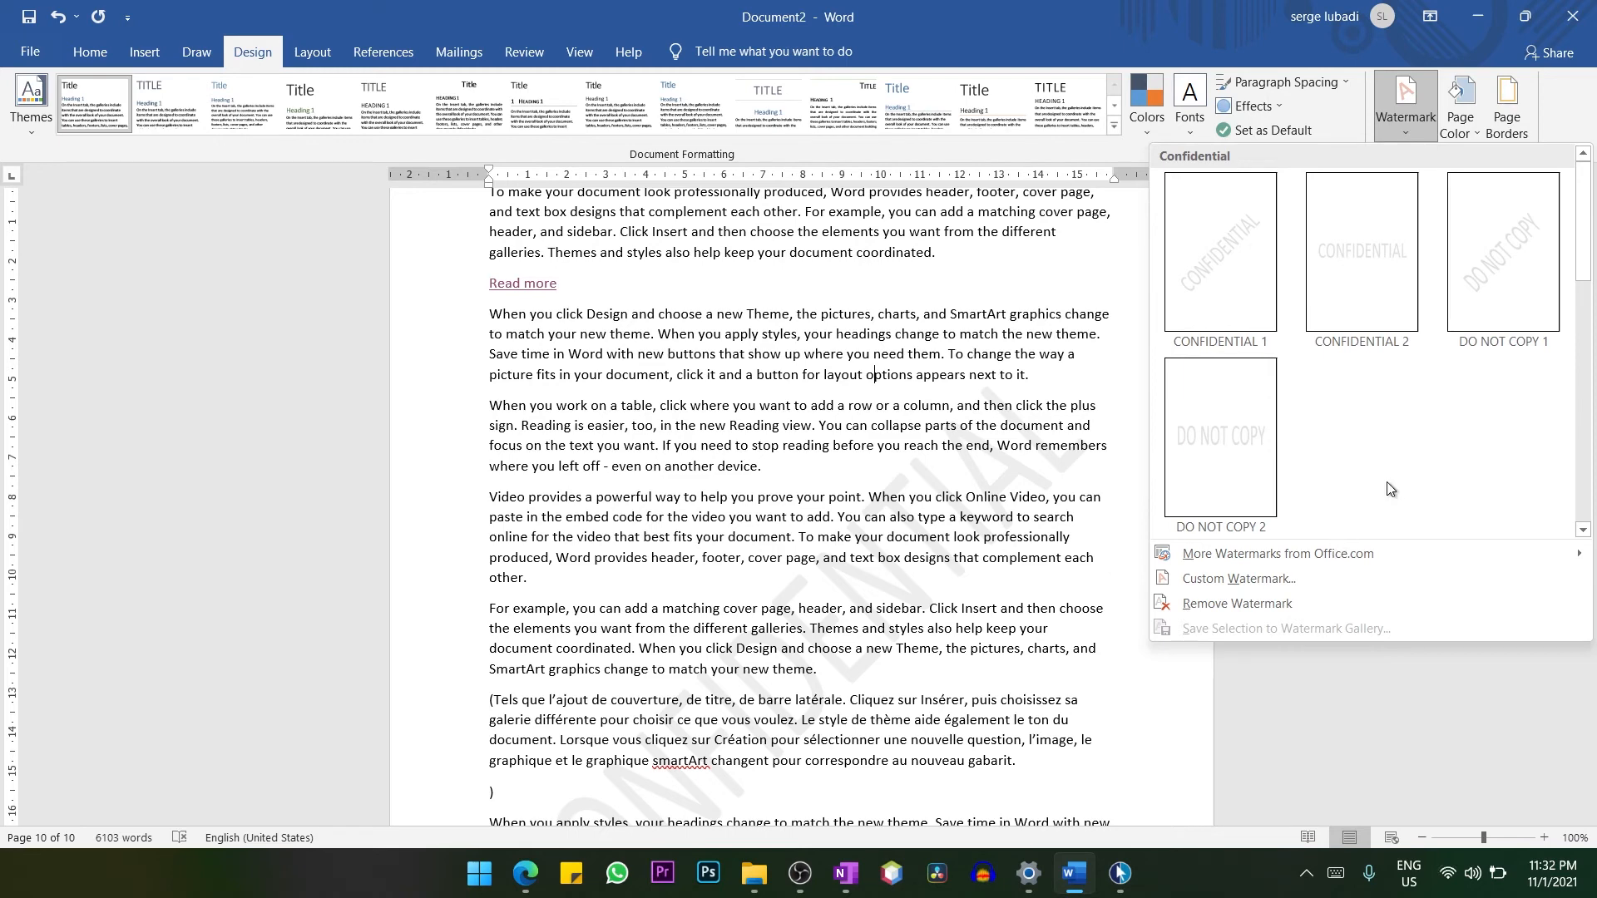
click(1240, 579)
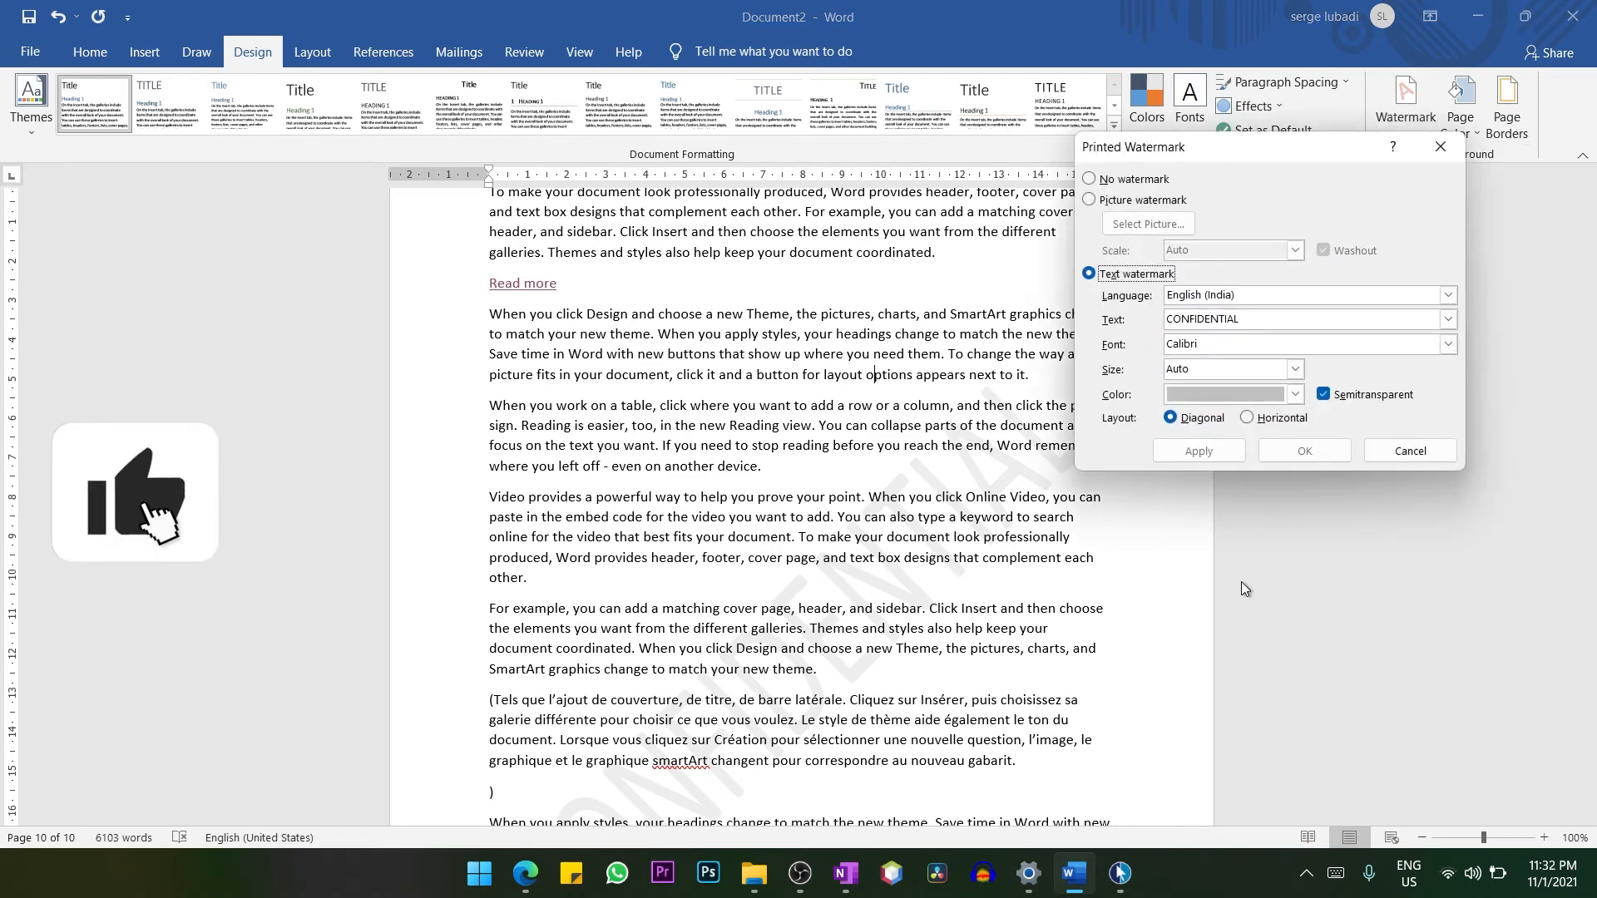
click(1250, 322)
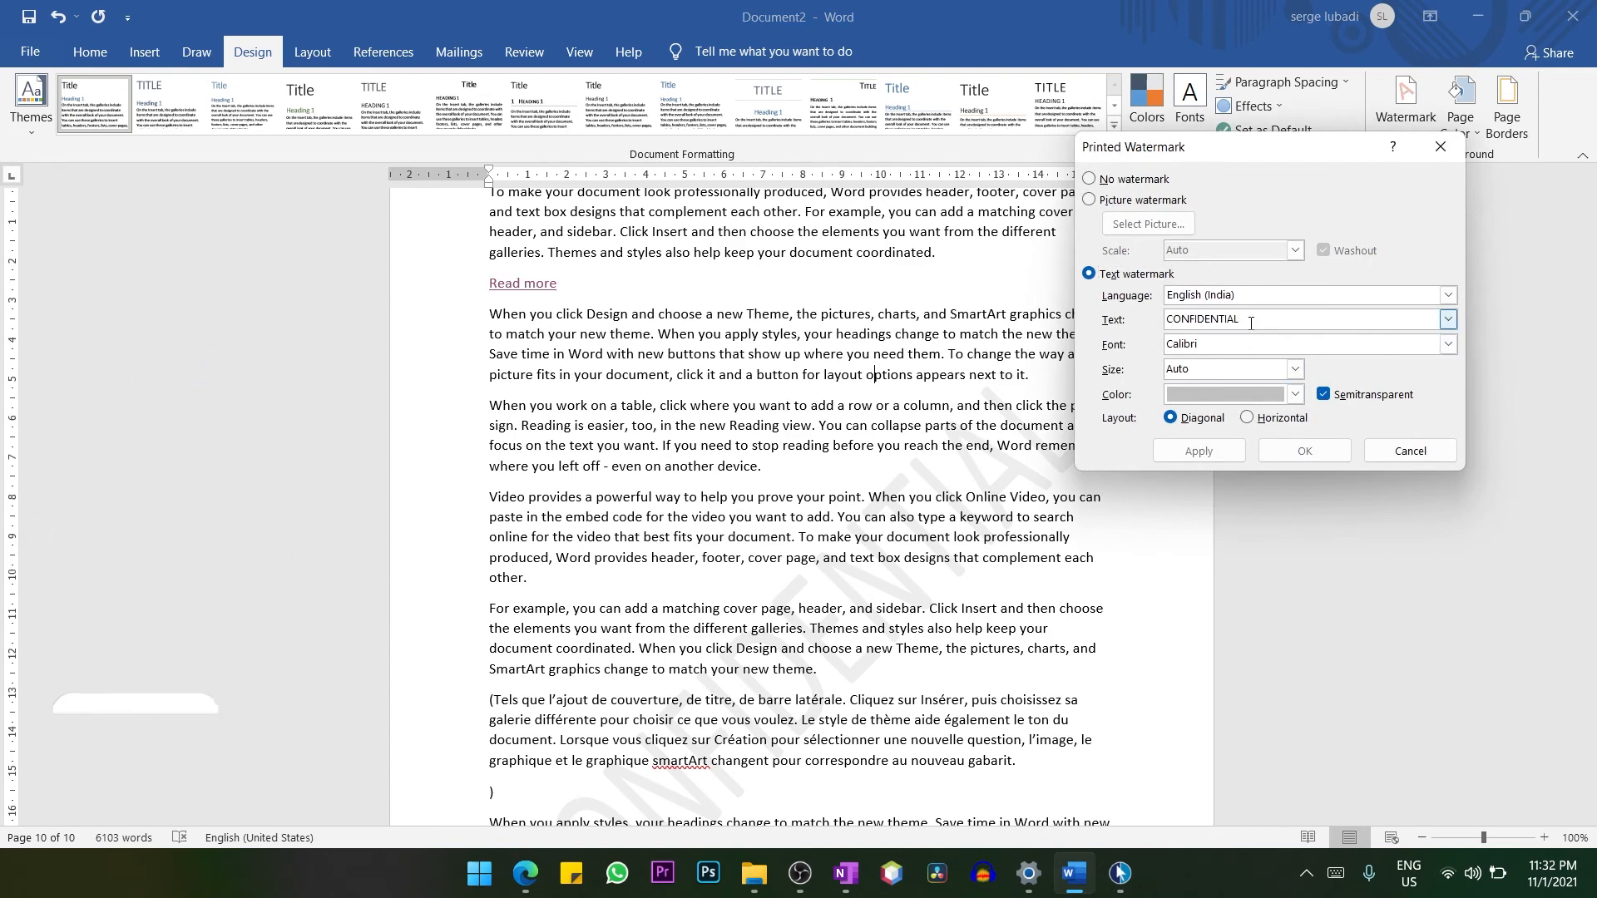
double_click(1250, 322)
text(lu)
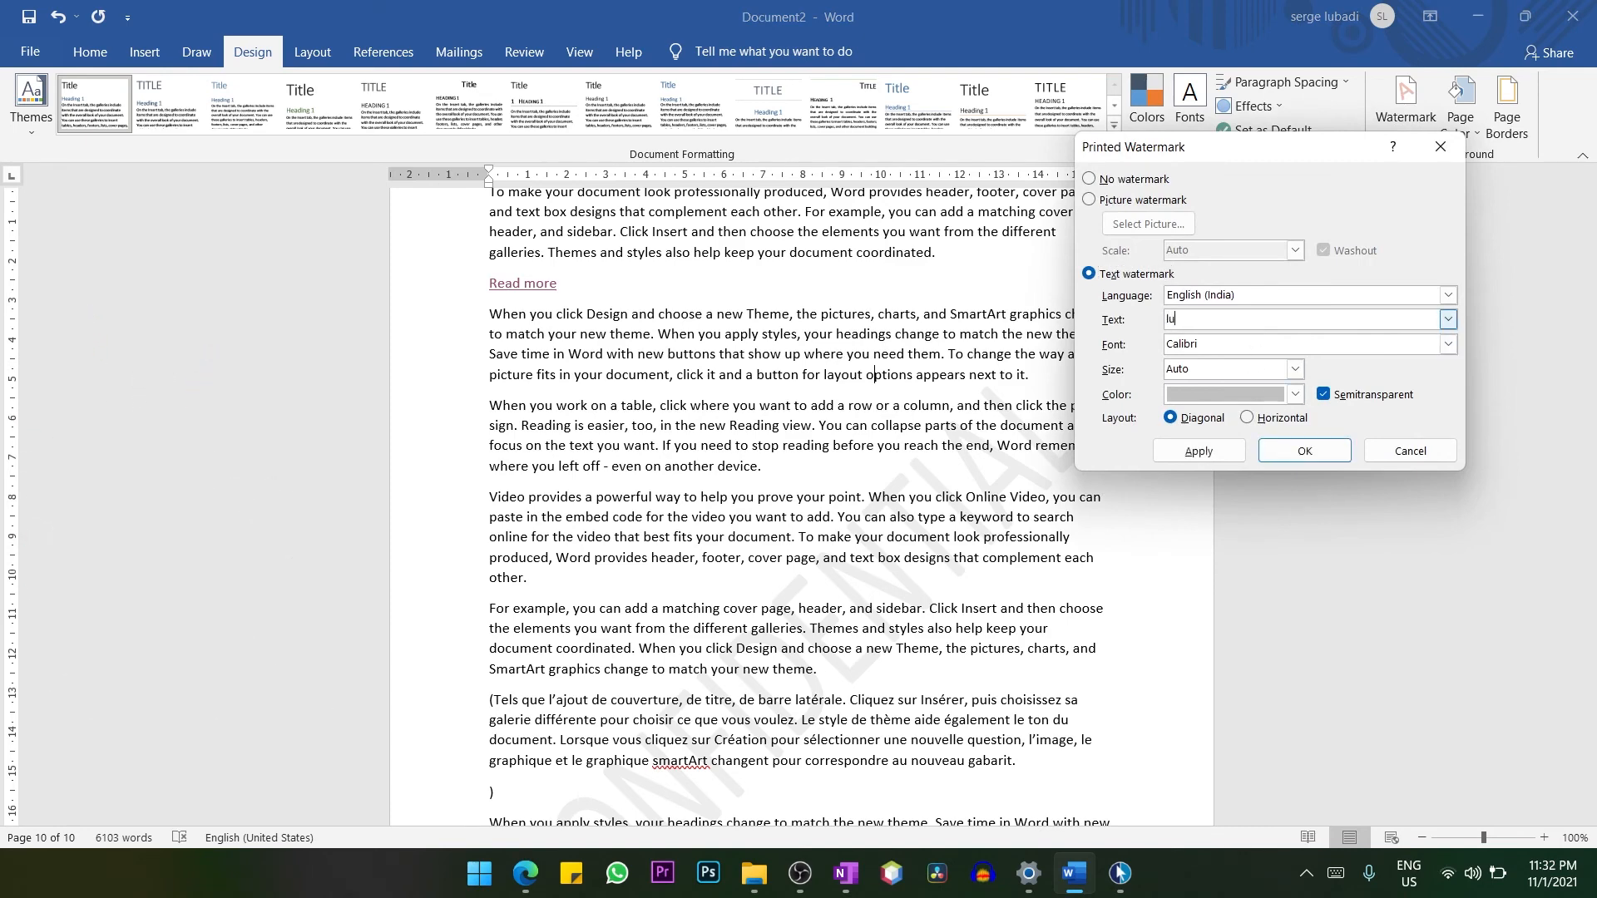
text(lucoop)
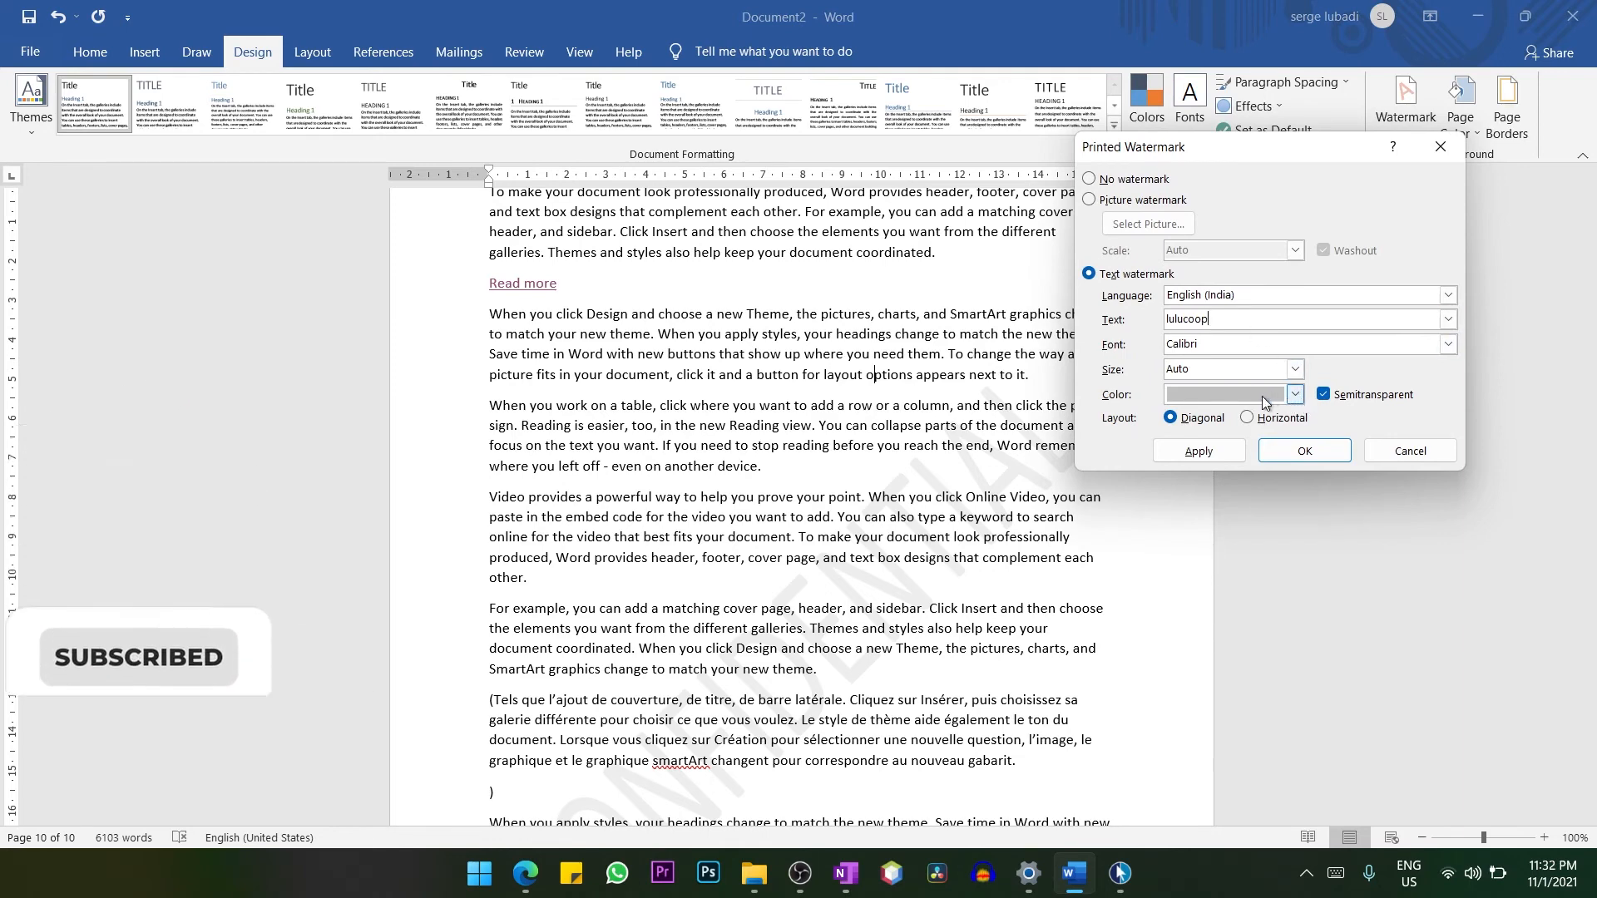
Set the custom watermark's color to a dark orange from the theme colors.
click(1289, 398)
click(1294, 395)
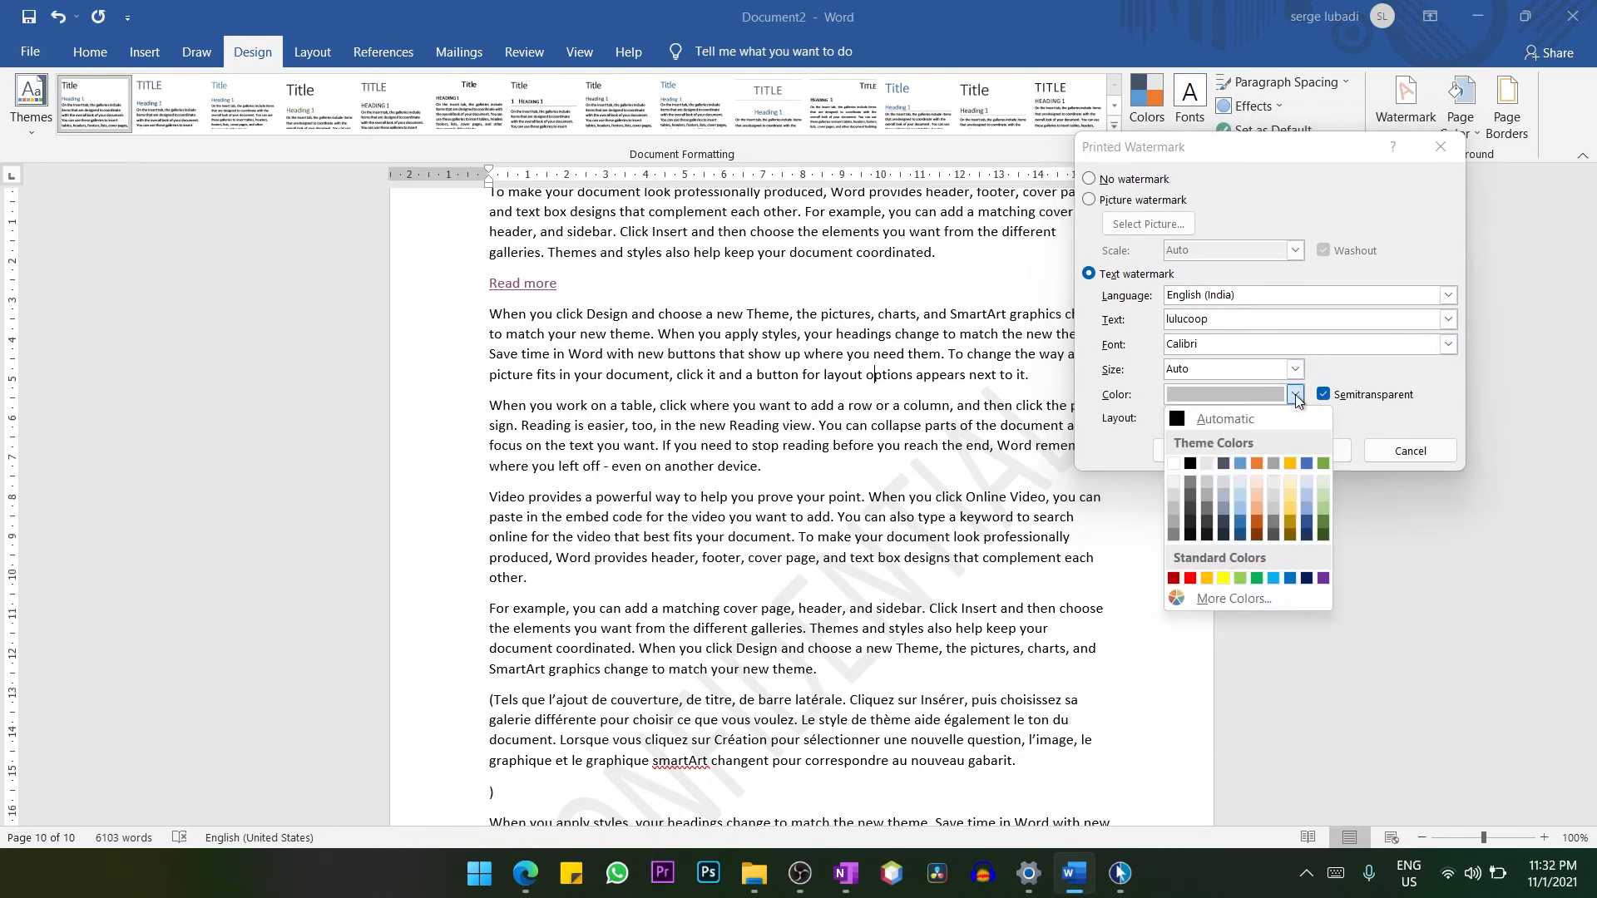
click(1263, 526)
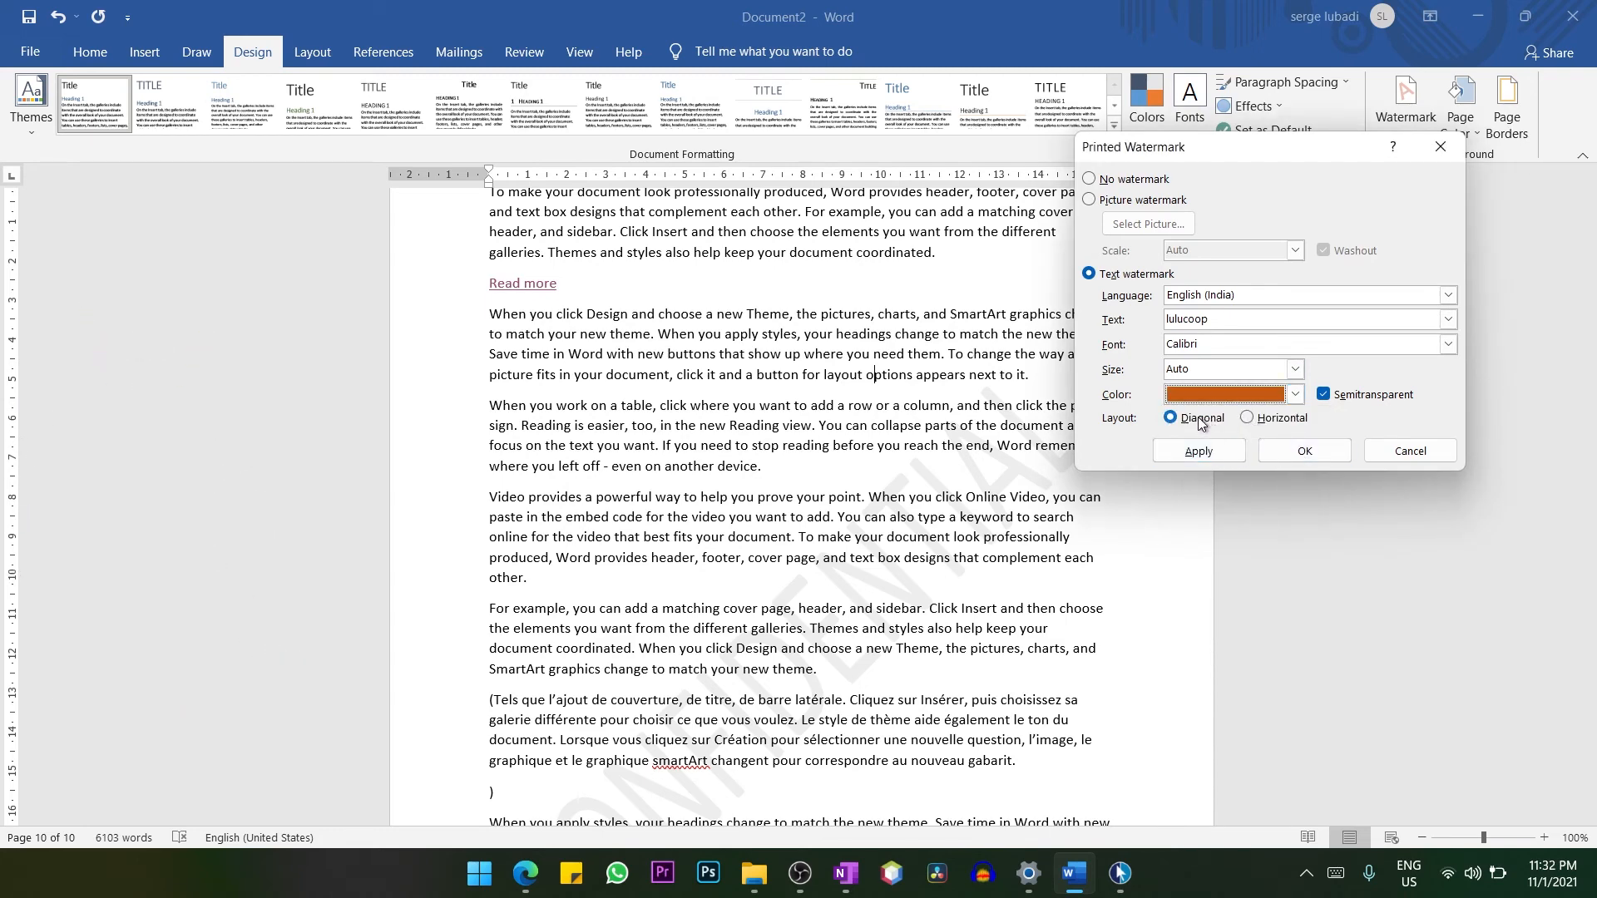
Try the horizontal layout for the "lulucoop" watermark, set it back to diagonal, and apply the watermark to the document.
click(1248, 418)
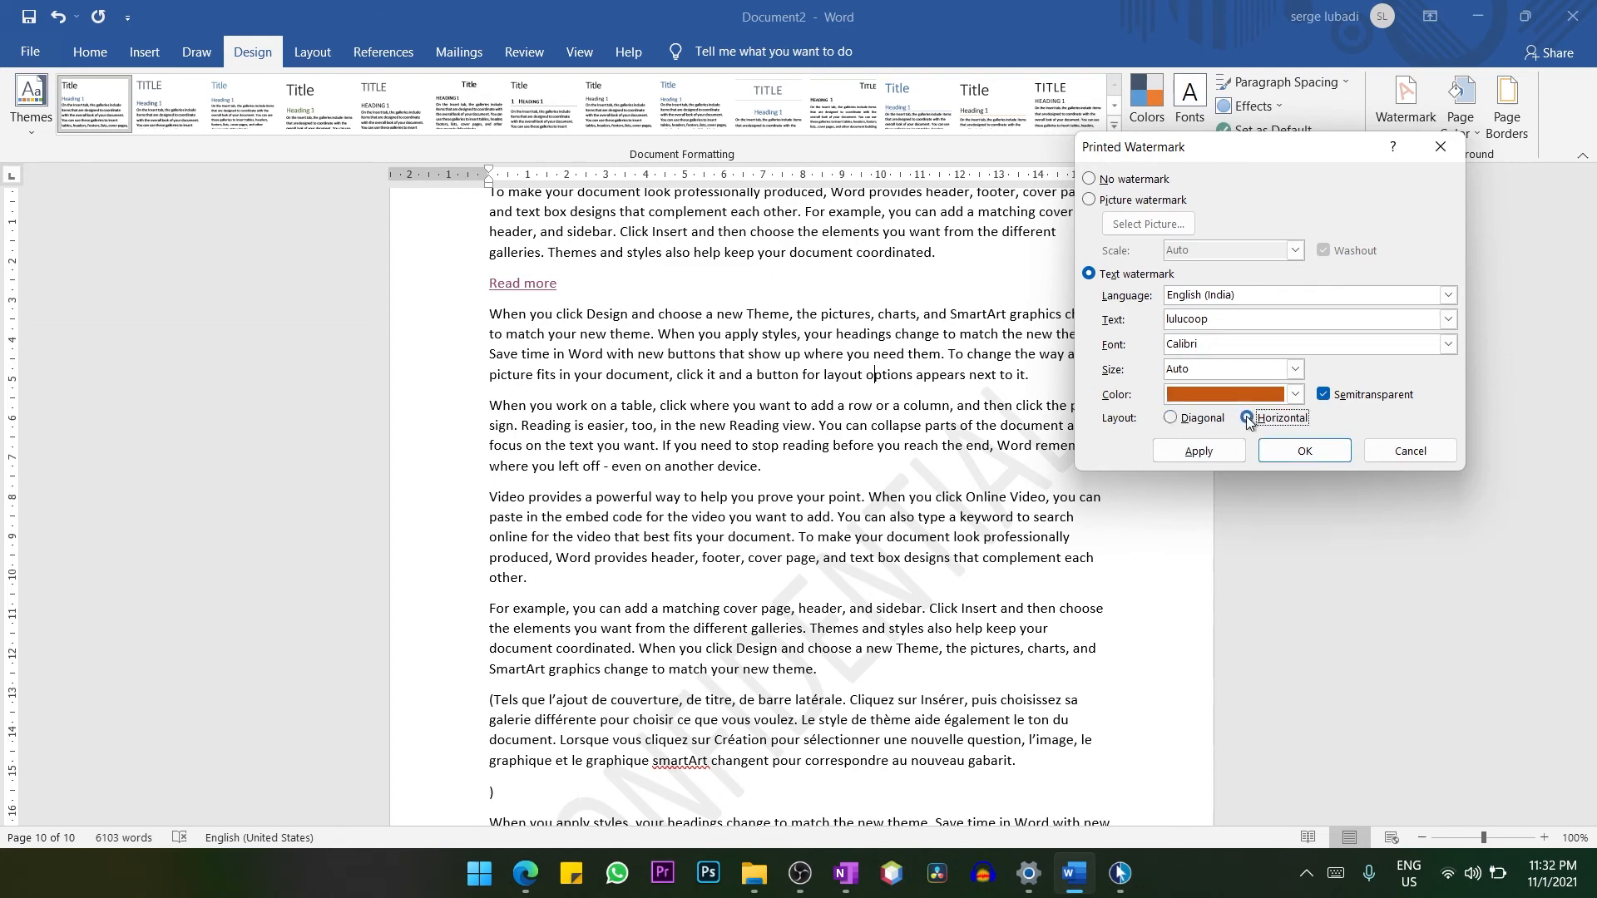
click(1201, 418)
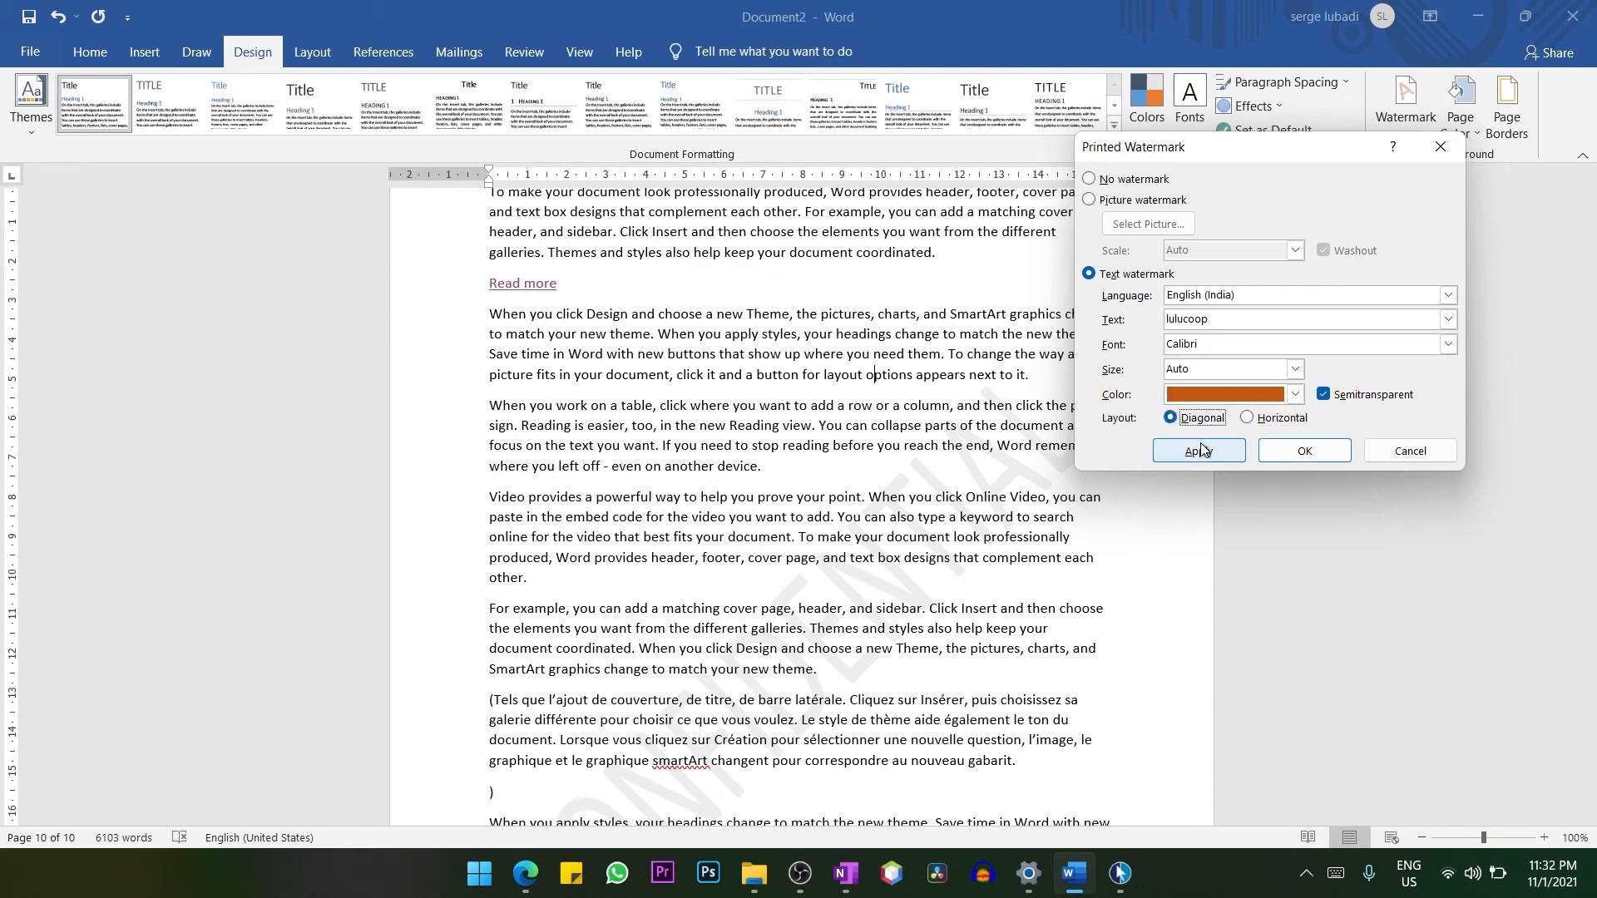
click(1215, 453)
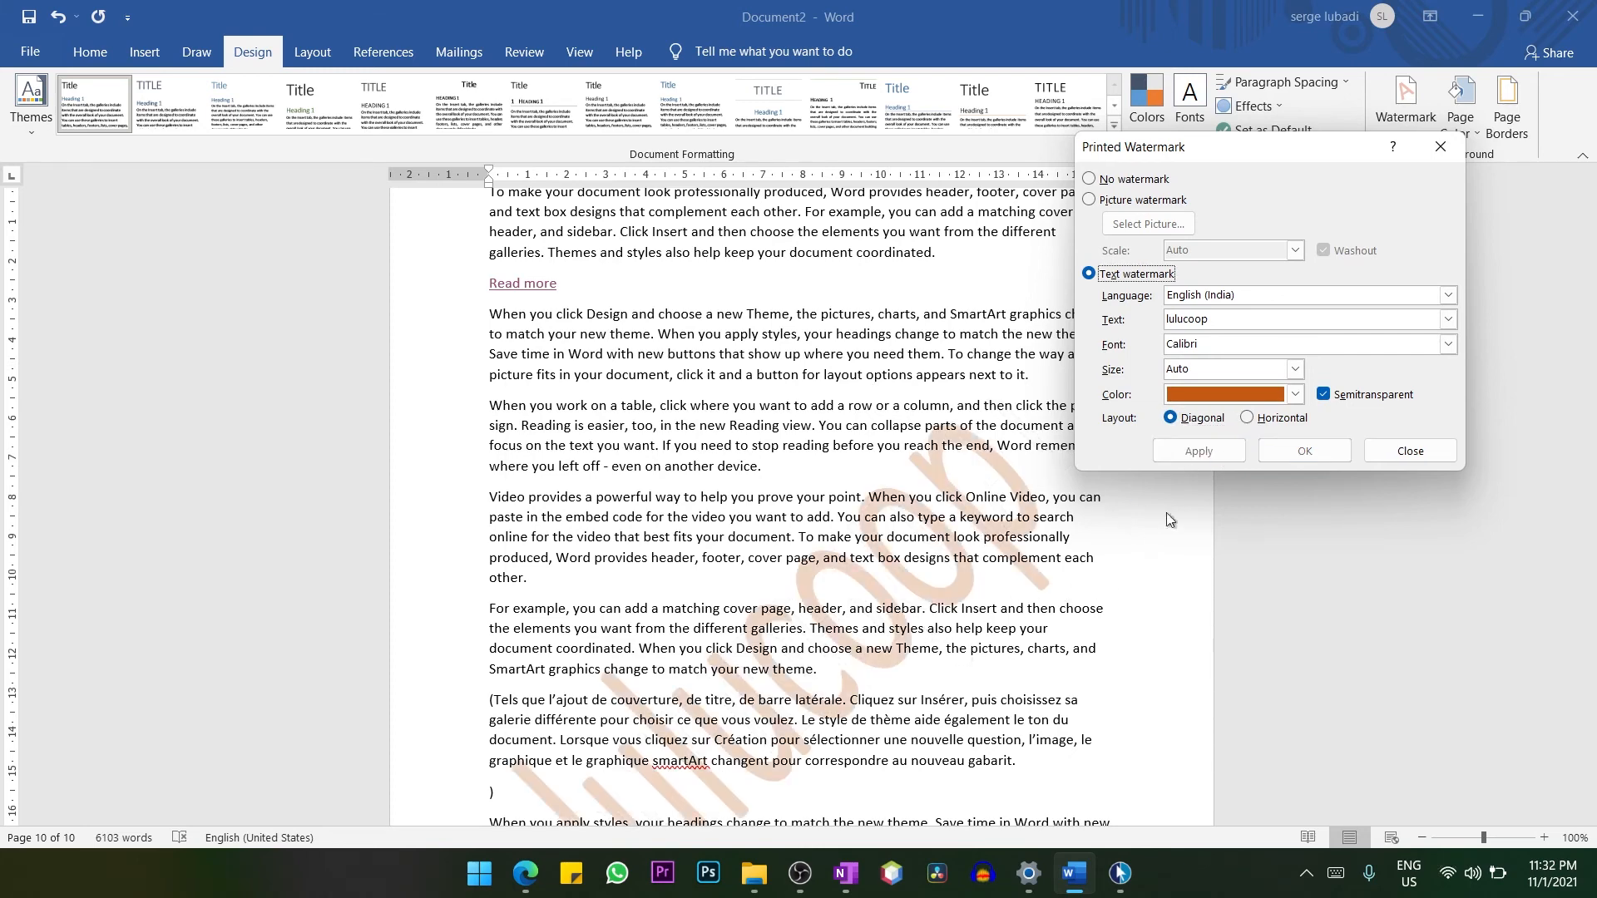
Look at the picture watermark options and close the watermark settings without choosing a picture.
click(1106, 201)
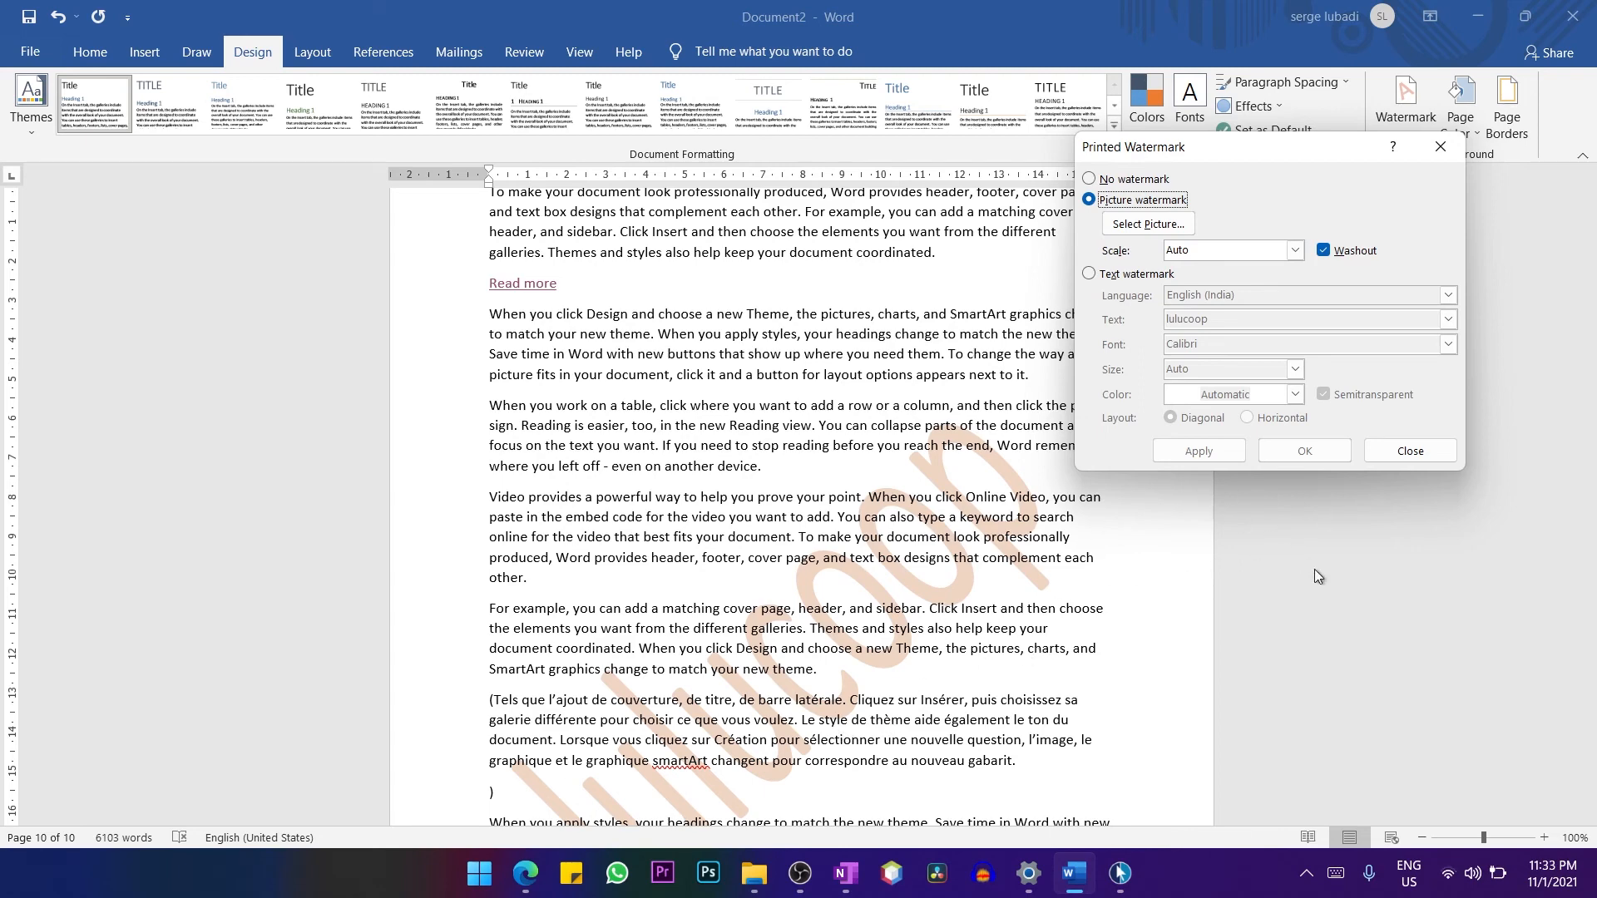
click(1410, 451)
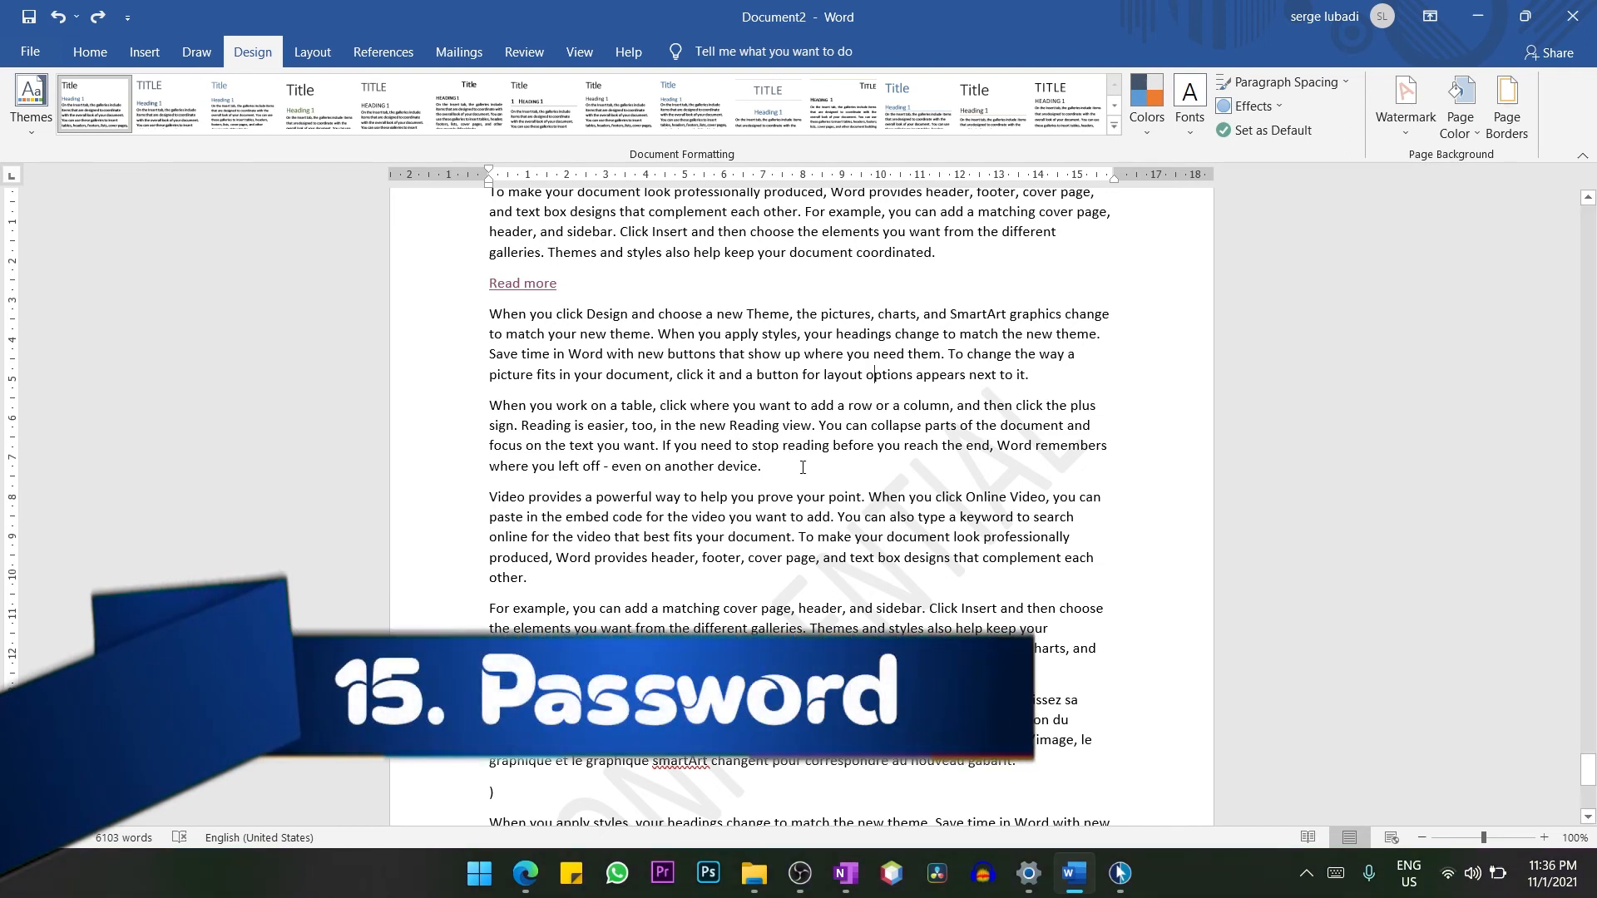
Encrypt the document with a password, reentering the password to confirm it, and save the document.
click(30, 53)
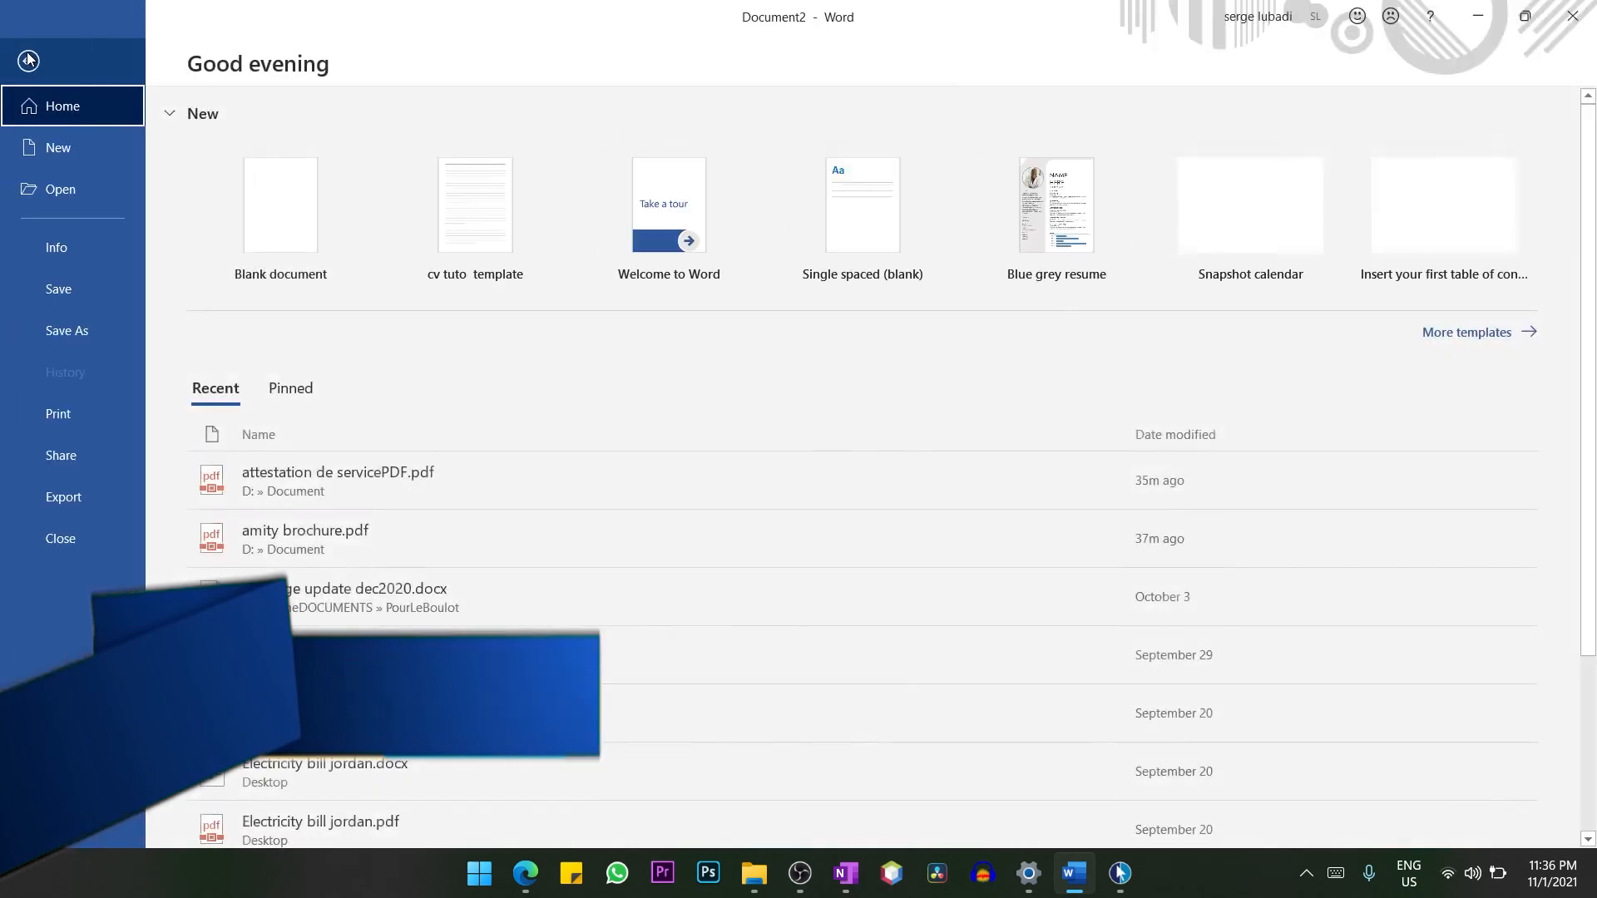
click(75, 261)
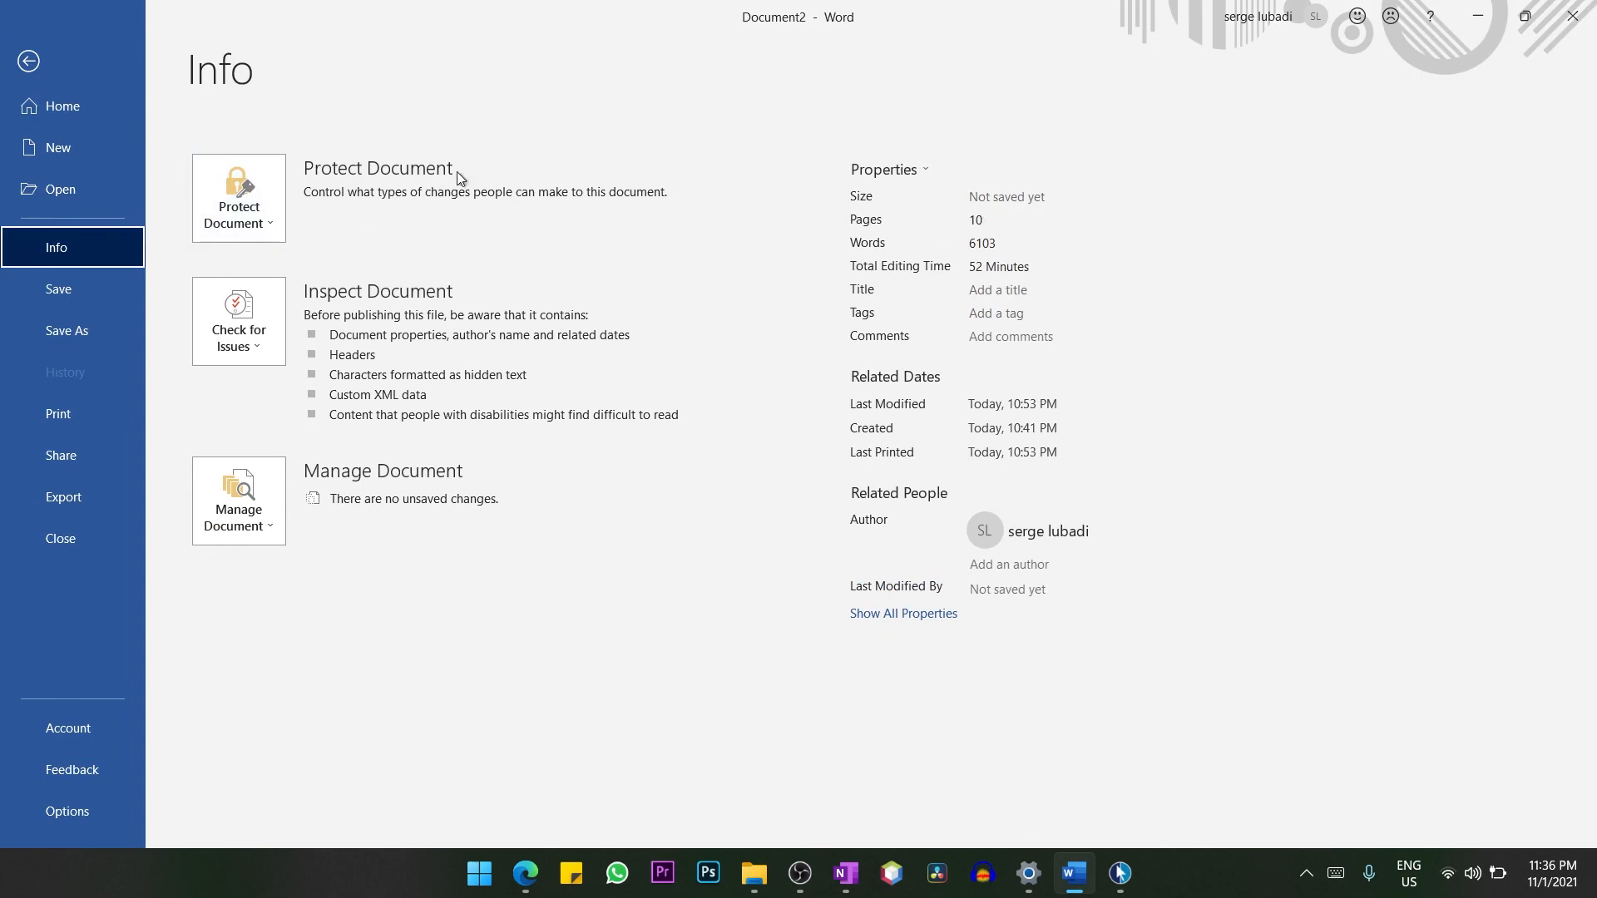
click(261, 188)
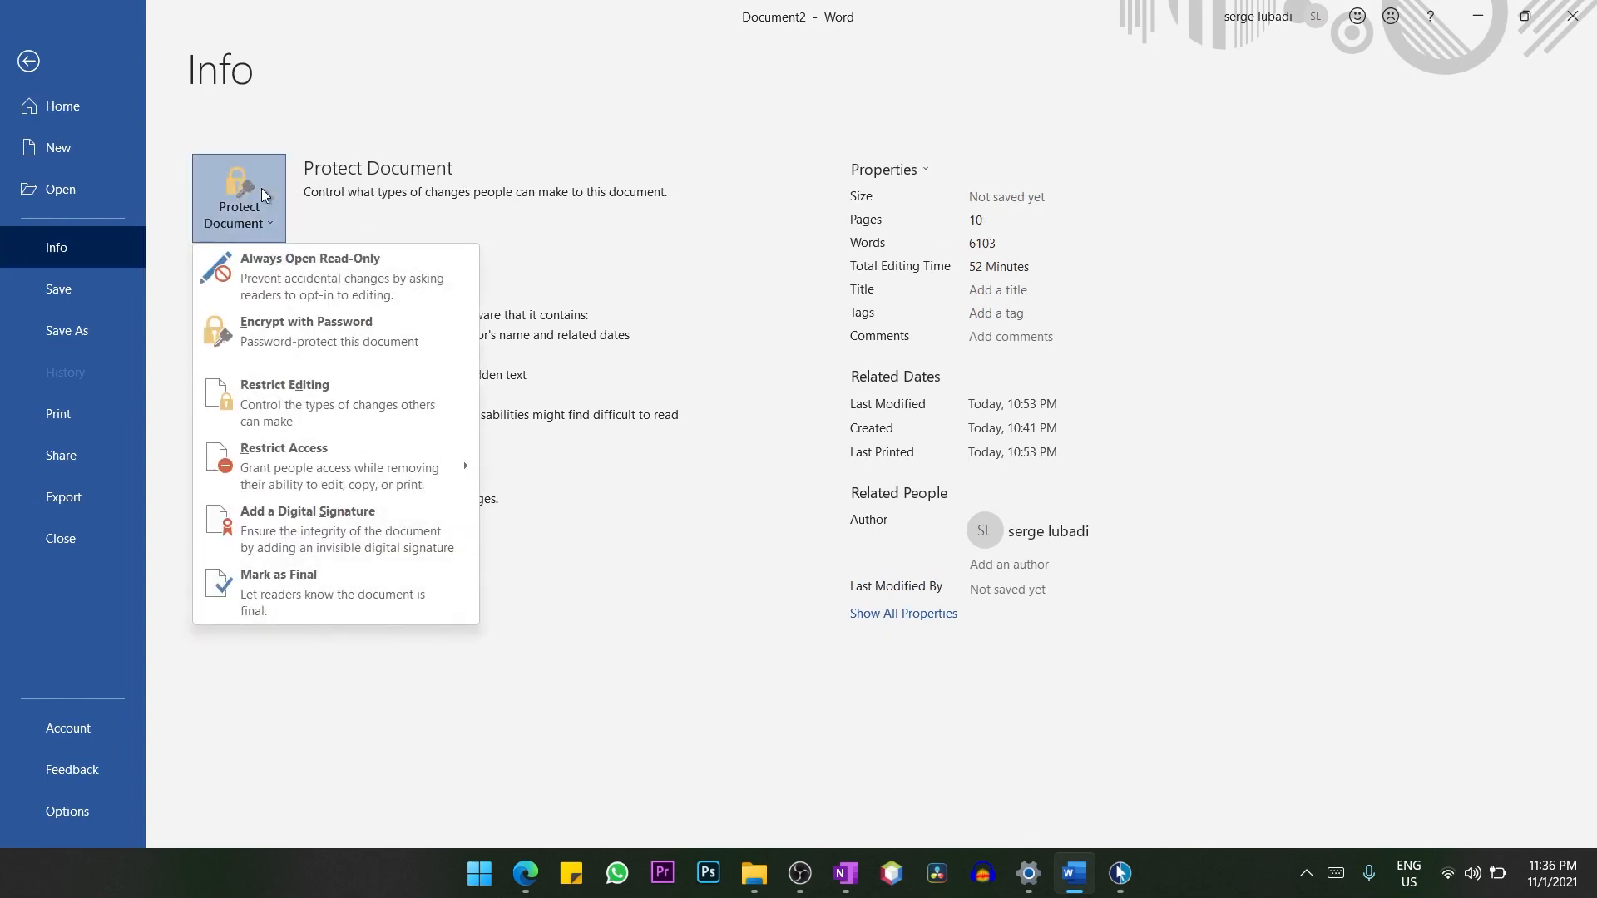
click(348, 347)
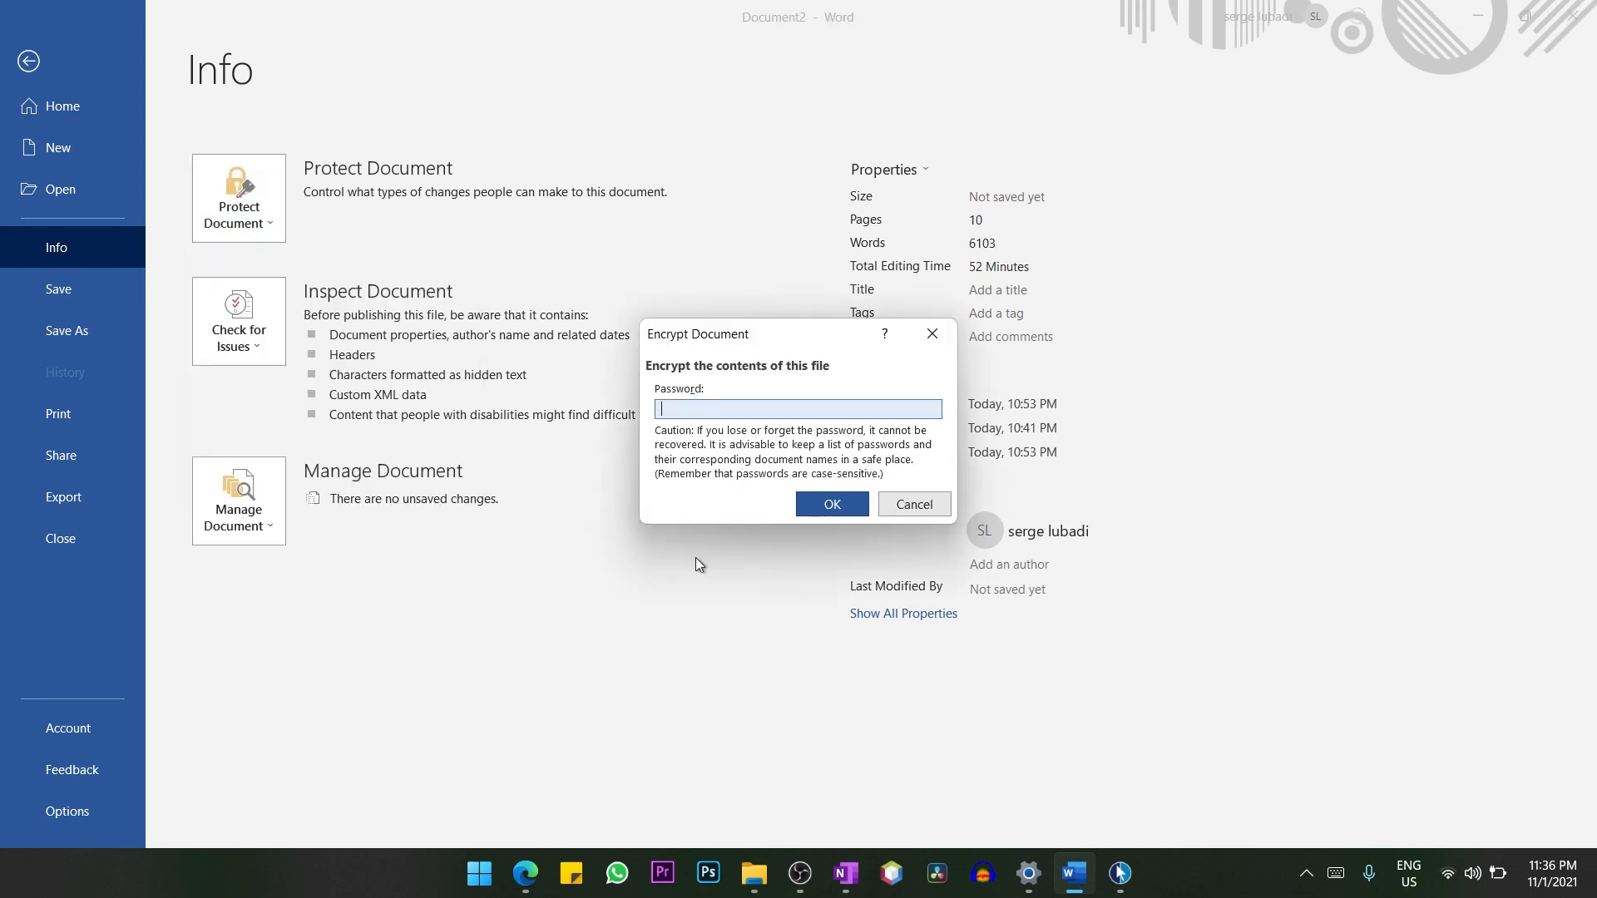
text(12345)
click(832, 504)
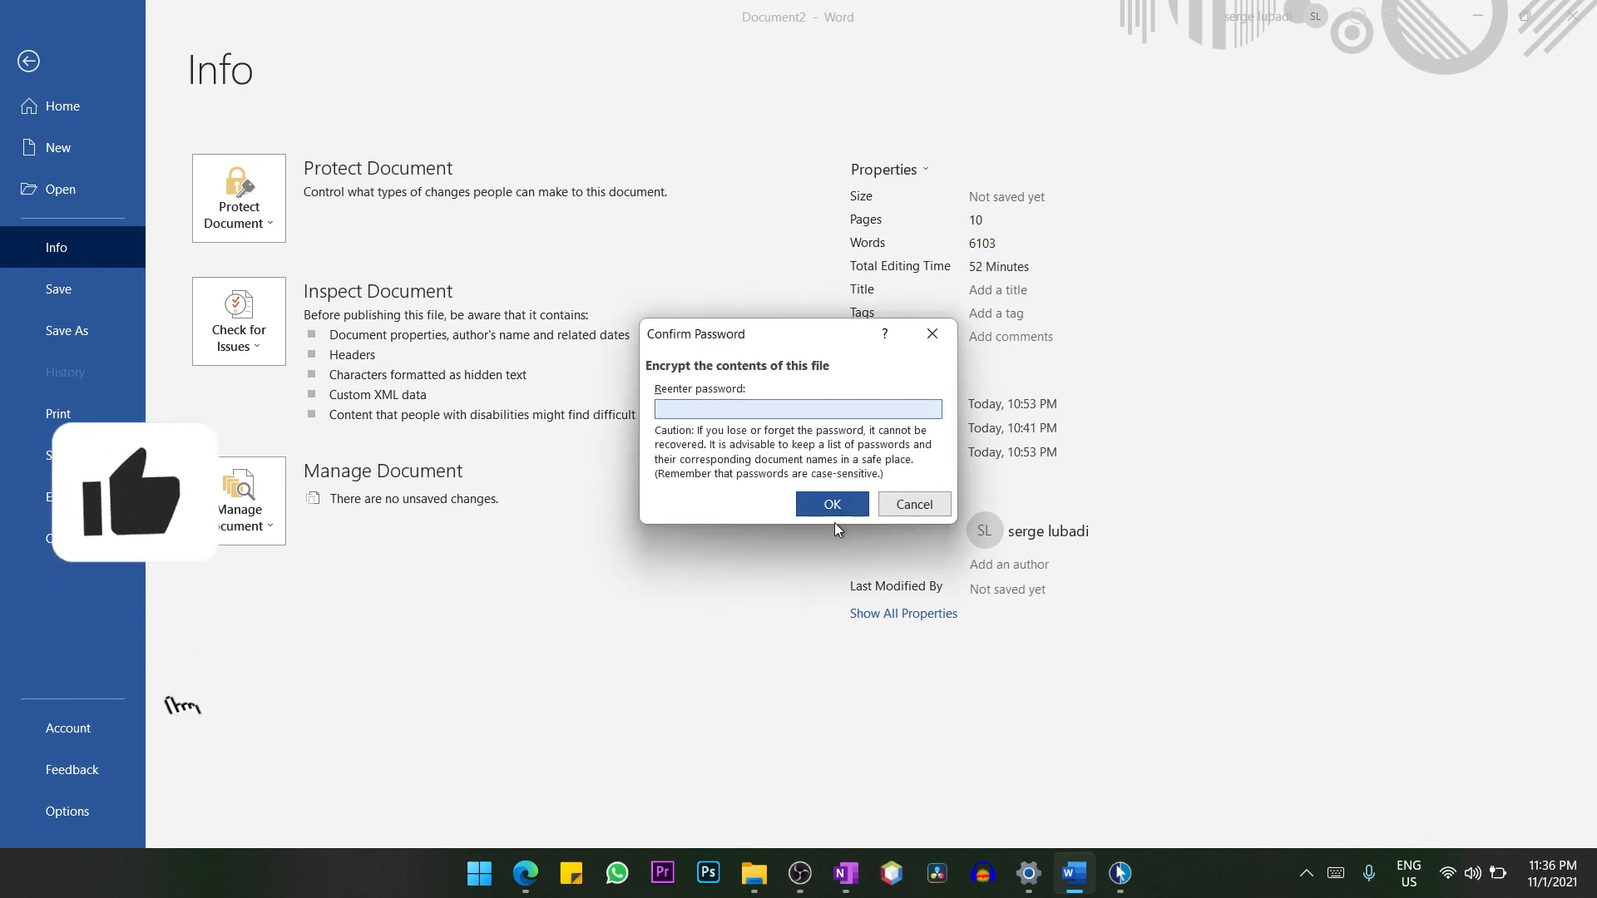
text(12345)
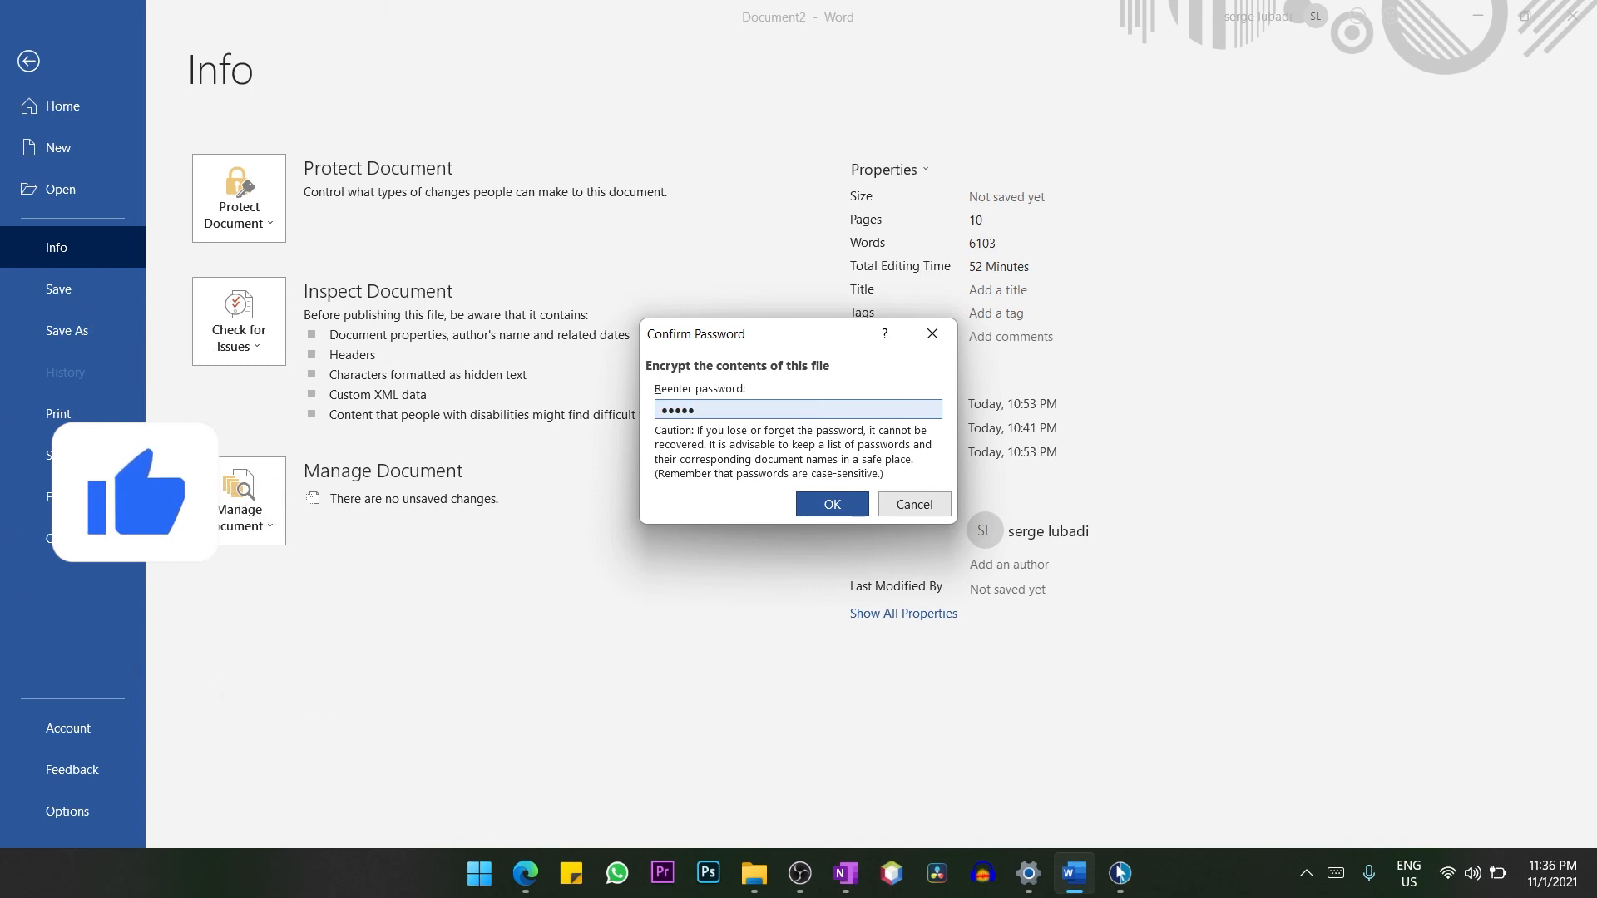
click(831, 505)
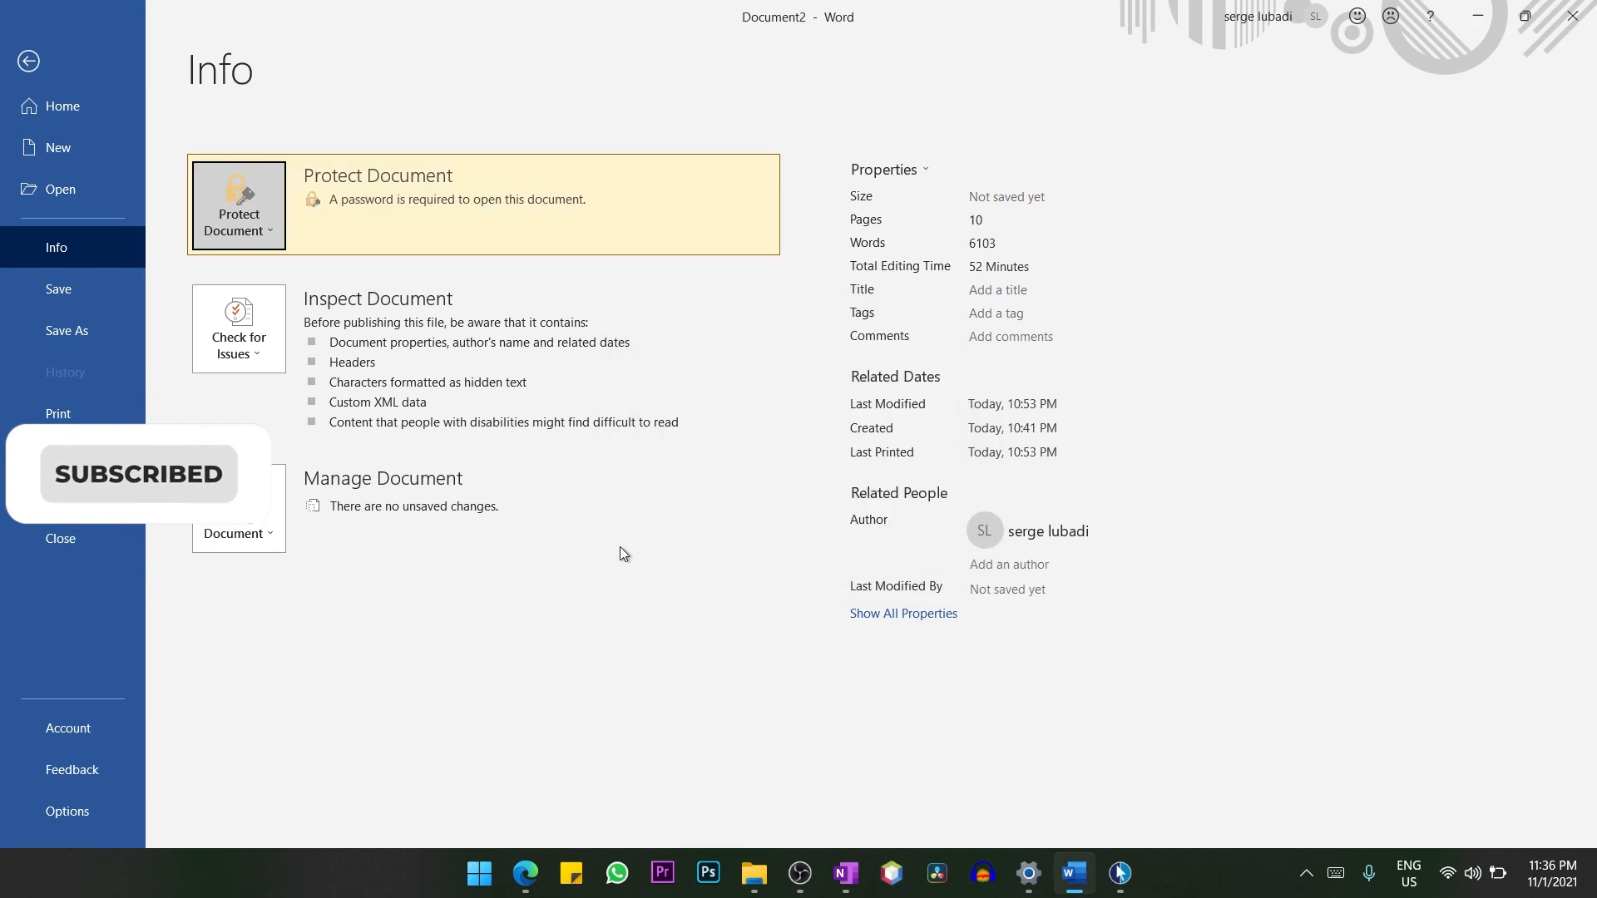
click(33, 62)
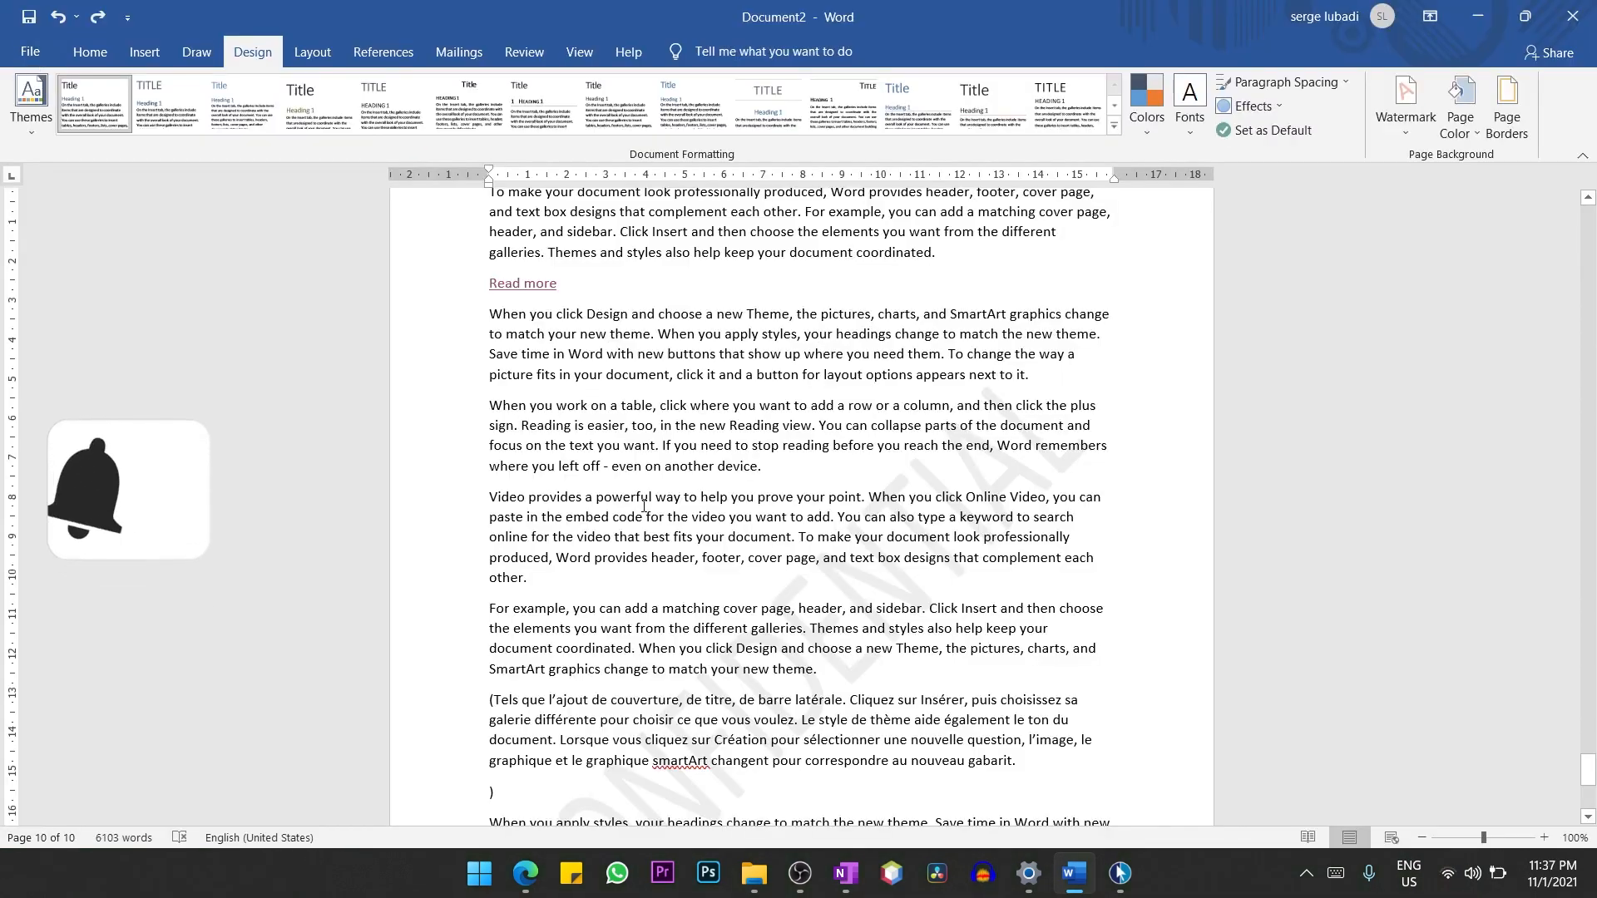
key(ctrl+s)
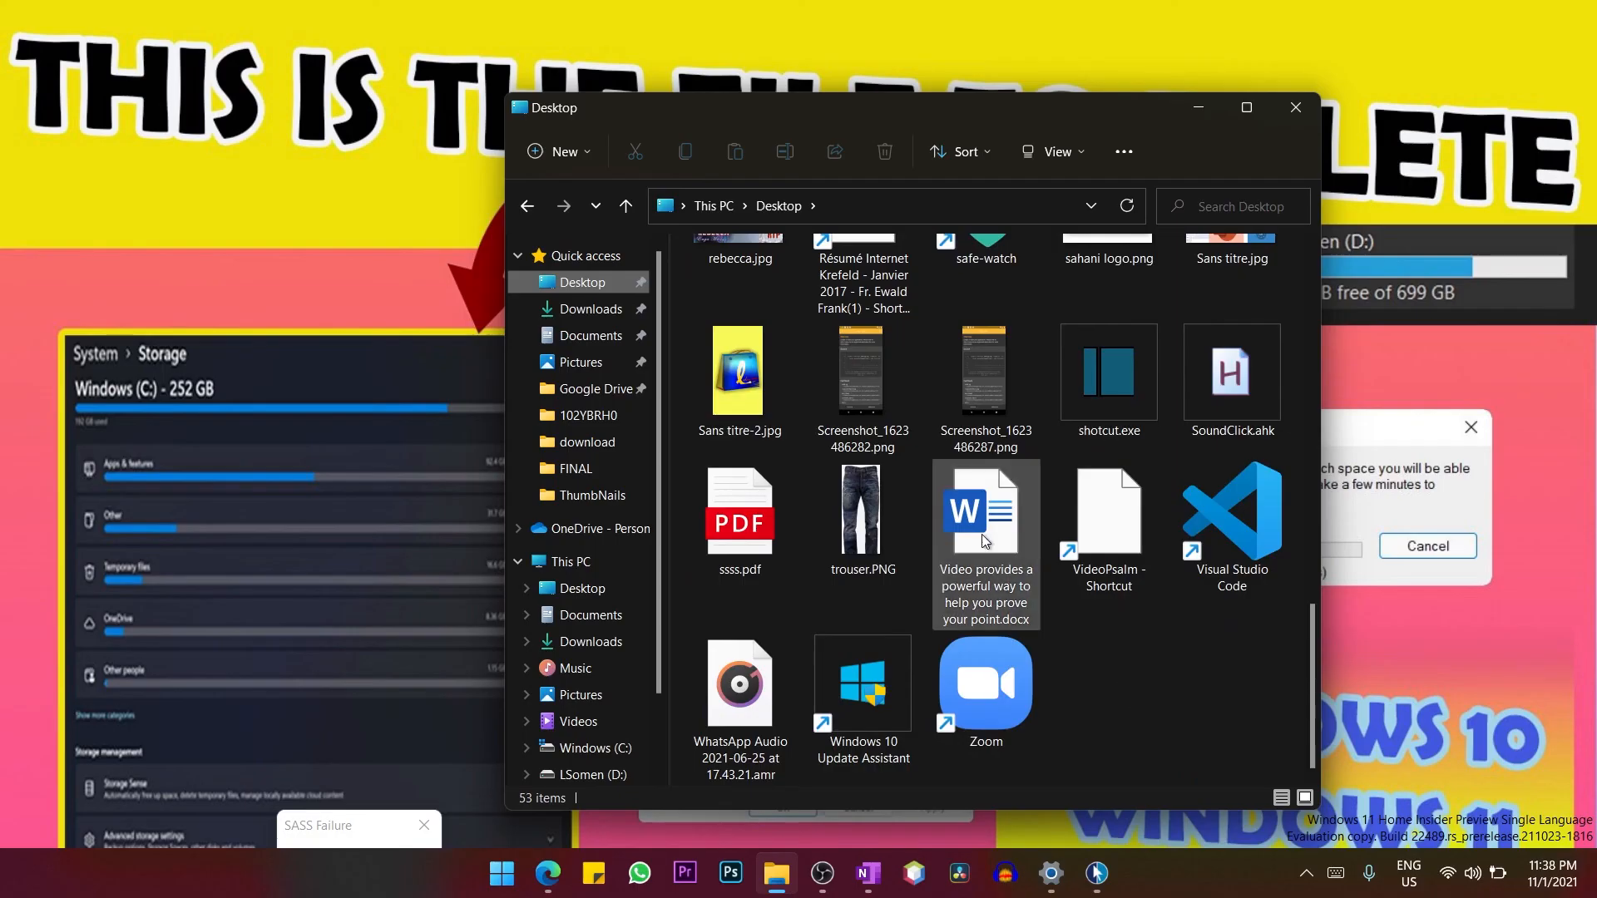
Try to open "Video provides a powerful way to help you prove your point.docx" from the Desktop folder with an incorrect password.
double_click(983, 532)
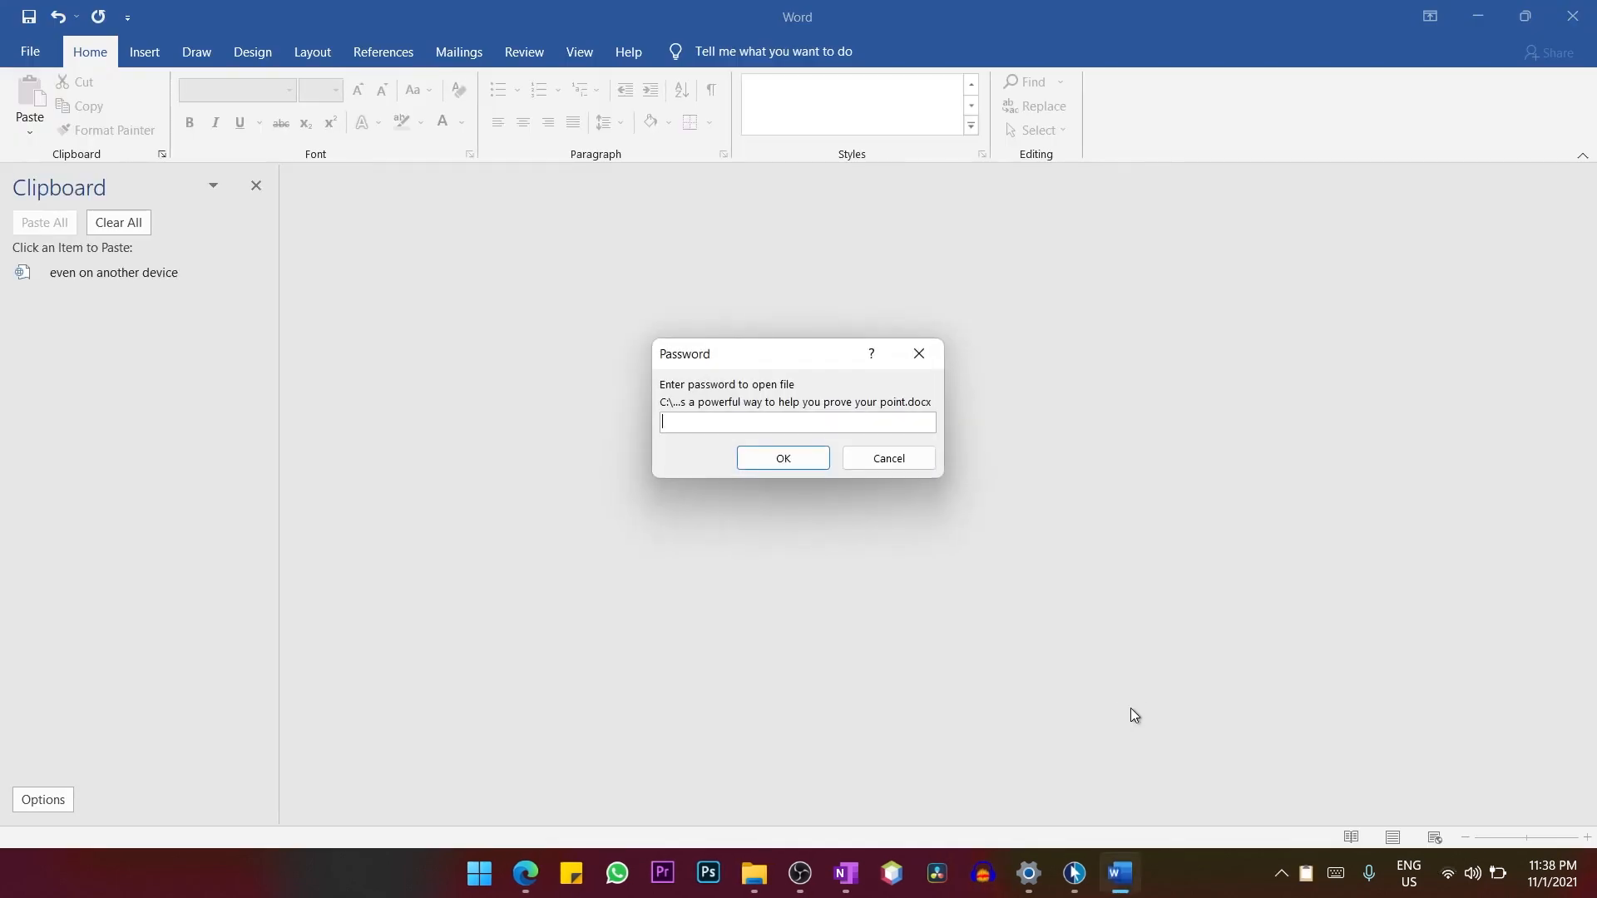
text(12345)
key(BackSpace)
click(784, 457)
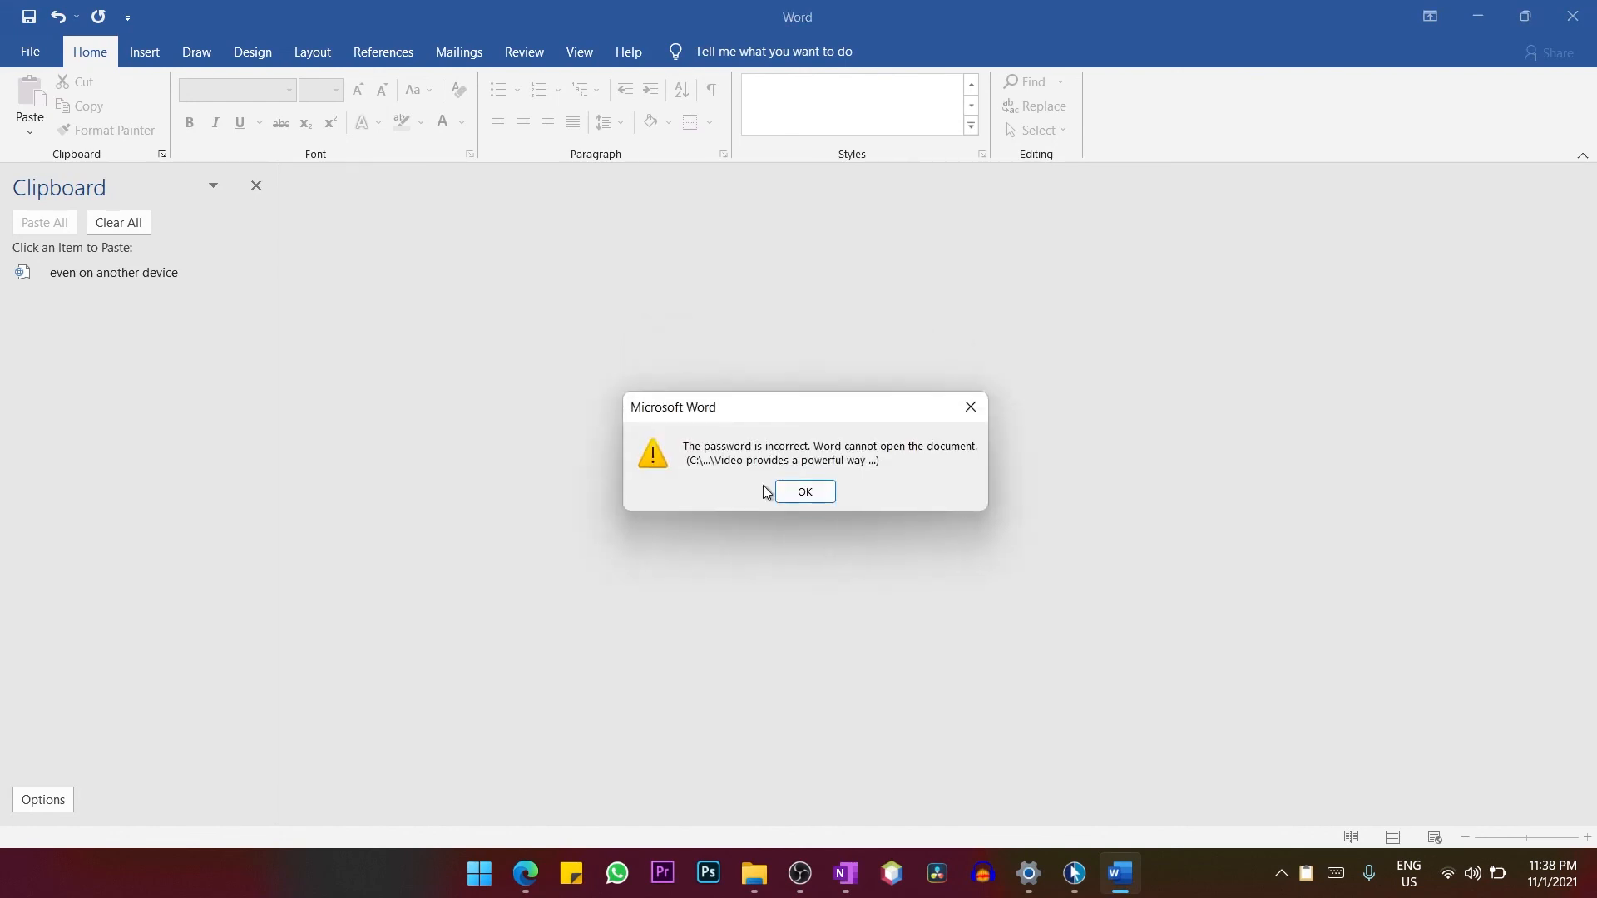
click(803, 493)
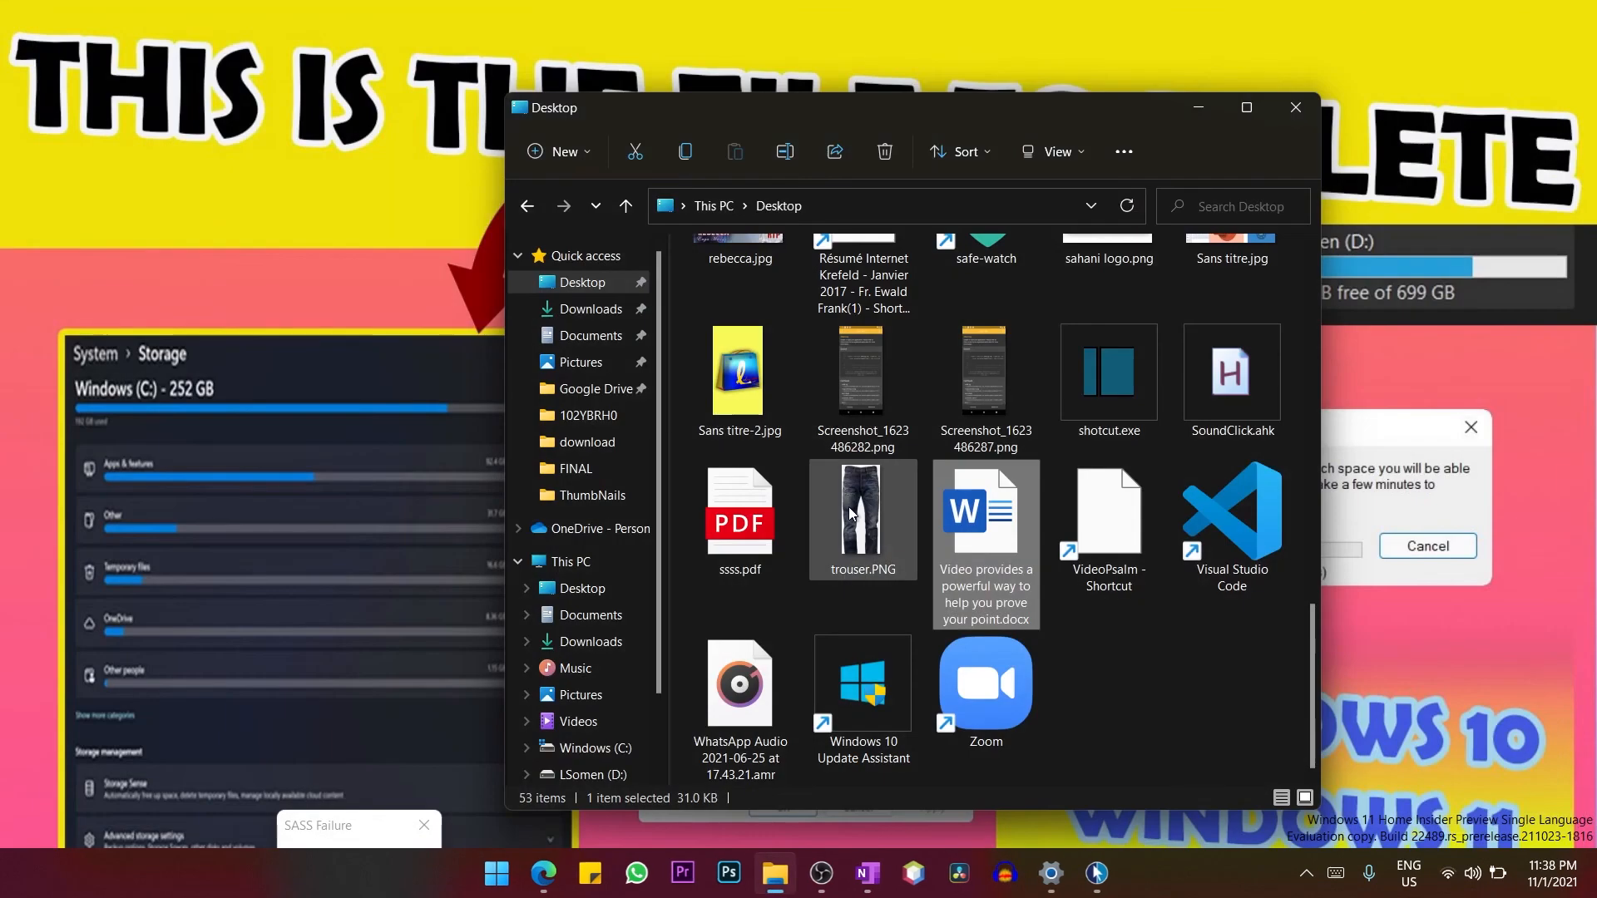
Open "Video provides a powerful way to help you prove your point.docx" again by entering the correct document password.
text(1234)
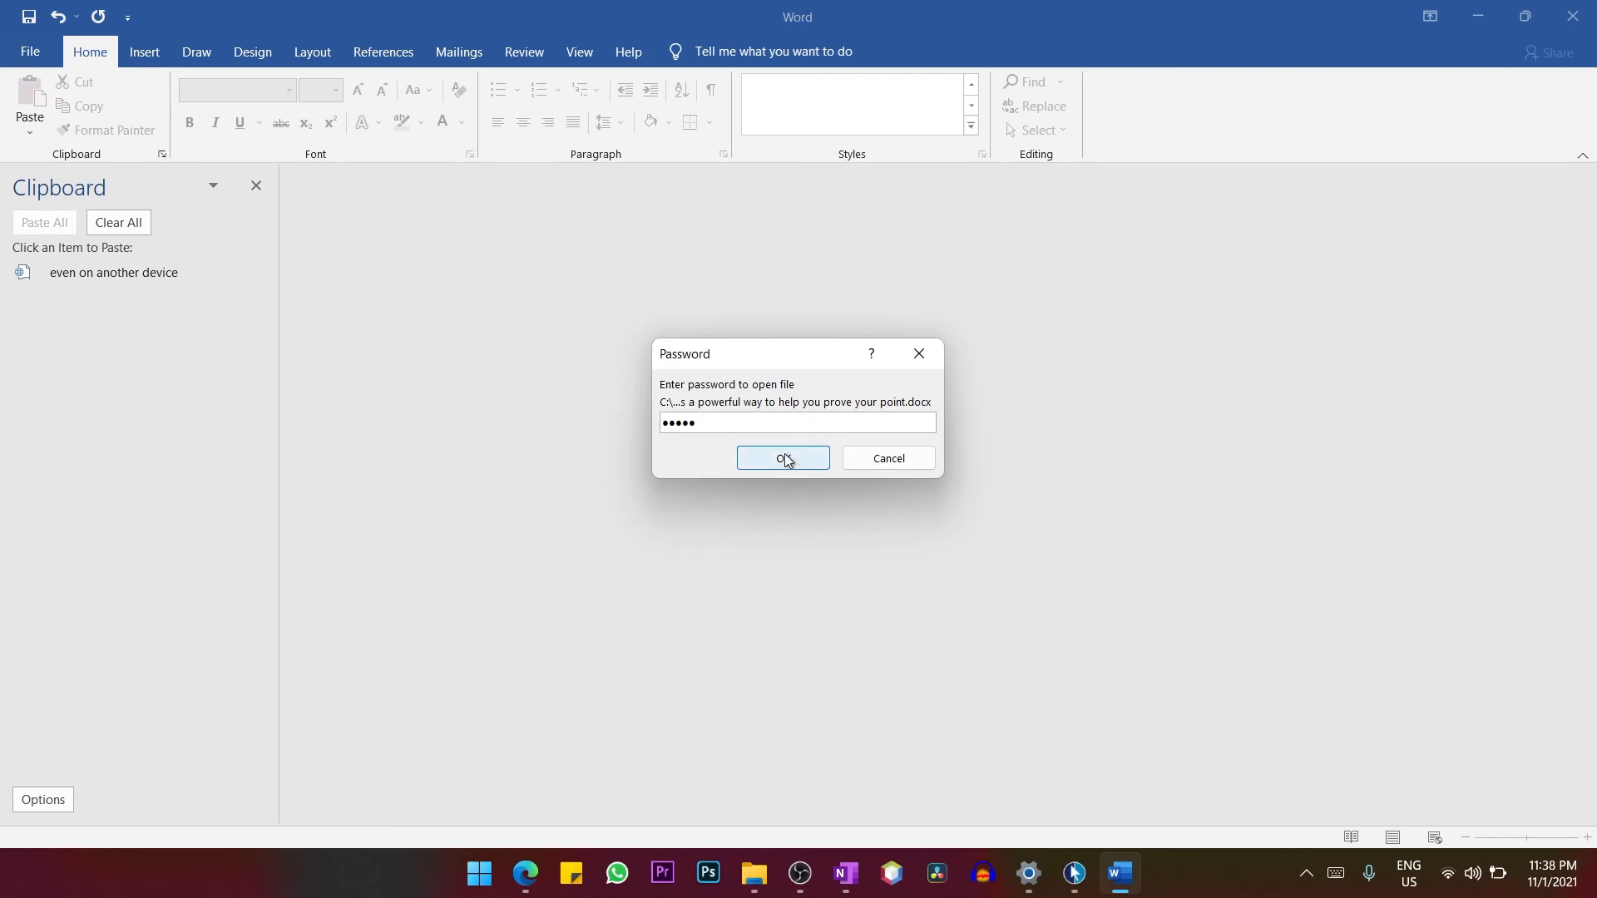
click(777, 460)
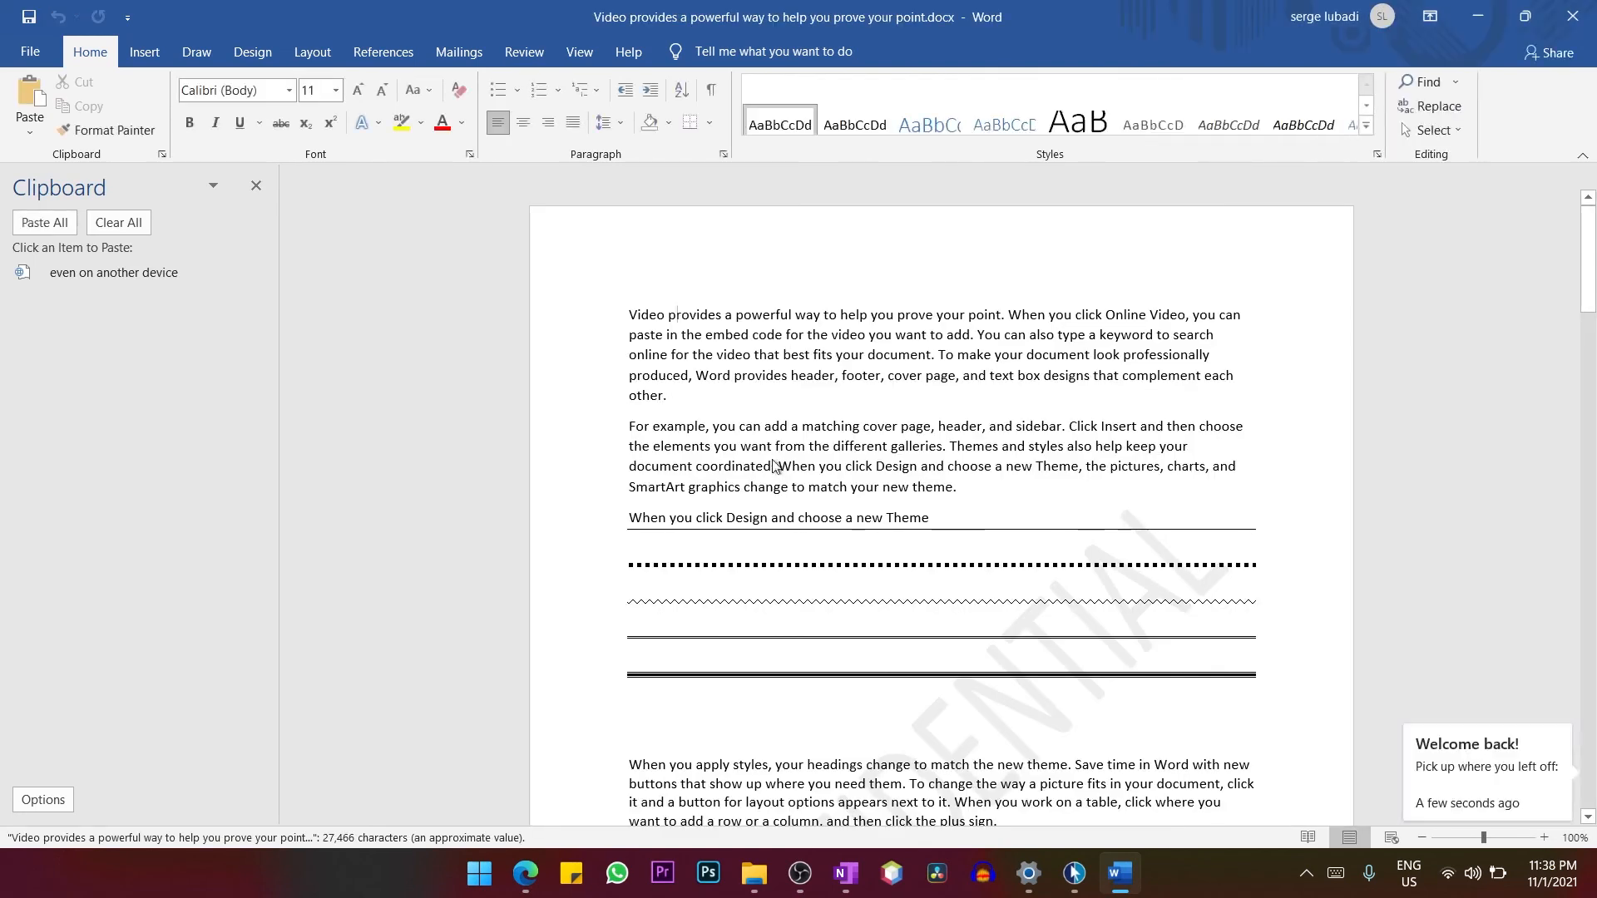